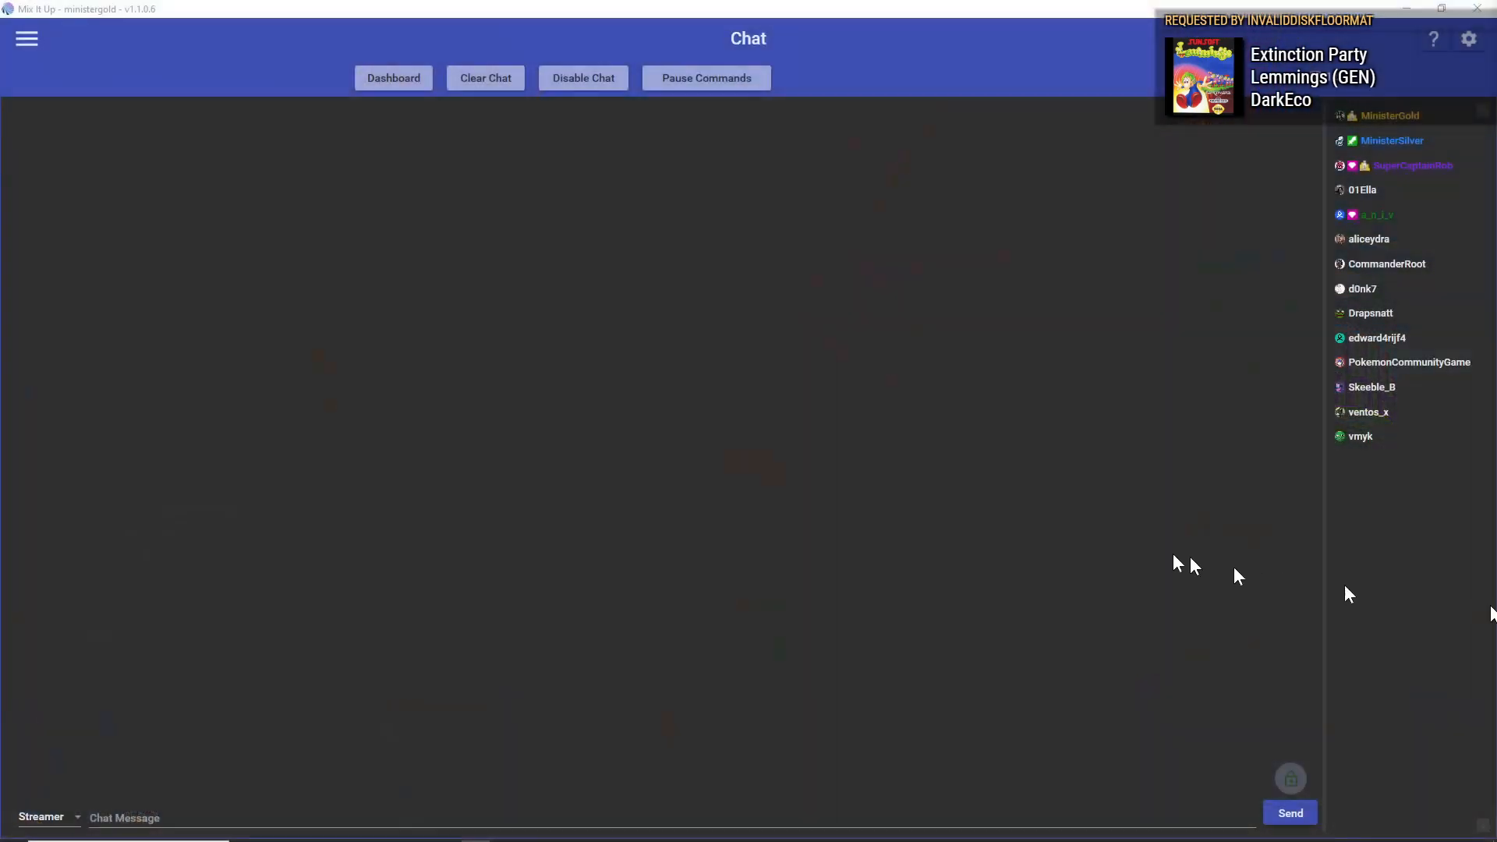
key("alt+Tab")
key("alt+Tab")
key("alt+Tab")
key("alt+Tab")
key("alt+Tab")
key("alt+Tab")
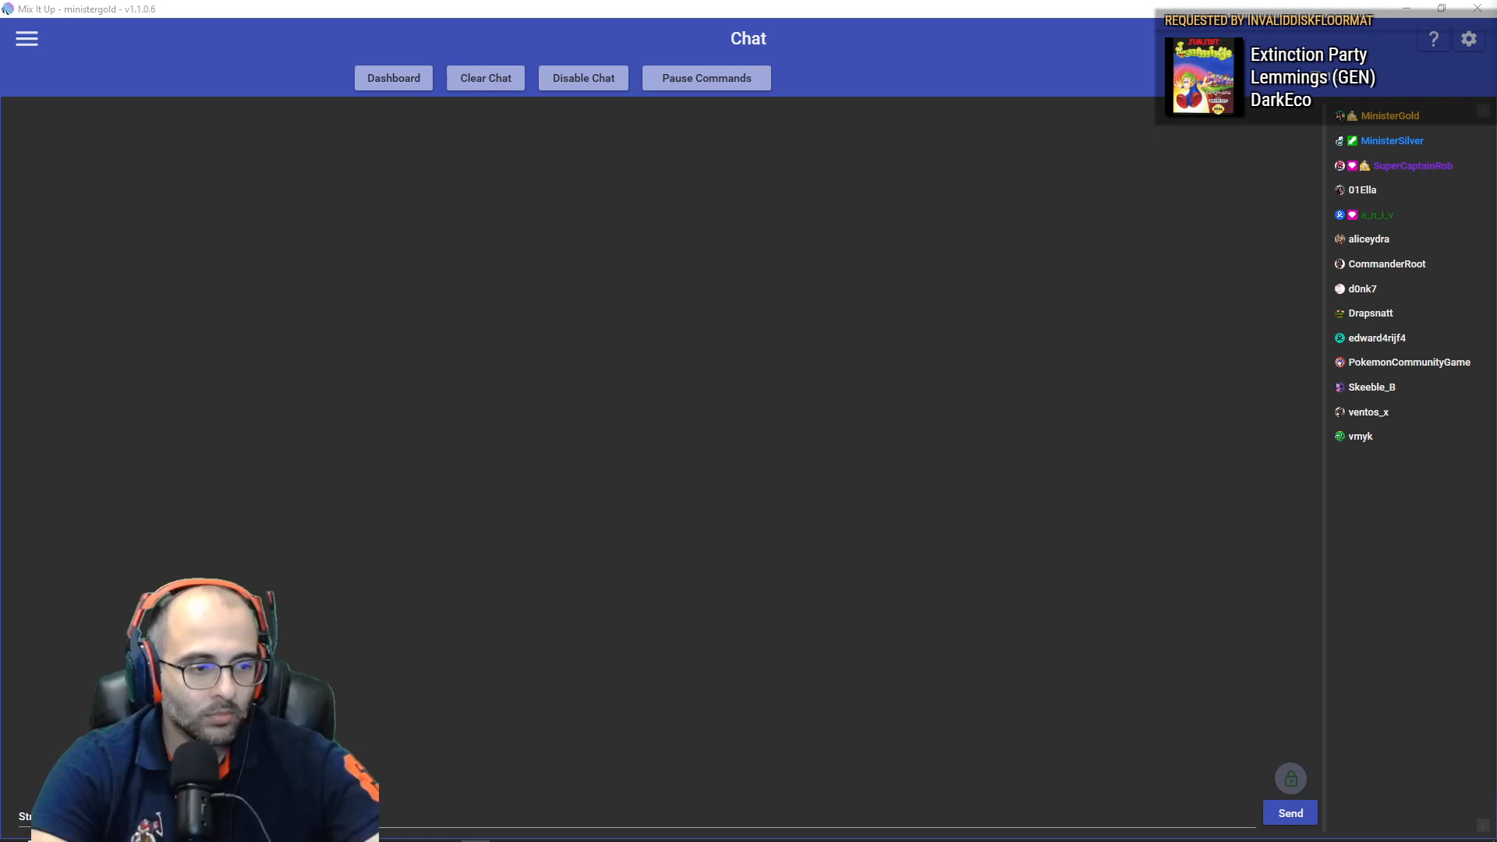
Step: Open rainwave.cc in a new Firefox window and switch the radio to the Covers station
mouse_move(427, 838)
left_click(398, 832)
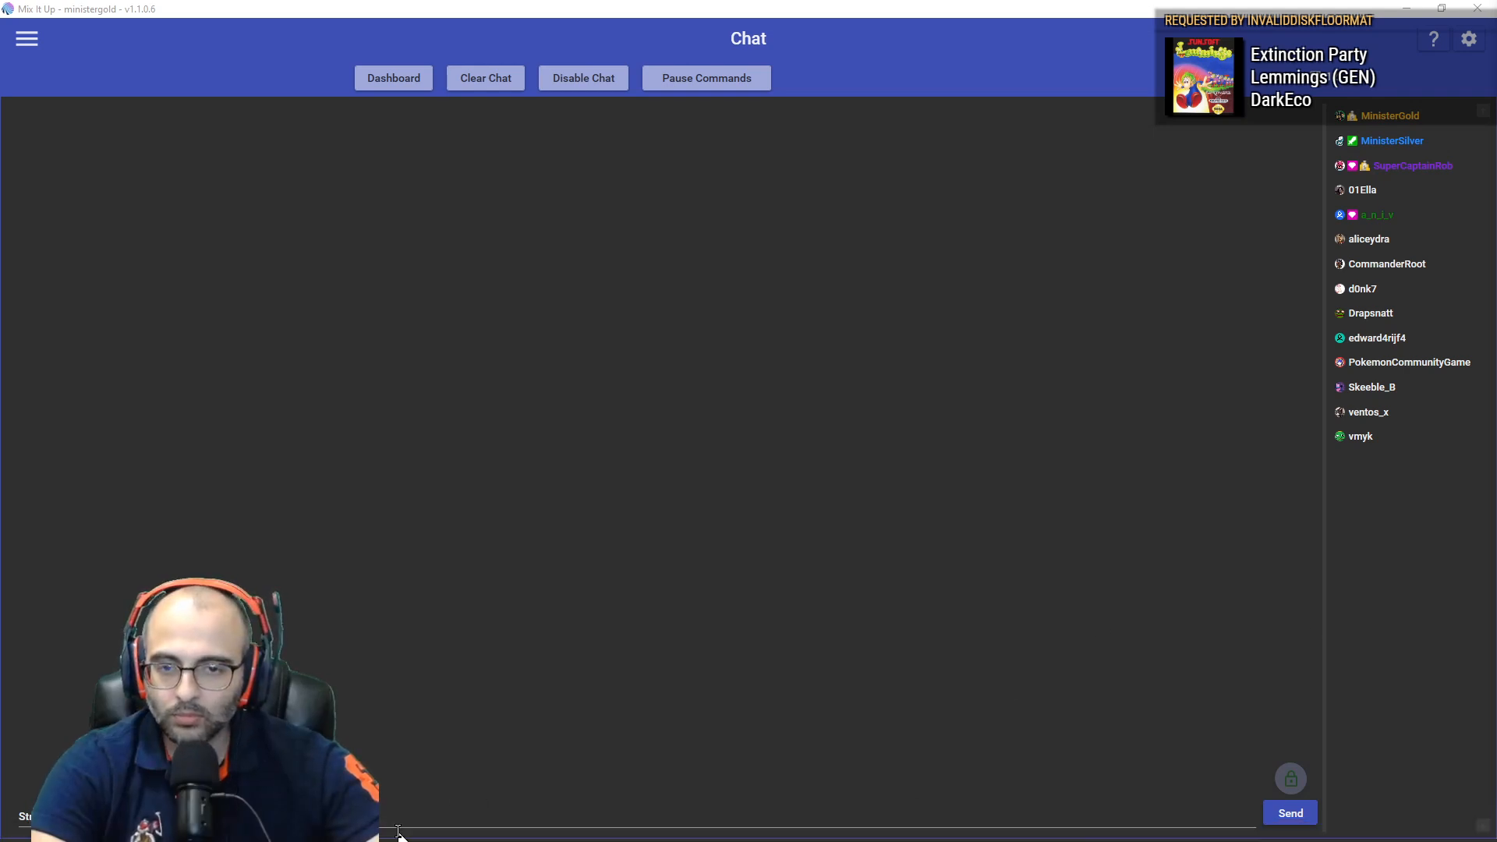
key("ctrl+n")
type("rainwave.cc/")
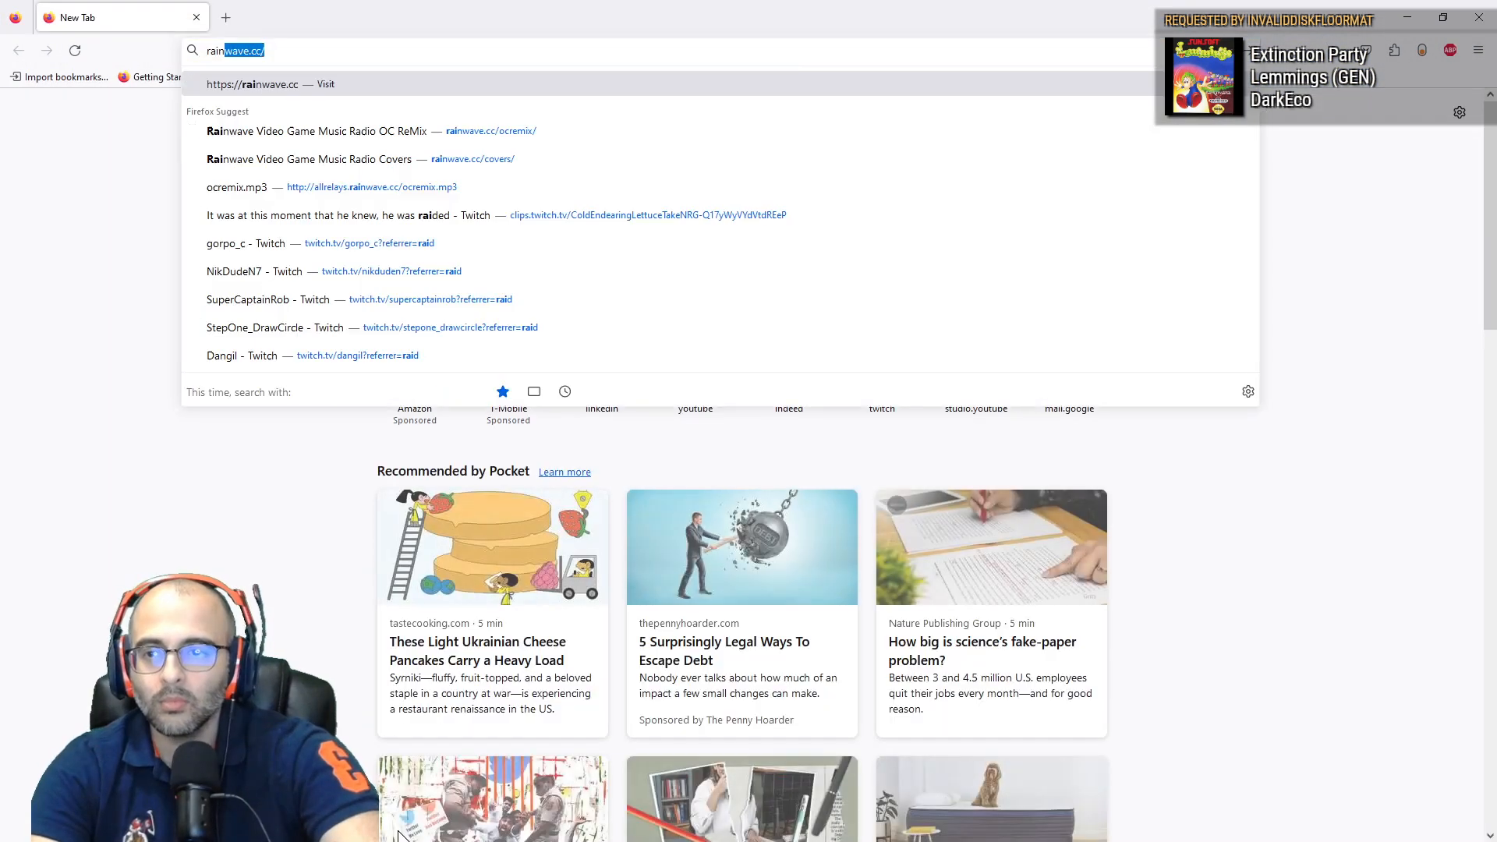
key("Return")
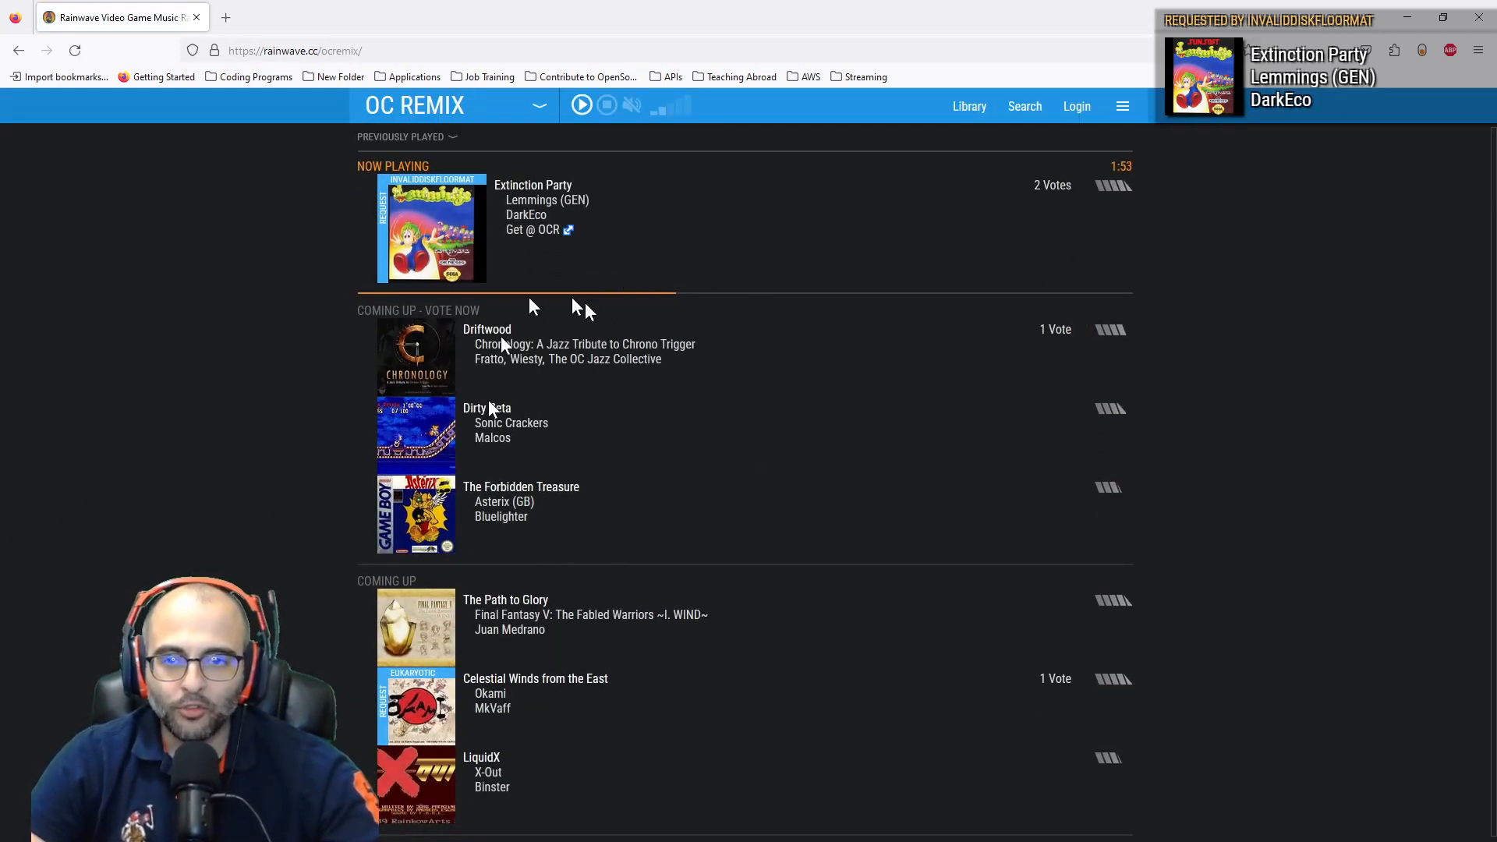
left_click(539, 108)
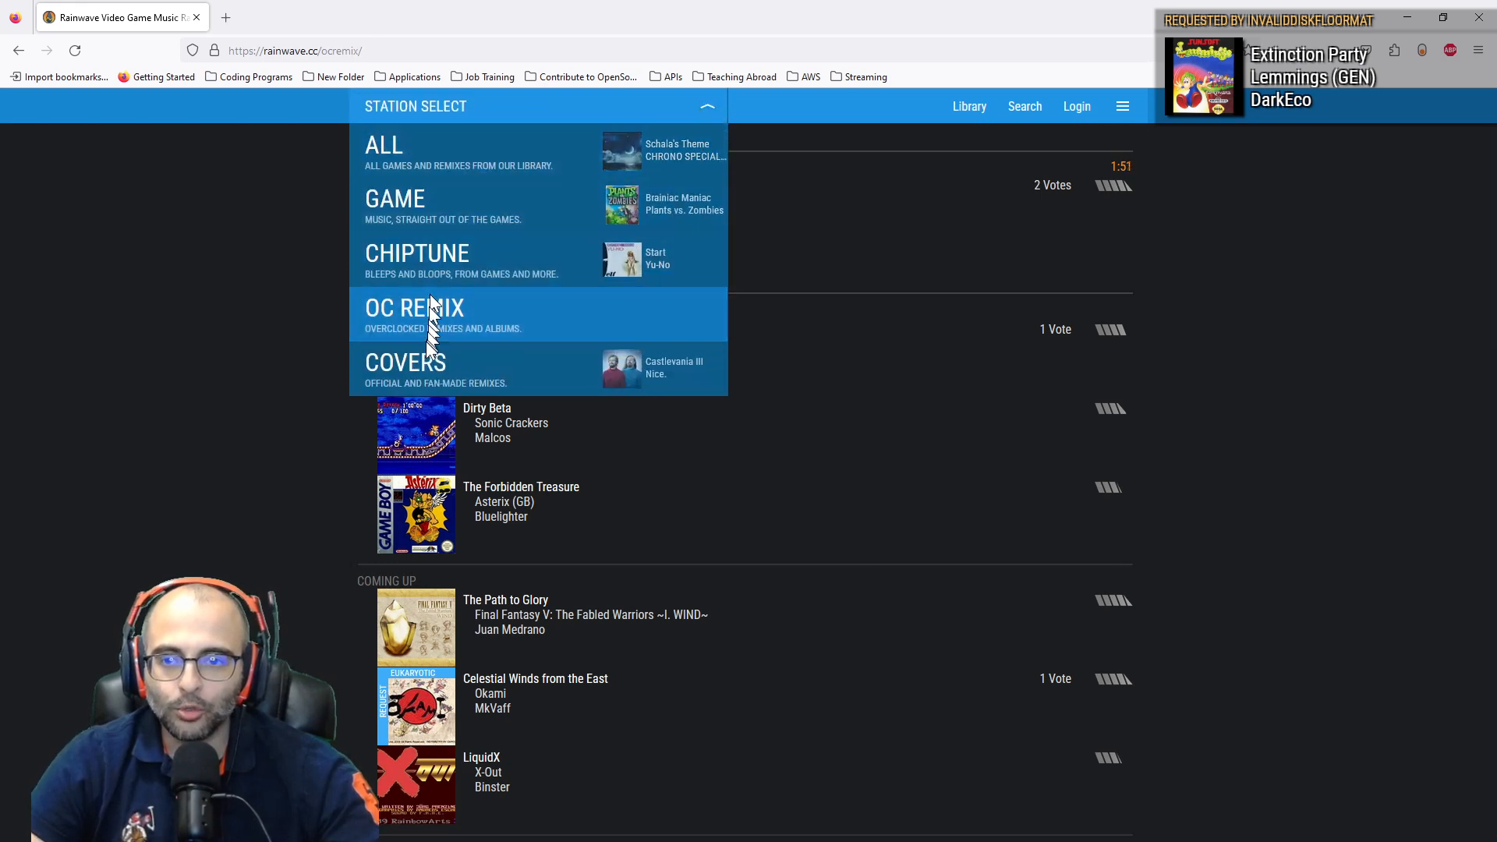
left_click(431, 357)
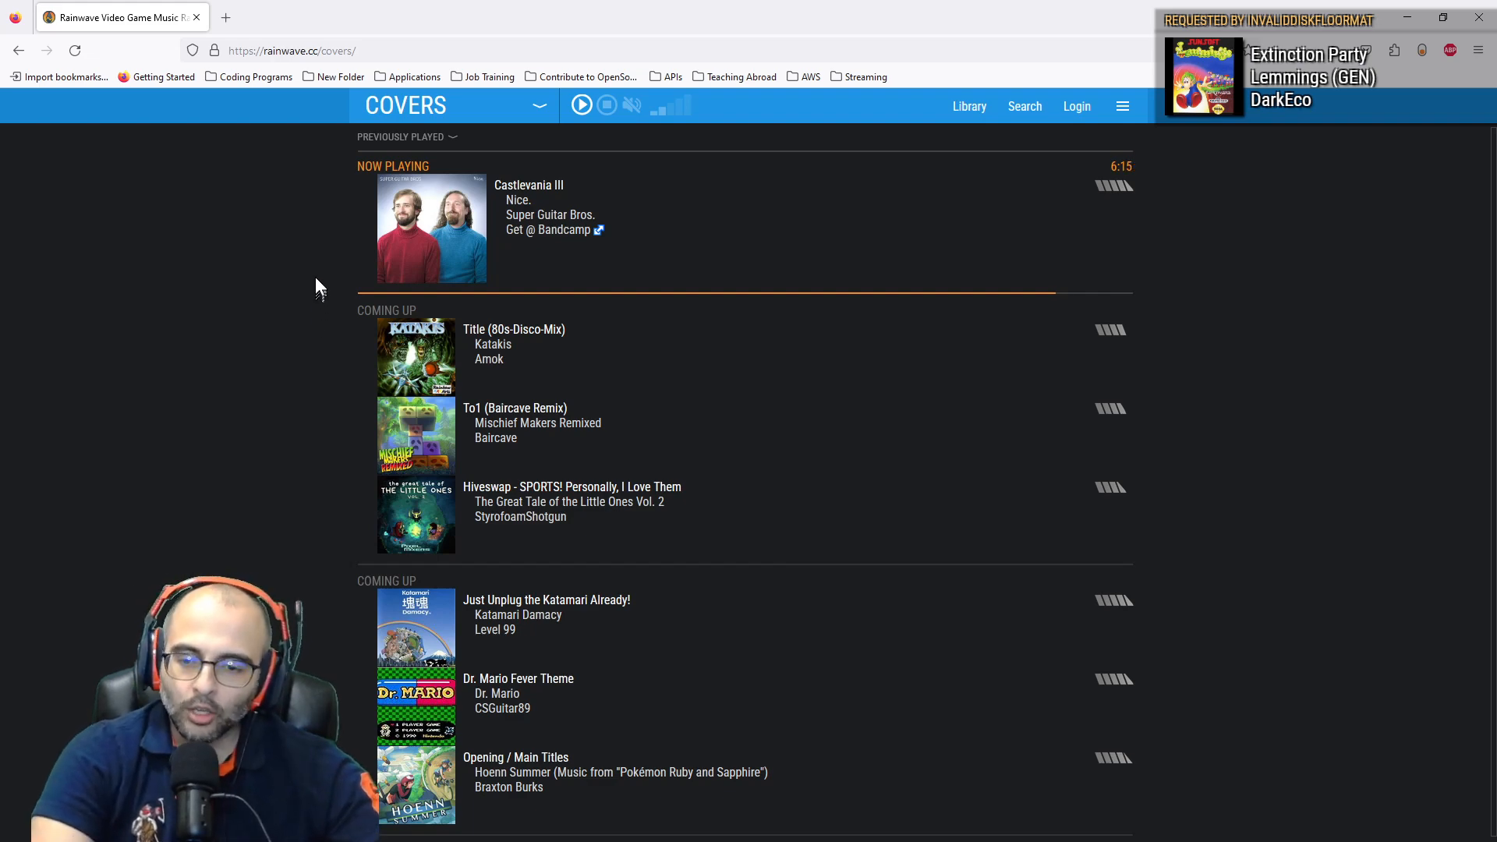
Step: Switch to Mix It Up and open its Commands page
key("alt+Tab")
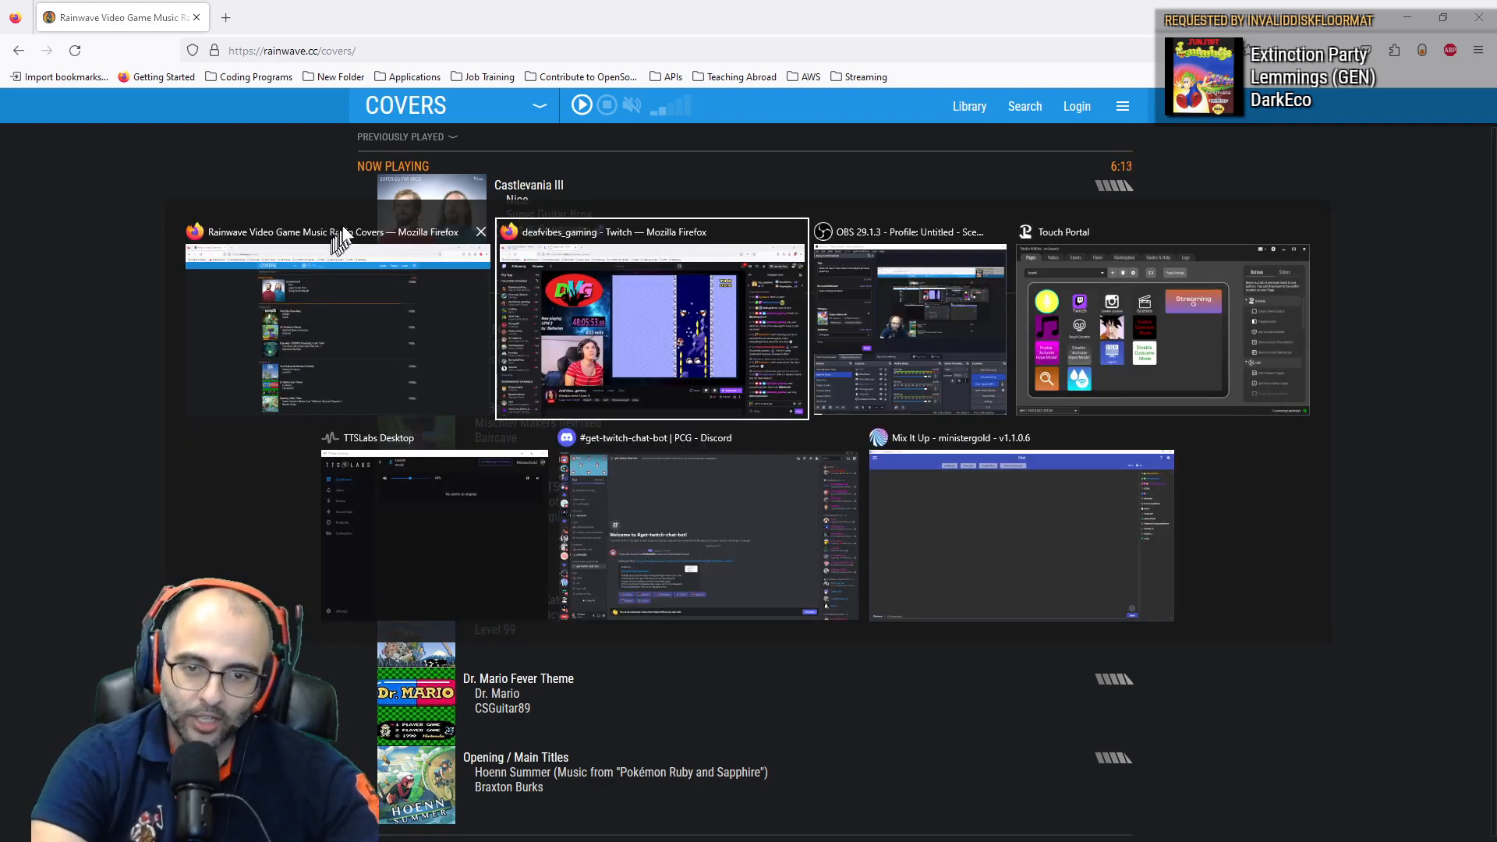
left_click(895, 511)
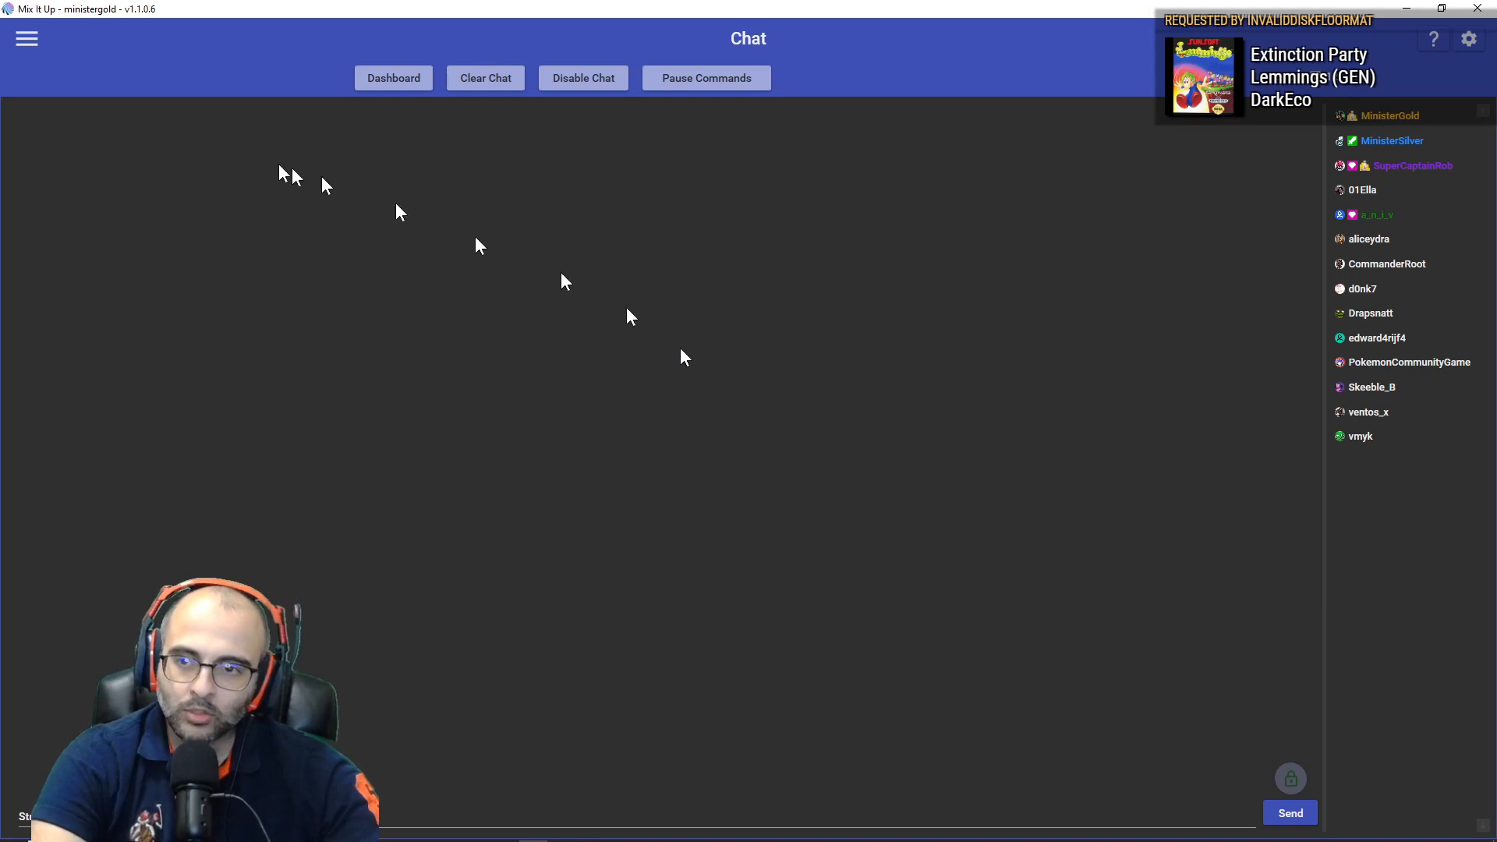
left_click(26, 40)
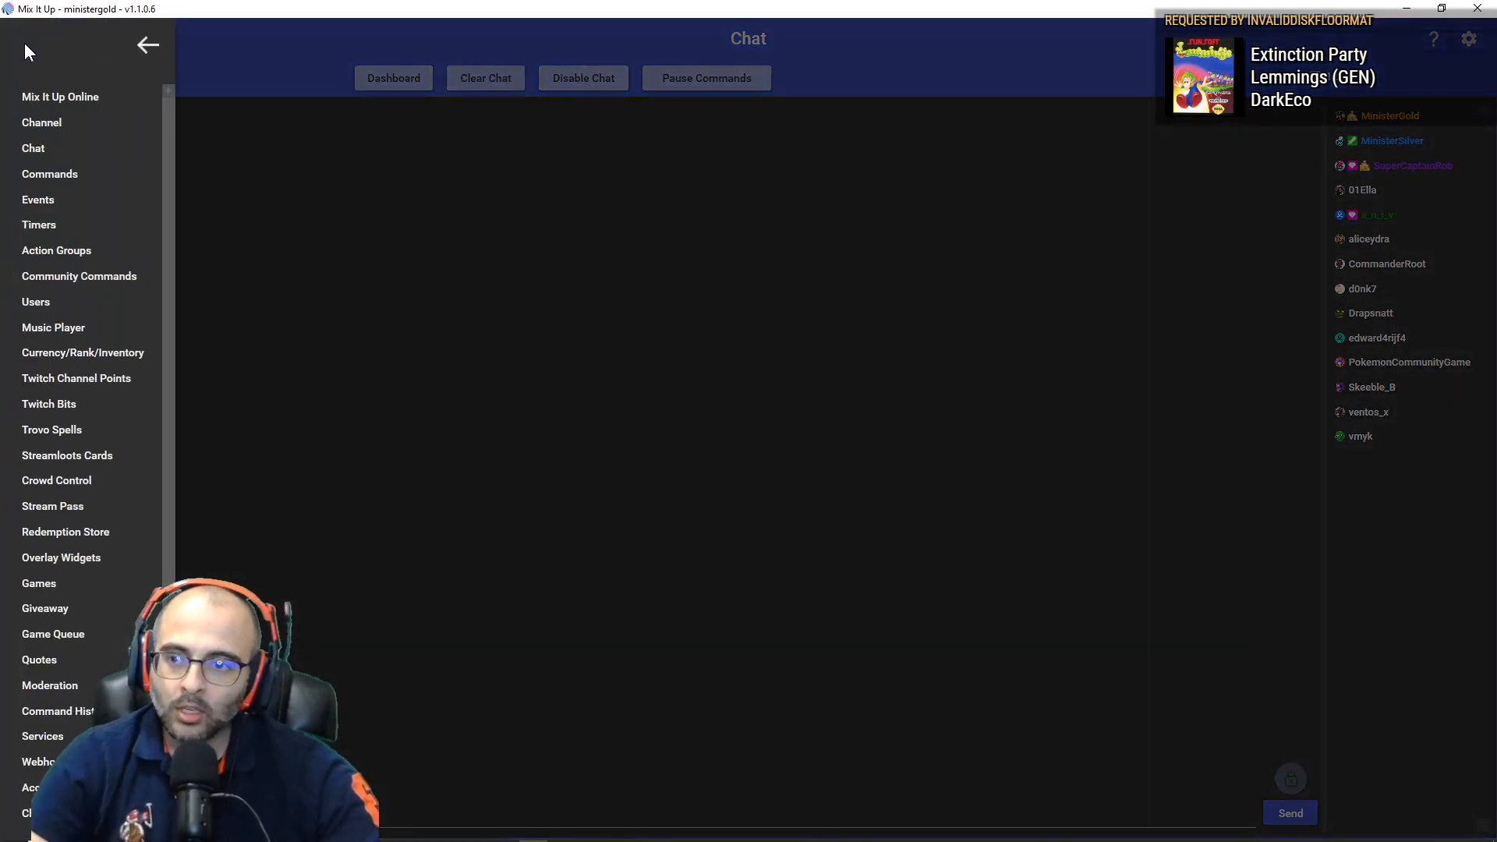
left_click(75, 172)
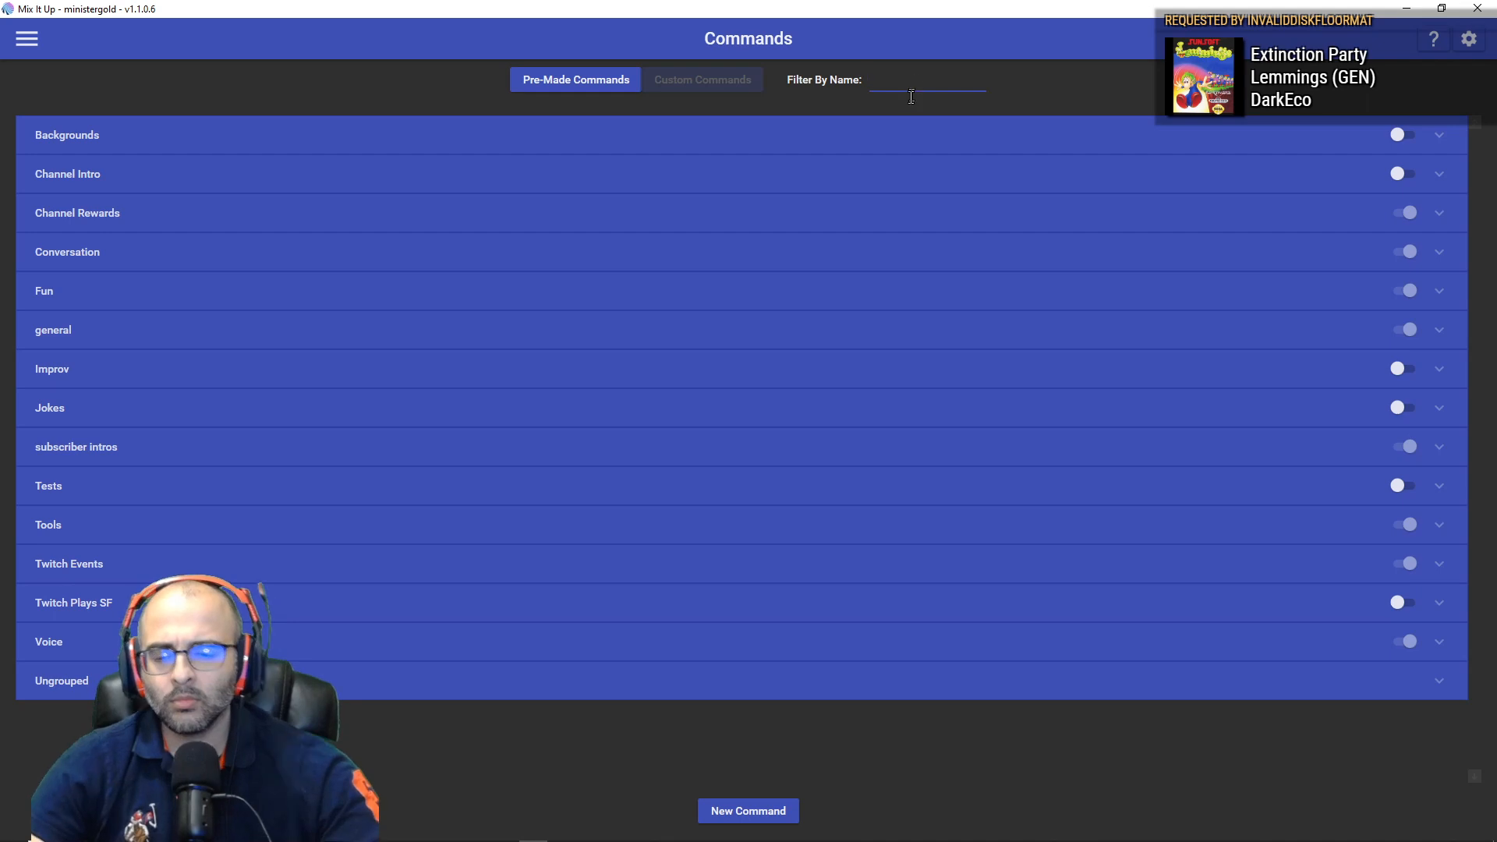
Step: Filter the commands by the name "rainwave" and open the ungrouped rainwave command for editing
left_click(910, 97)
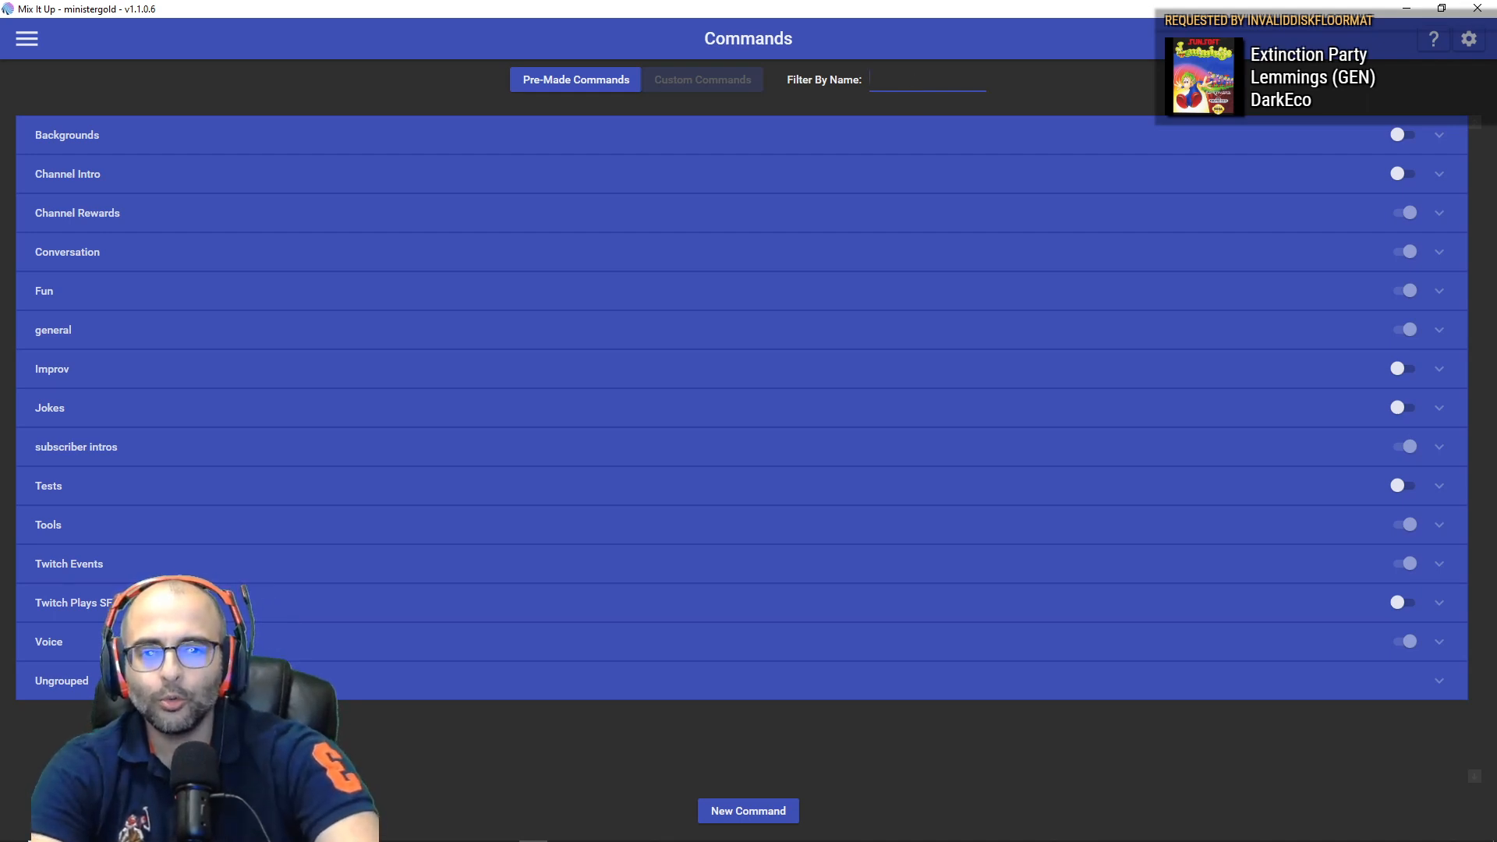
type("rainwave")
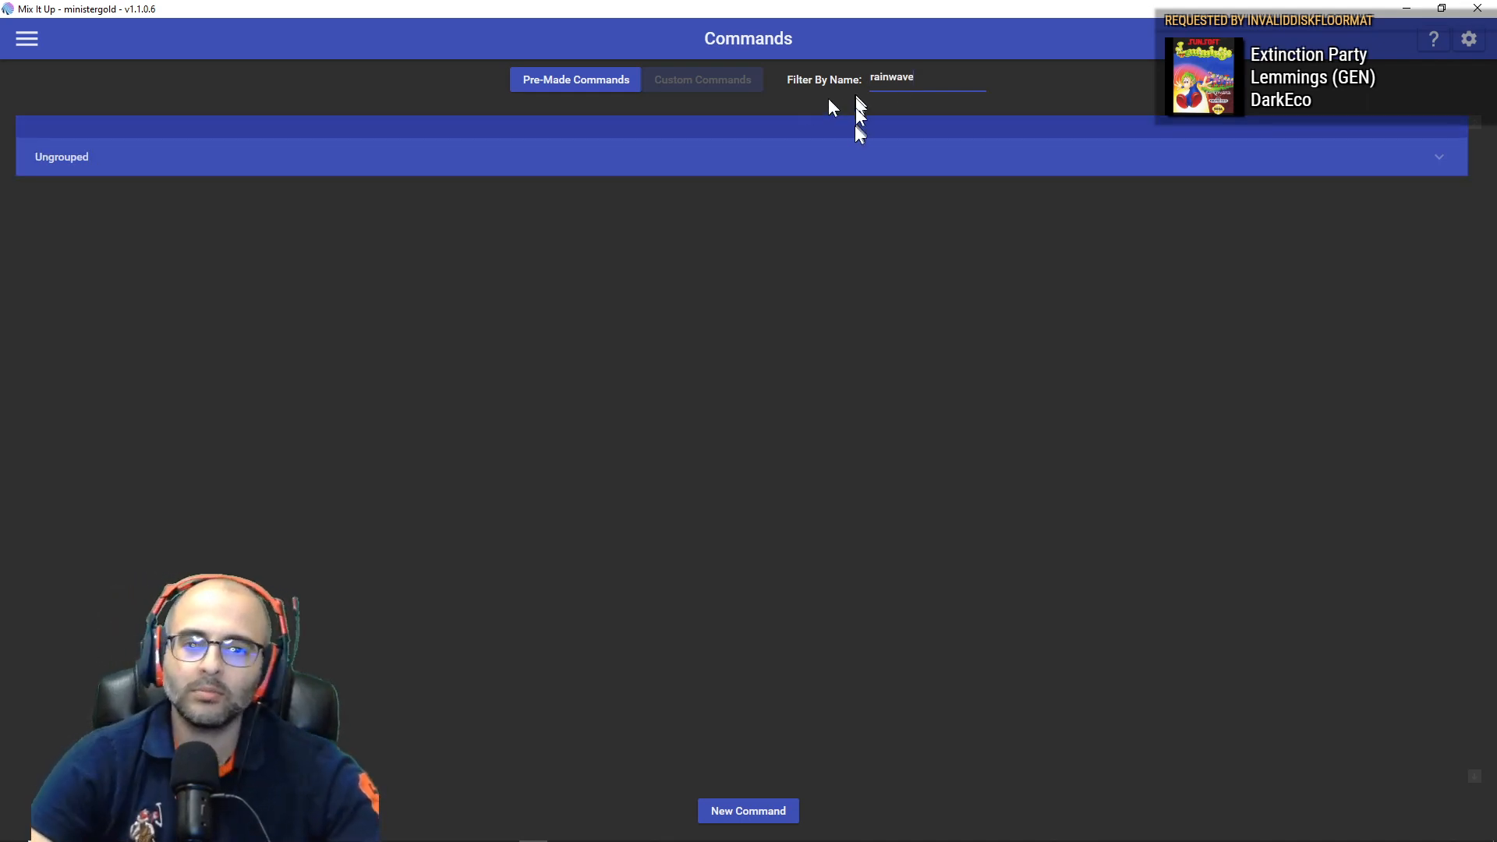
left_click(856, 160)
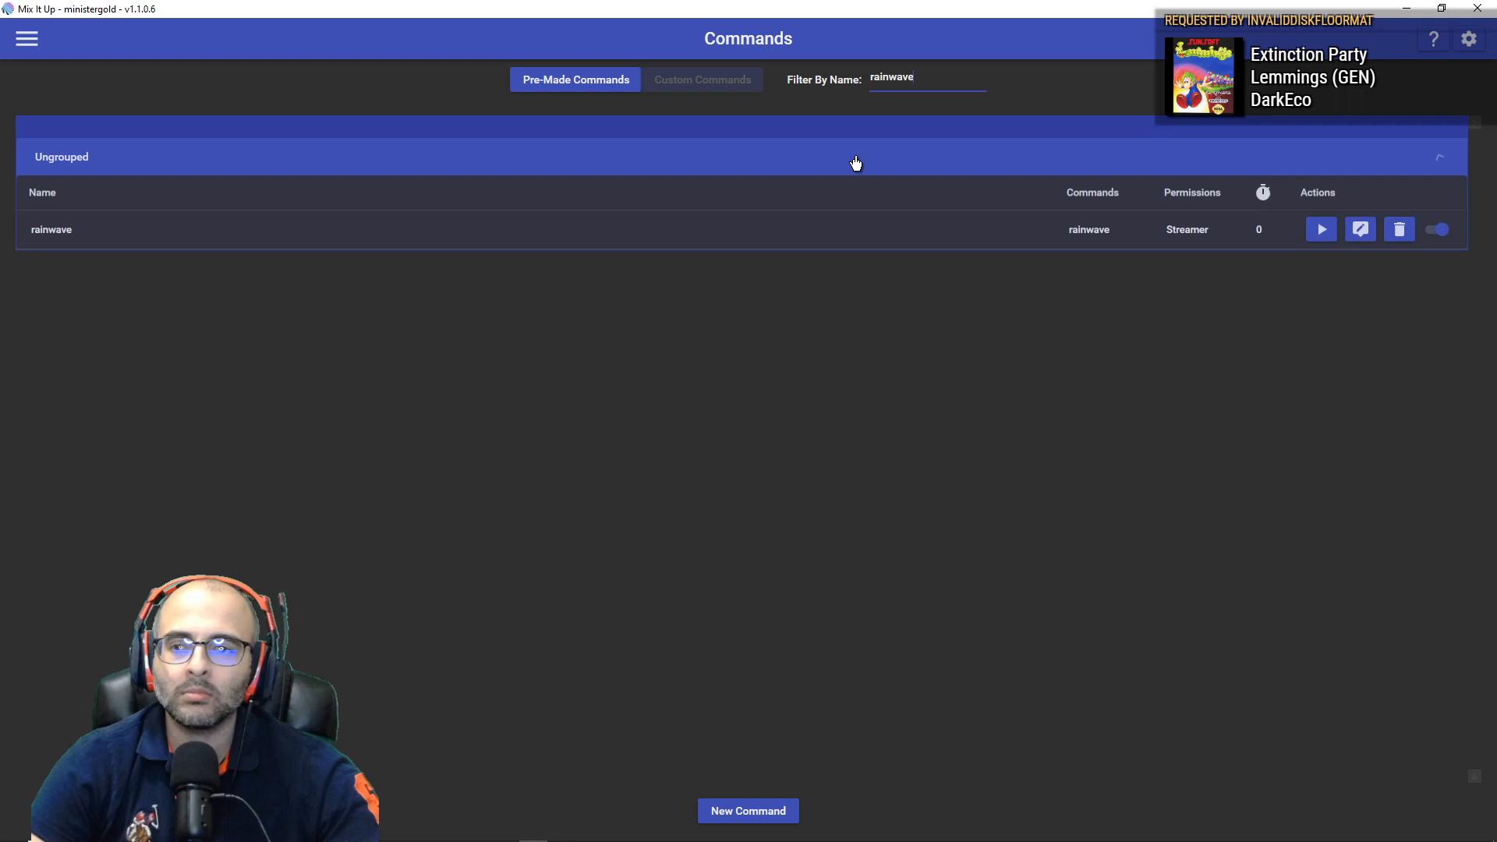
left_click(1363, 237)
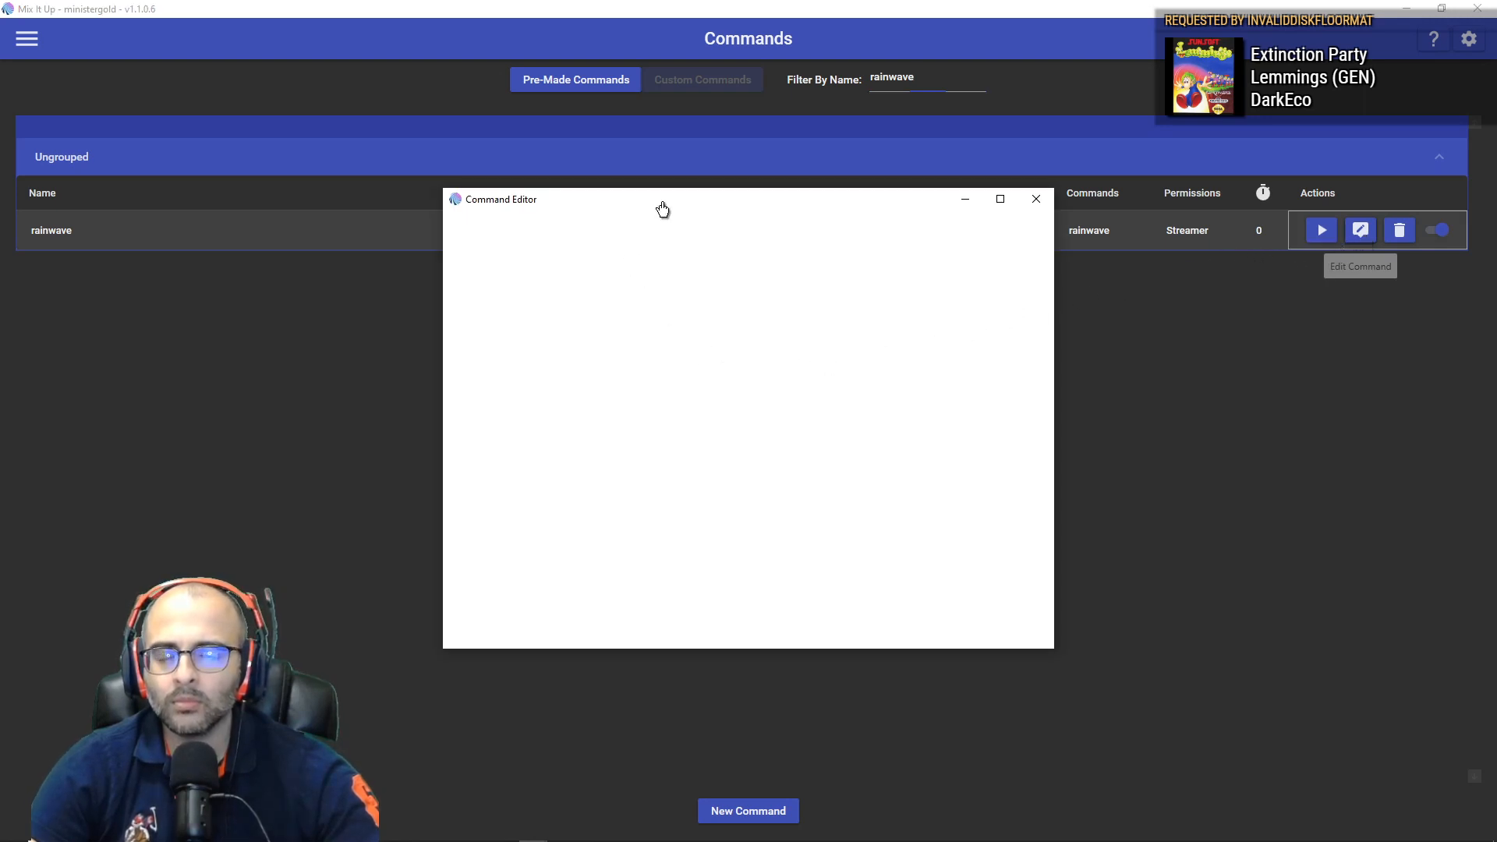
left_click_drag(663, 199, 688, 75)
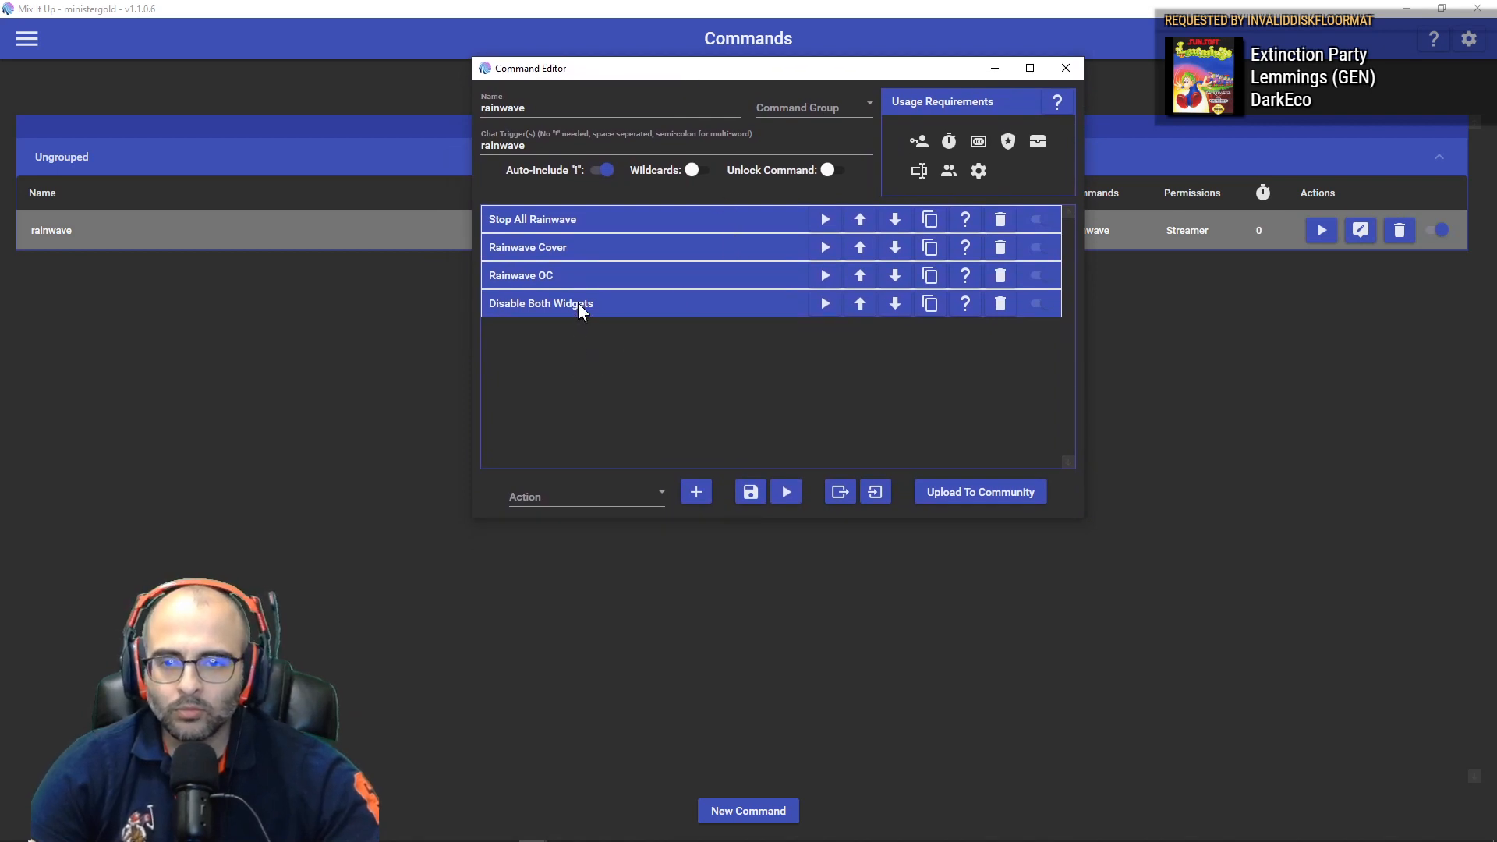
Step: Examine the Rainwave Cover action's condition and the available action types in the maximized command editor
left_click(584, 247)
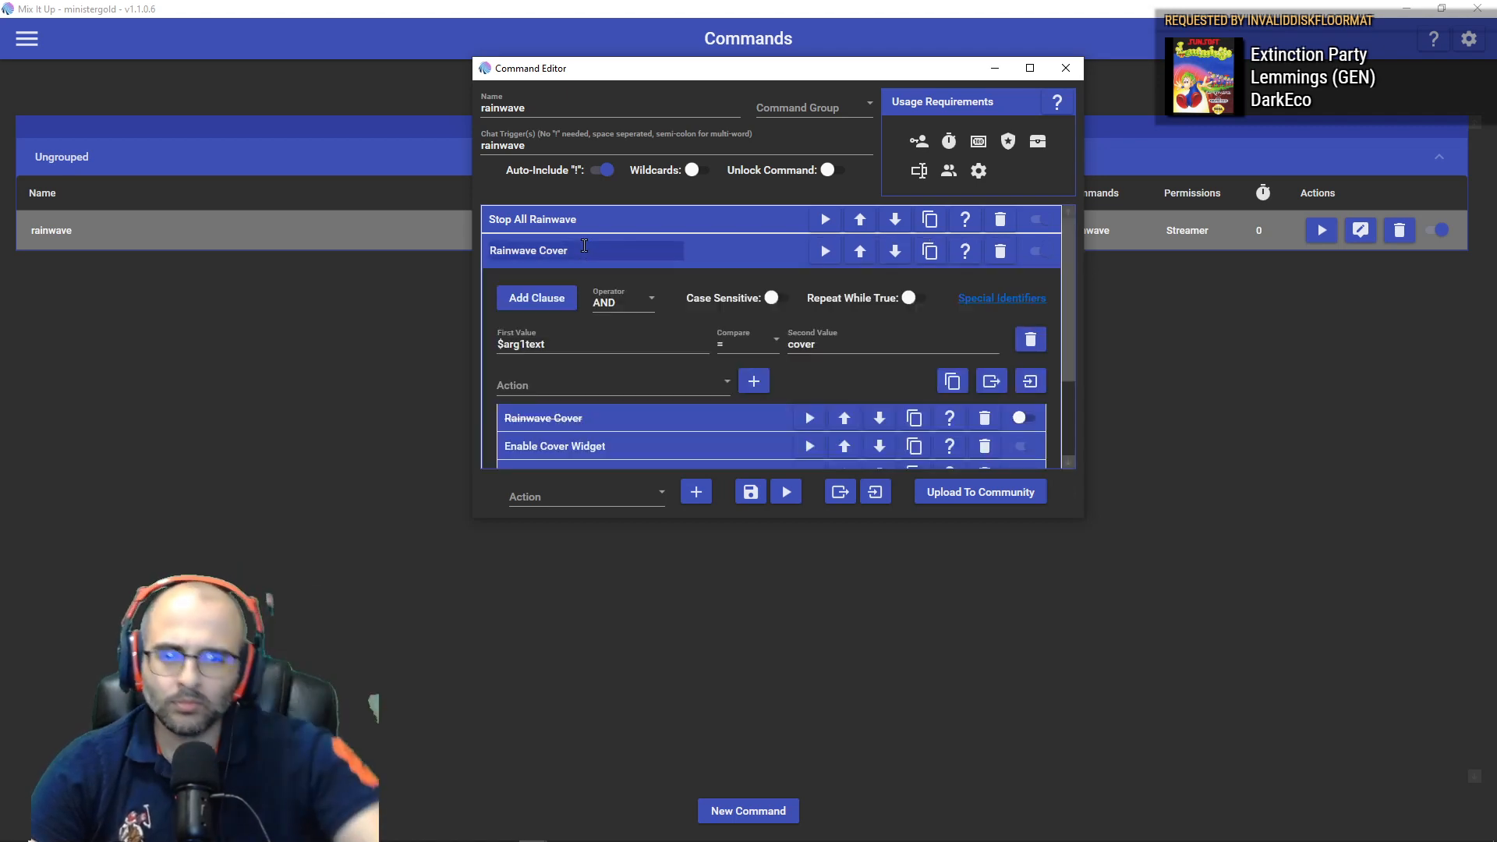
left_click(1032, 68)
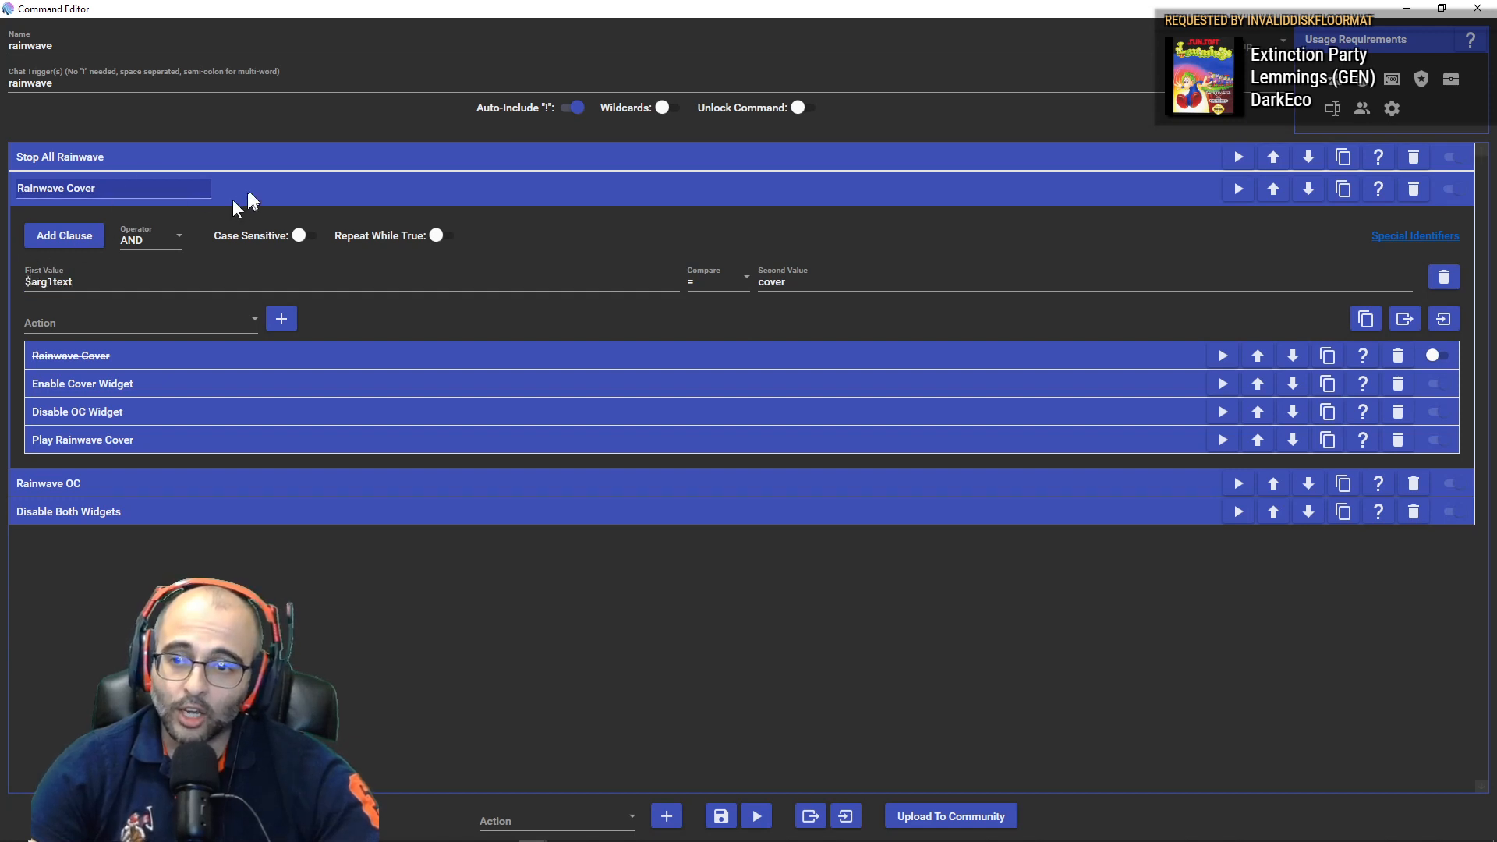
left_click(573, 828)
scroll(554, 725, "up", 3)
left_click(756, 645)
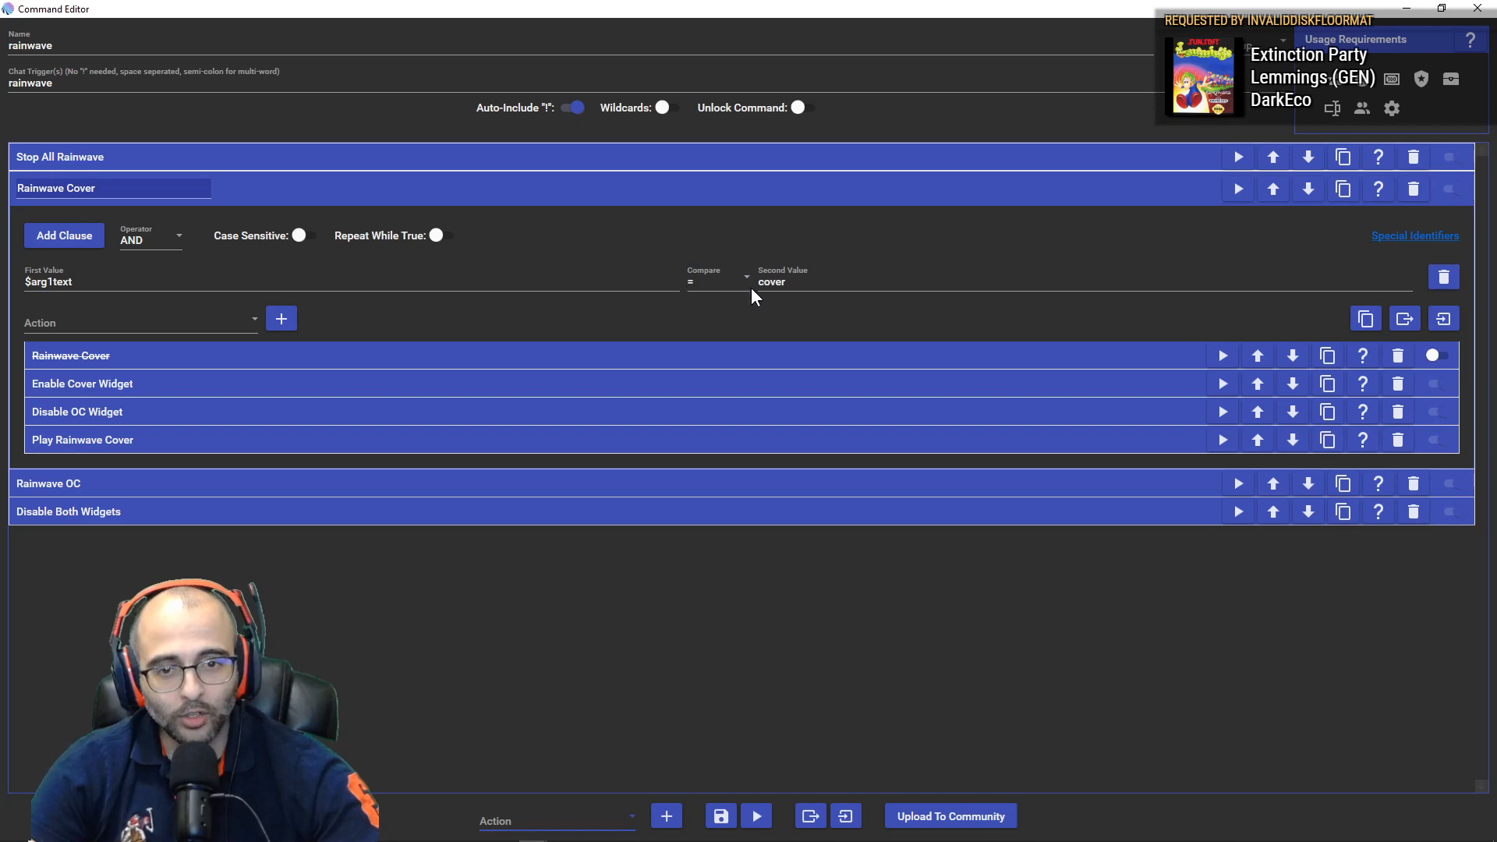
Step: Draft "!rainwave cover" in the stream chat with the argument "cover" highlighted, and move the chat window out of the way
left_click_drag(985, 114, 1034, 35)
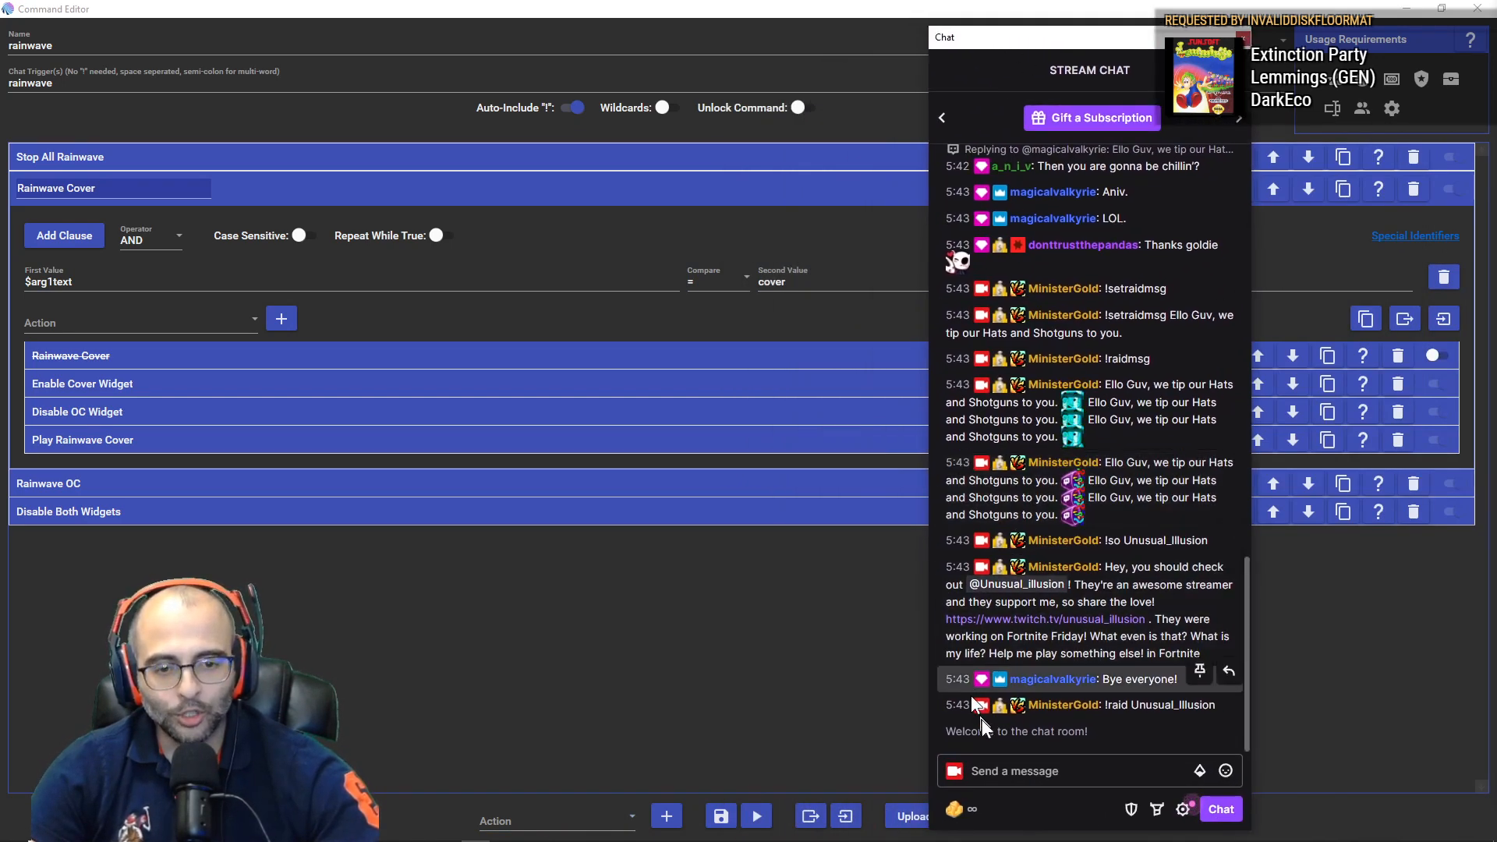
left_click(984, 761)
type("!rai")
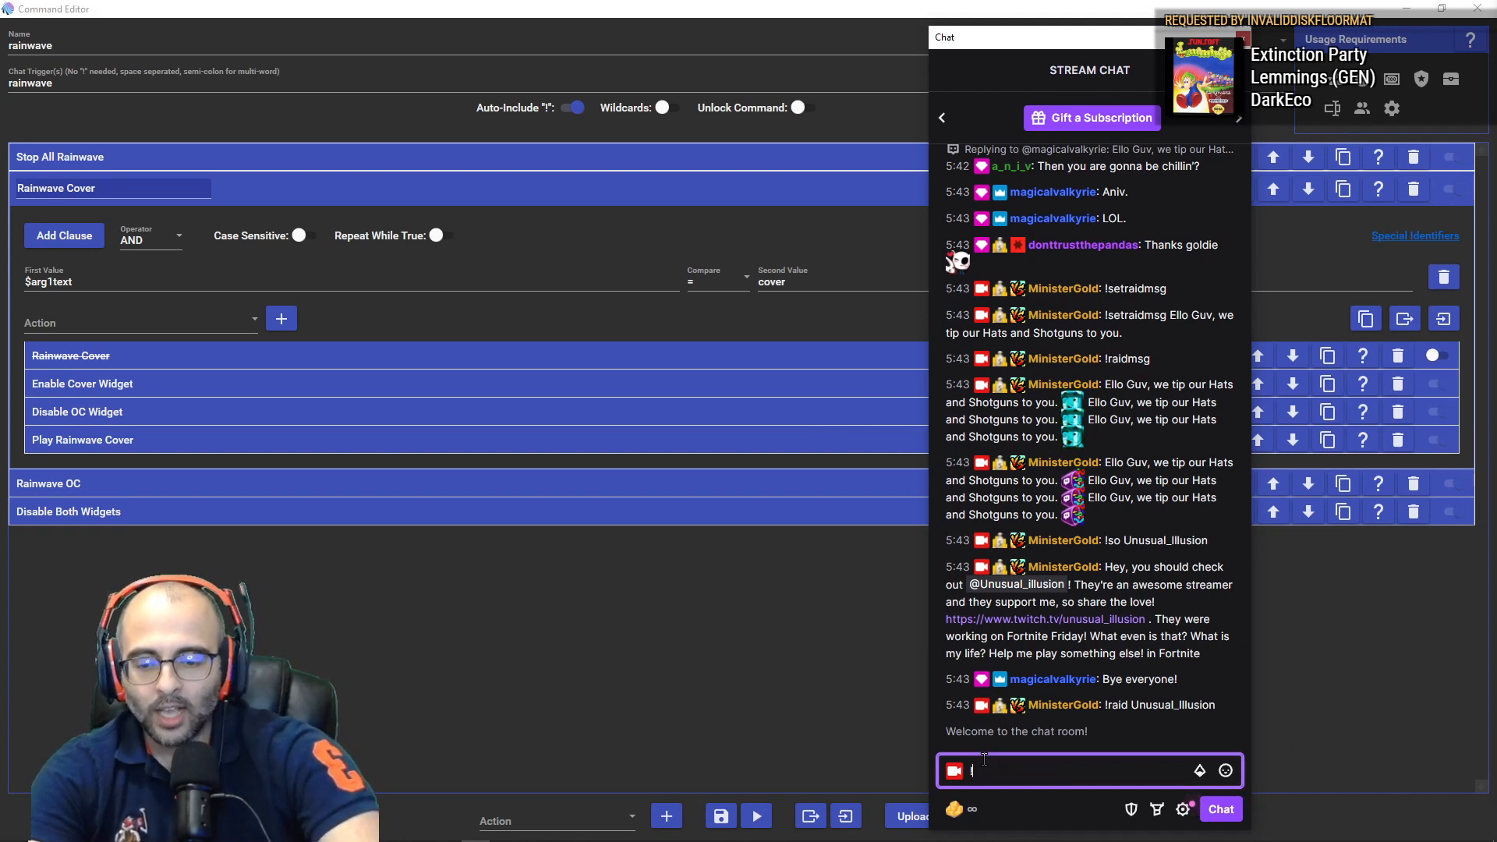
type("cover")
key("ctrl+shift+Left")
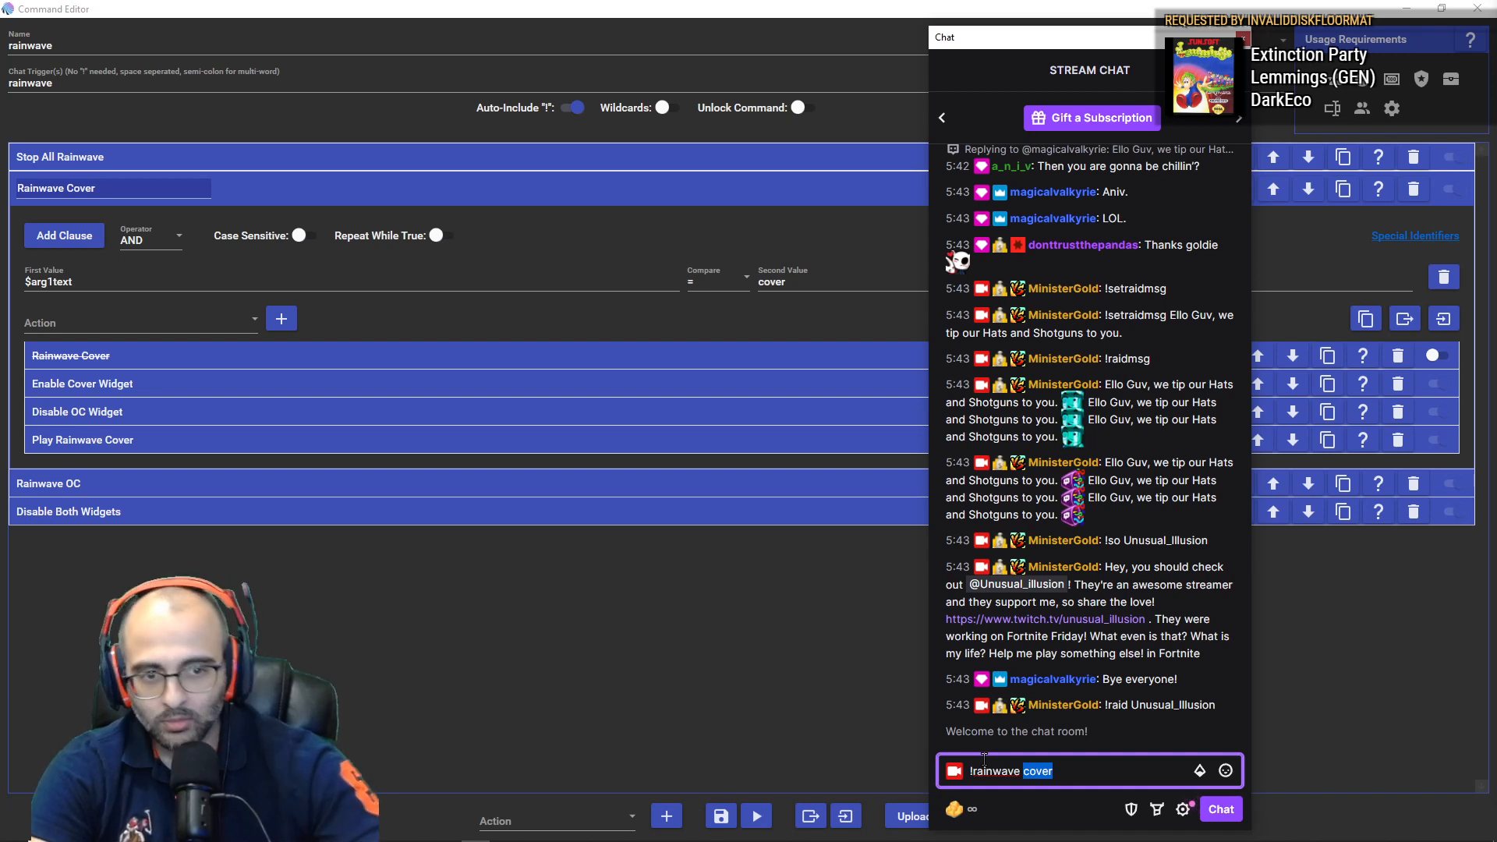
left_click_drag(1070, 36, 1496, 36)
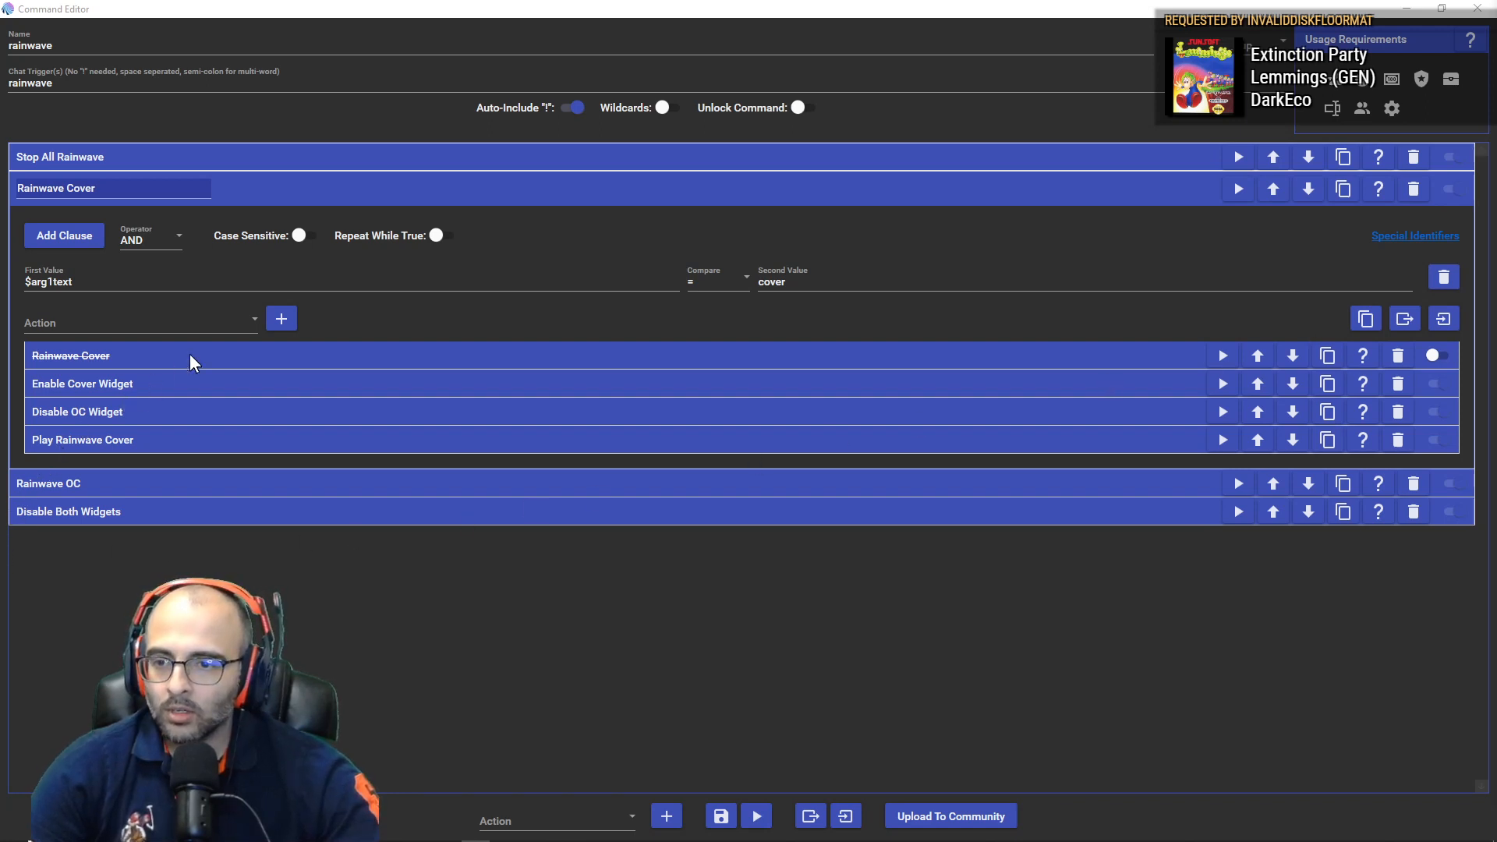
Step: Delete the disabled Rainwave Cover sub-action inside the Rainwave Cover condition and expand the Enable Cover Widget action
left_click(248, 360)
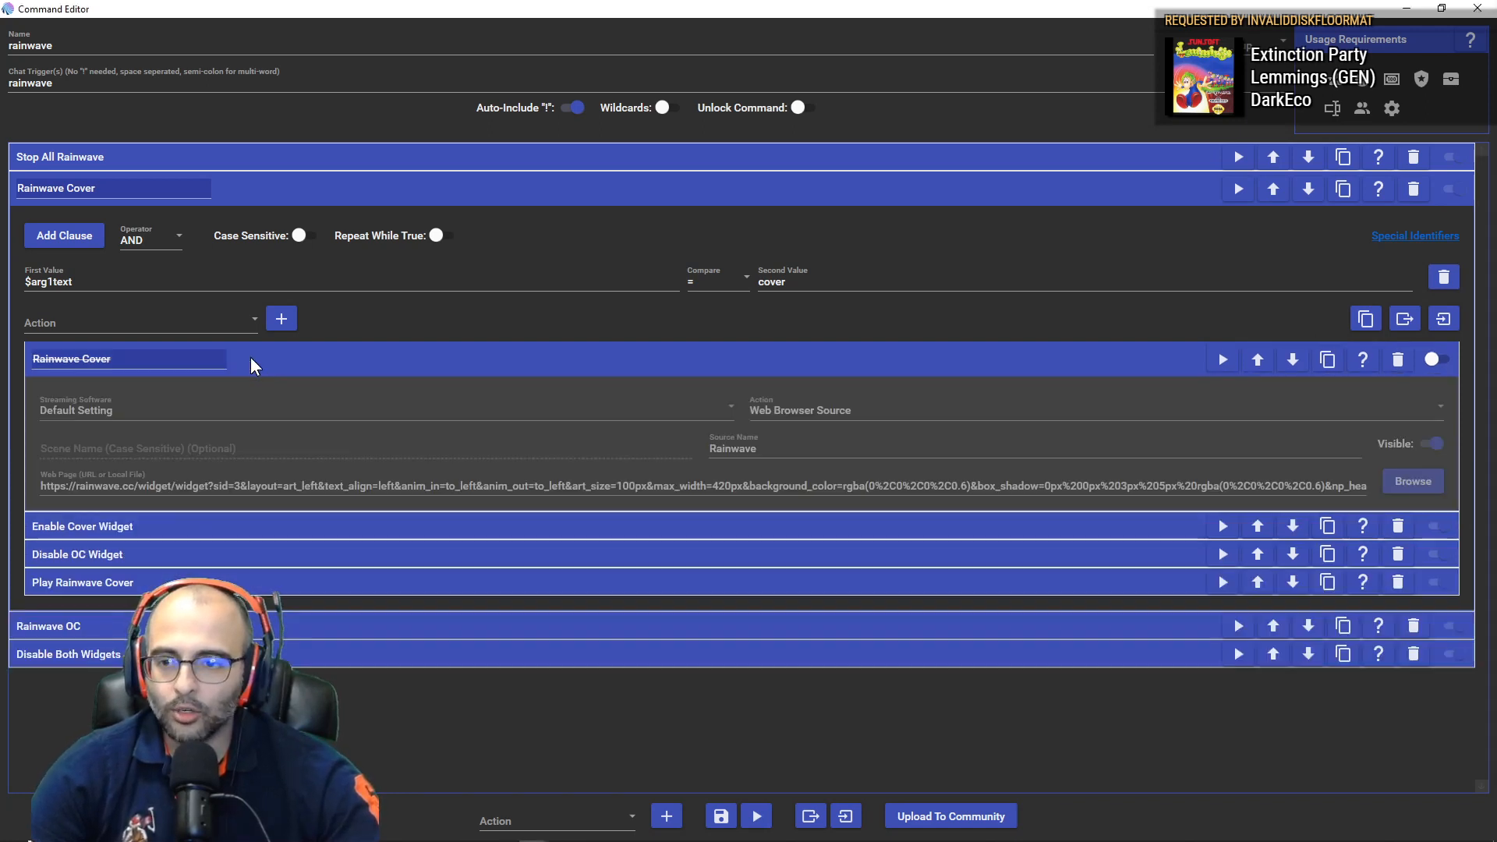
left_click(1400, 362)
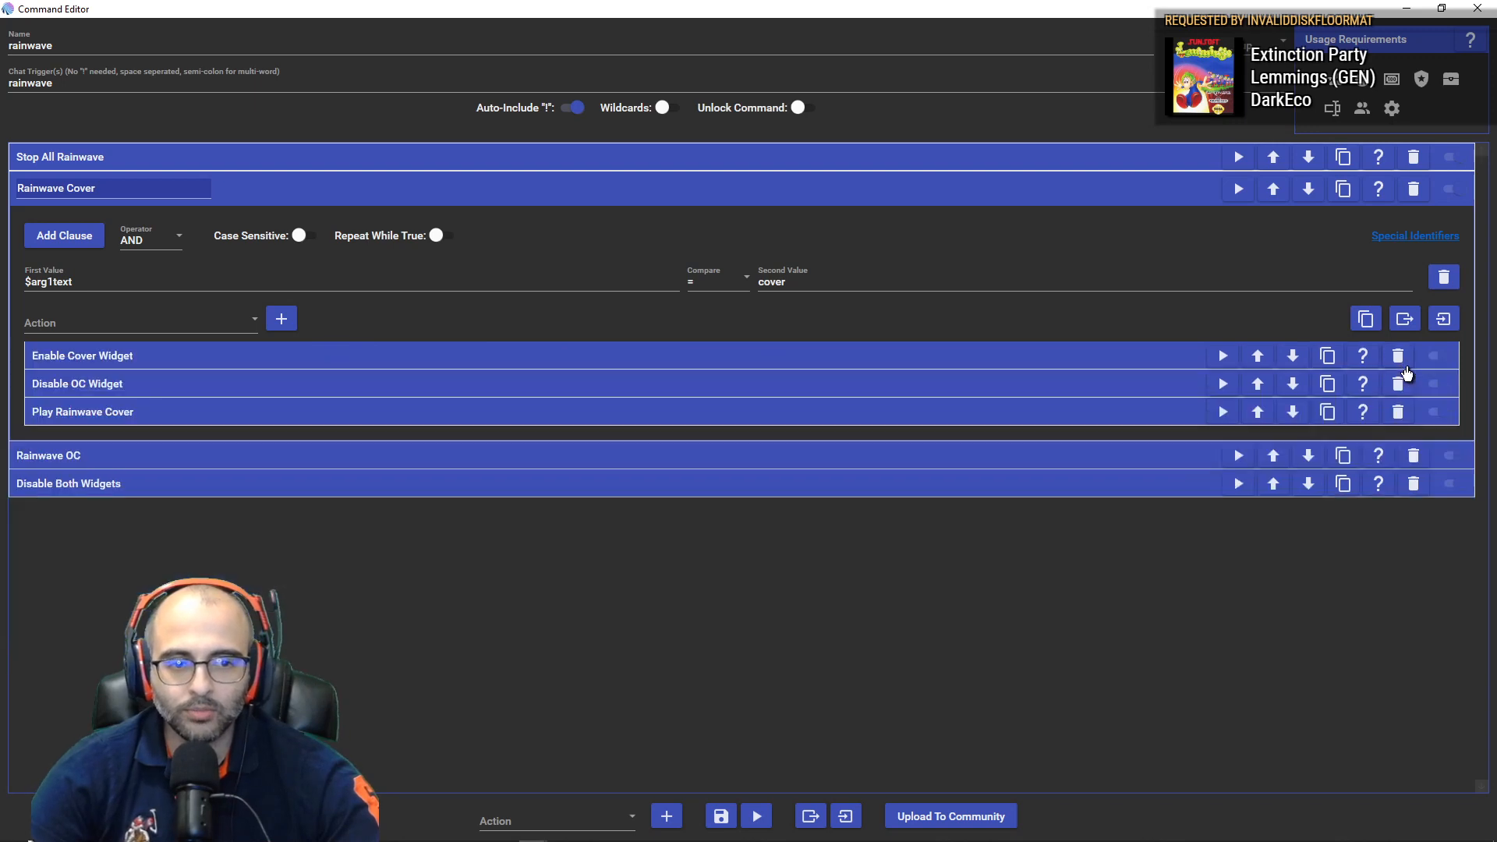
left_click(174, 358)
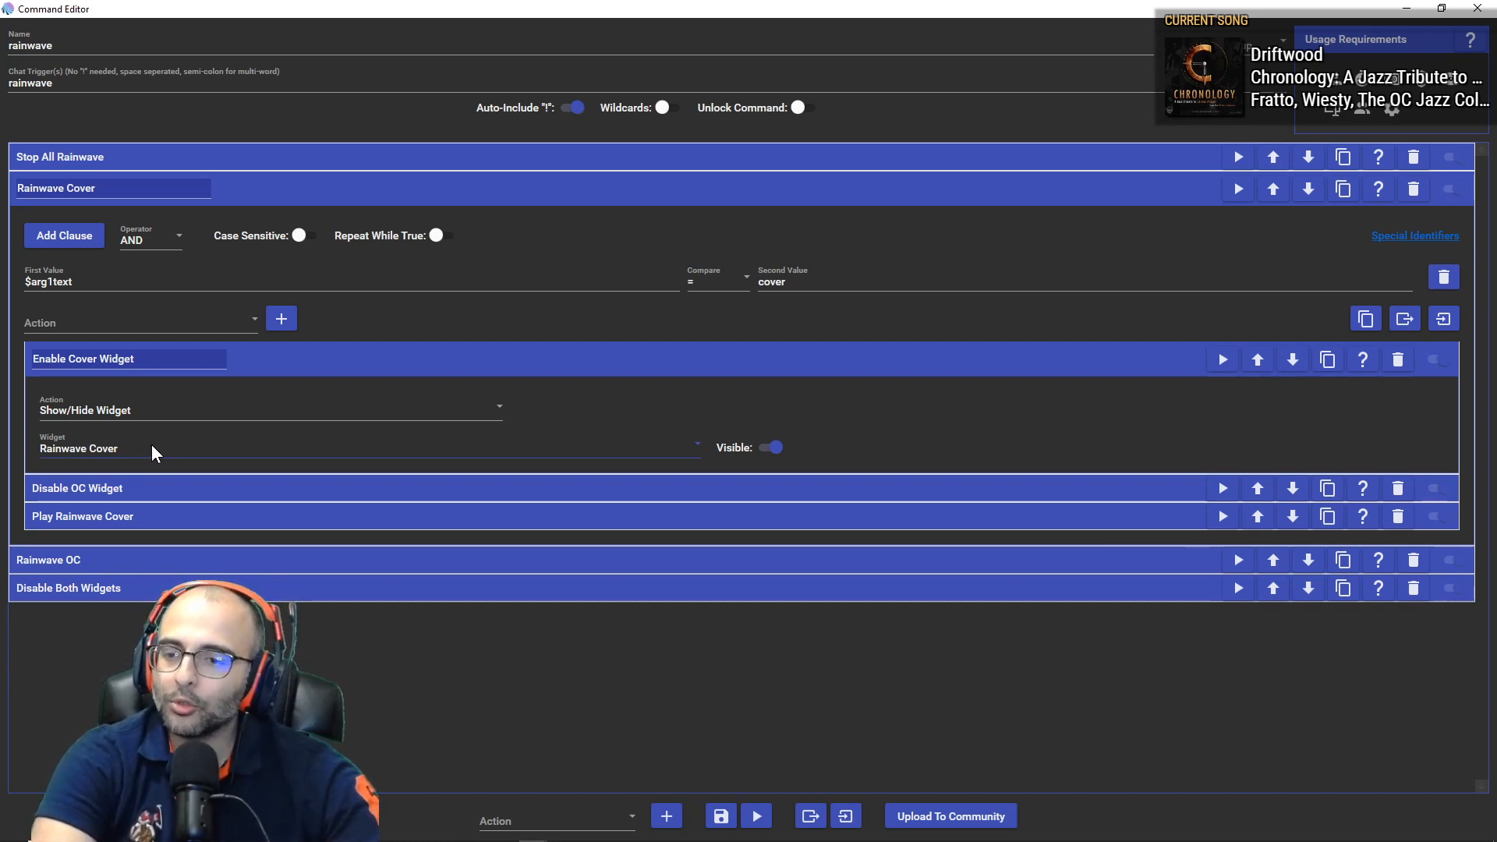
Step: Switch to the Firefox window showing Rainwave and open google.com in a new tab
key("alt+Tab")
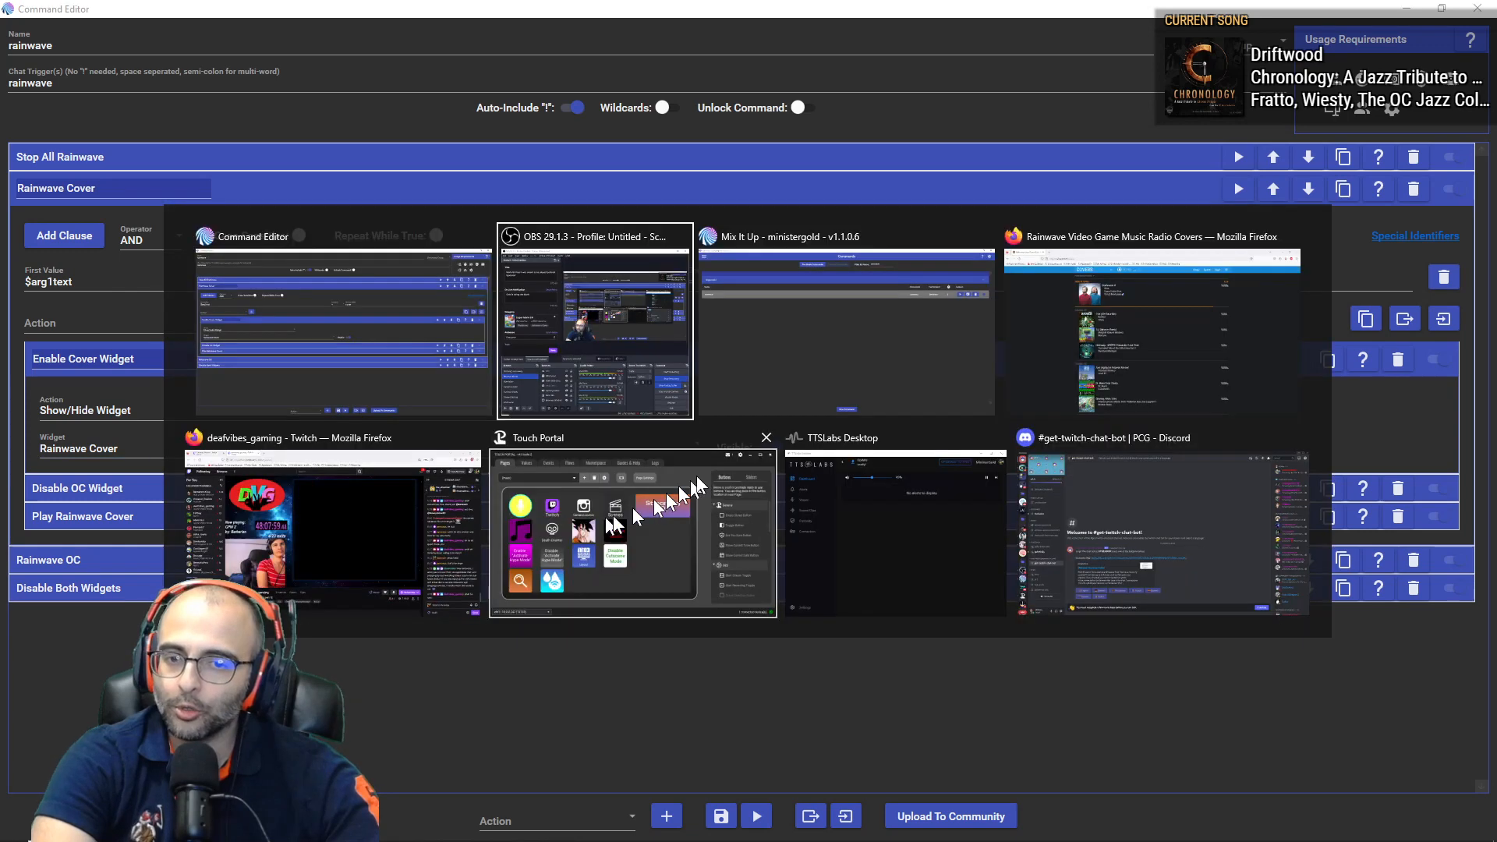
left_click(1129, 355)
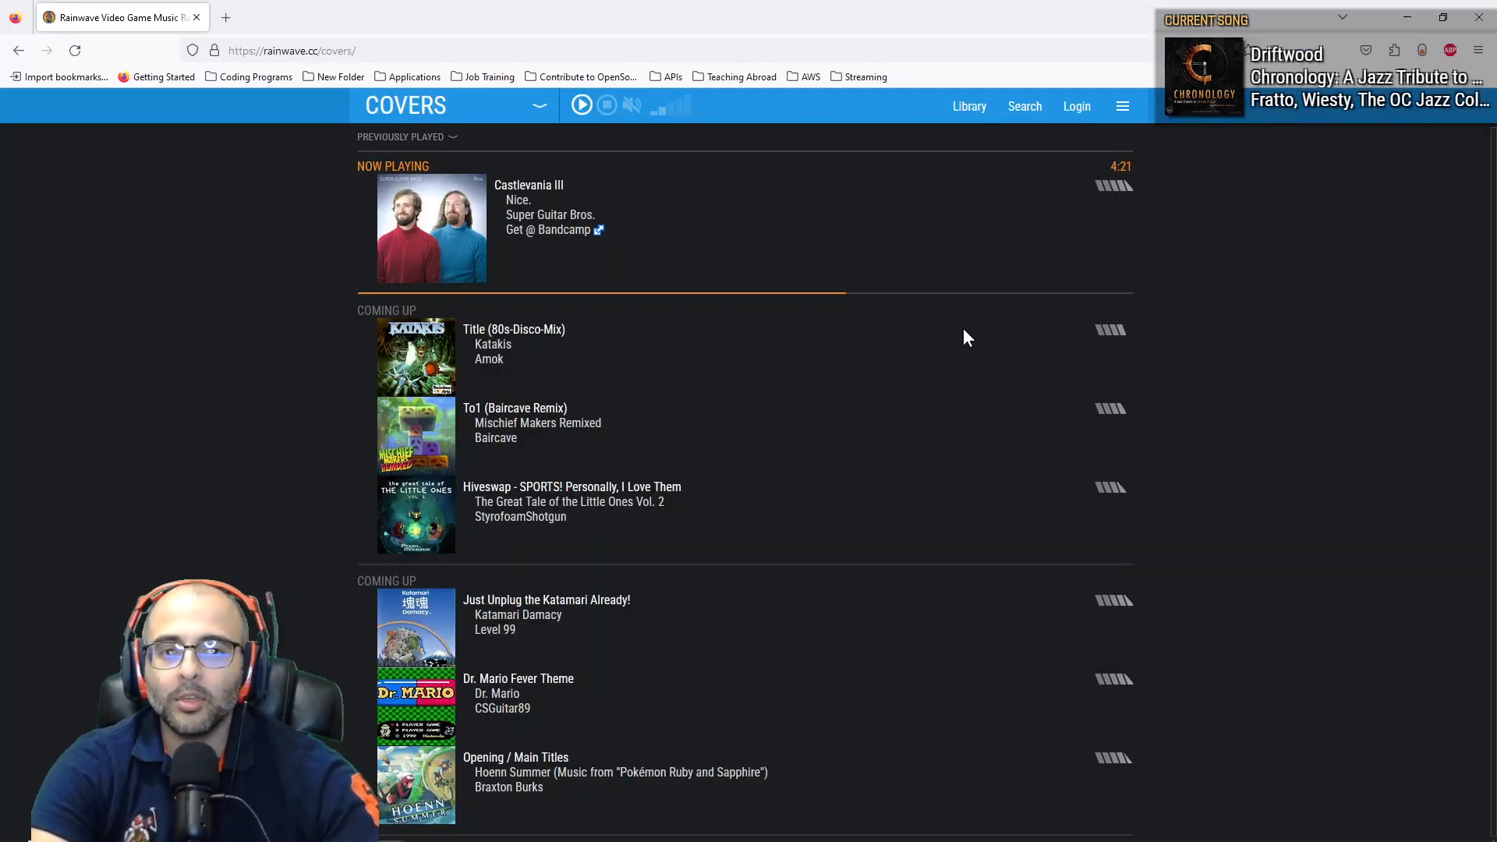
key("ctrl+t")
type("google.com/")
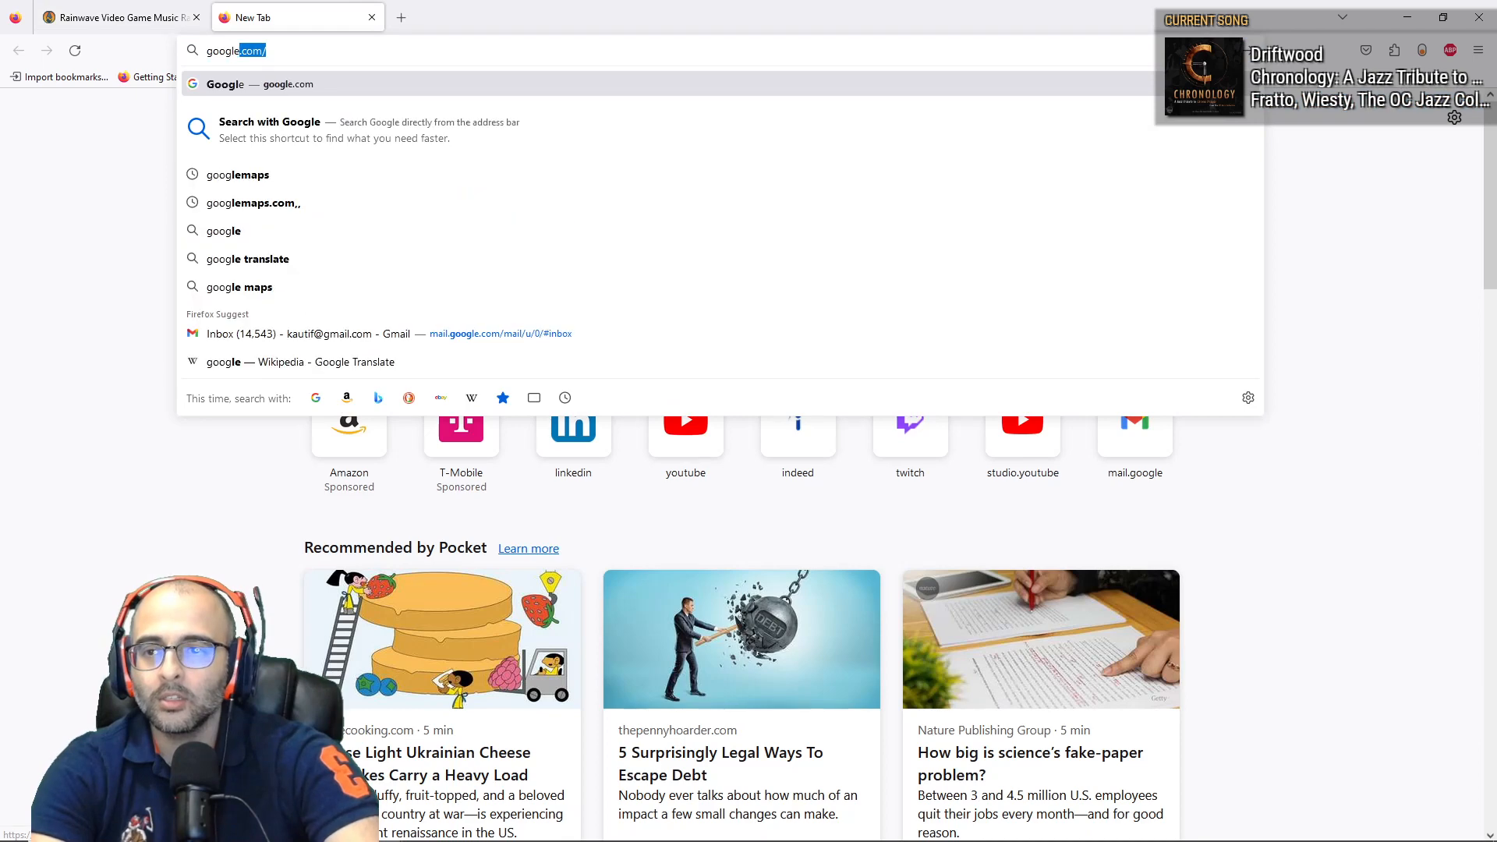
key("Return")
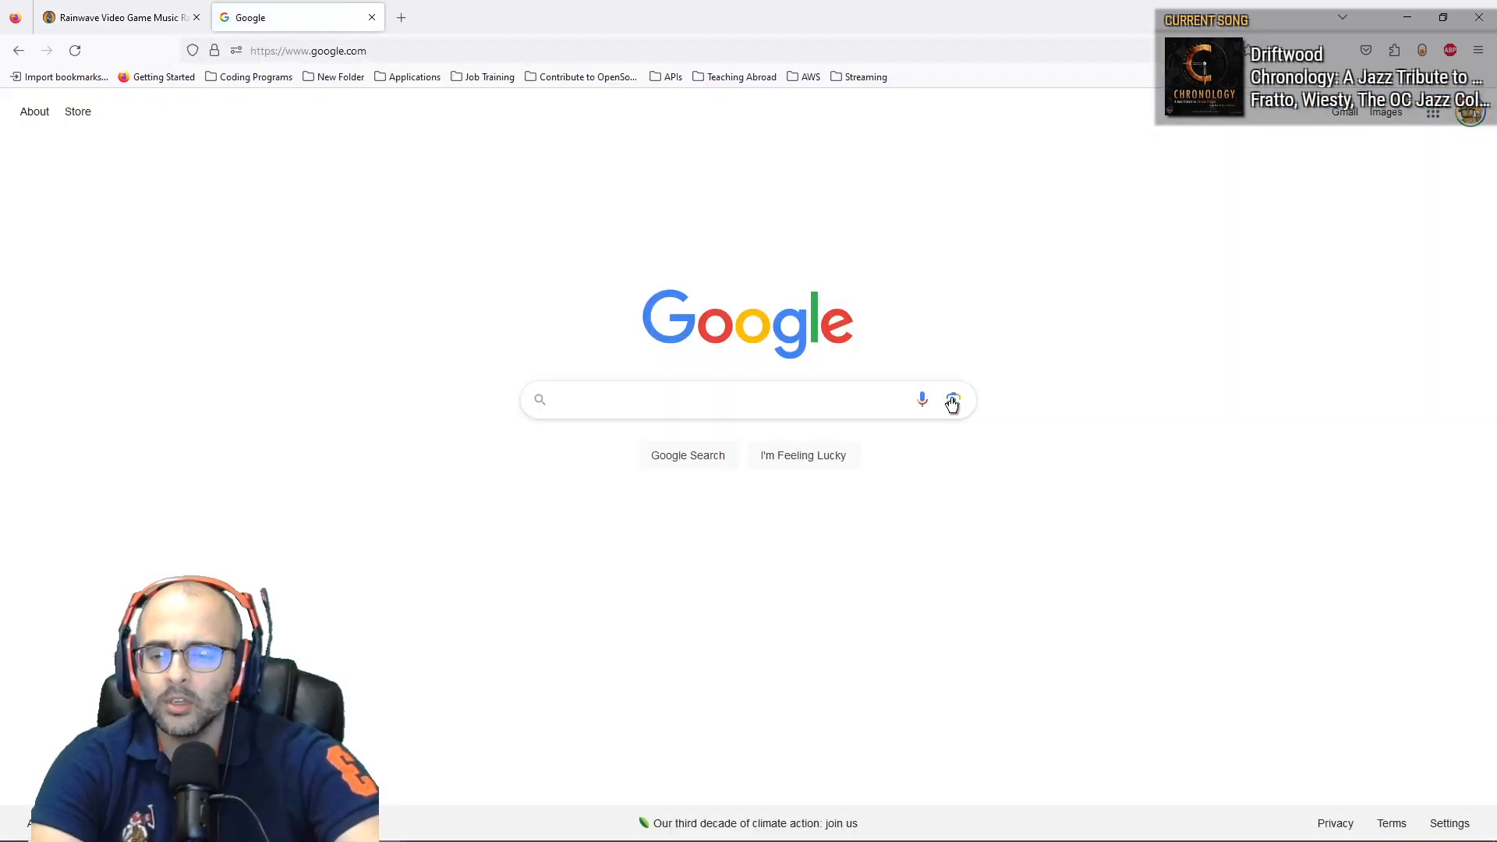
Step: Search for "rainwave overlay wdiget" and open the Rainwave Current Song Widget for Twitch Streamers page
type("rainwave ocv")
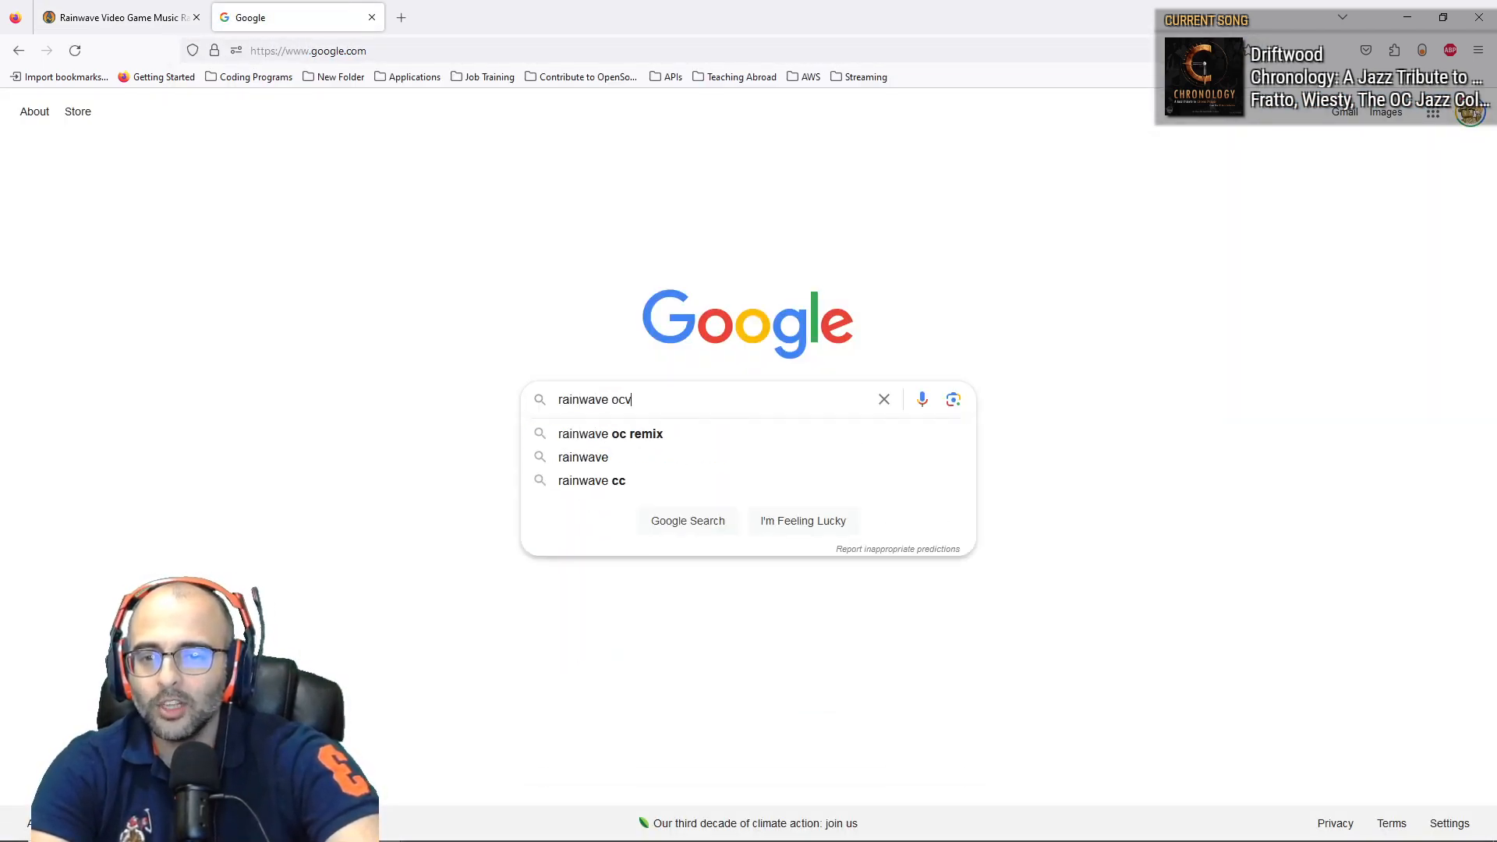
key("BackSpace")
key("BackSpace")
type("verlayh wdiget")
key("Return")
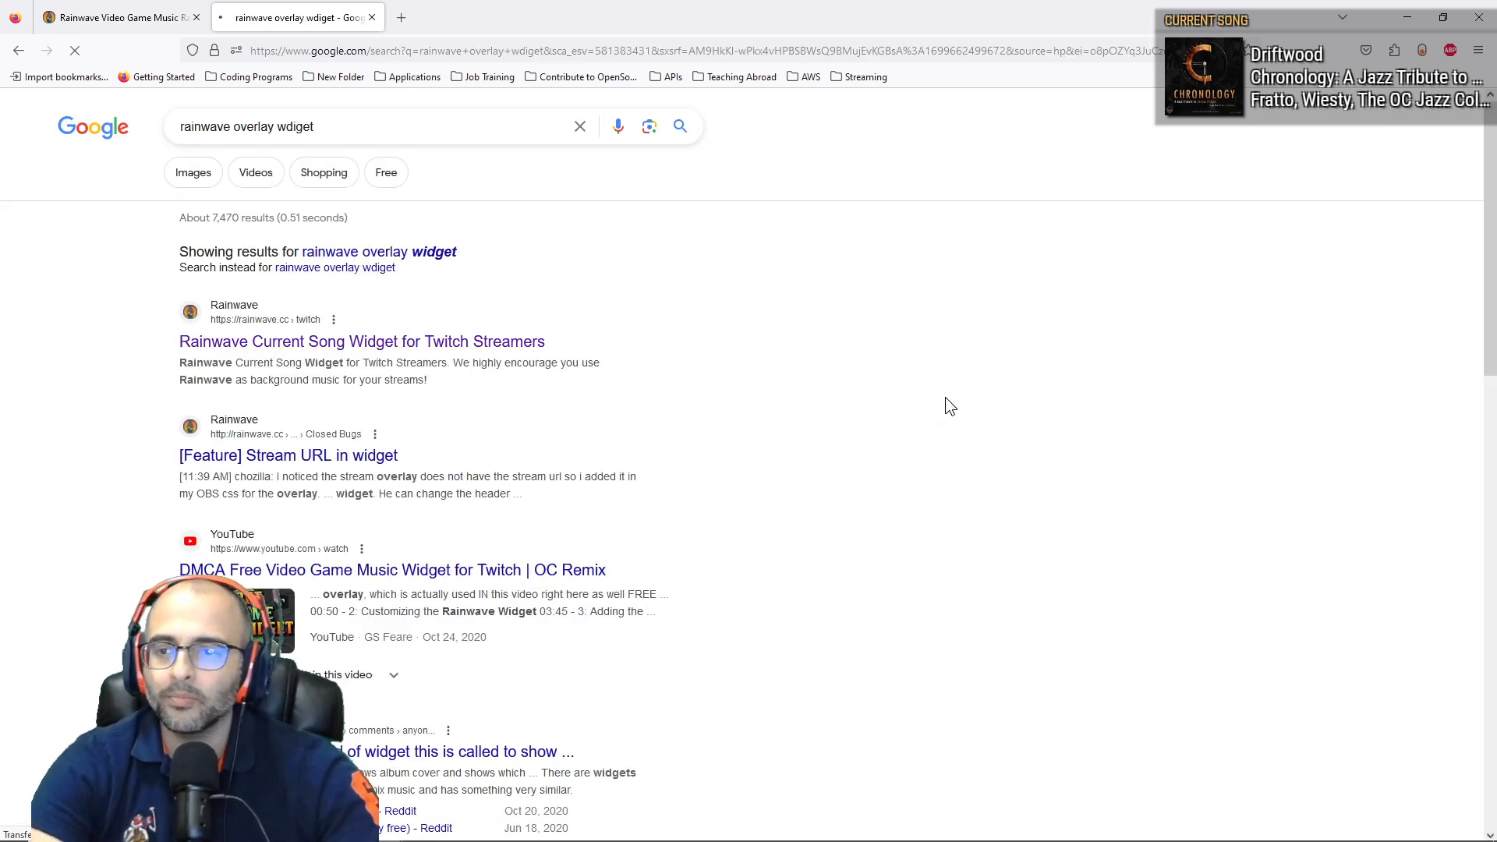
left_click(273, 343)
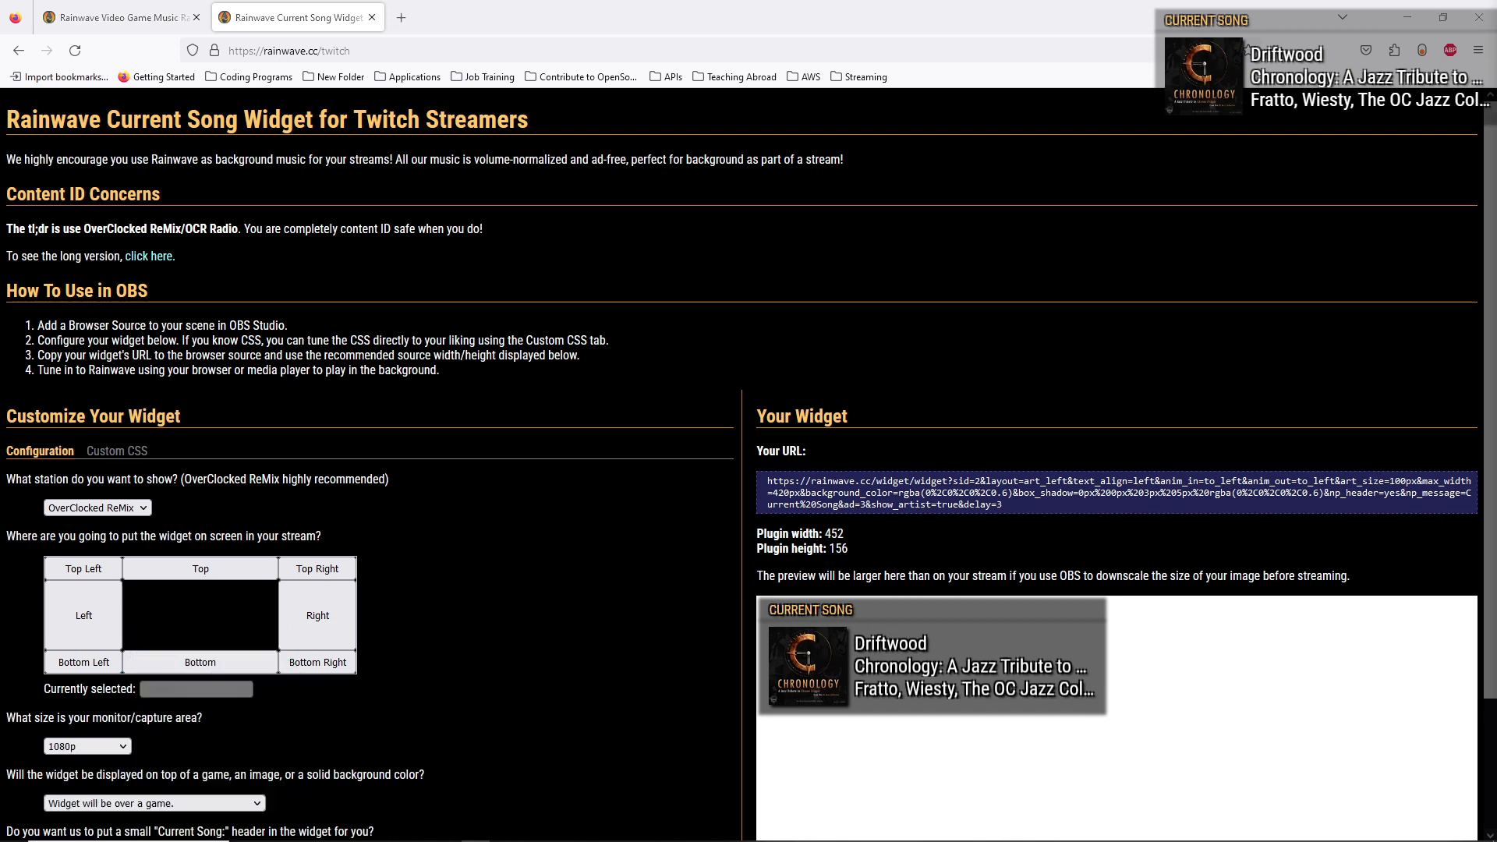
Step: Preview the widget with the Covers station and set the station back to OverClocked ReMix
scroll(507, 484, "down", 2)
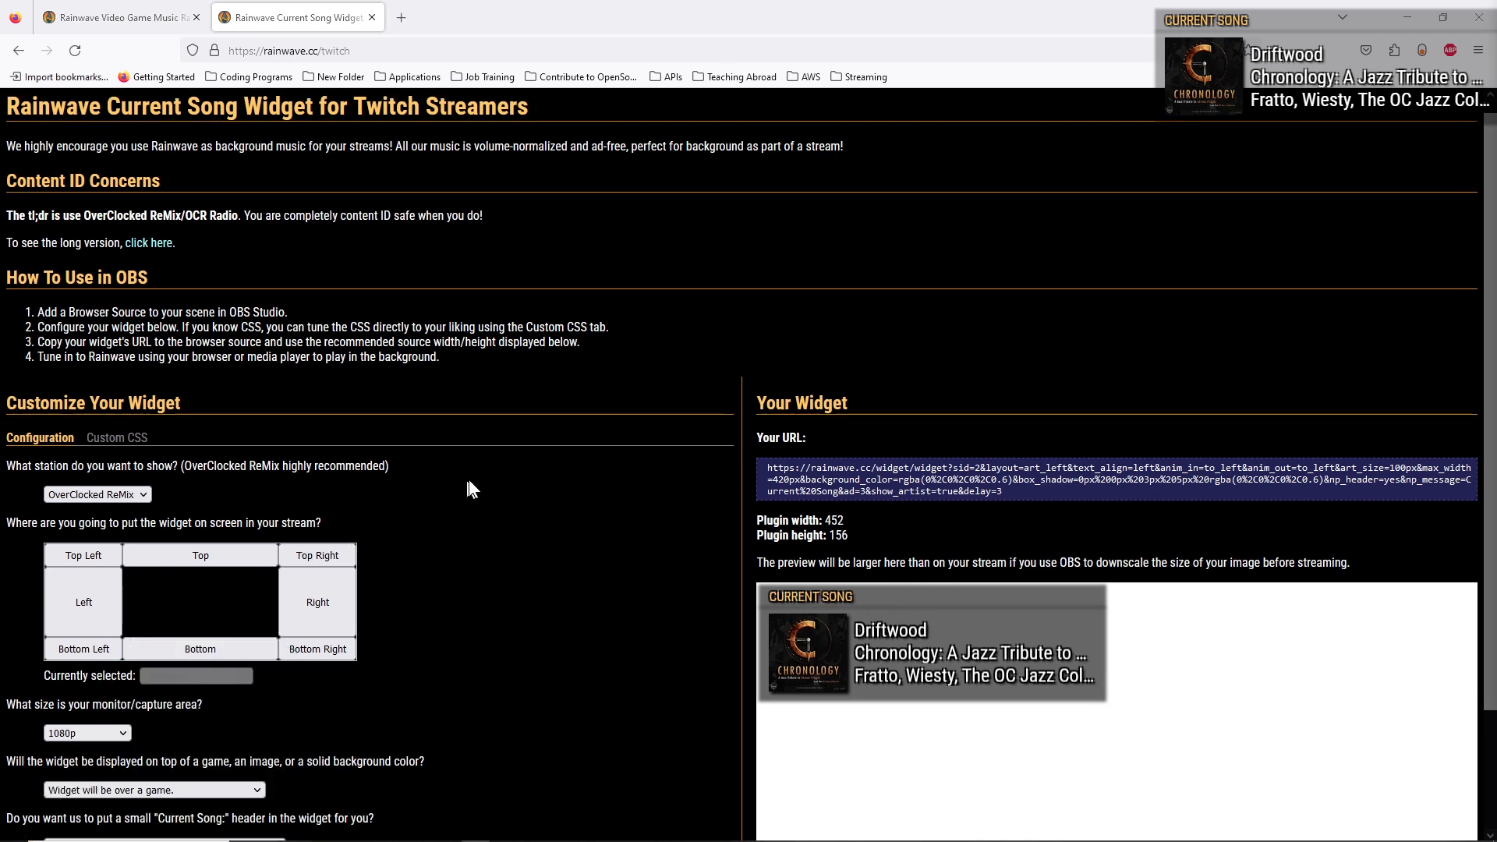
scroll(616, 540, "down", 2)
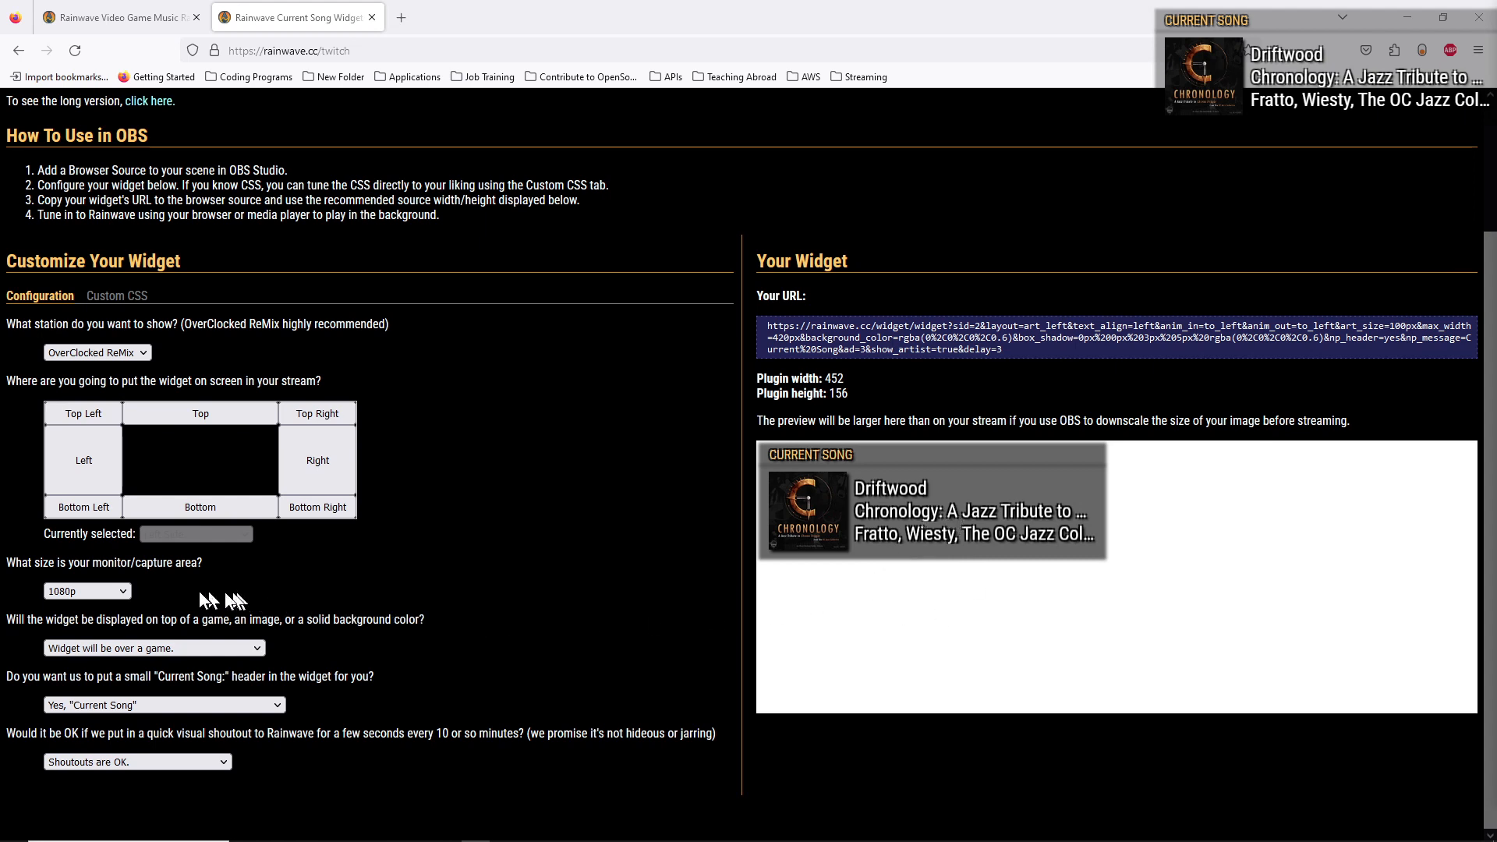
left_click(128, 356)
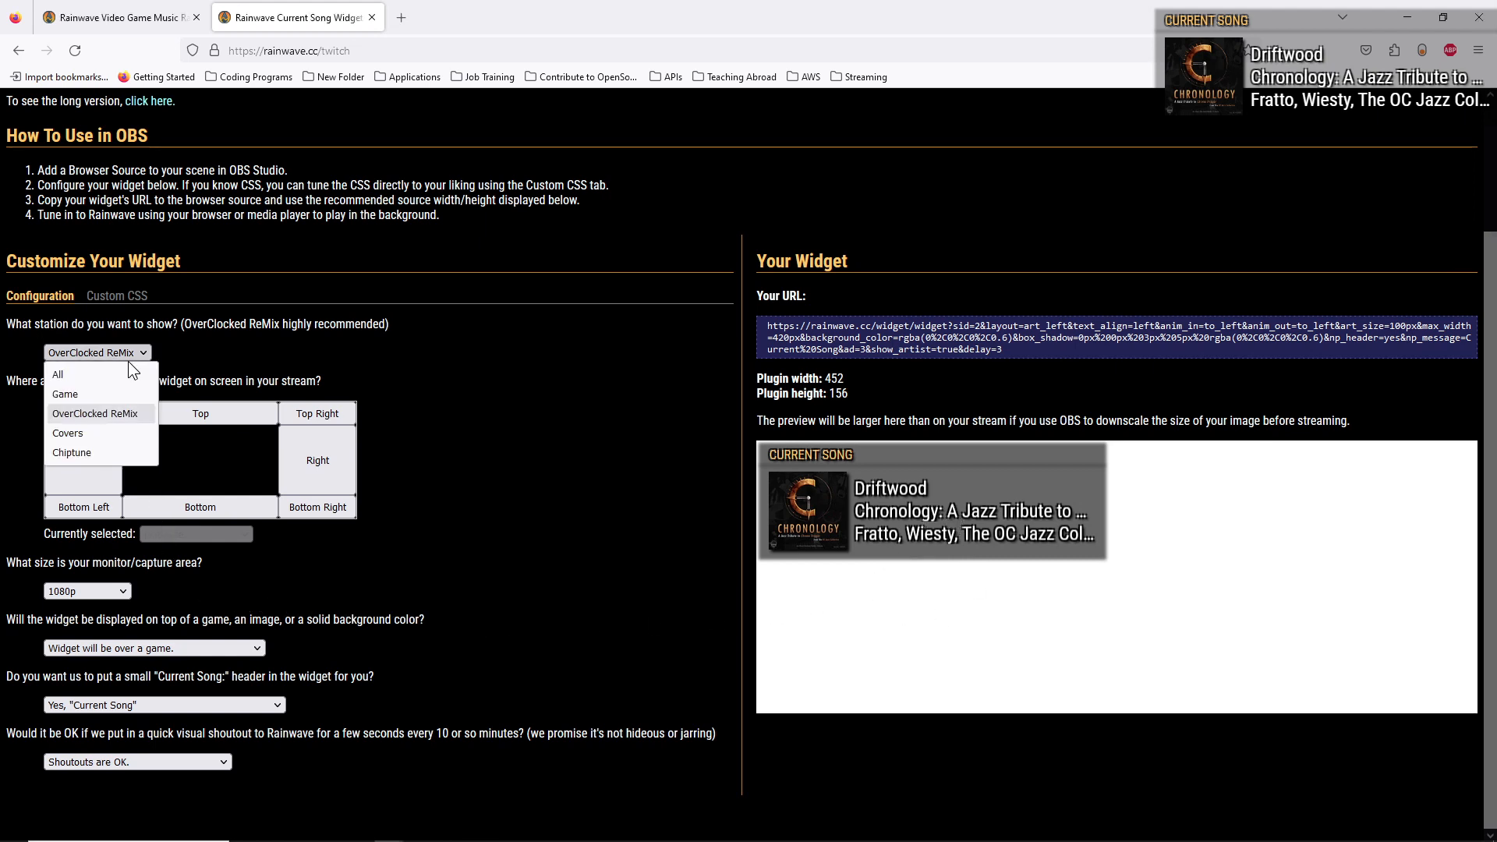
left_click(80, 437)
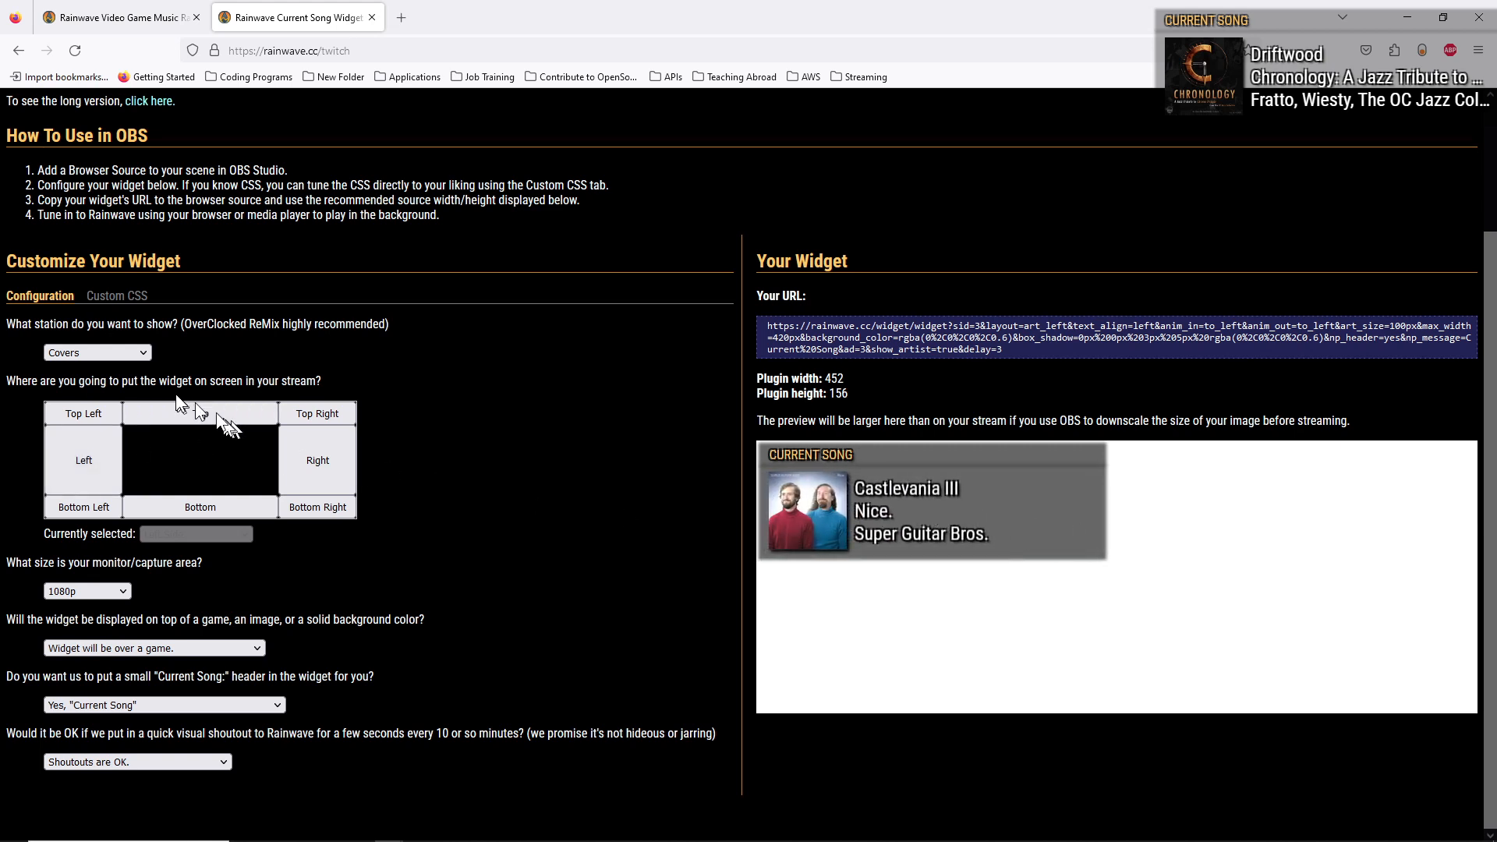
left_click(99, 354)
left_click(86, 413)
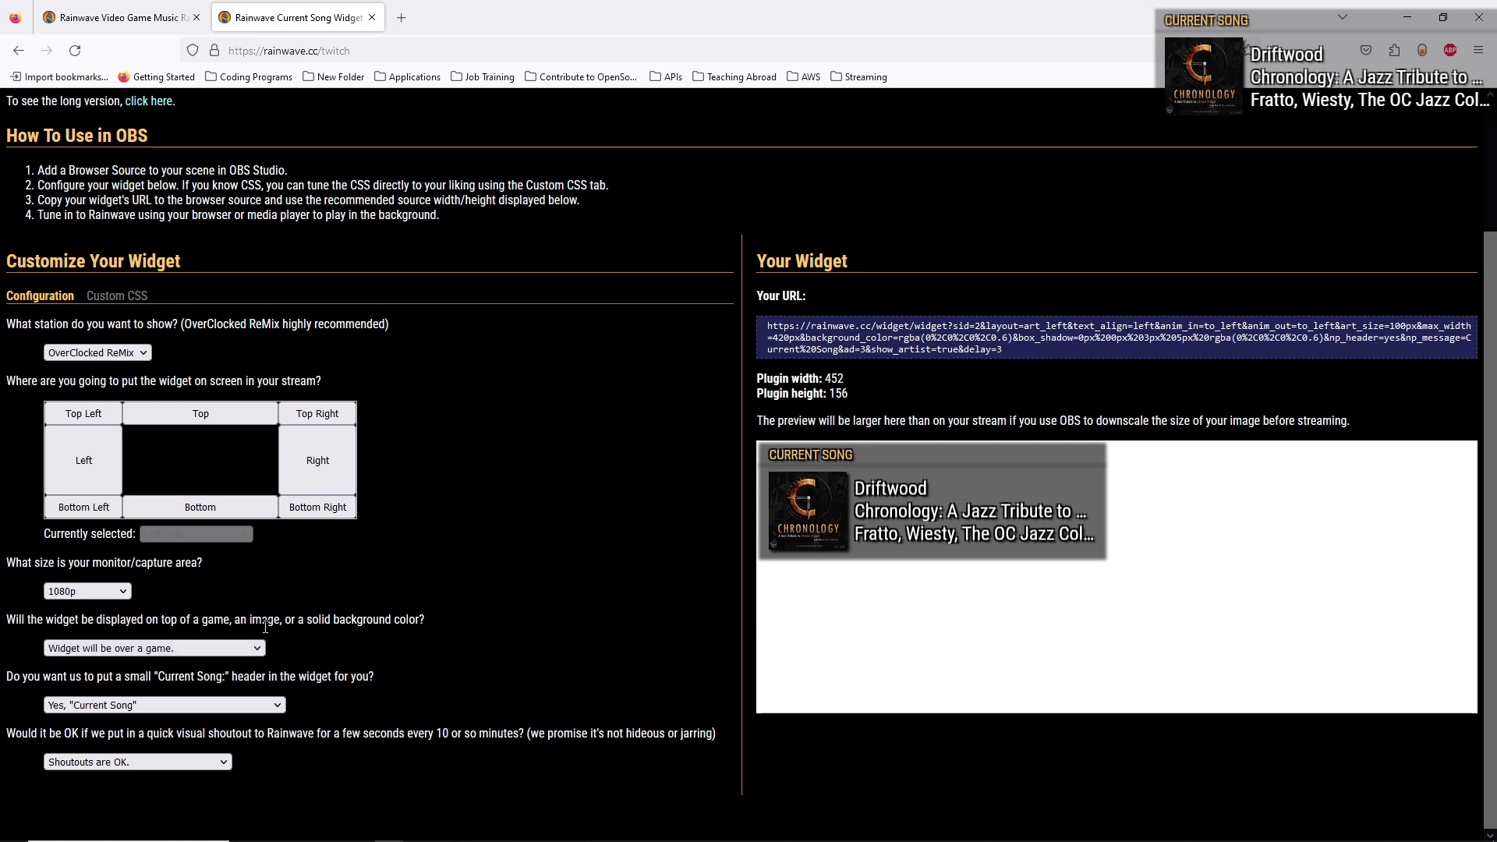
Step: Review the choices for what the widget is displayed over and for its "Current Song" header, without changing either
left_click(179, 655)
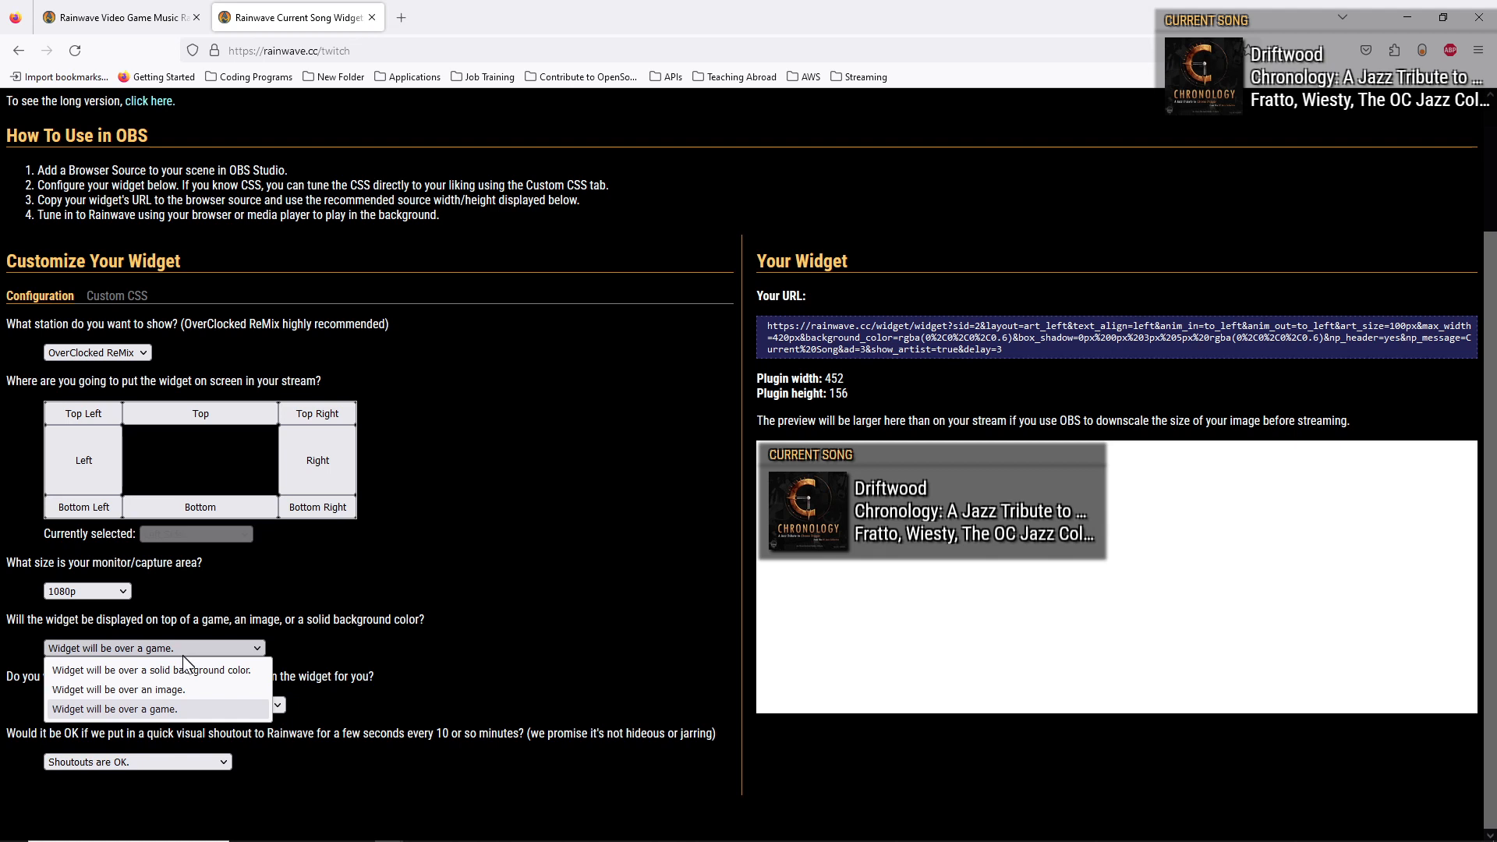
left_click(184, 644)
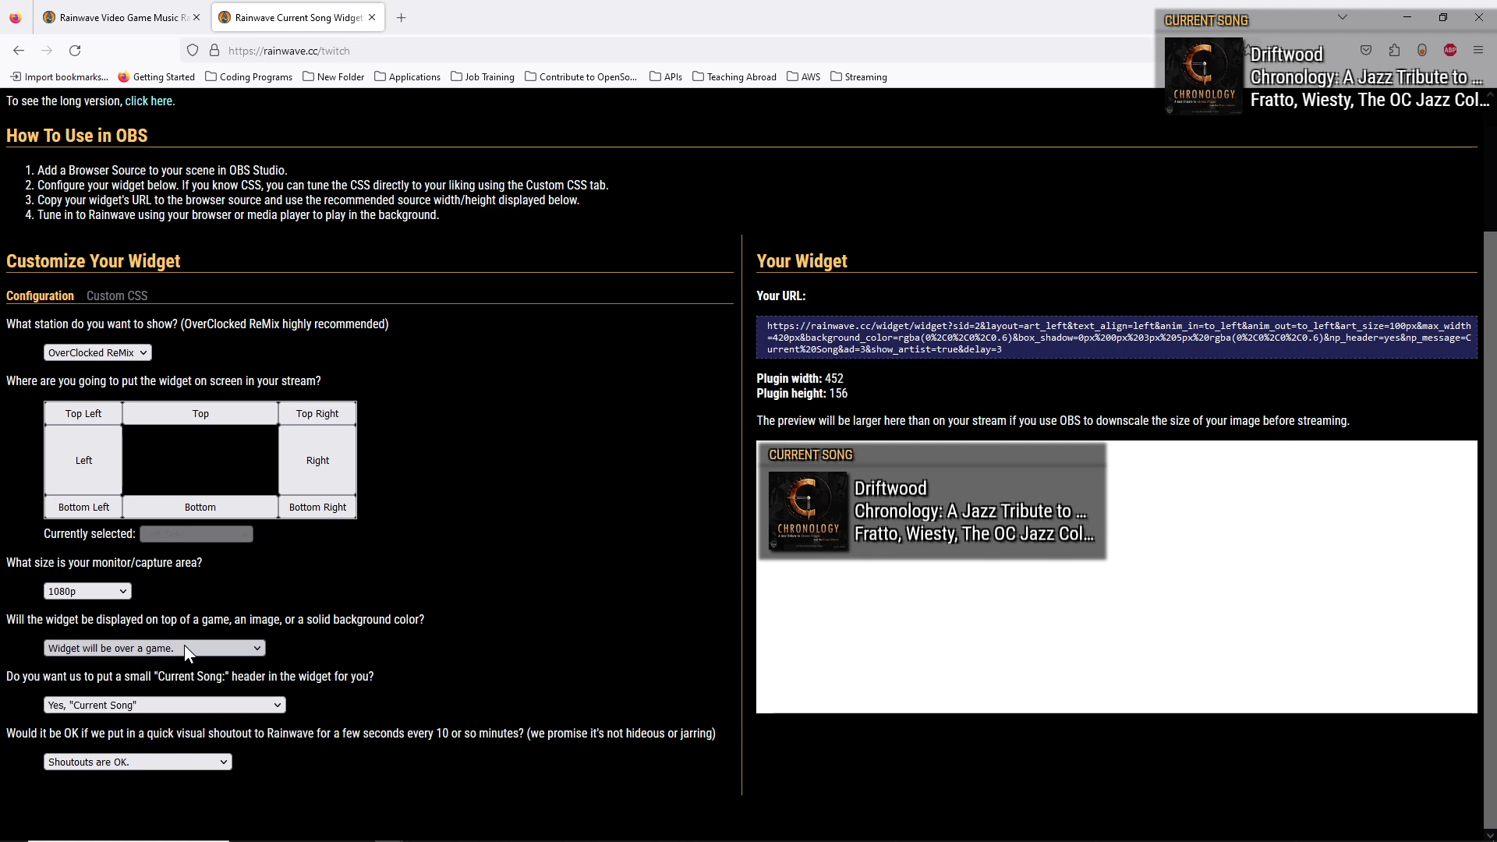
left_click(105, 708)
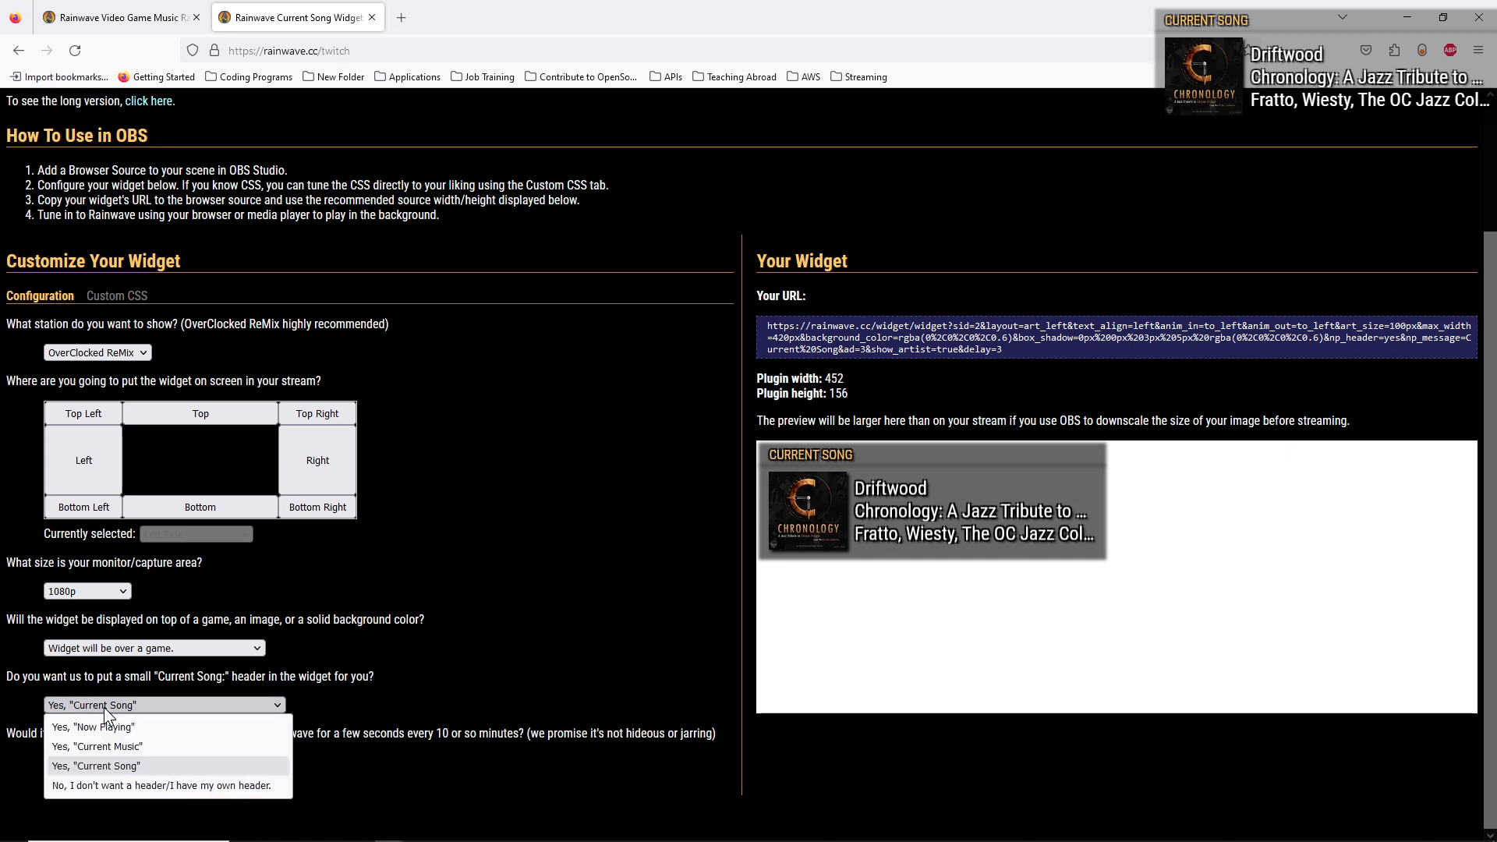
left_click(104, 708)
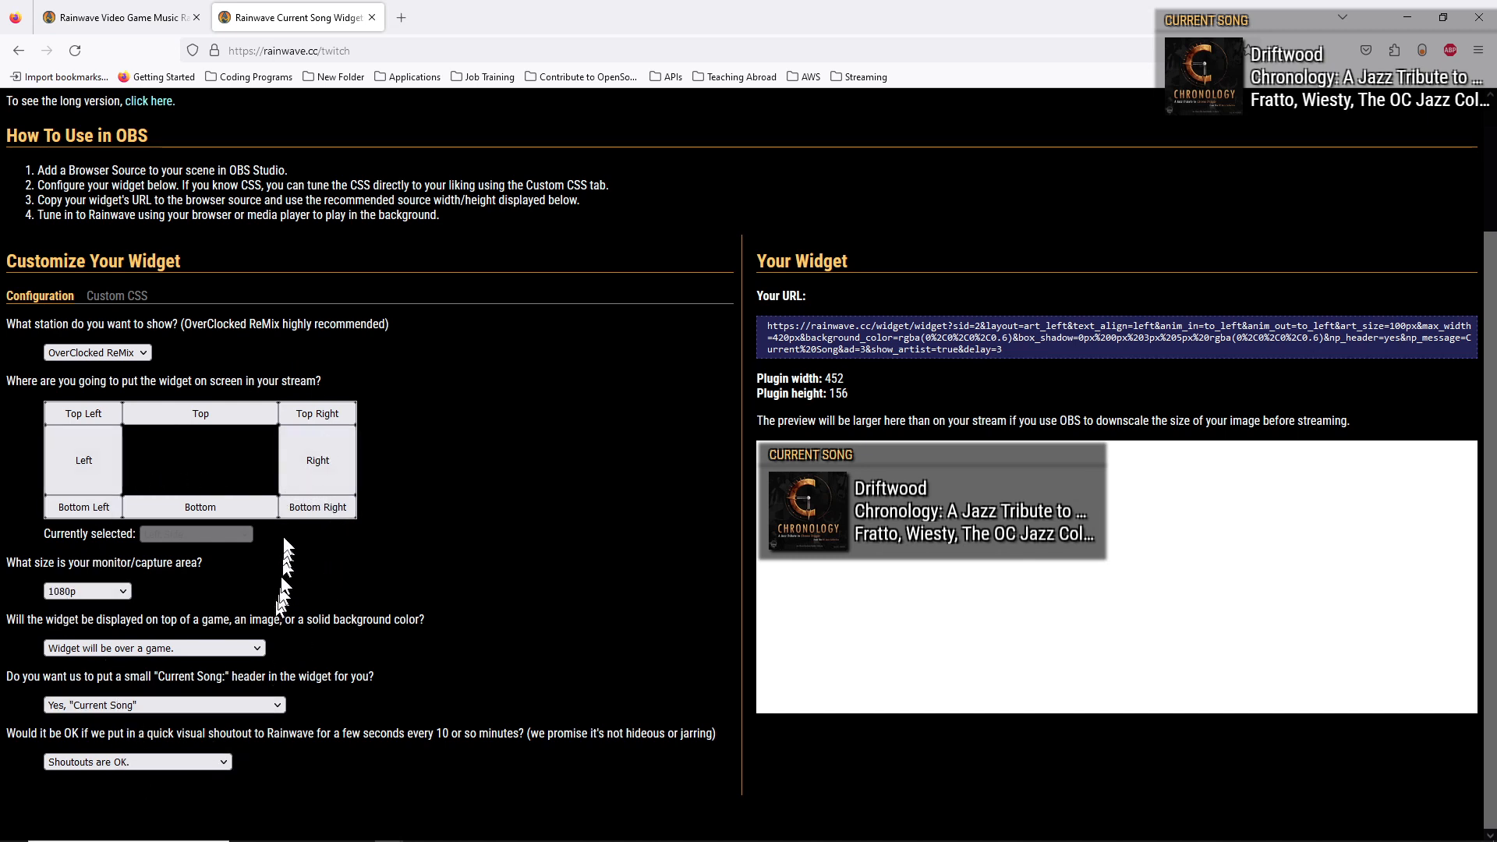
Step: Try the Top Right and Bottom placements, set the widget's placement to Top Left, and copy its generated URL
left_click(301, 417)
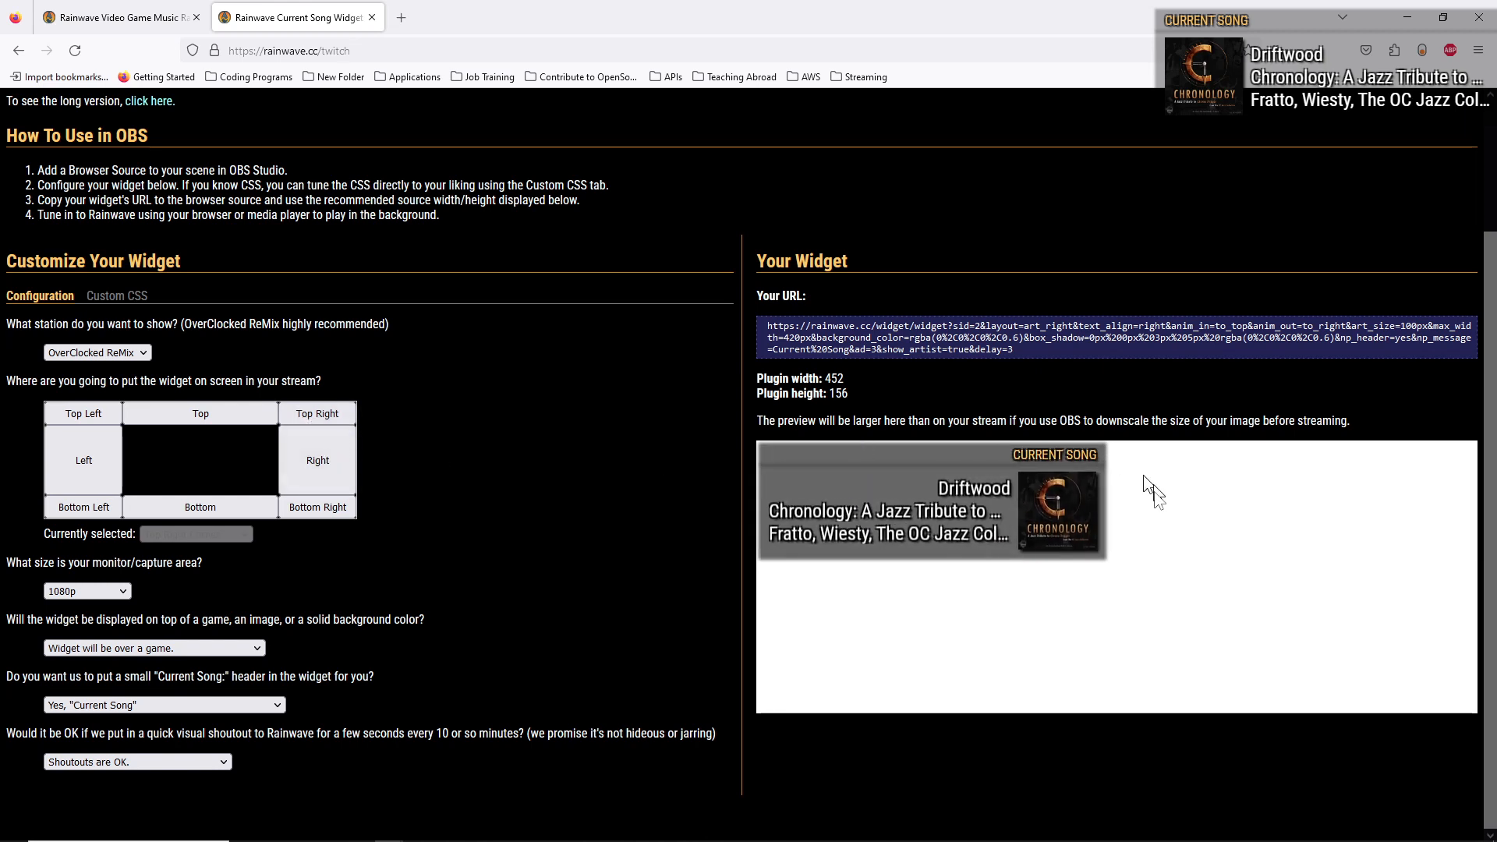
left_click(74, 417)
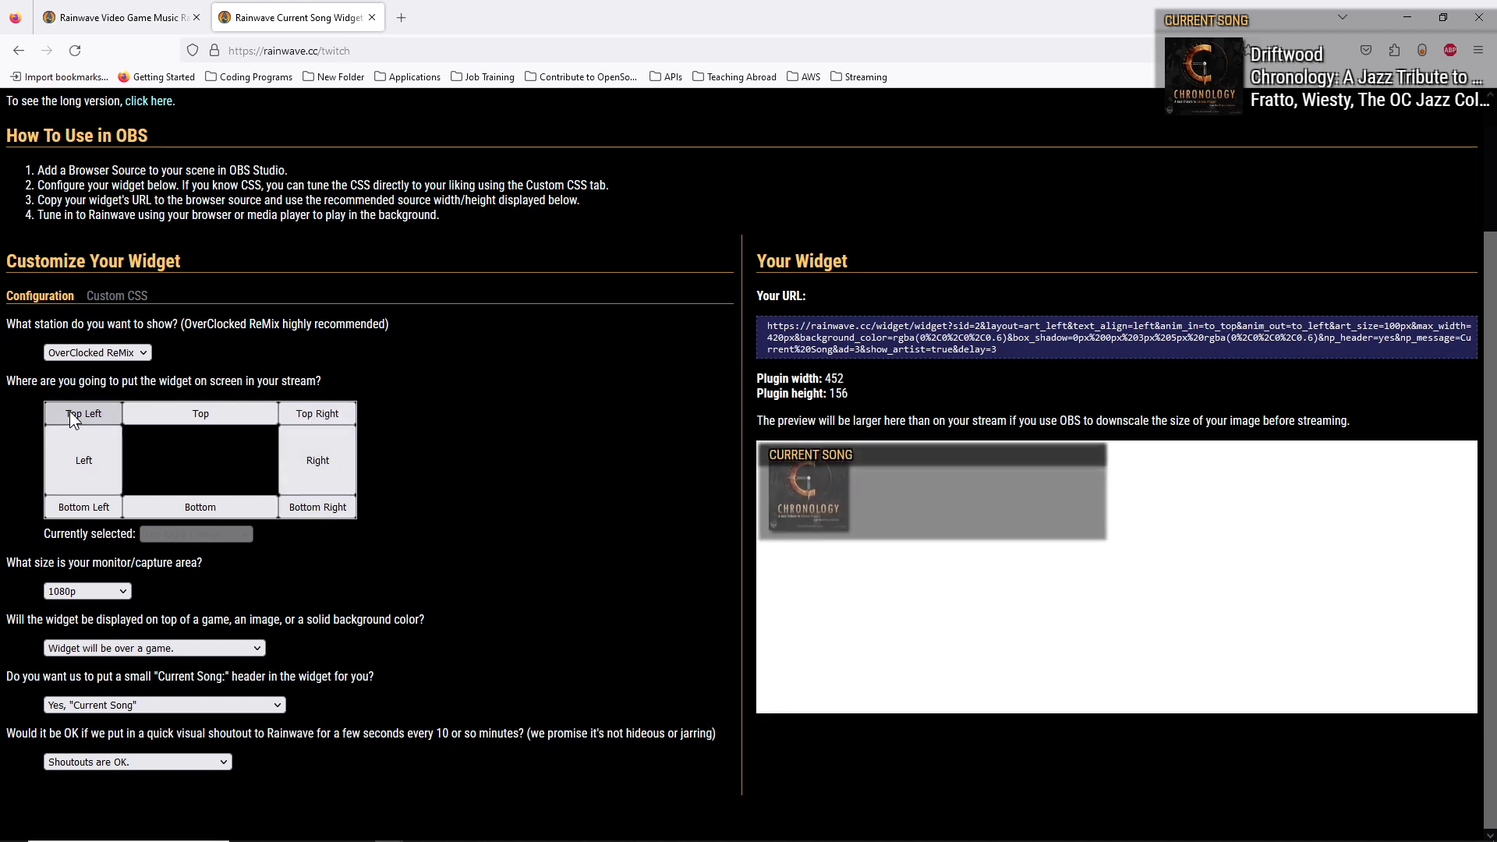
left_click(161, 508)
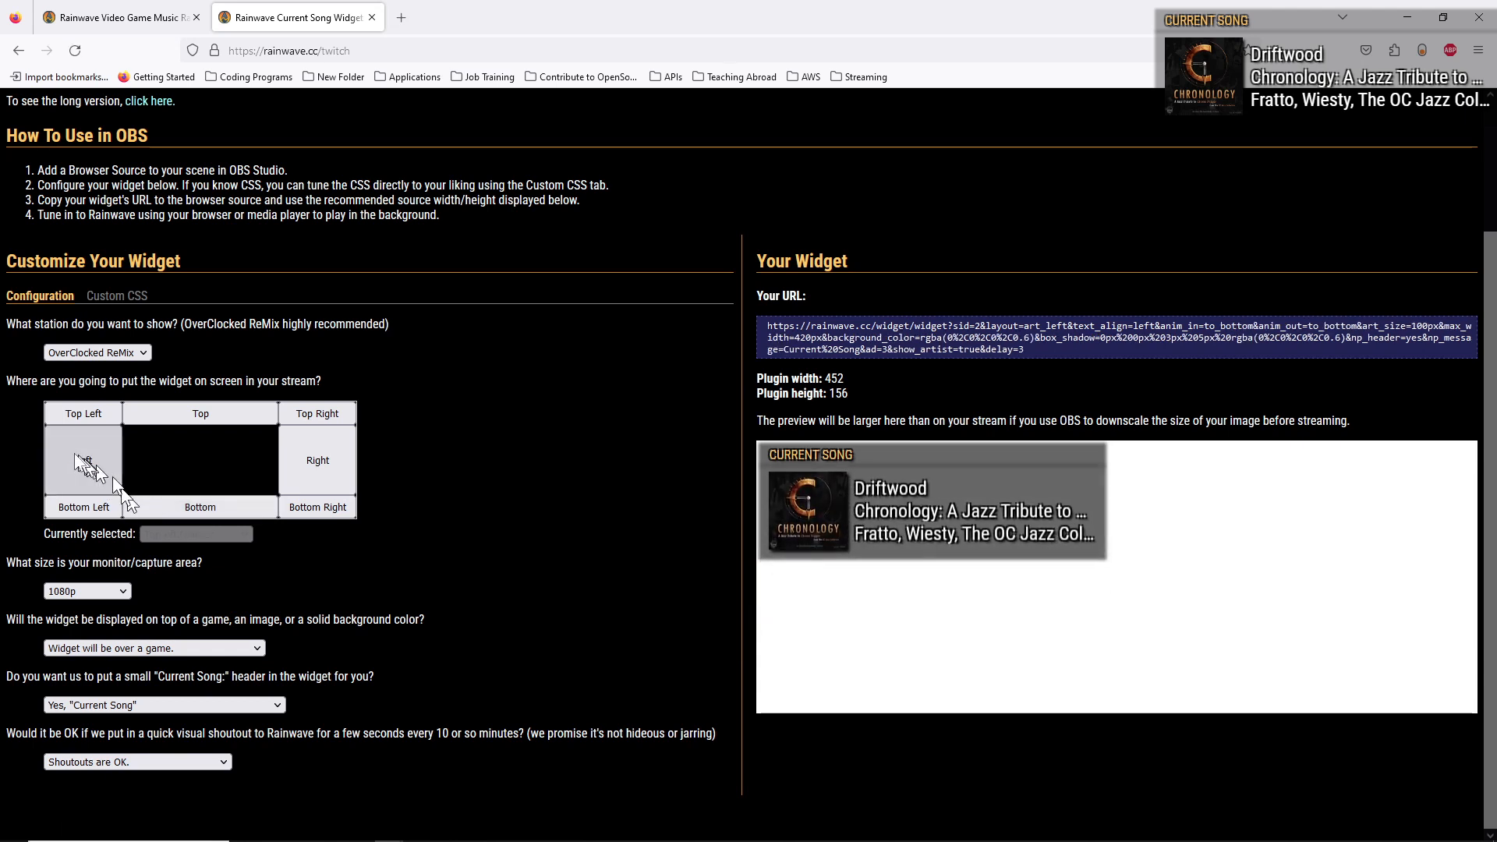
left_click(87, 418)
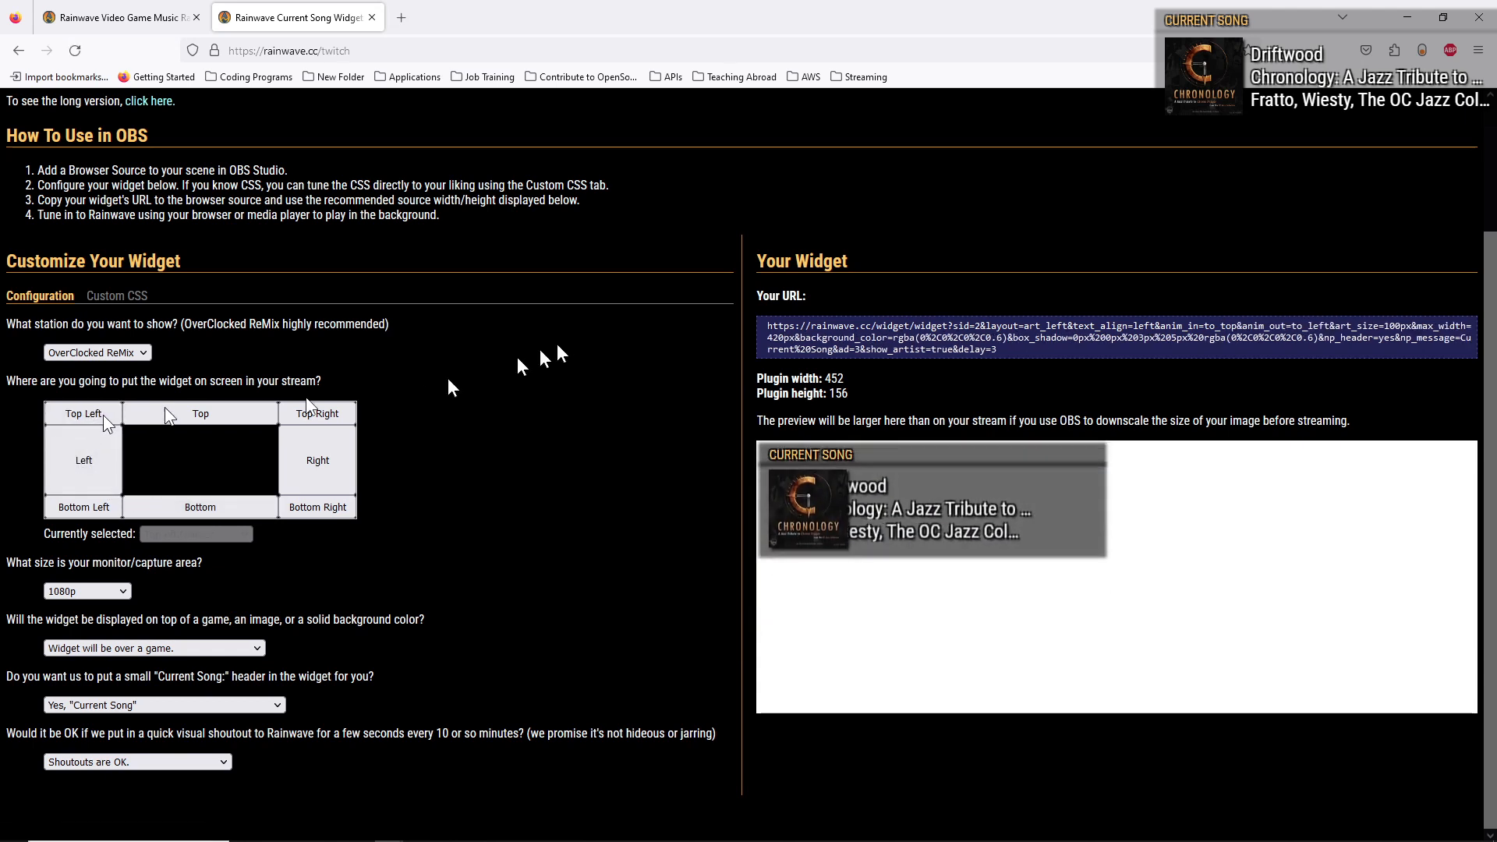
left_click(916, 331)
key("ctrl+c")
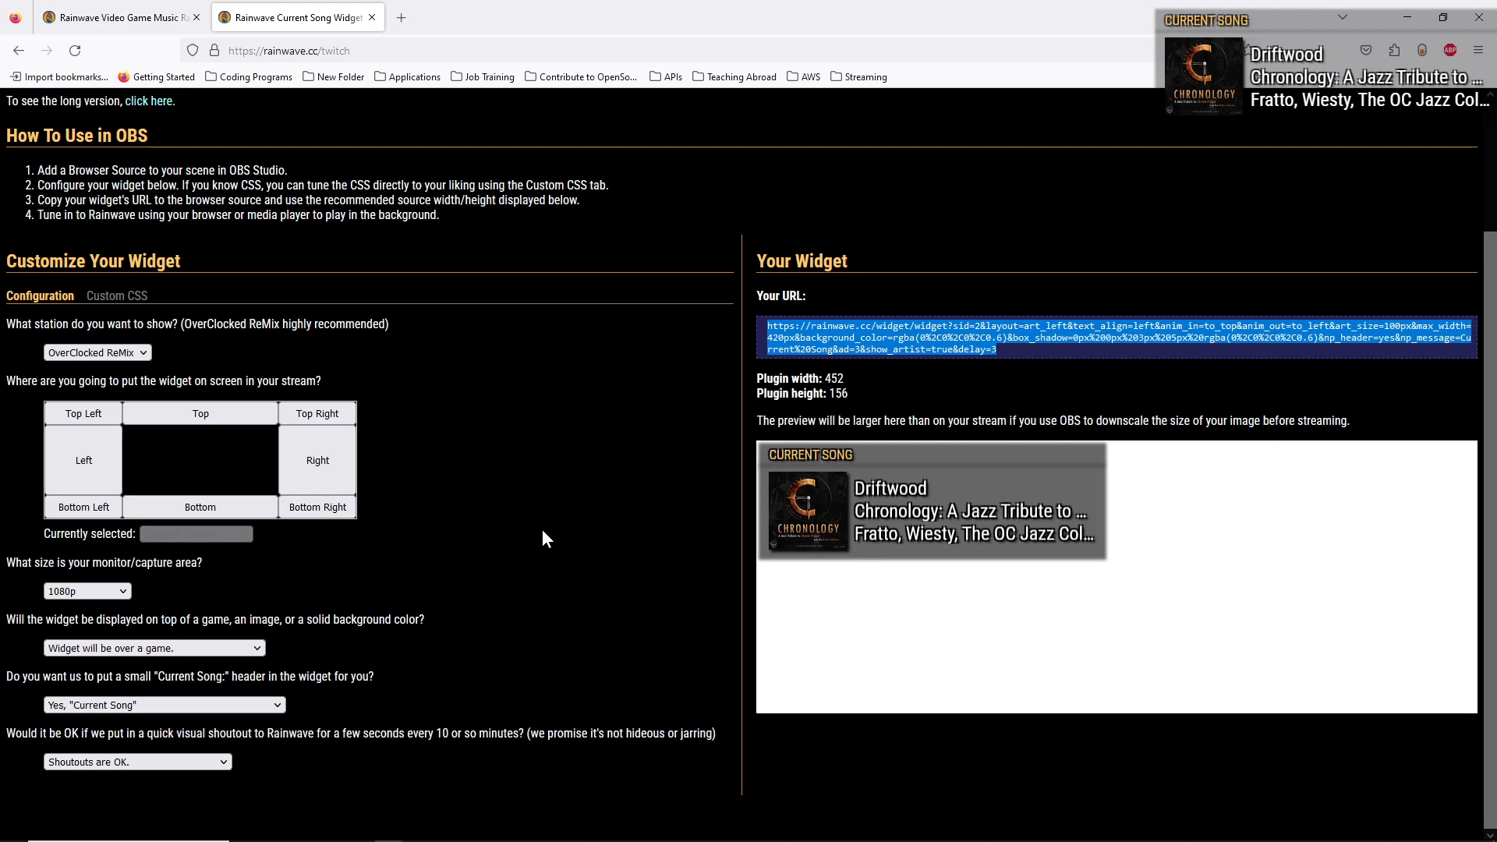
Step: Switch to Mix It Up, close the Command Editor, and open the Rainwave OC overlay widget for editing
key("alt+Tab")
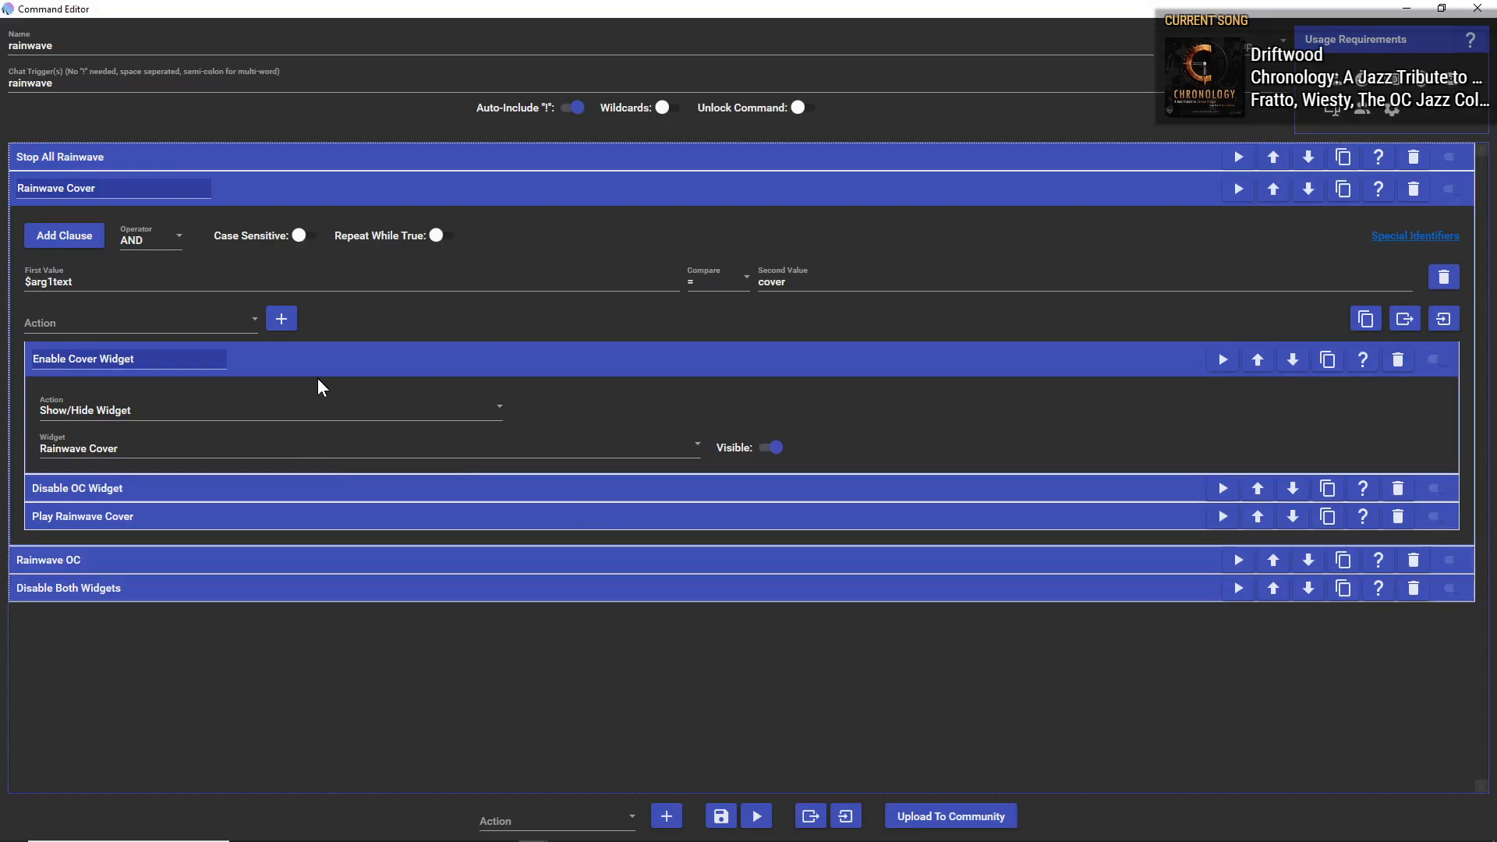
left_click(1471, 11)
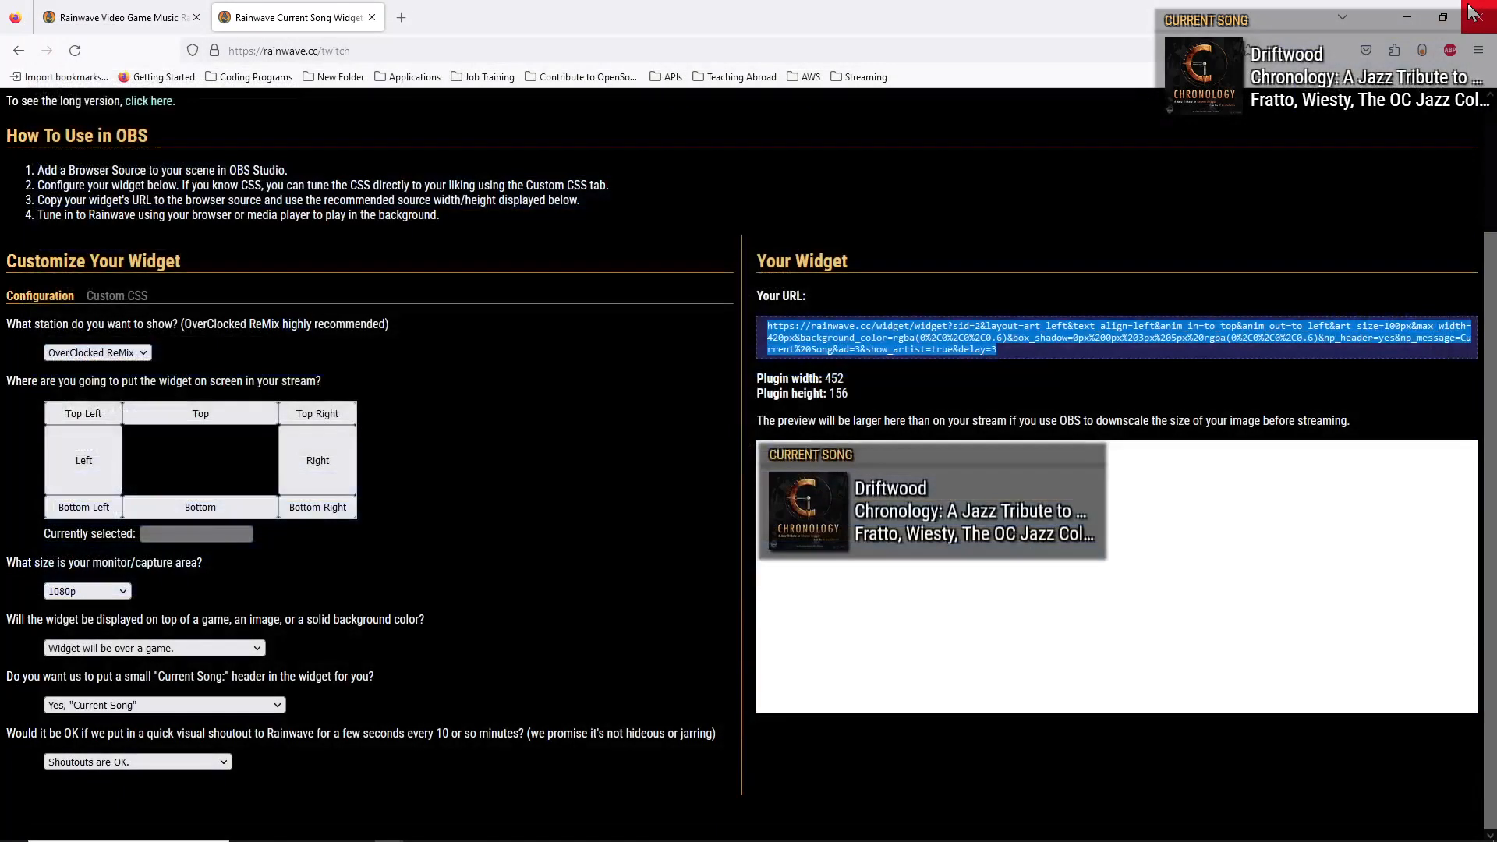
key("alt+Tab")
left_click(897, 311)
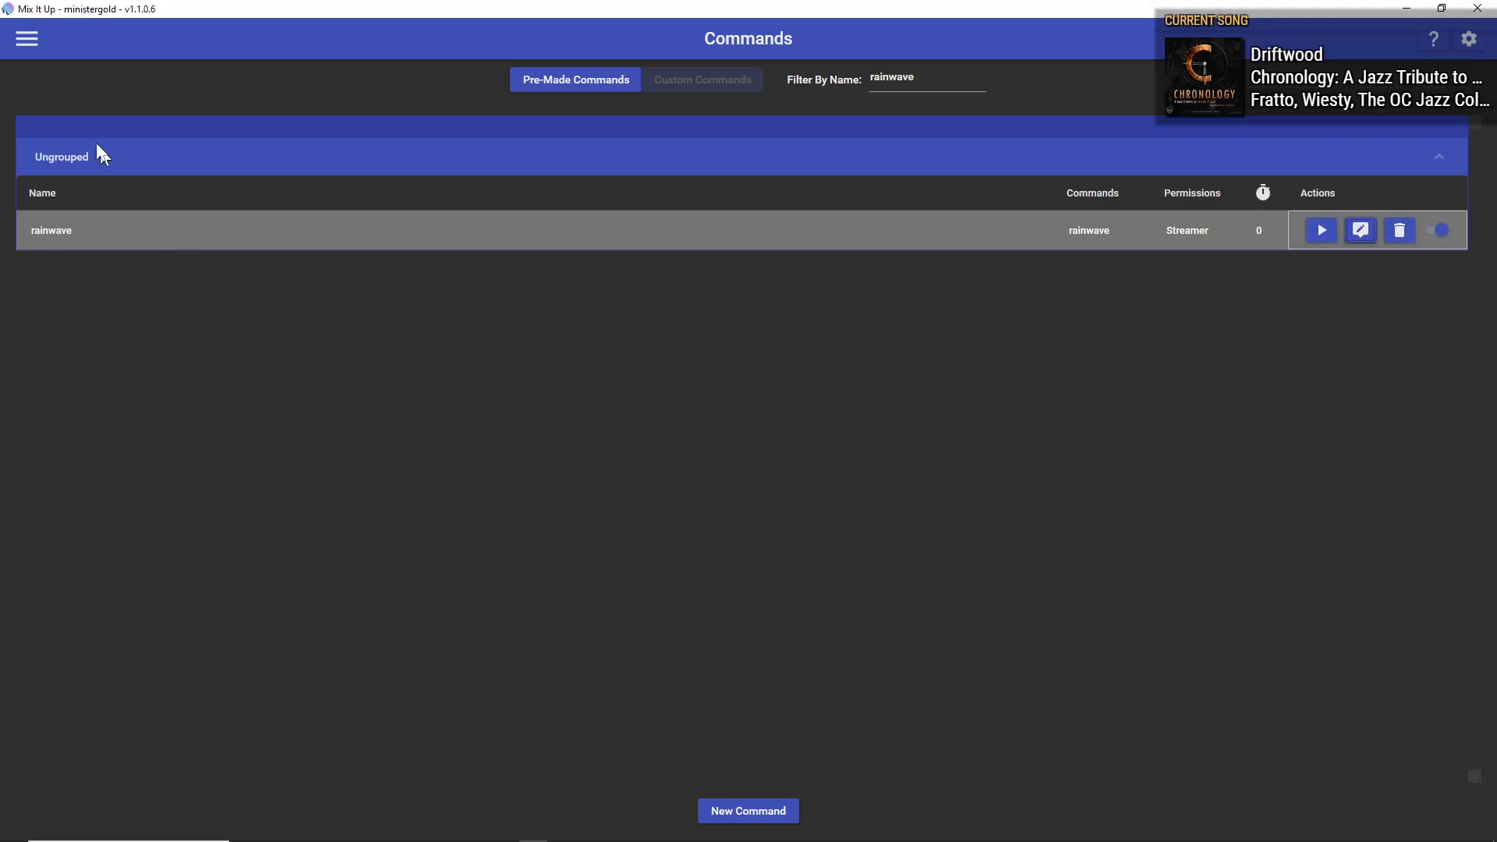
left_click(30, 37)
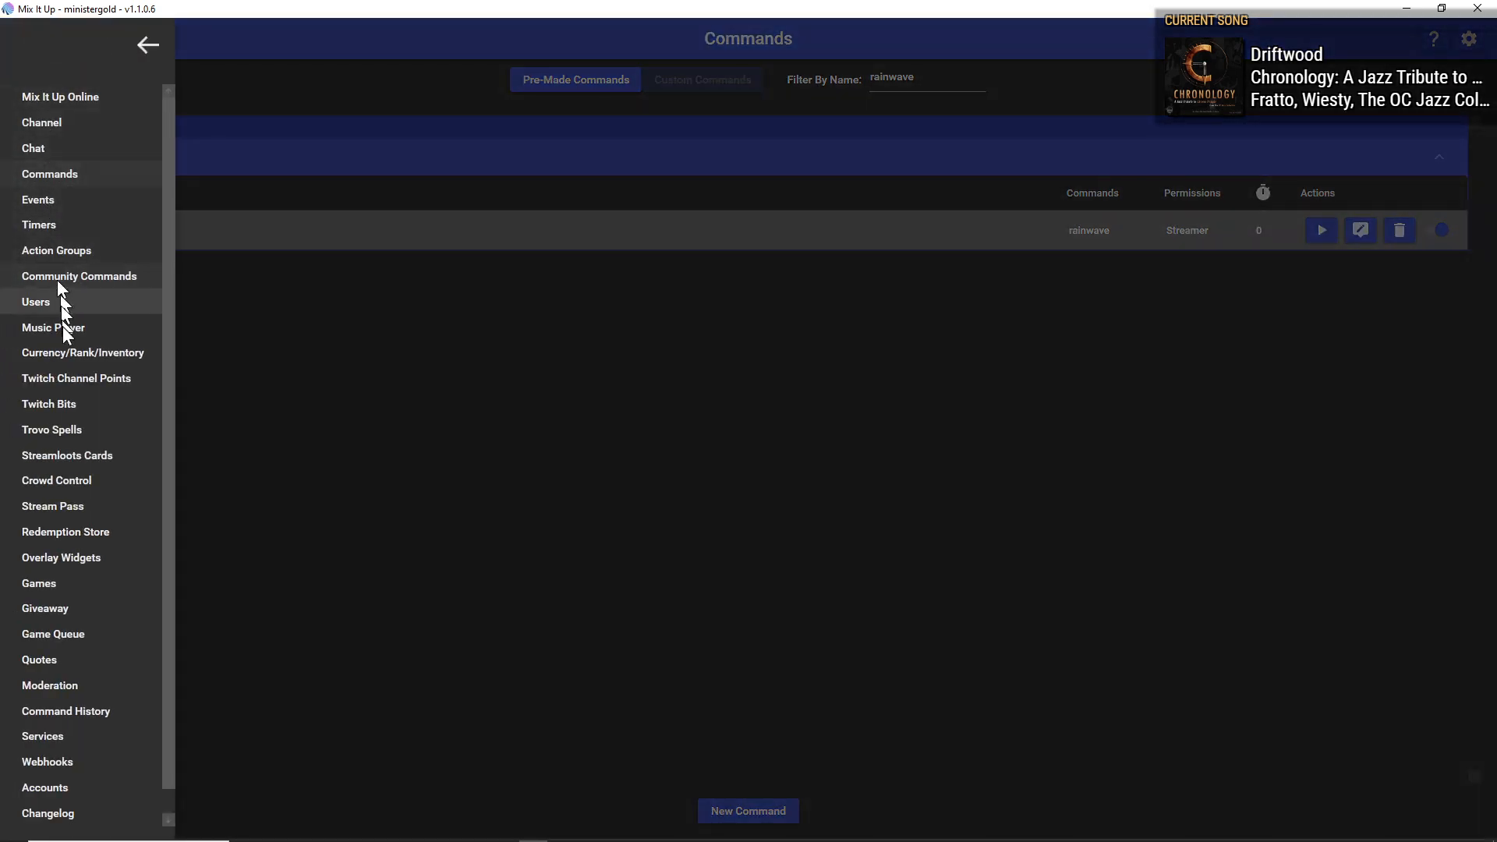
left_click(113, 559)
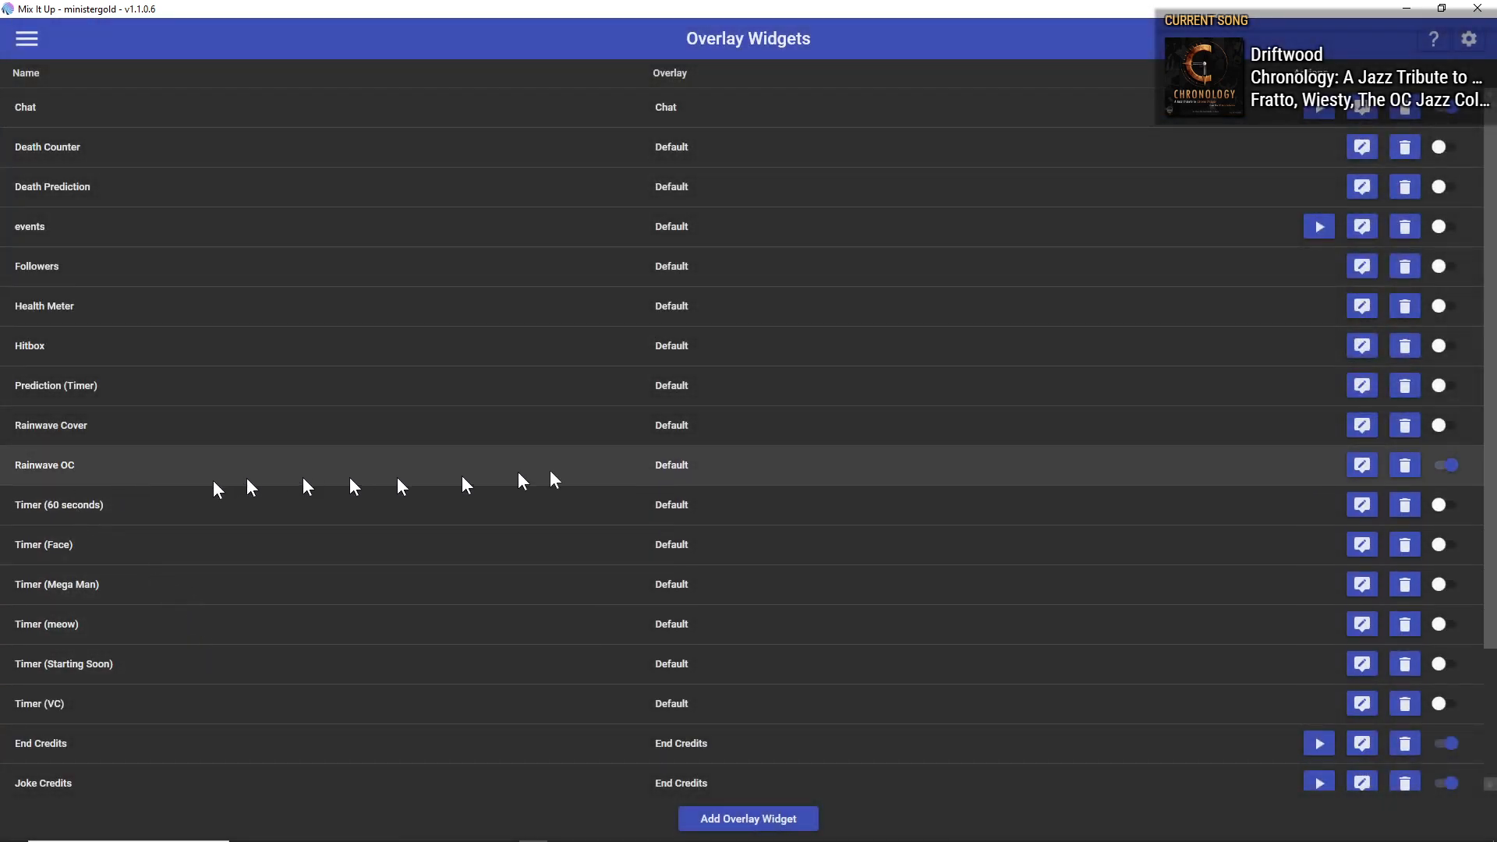
left_click(1363, 465)
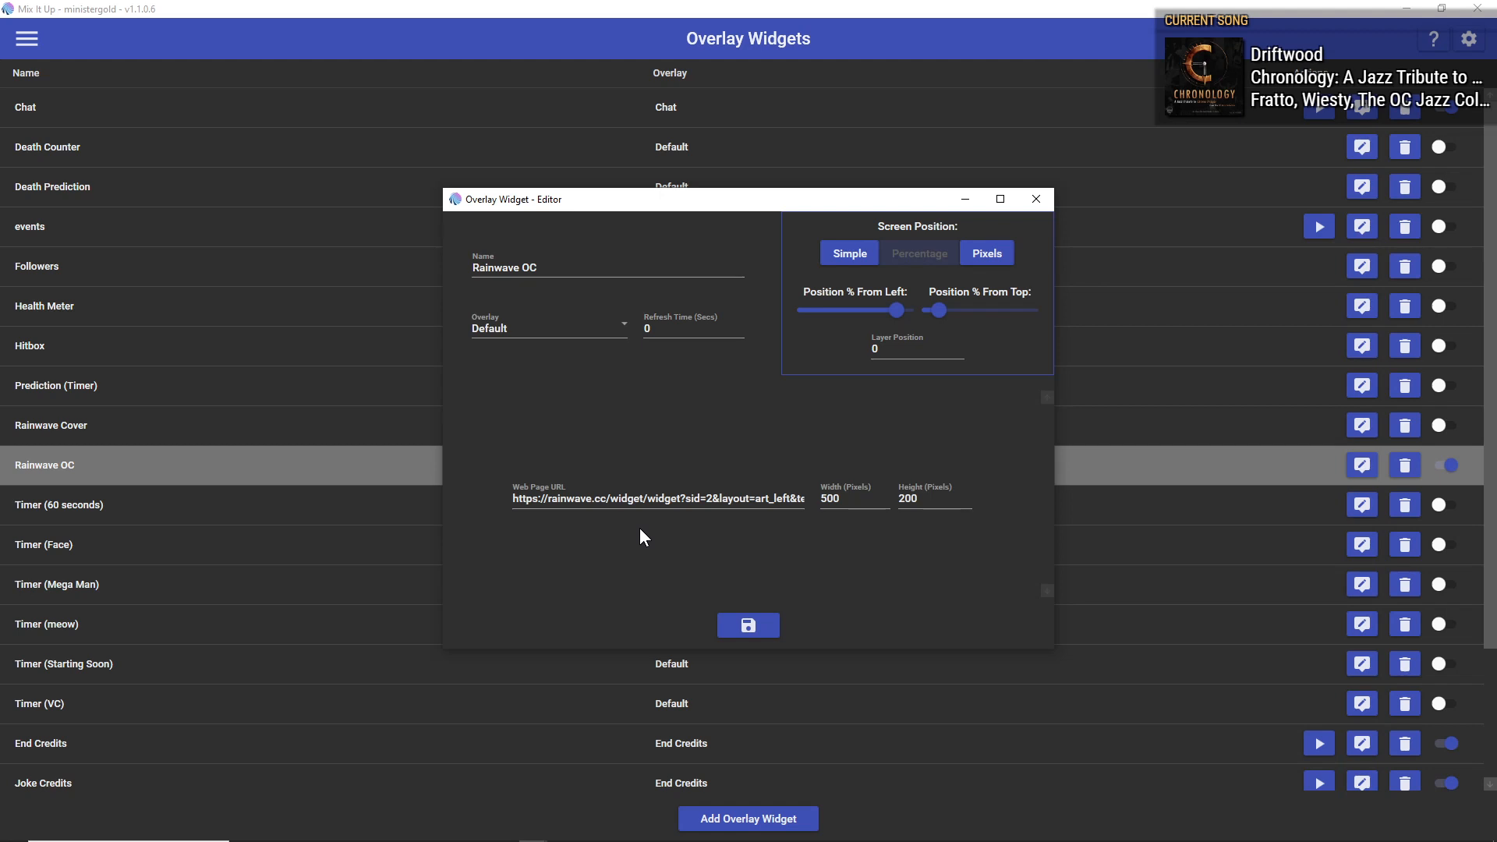
Step: Paste the copied Rainwave widget URL into a new Notepad window and move it clear of the widget editor
key("super")
type("notepad")
key("Return")
key("ctrl+v")
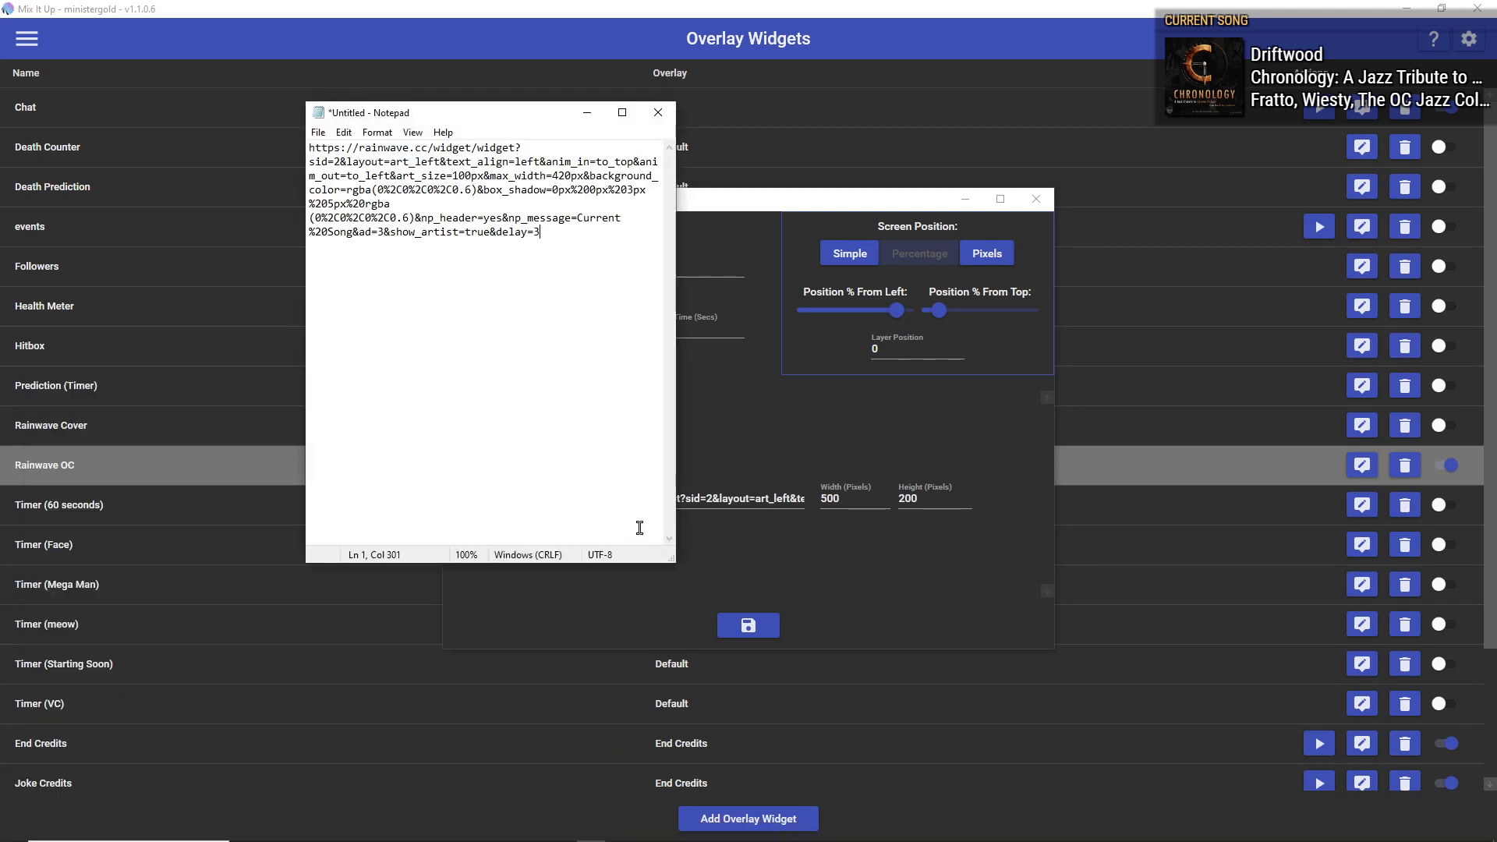
left_click_drag(437, 113, 252, 212)
Step: Copy the Rainwave OC widget's Web Page URL into a second Notepad window beside the first and compare the two URLs
left_click(666, 501)
triple_click(666, 501)
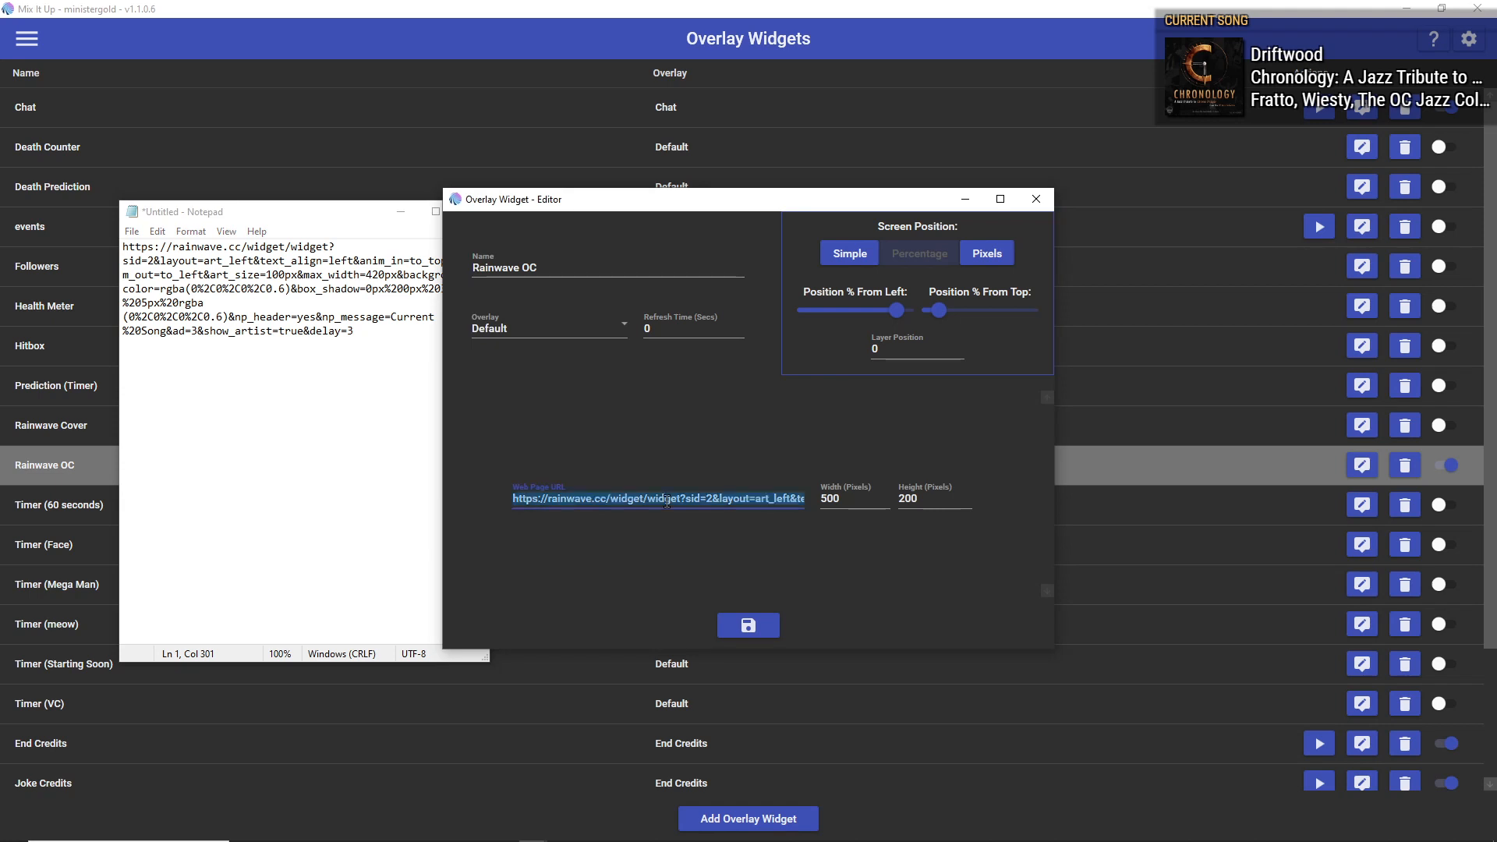
key("super")
type("notepad")
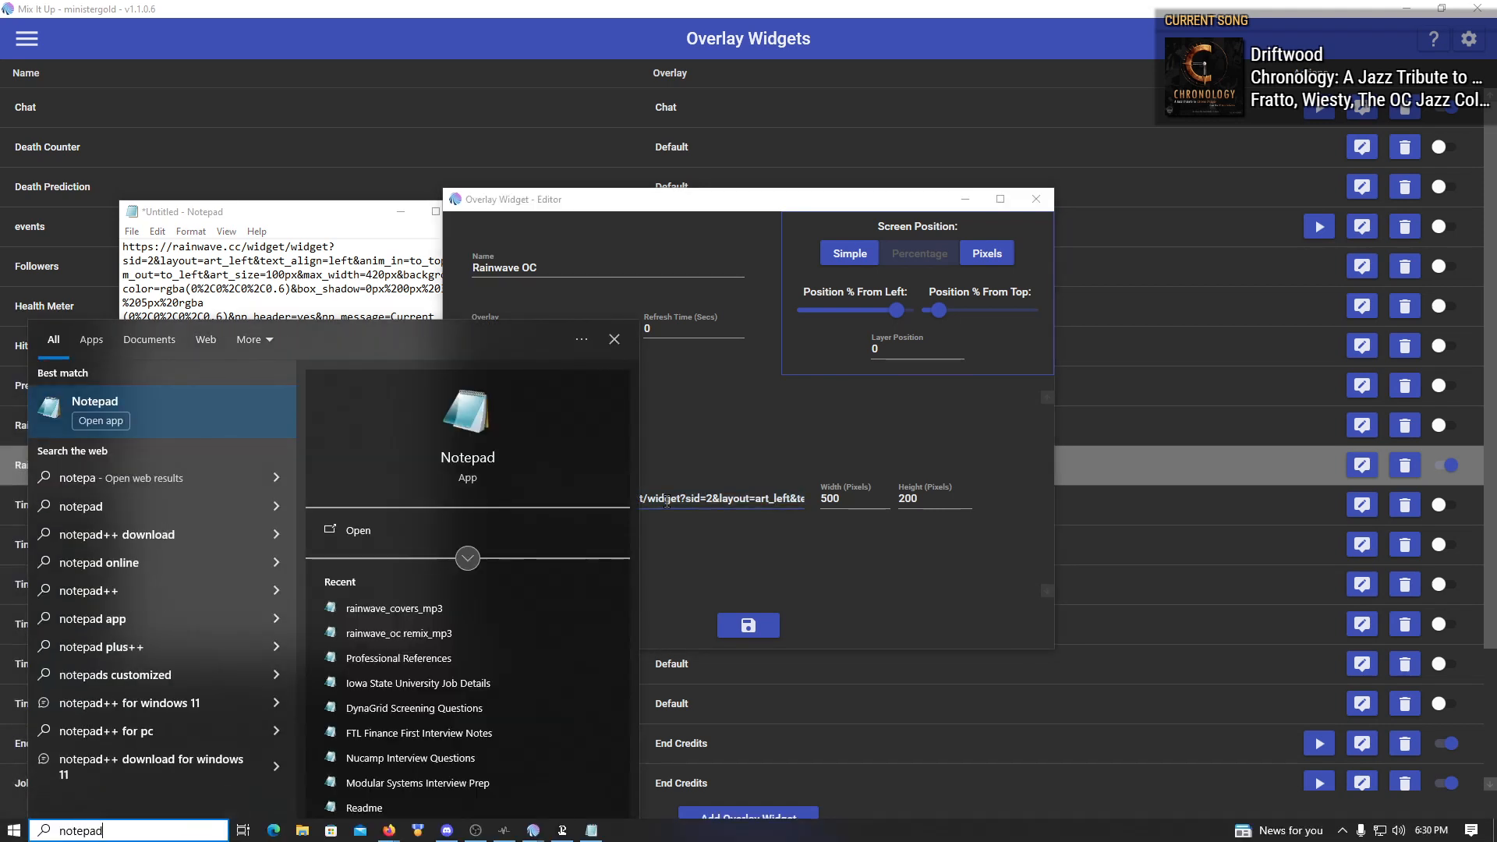
key("Return")
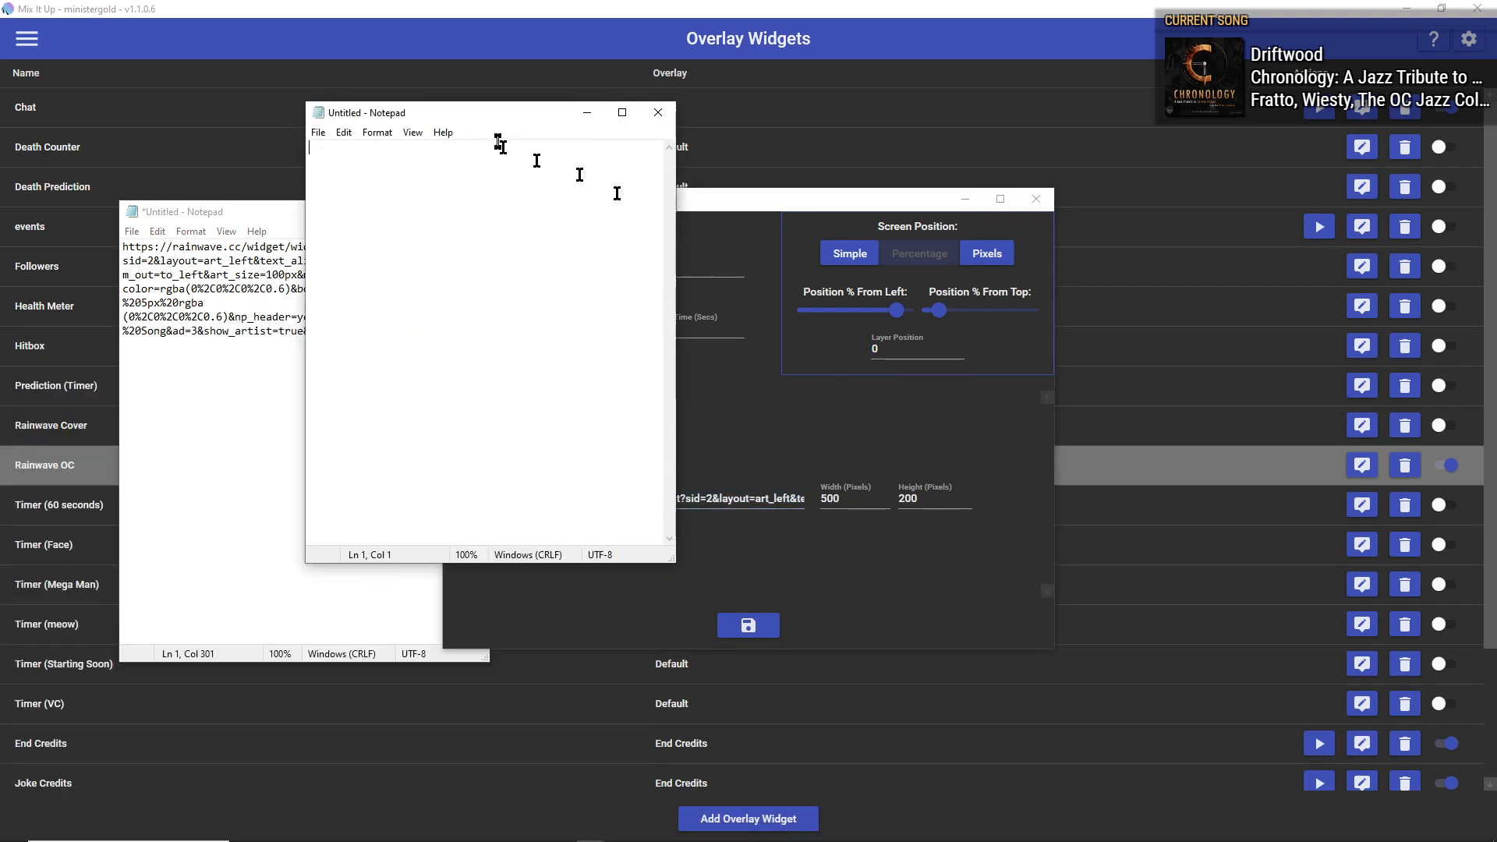
left_click_drag(498, 114, 661, 213)
type("https://rainwave.cc/widget/widget?sid=2&layout=art_left&text_align=left&anim_in=to_left&anim_out=to_left&art_size=100px&max_width=420px&background_color=rgba(0%2C0%2C0%2C0.6)&box_shadow=0px%200px%203px%205px%20rgba(0%2C0%2C0%2C0.6)&np_header=yes&np_message=Current%20Song&ad=3&show_artist=true&delay=3")
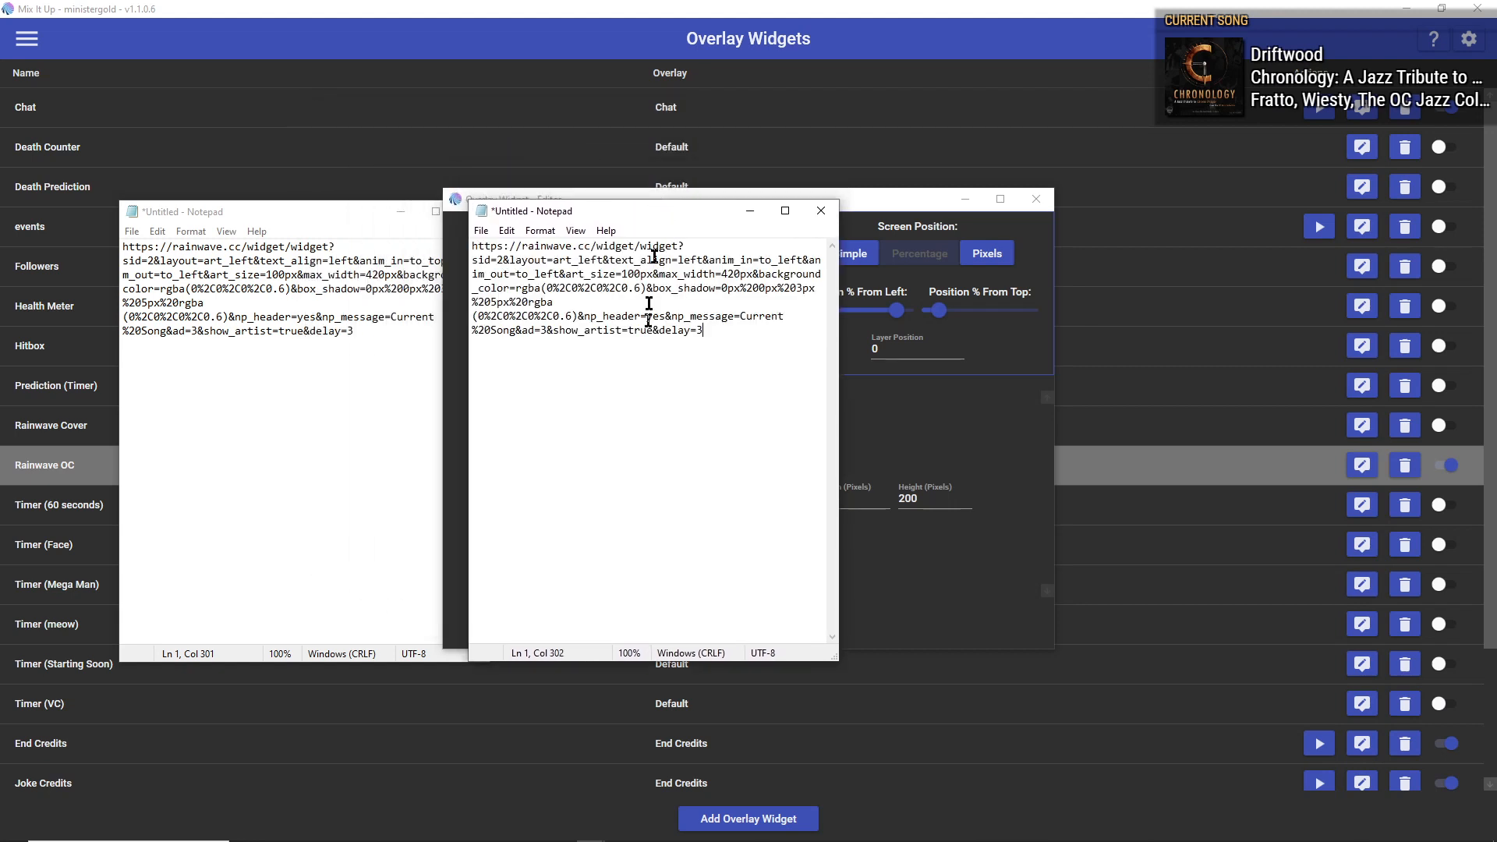
left_click_drag(339, 209, 309, 209)
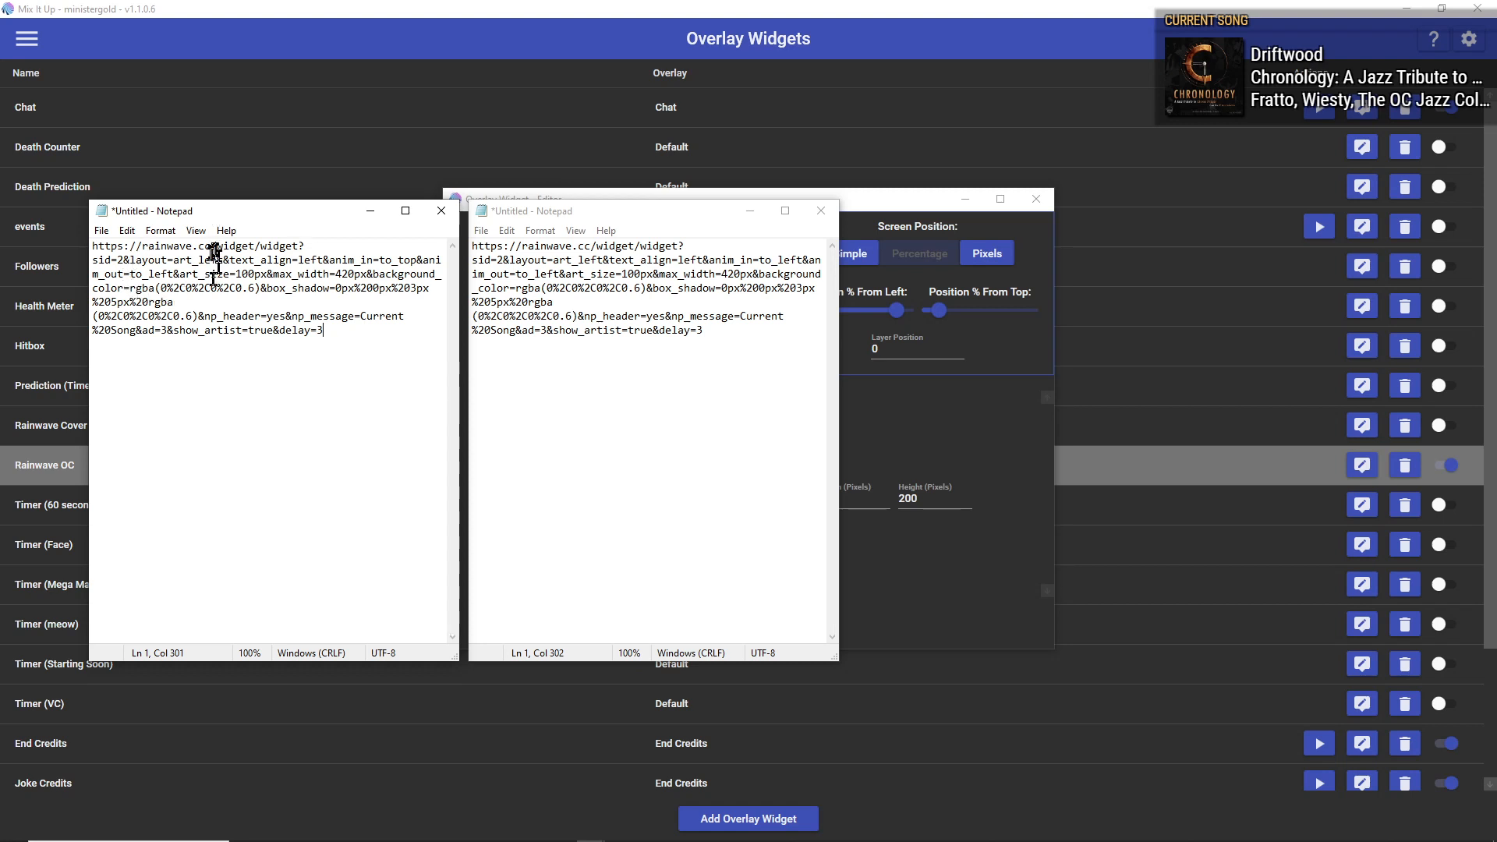
left_click_drag(211, 261, 267, 317)
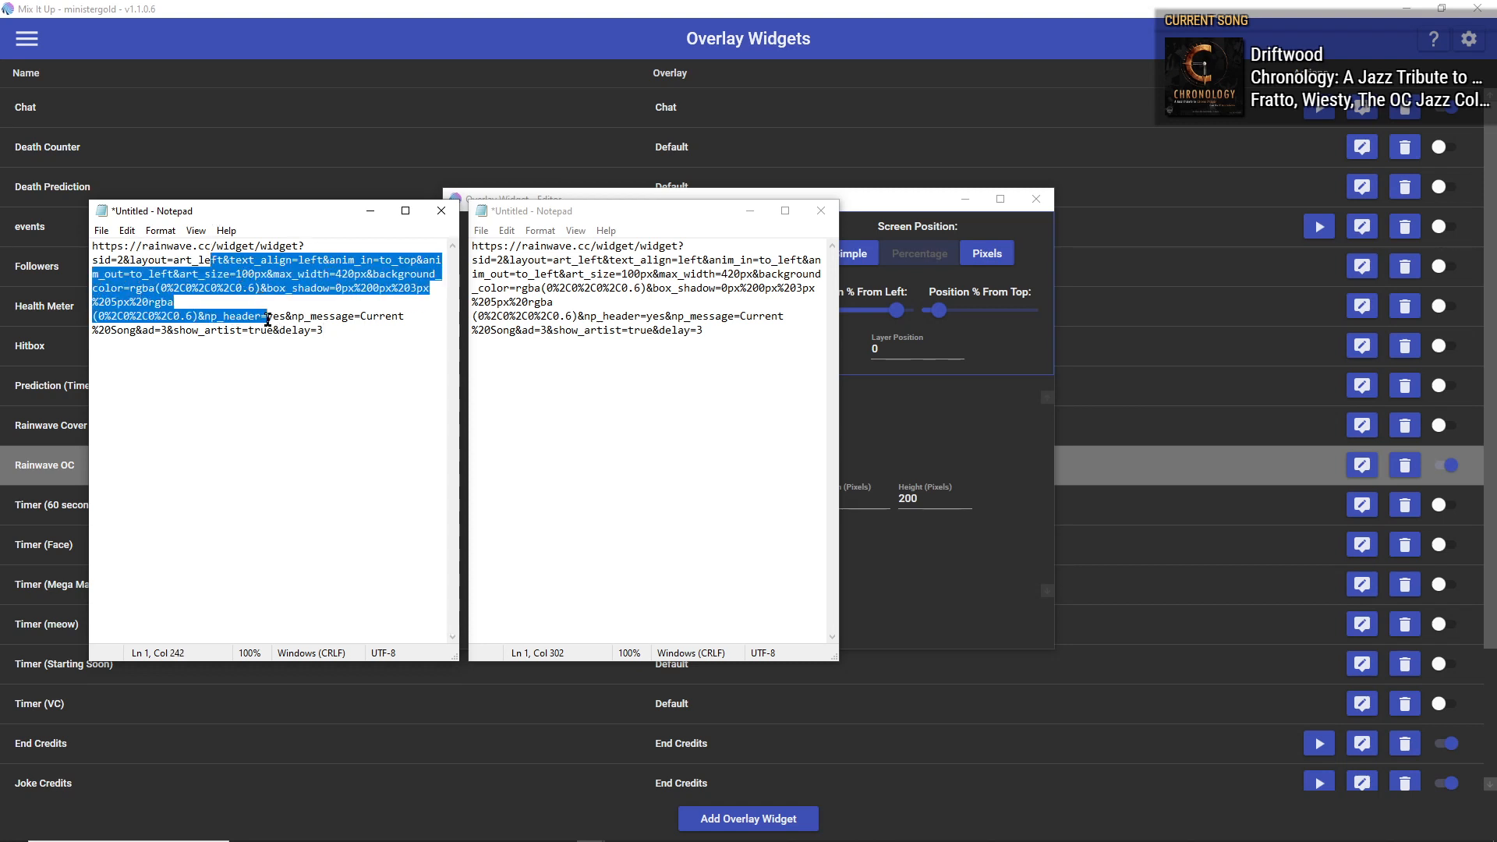
left_click(267, 316)
Step: Check the Rainwave OC widget's percentage positions from the left and from the top, and close its editor
left_click(886, 545)
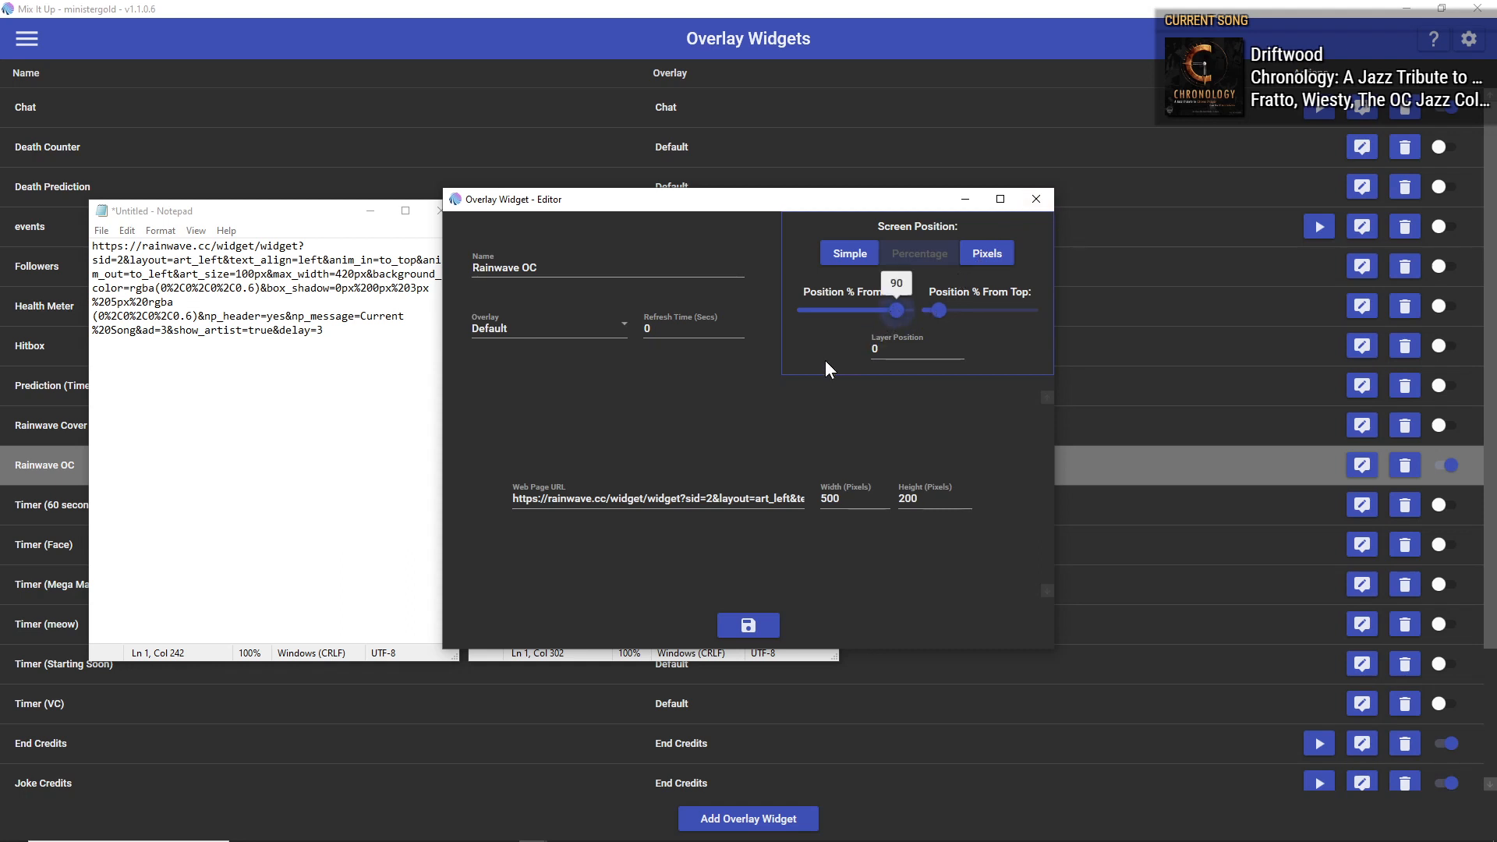
left_click(939, 313)
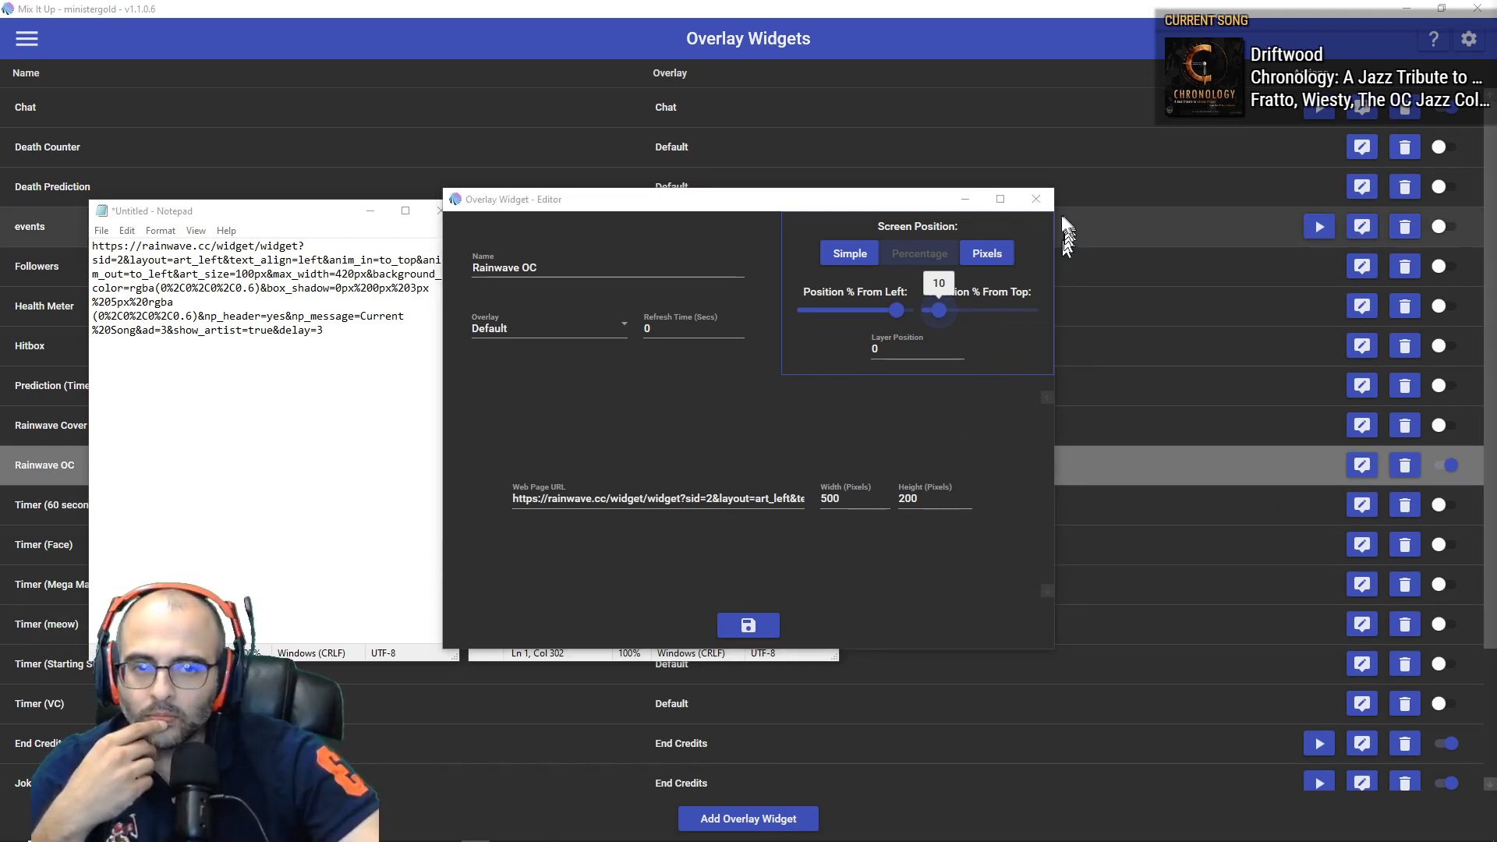
left_click(1036, 198)
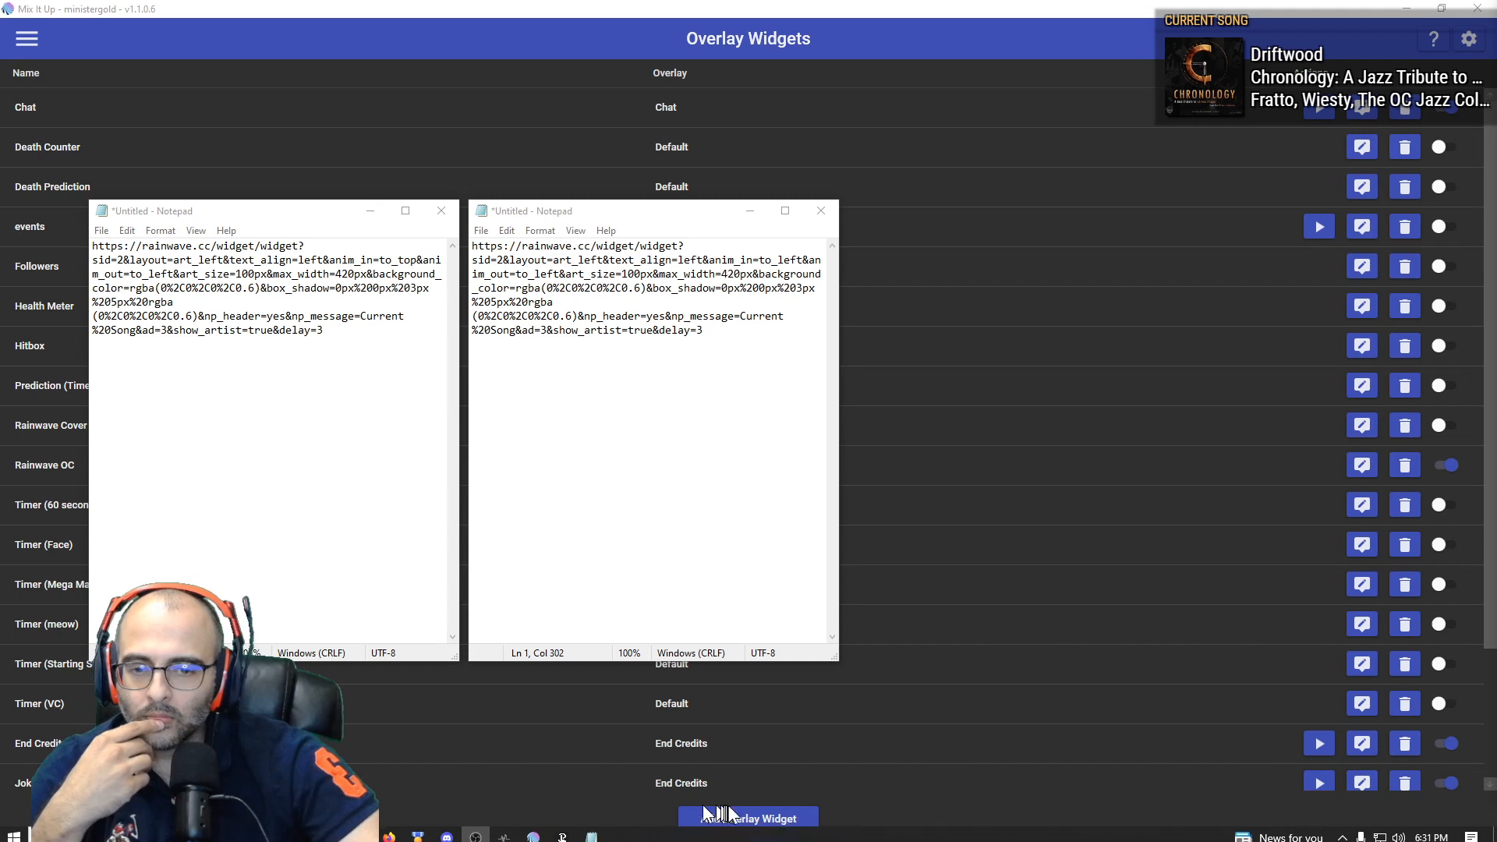
left_click(725, 819)
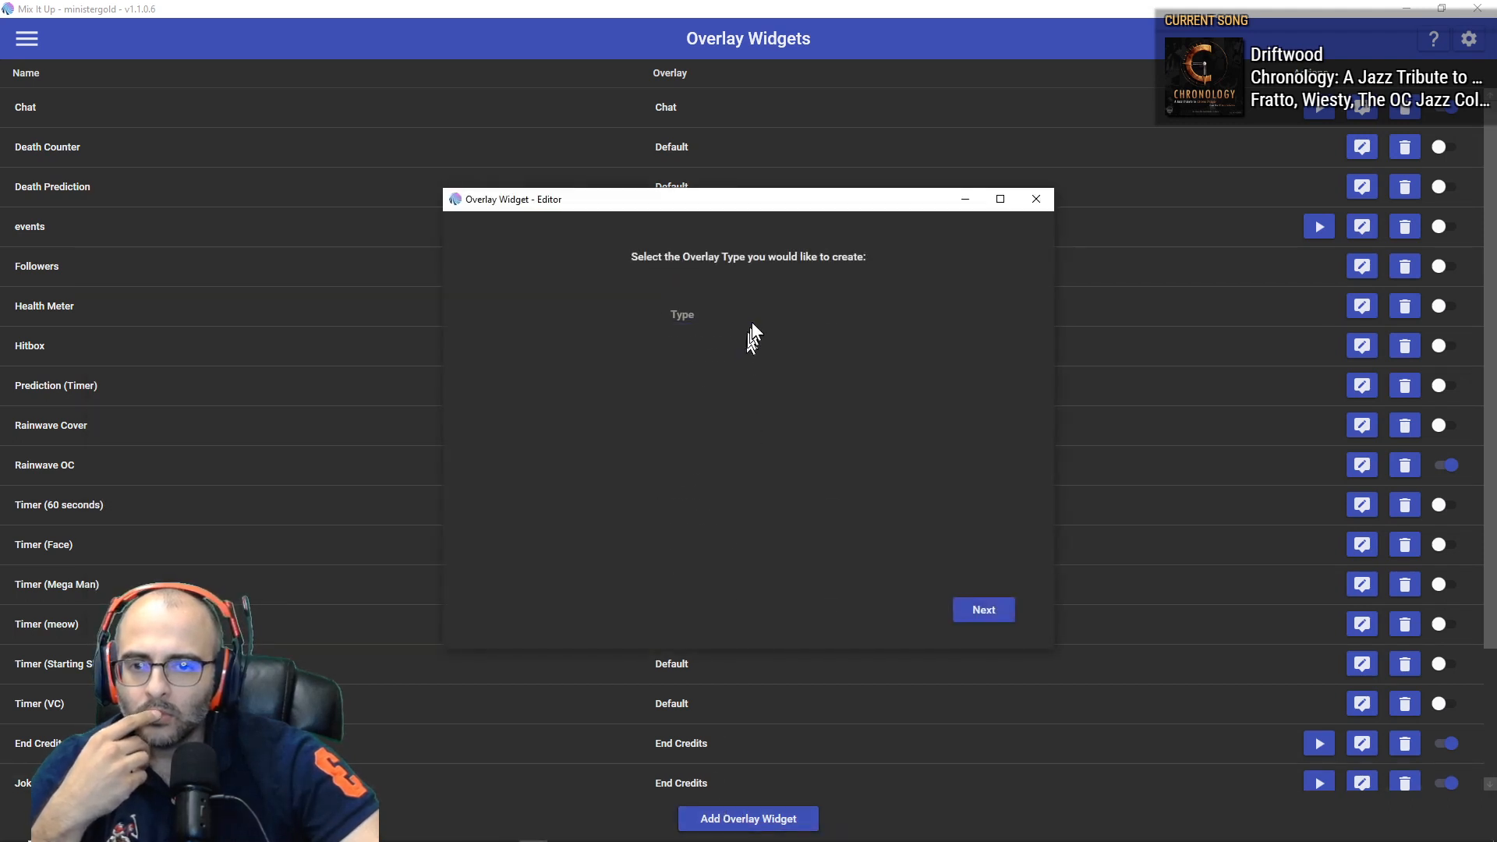
left_click(752, 324)
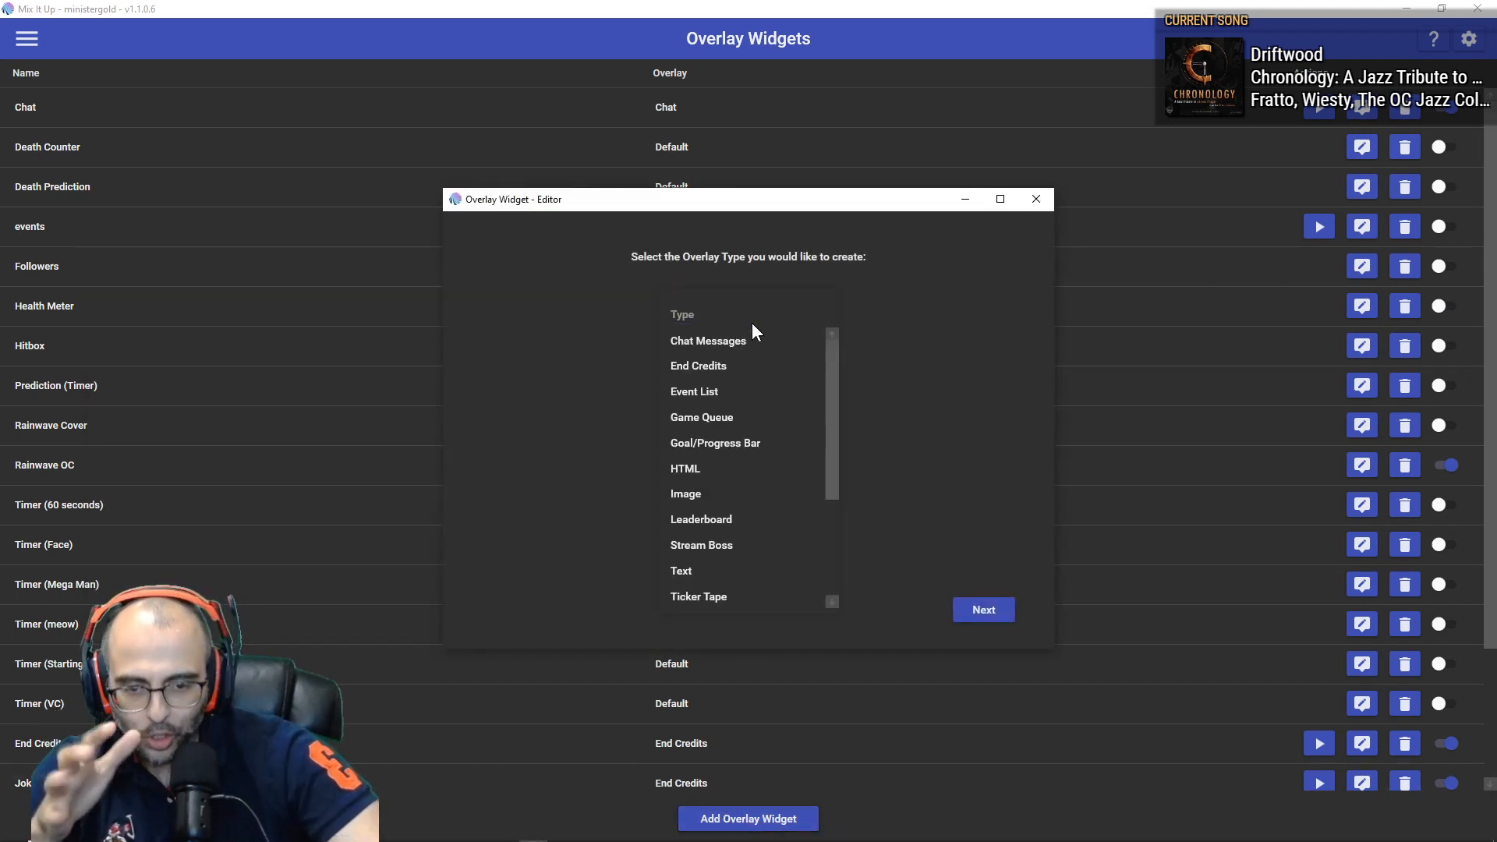
left_click(738, 468)
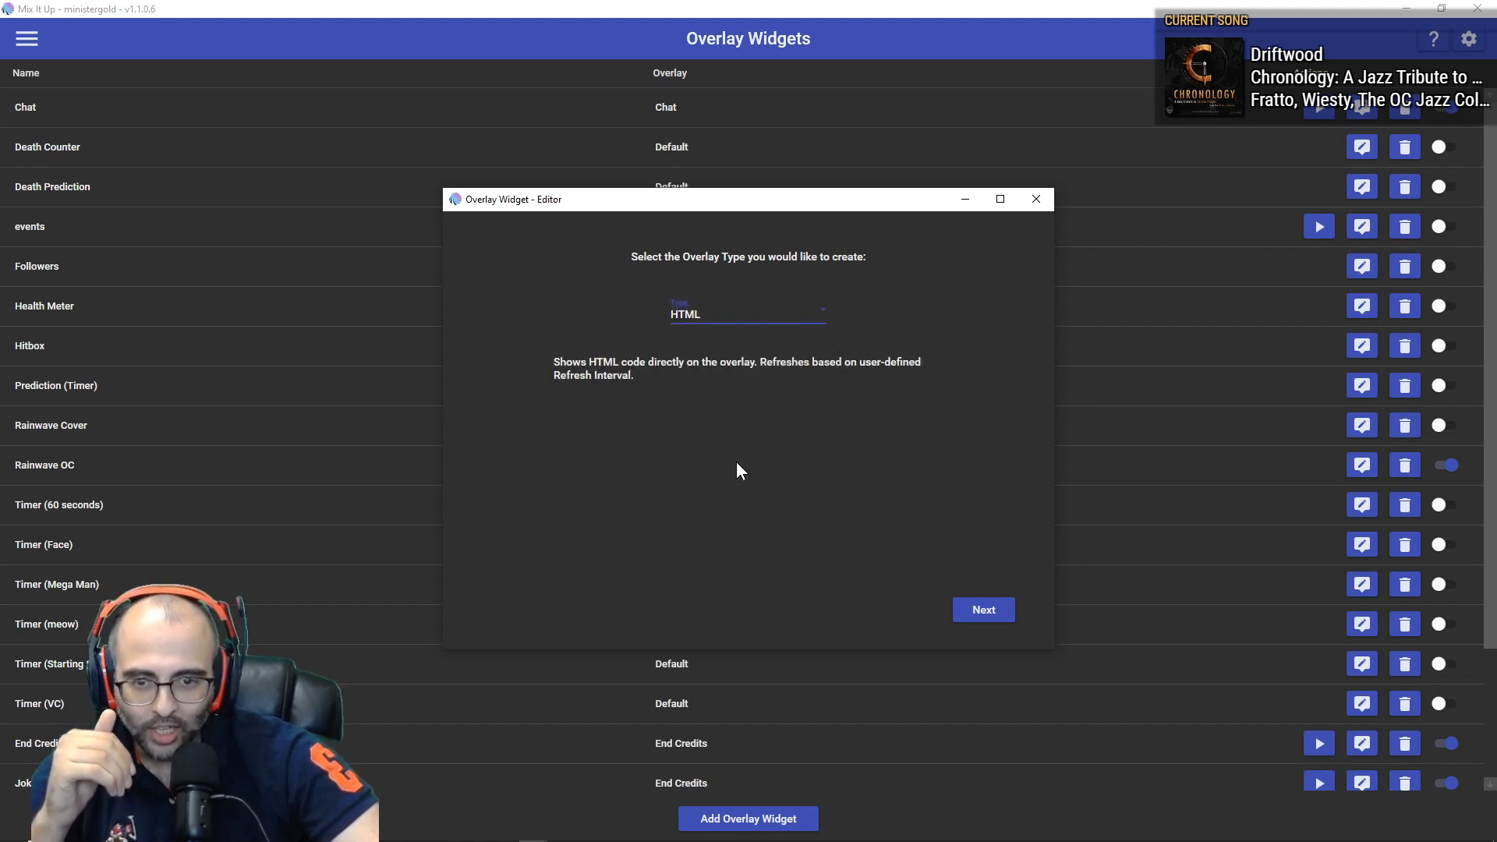
left_click(971, 612)
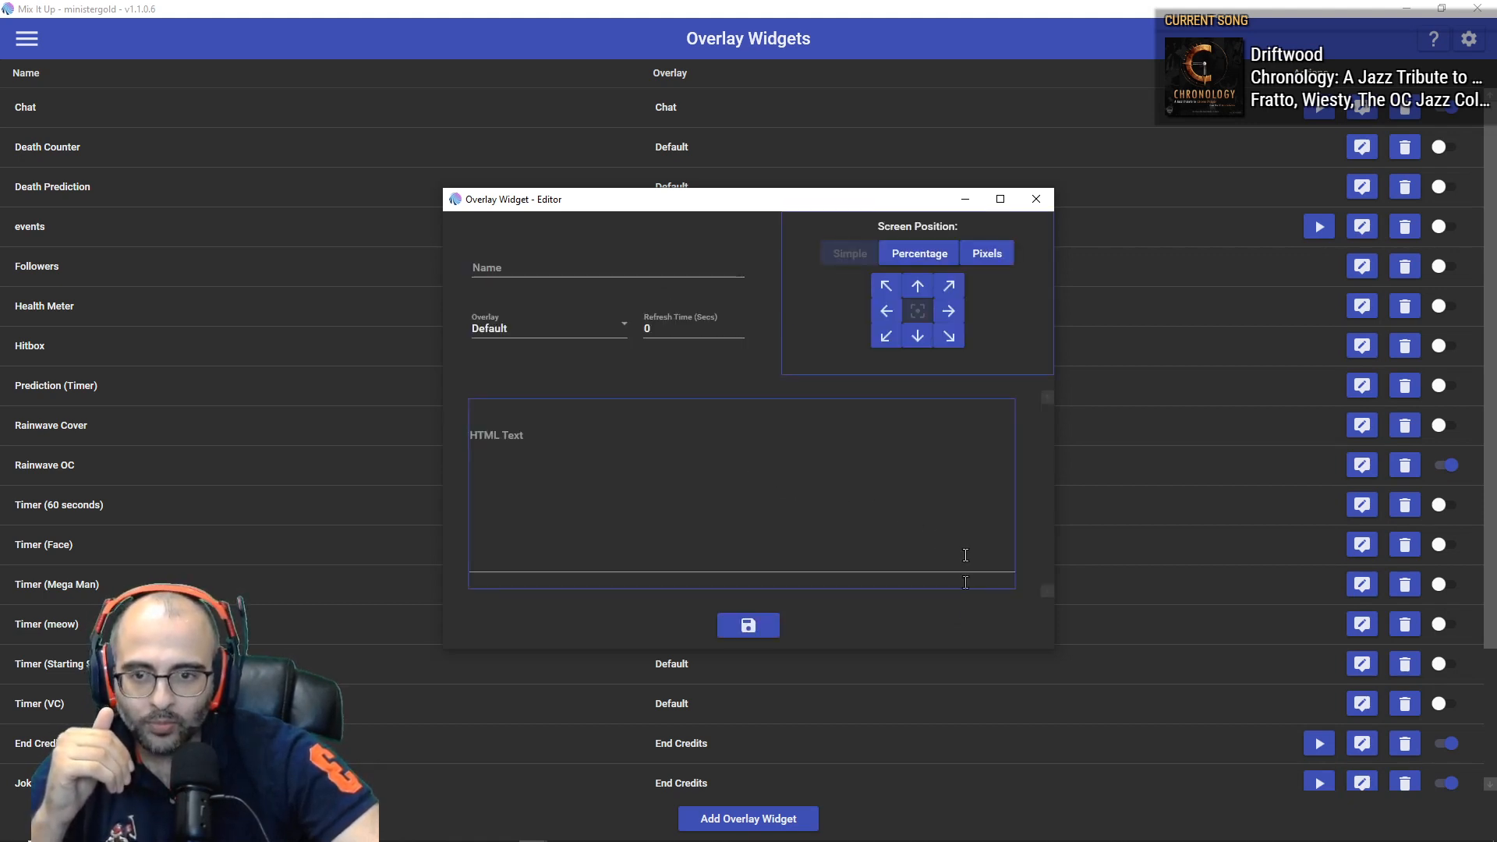
left_click(1034, 202)
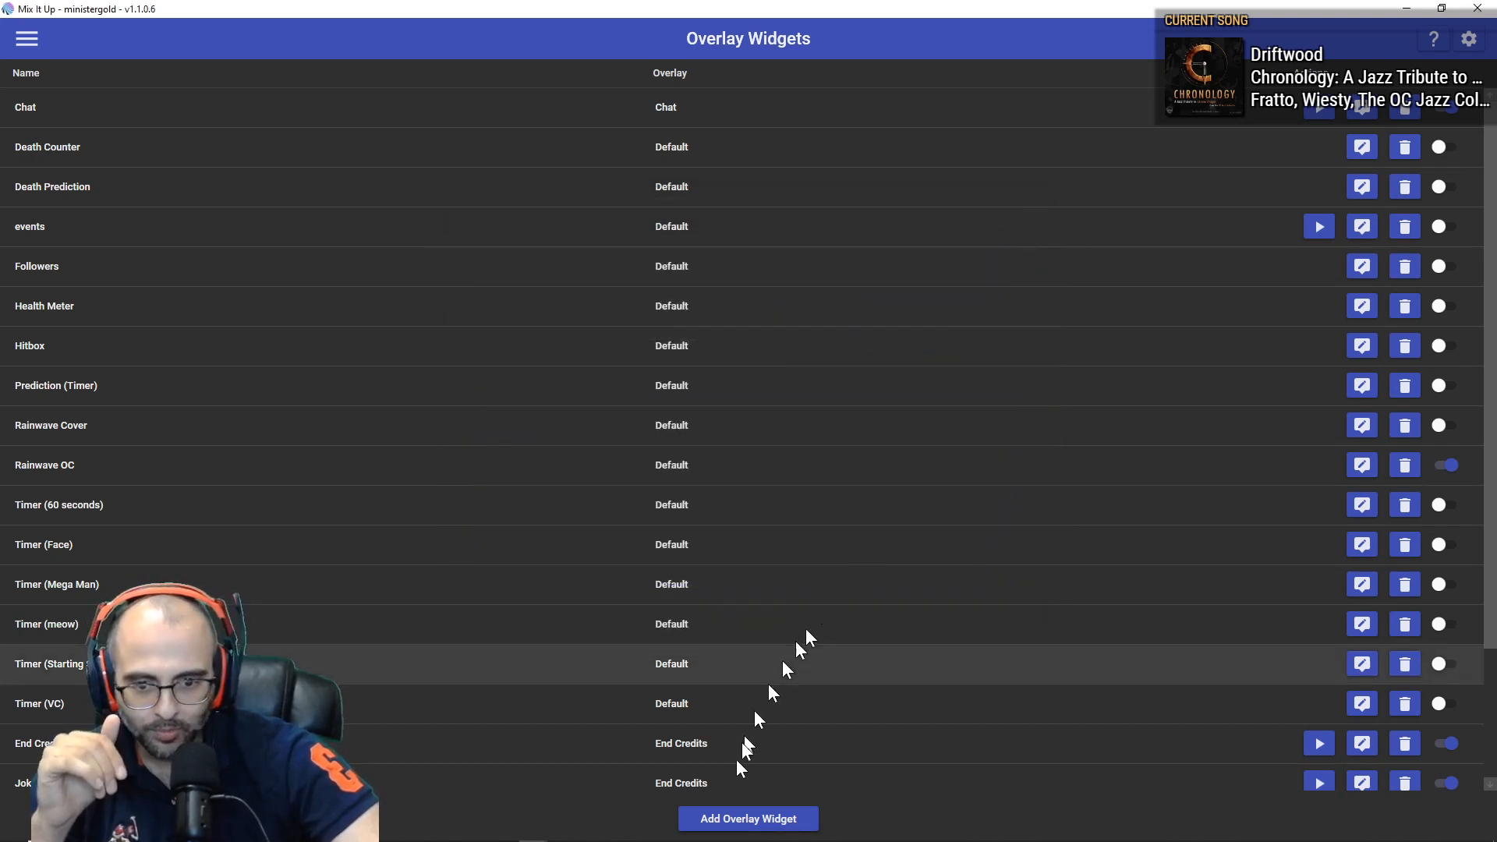
Step: Add a new overlay widget of type Web Page
left_click(726, 818)
left_click(780, 315)
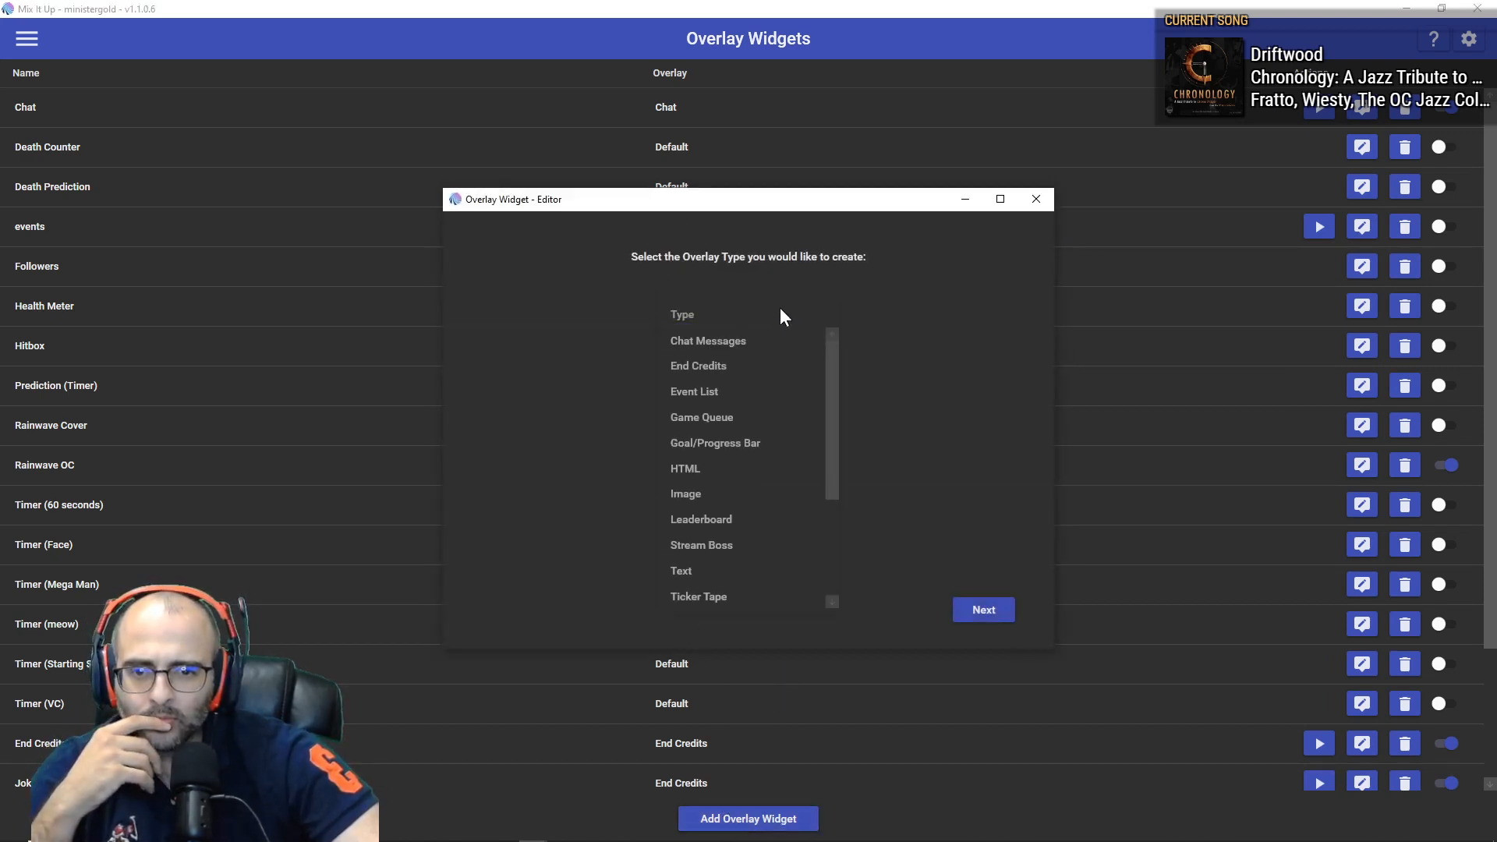
scroll(815, 468, "down", 3)
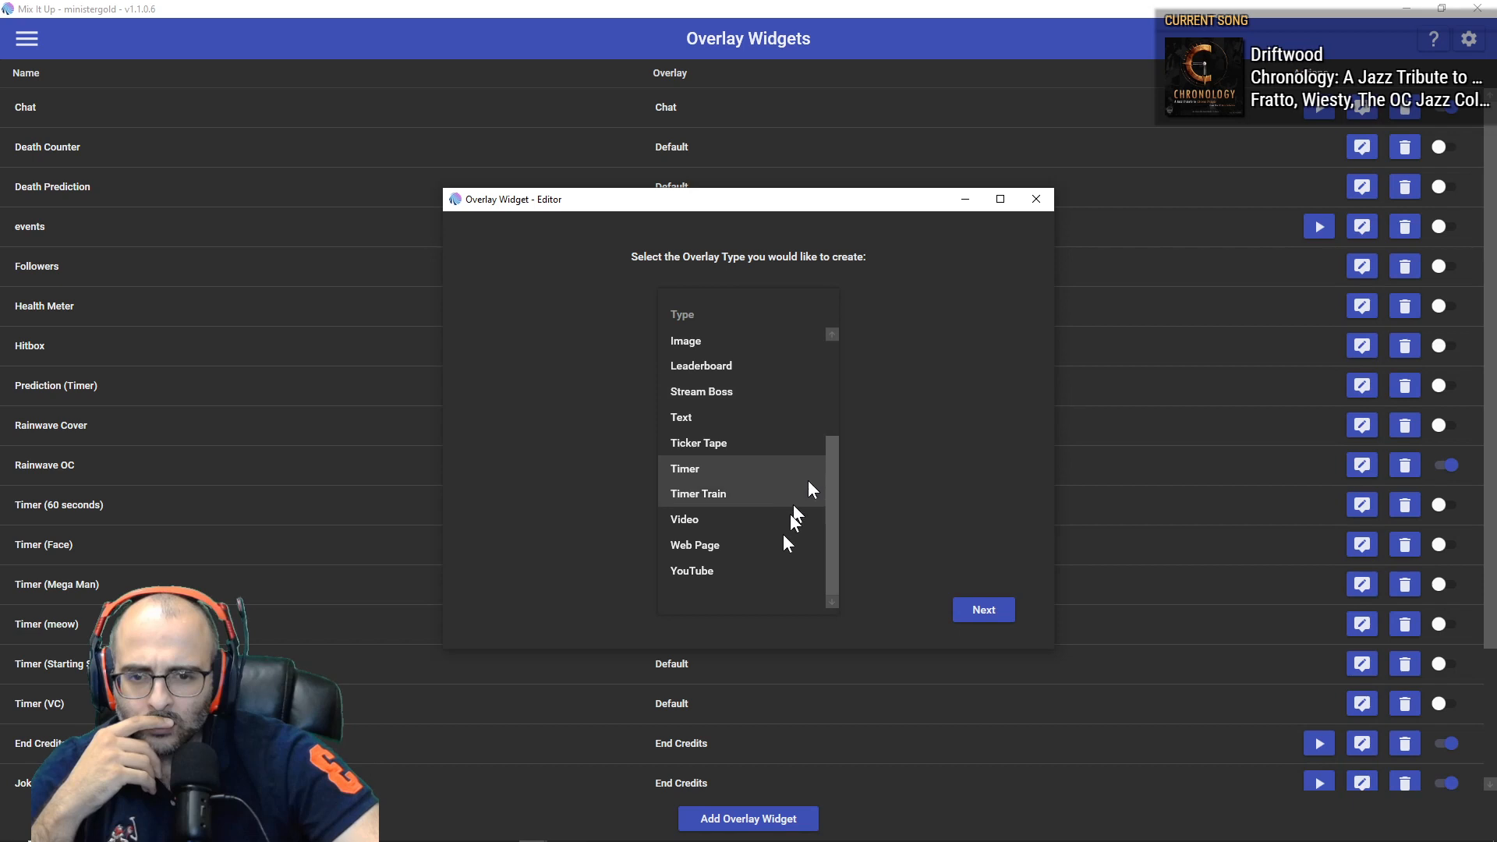
left_click(733, 545)
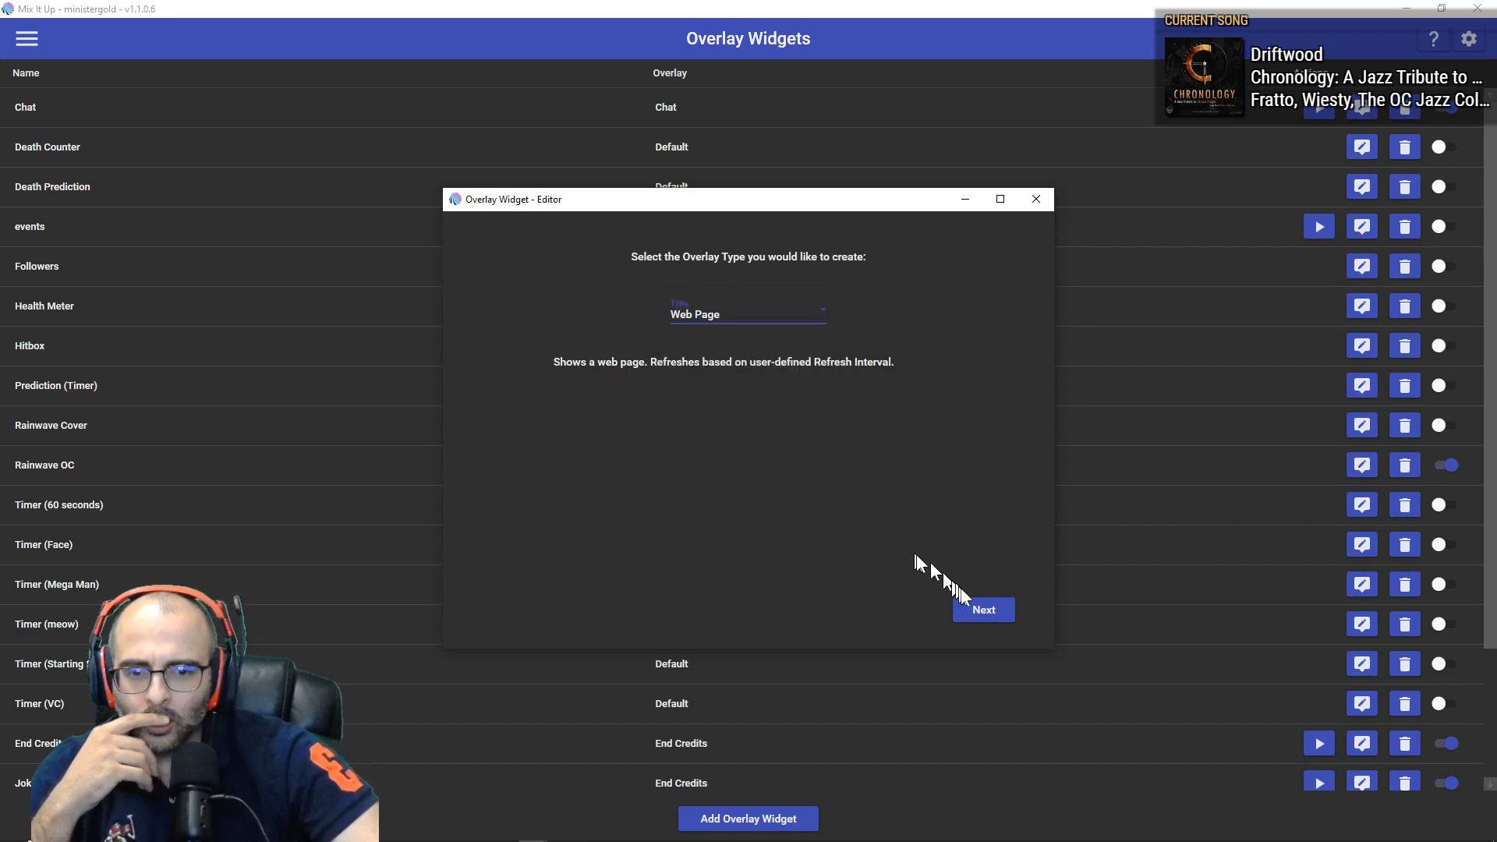
left_click(982, 609)
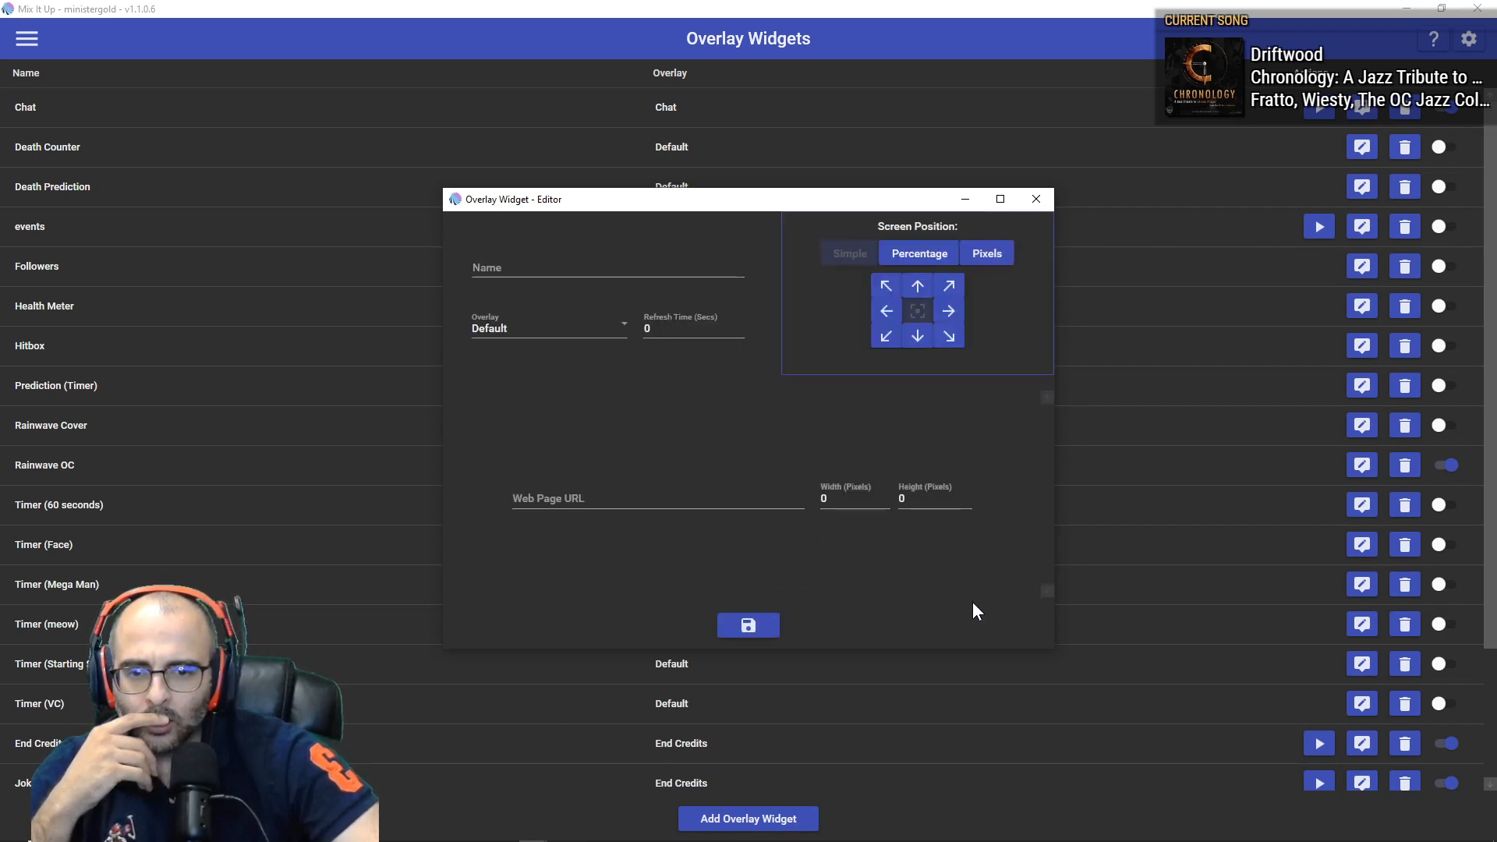
Step: Copy the OverClocked ReMix widget URL from the Notepad window and paste it as the new widget's Web Page URL
left_click(661, 499)
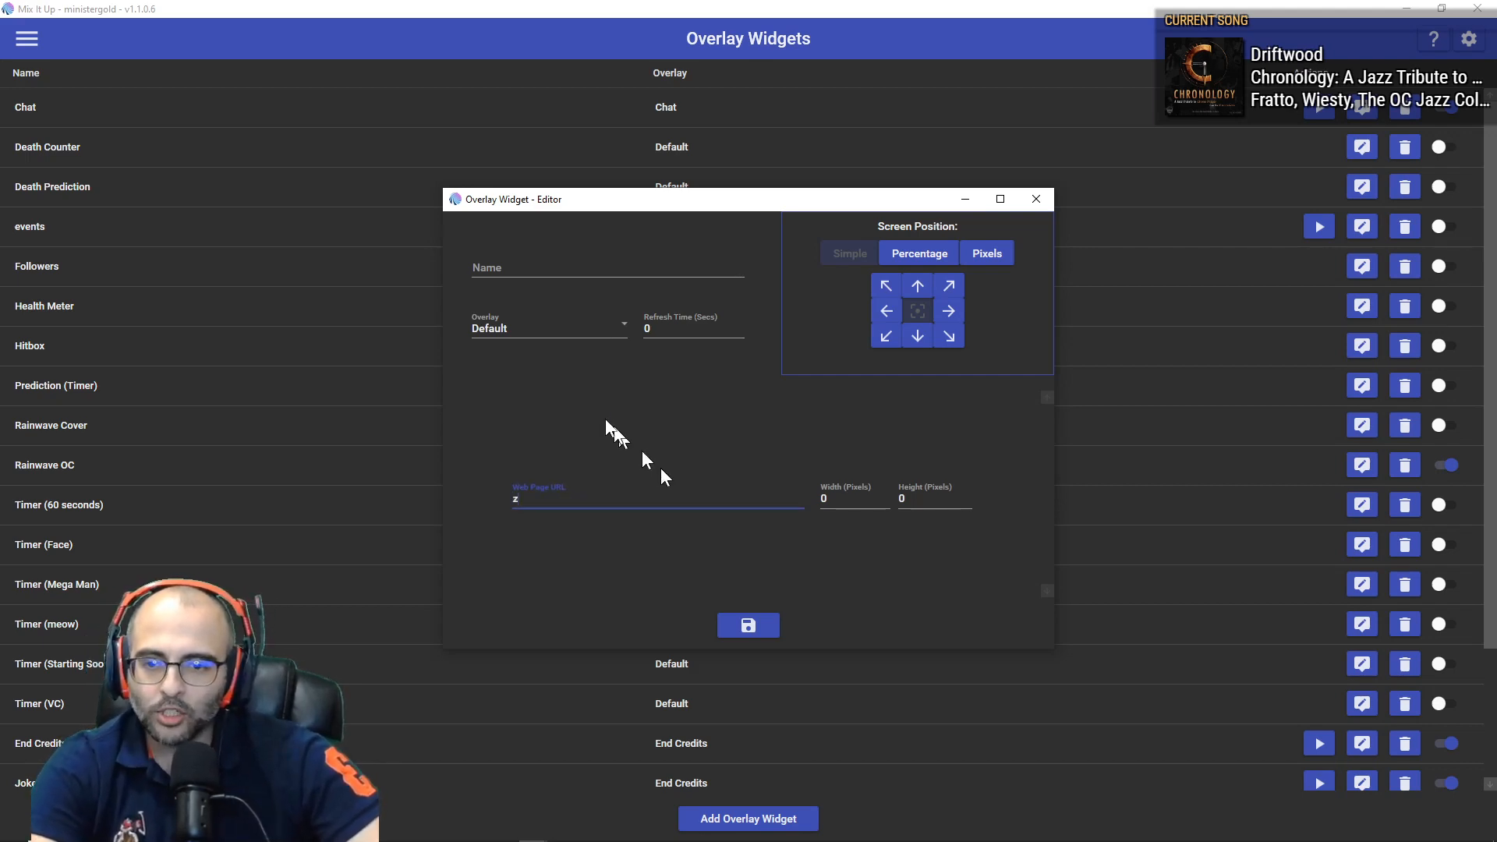
key("BackSpace")
key("alt+Tab")
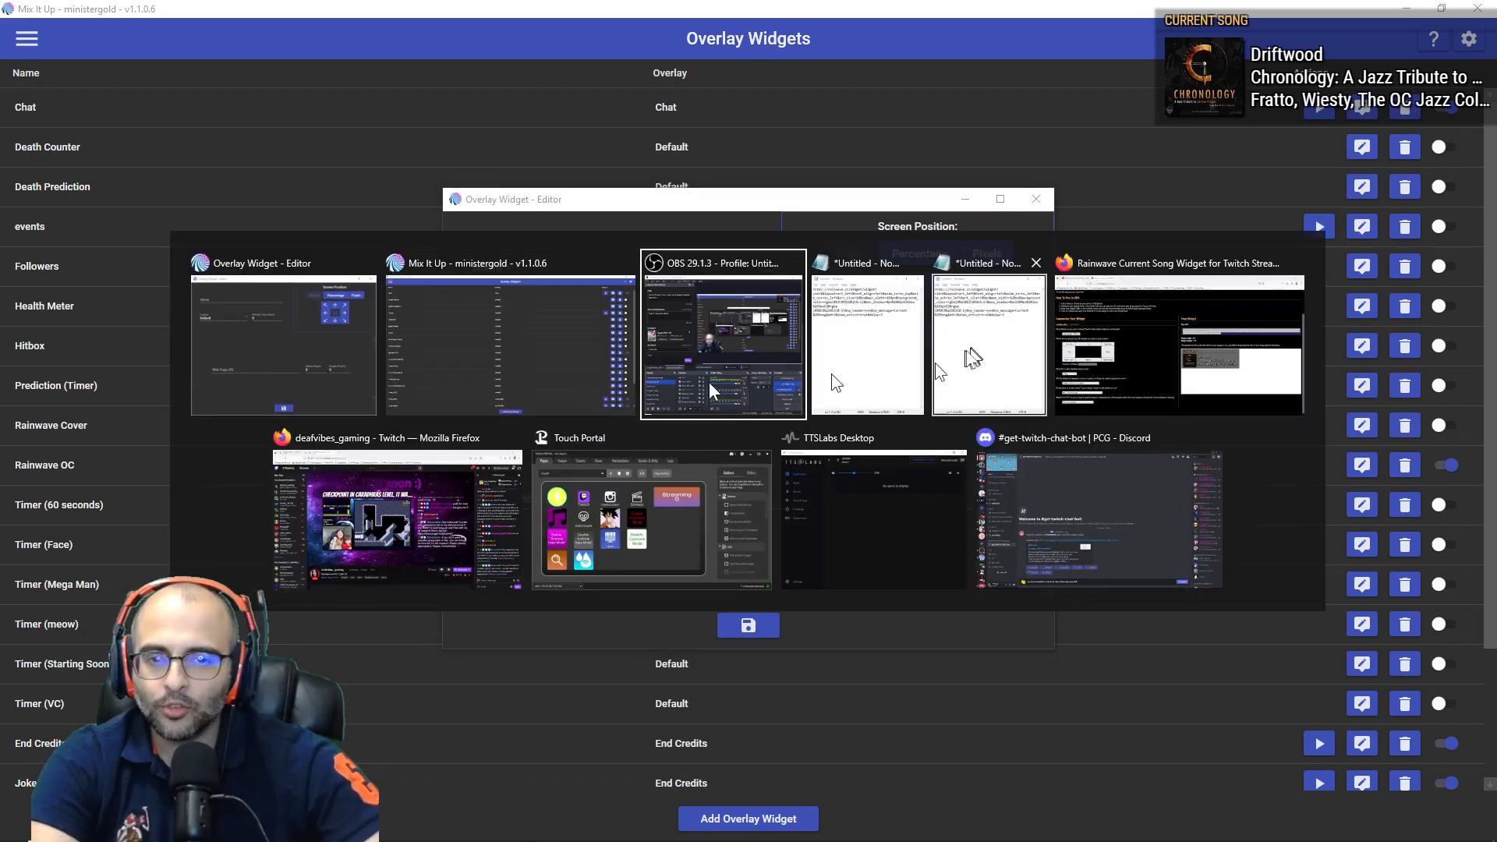
left_click(894, 351)
key("ctrl+a")
key("ctrl+c")
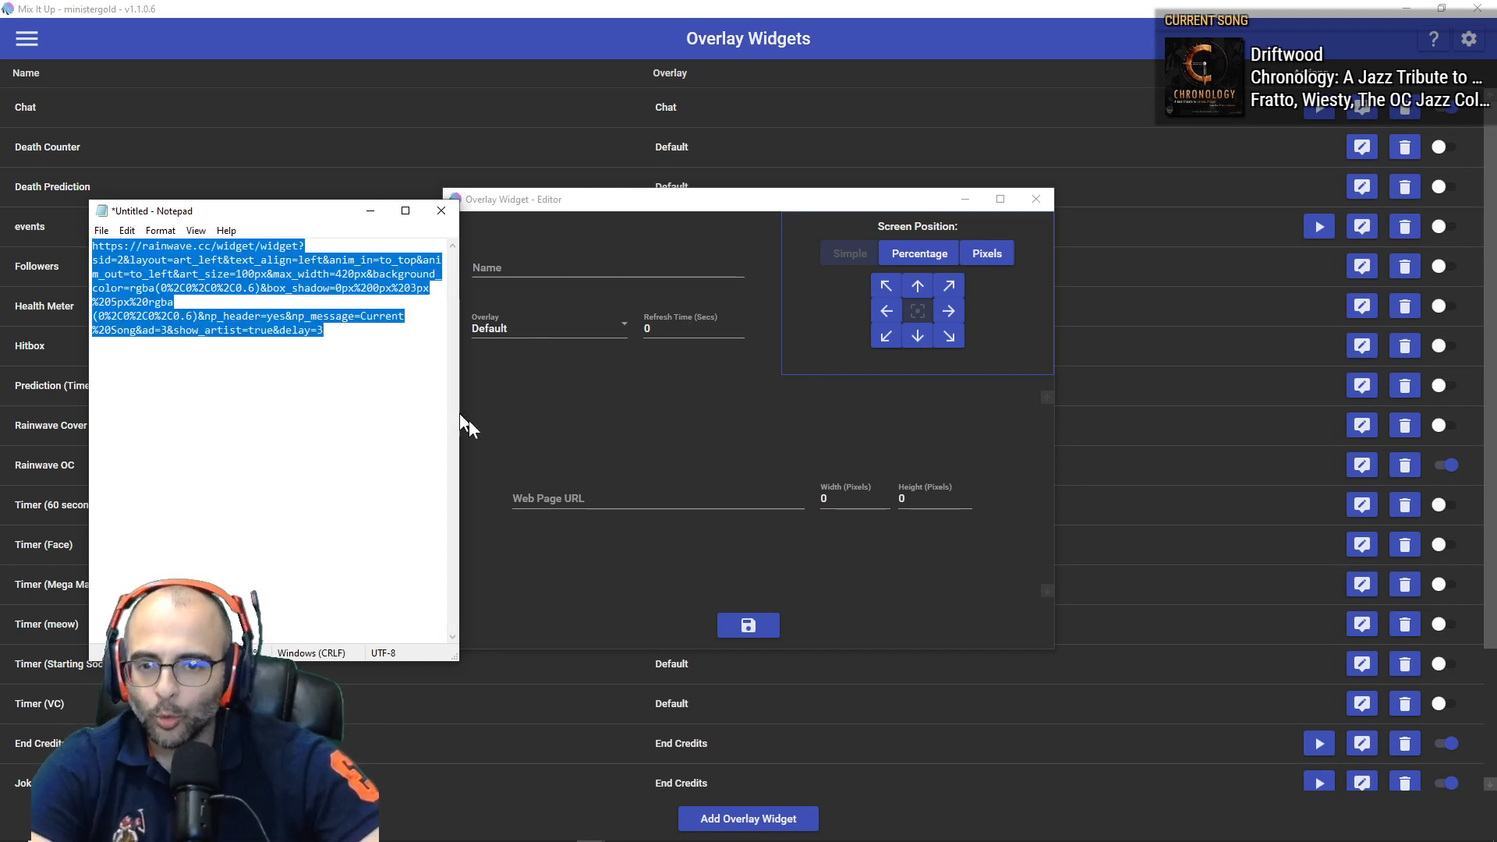
left_click(587, 497)
key("ctrl+v")
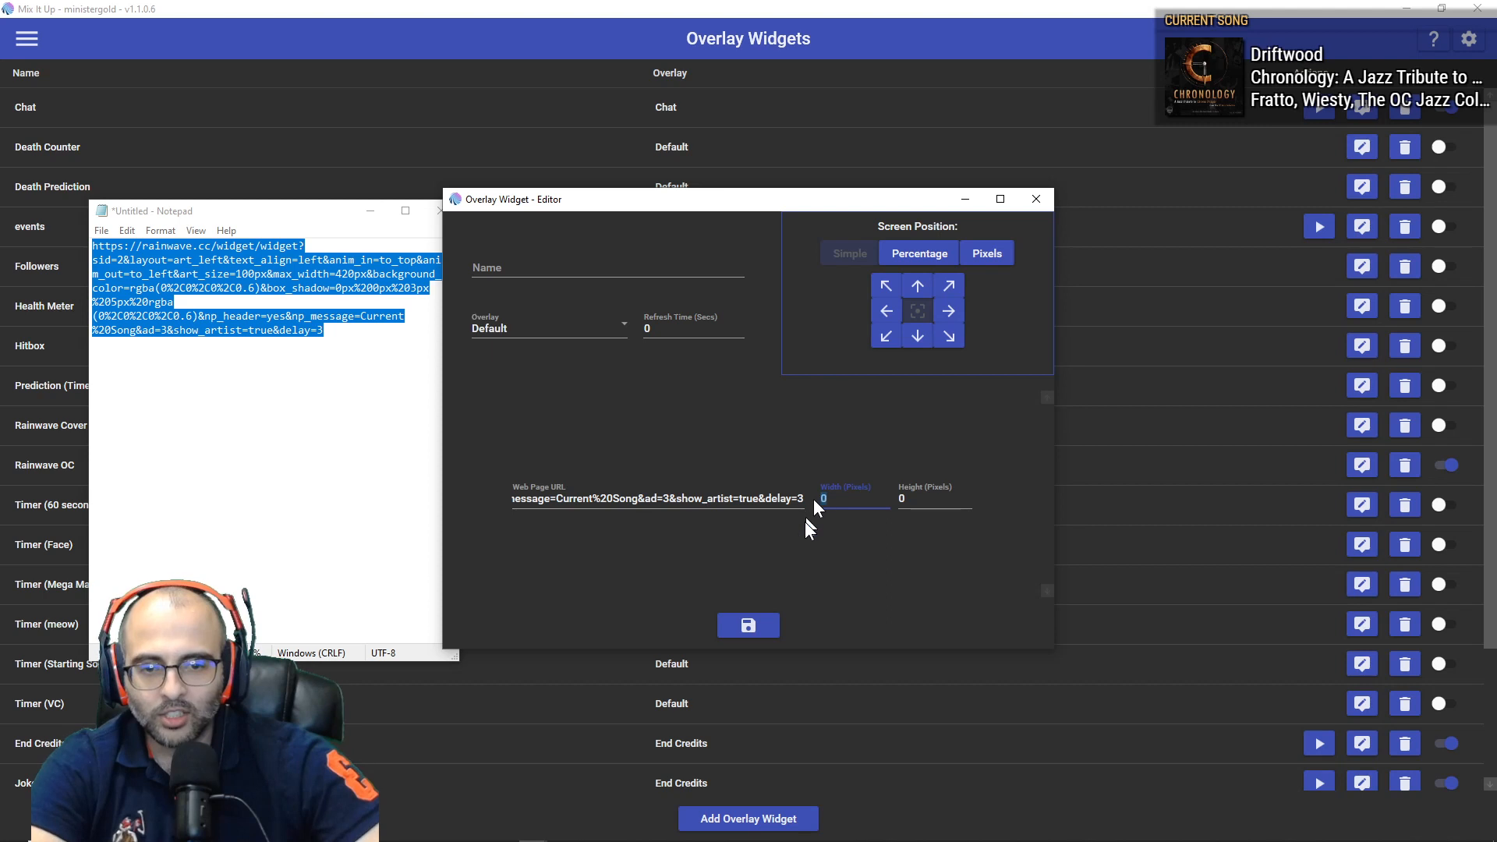
Step: Set the widget's width to 500 and height to 200 pixels, name it "Rainwave OC TEST", and save it
type("500")
key("Tab")
type("200")
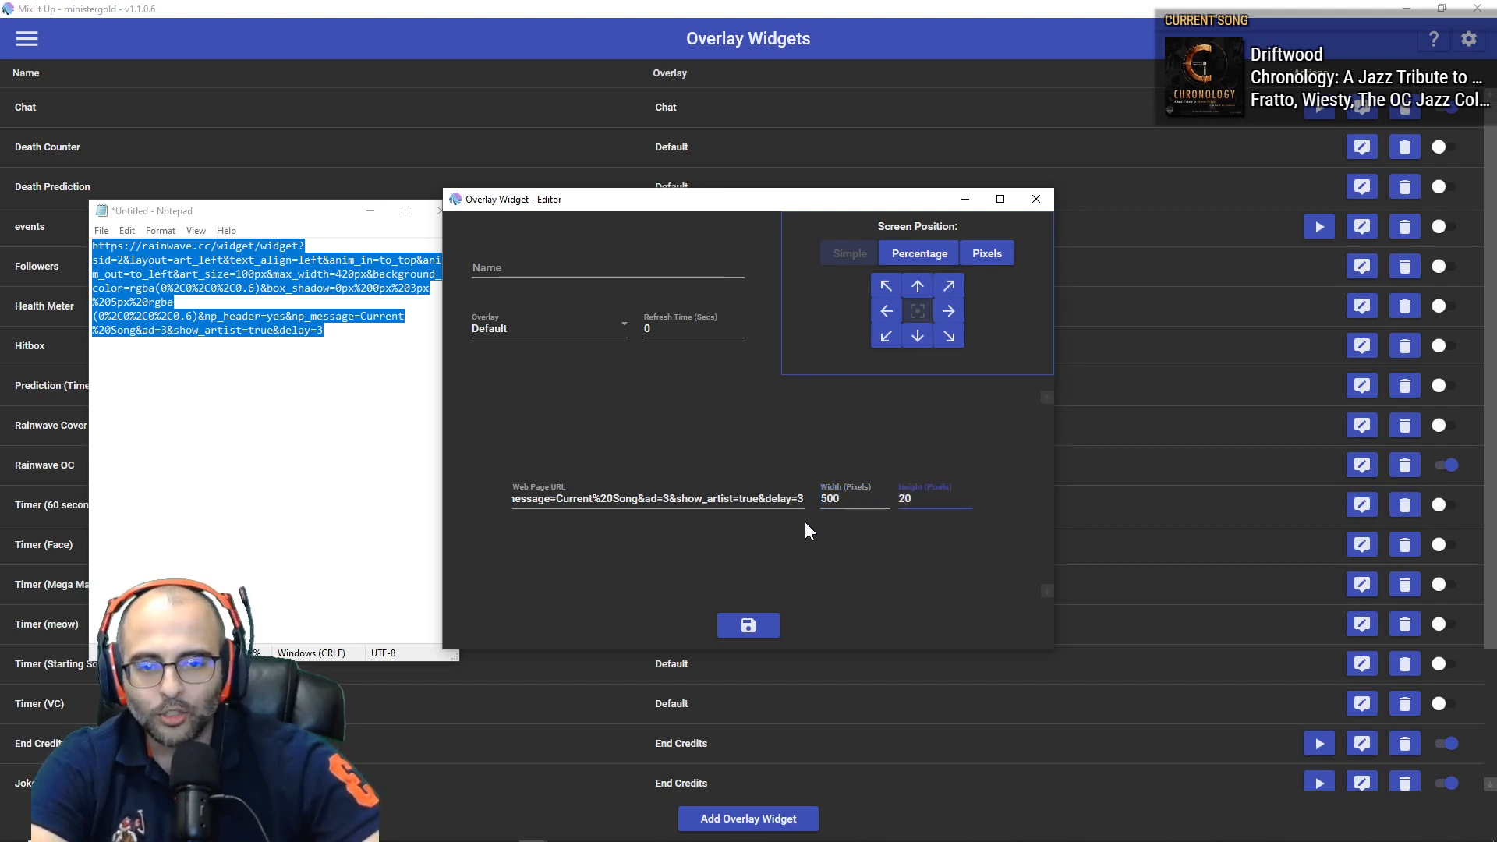
type("Rainwave")
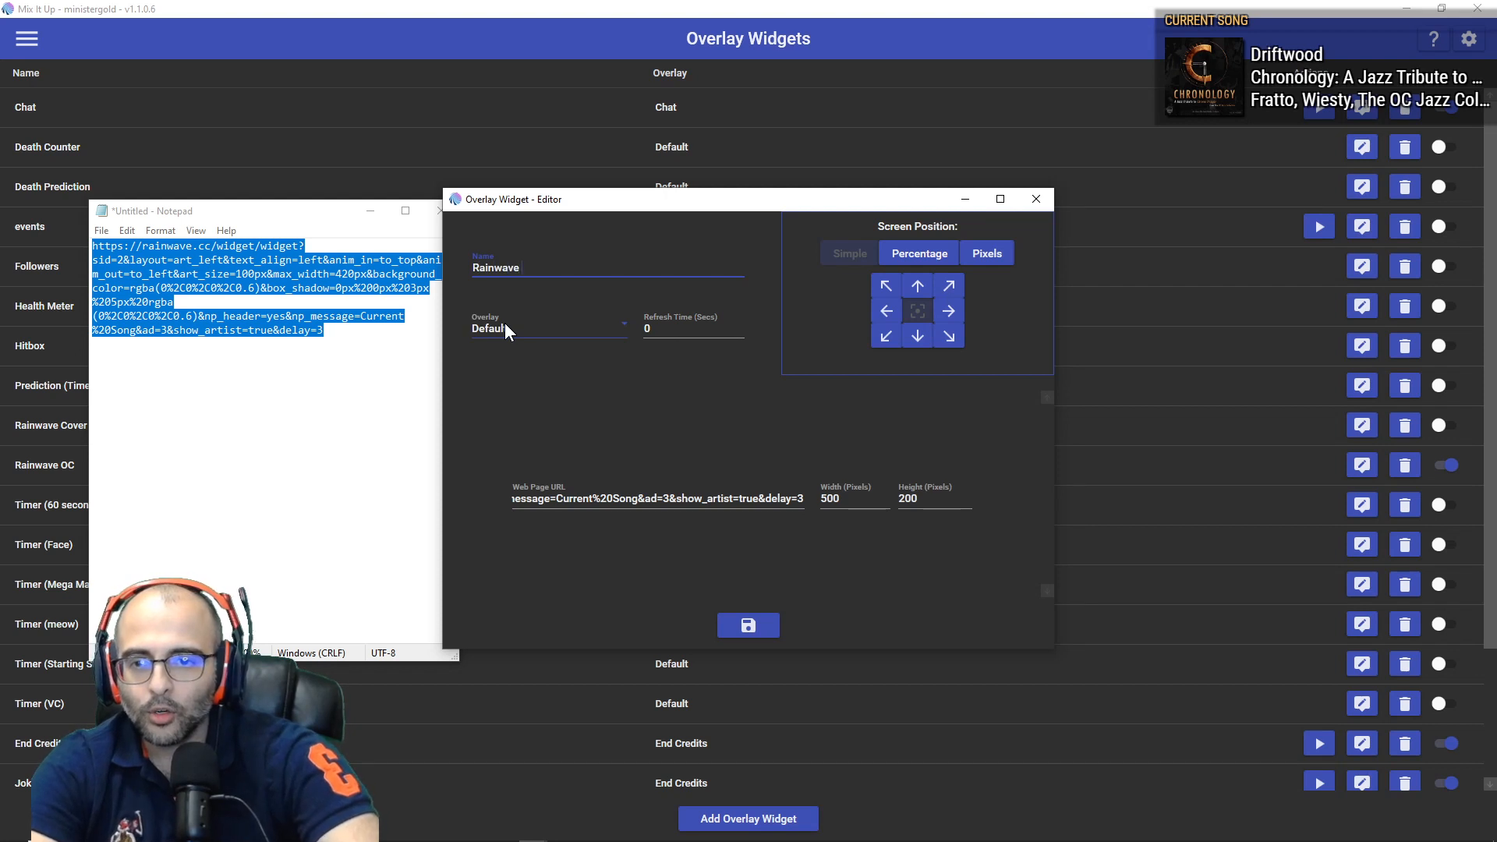
type(" OC TEST")
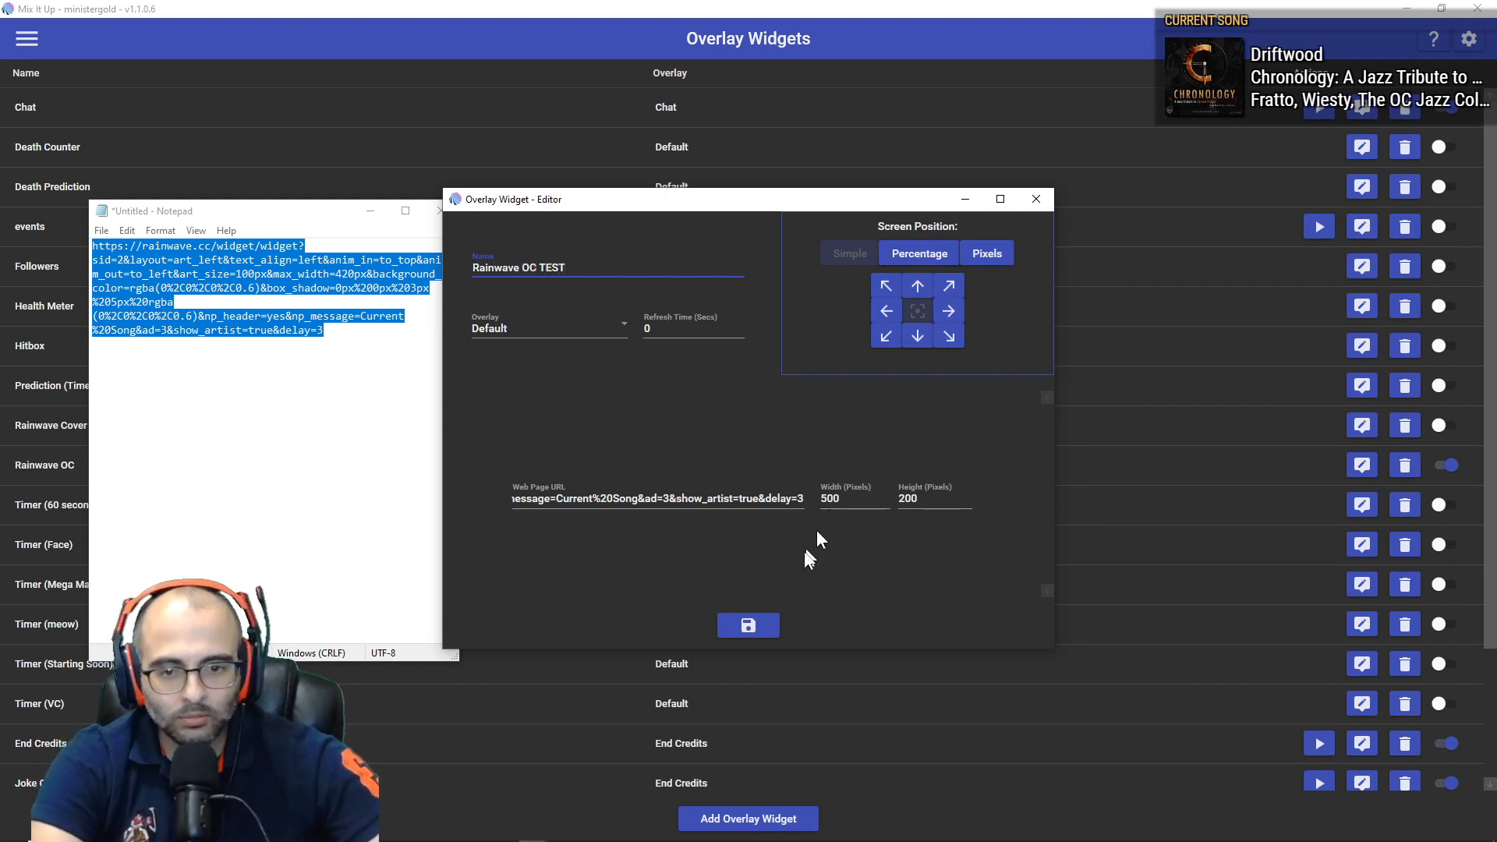
left_click(747, 624)
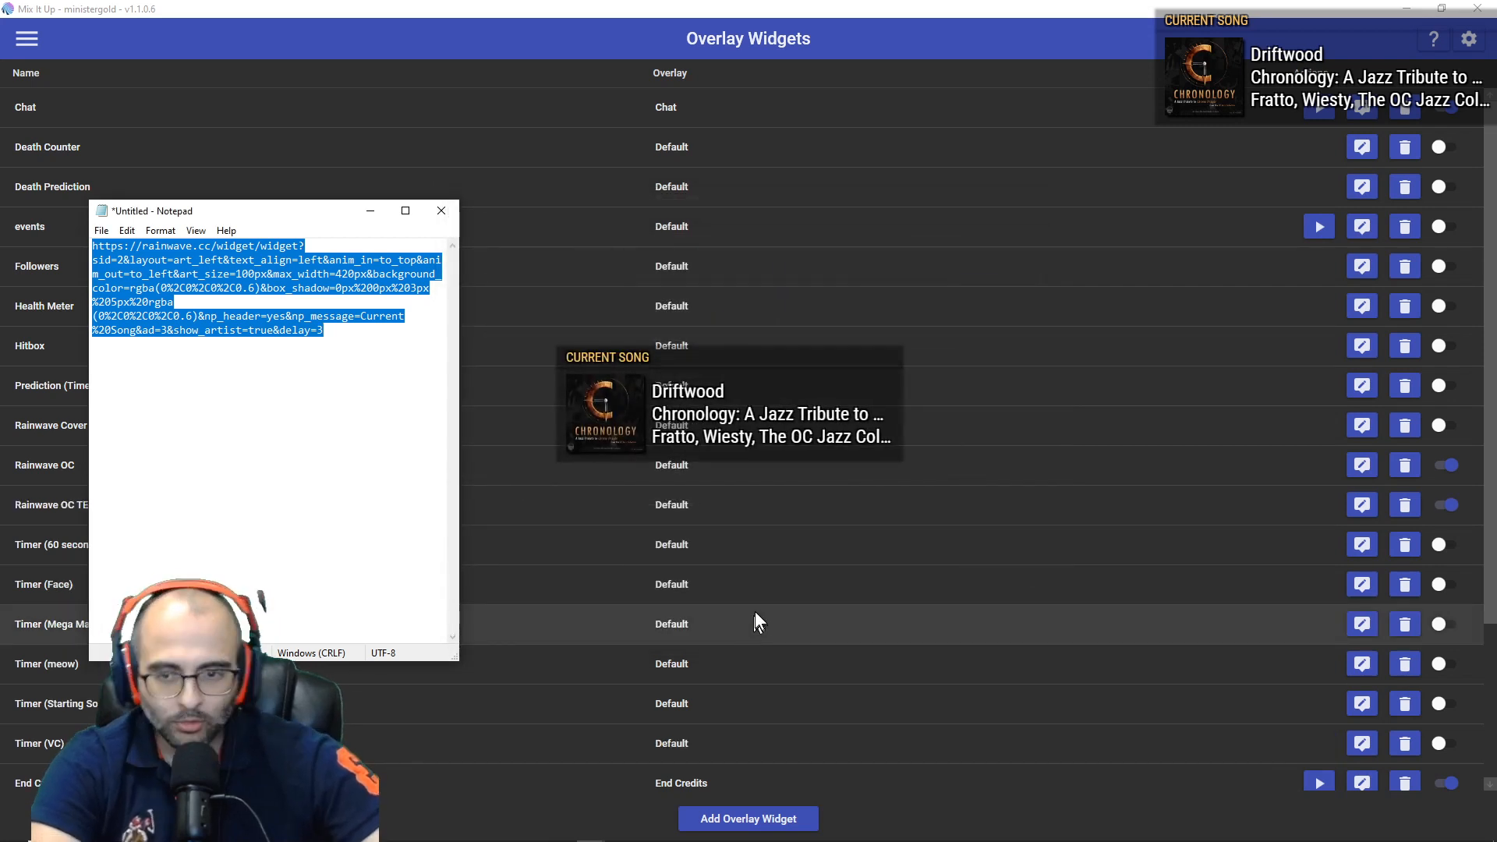
Step: Return to the overlay widget list and delete the Rainwave OC TEST widget
left_click(13, 814)
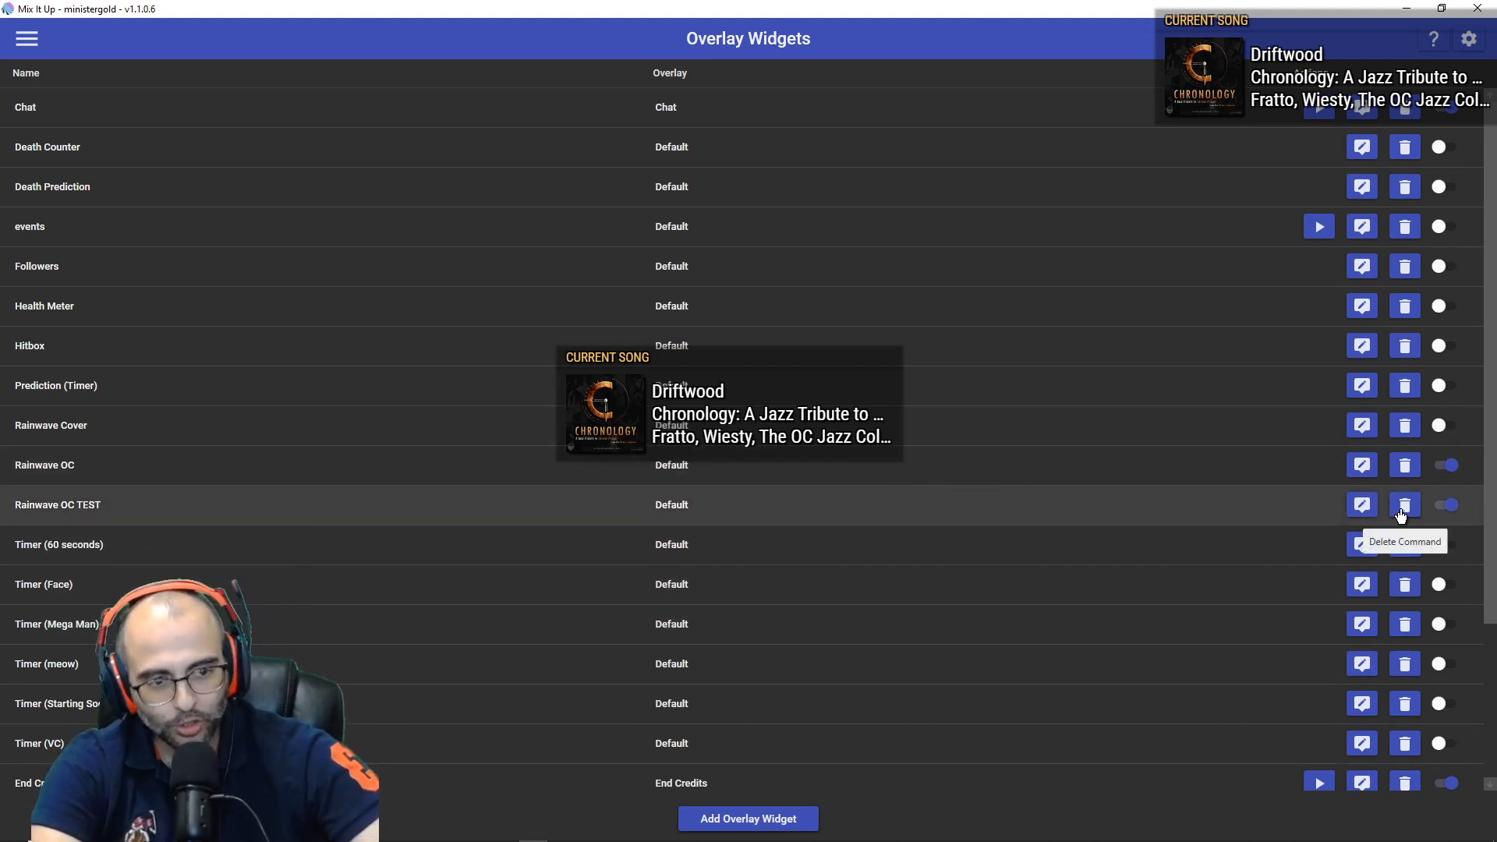
left_click(1405, 505)
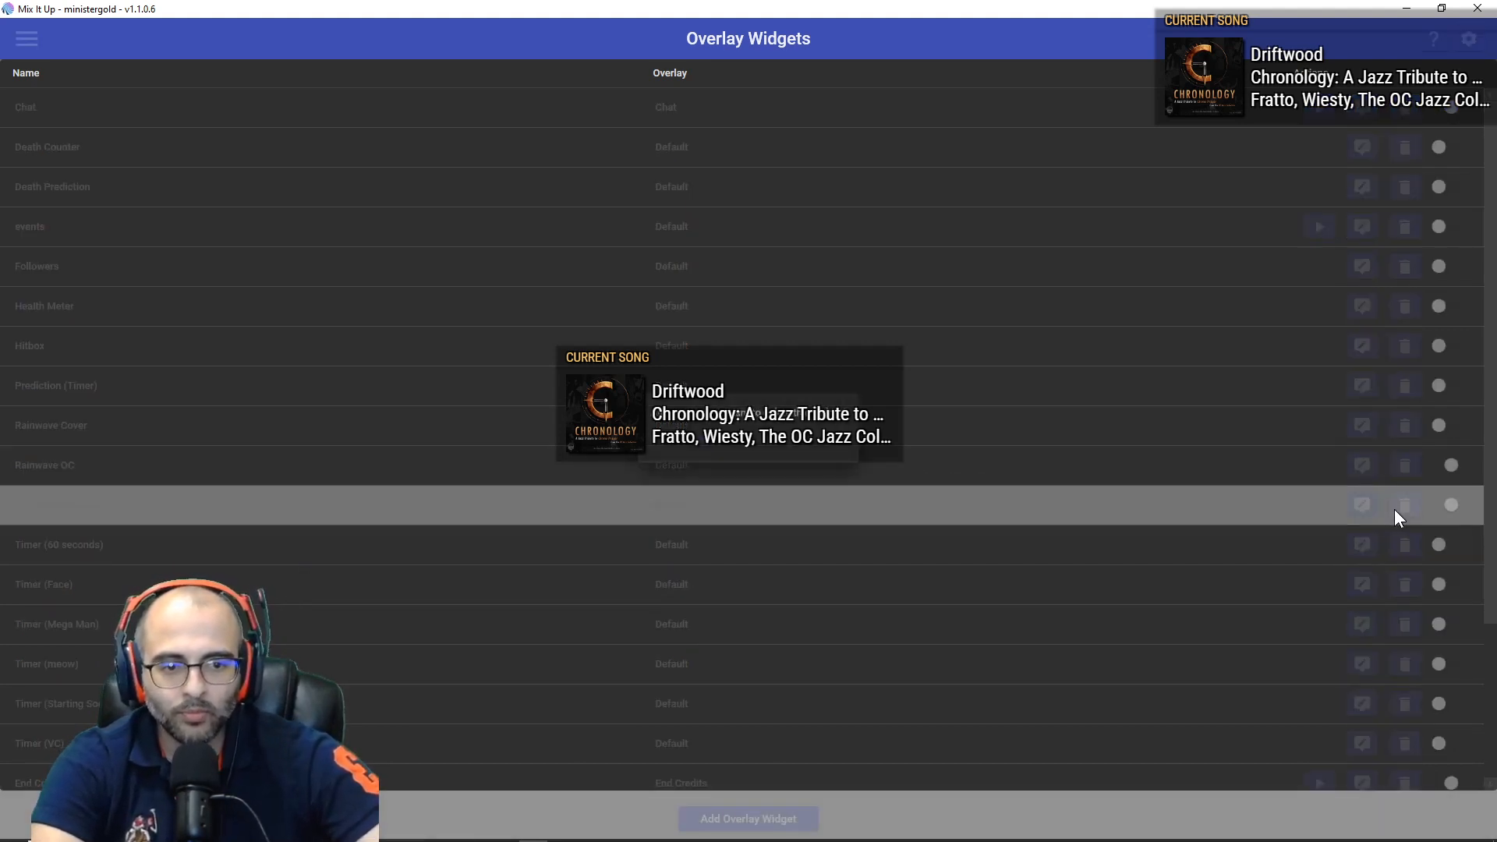
left_click(708, 454)
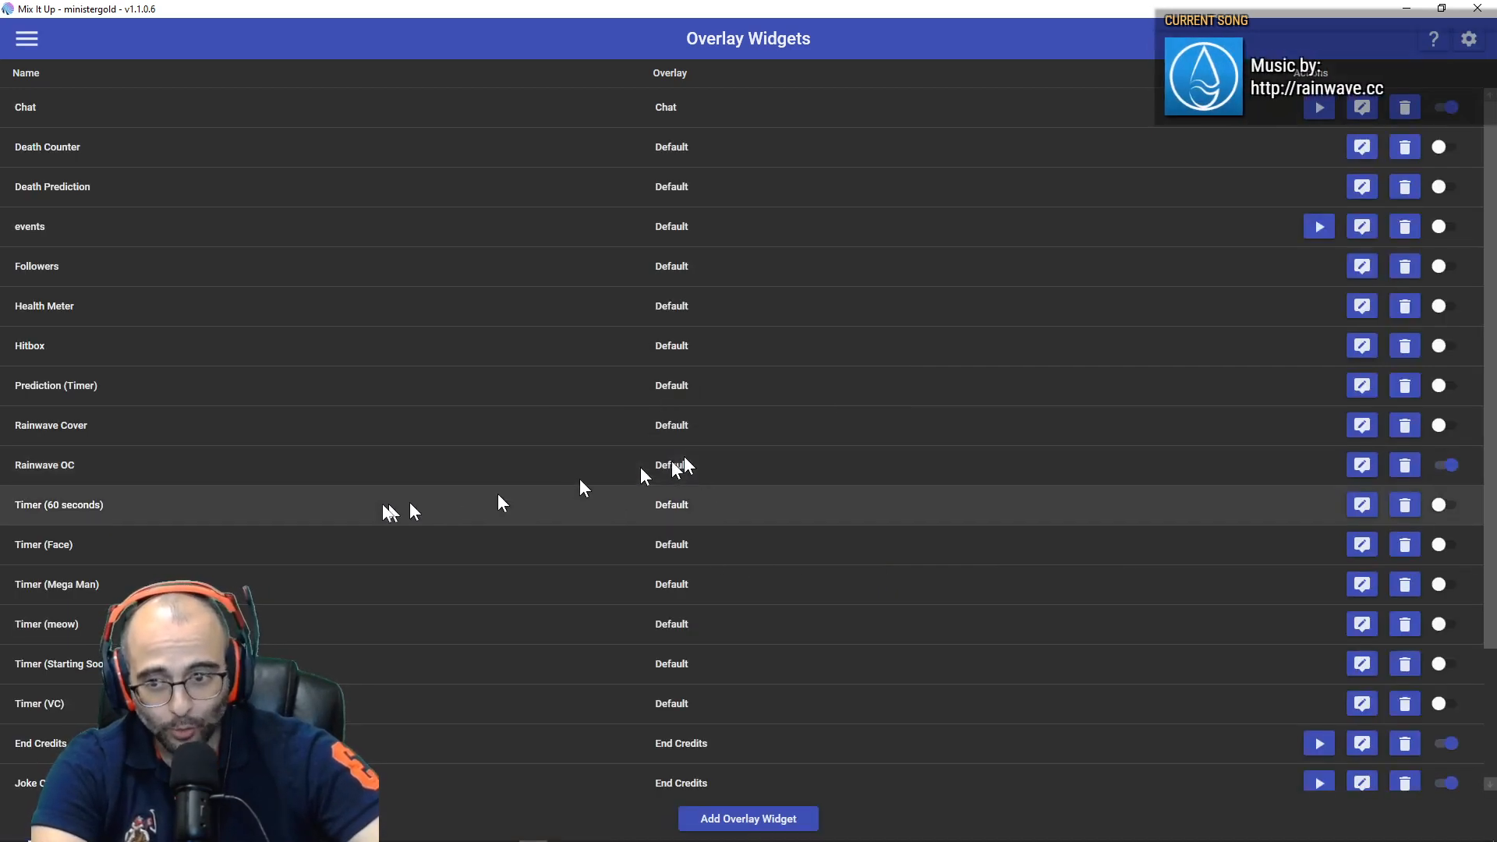
Step: Switch to the Rainwave widget page in Firefox and change the widget's station to Covers and back to OverClocked ReMix
key("alt+Tab")
key("alt+Tab")
key("alt+Tab")
key("alt+Tab")
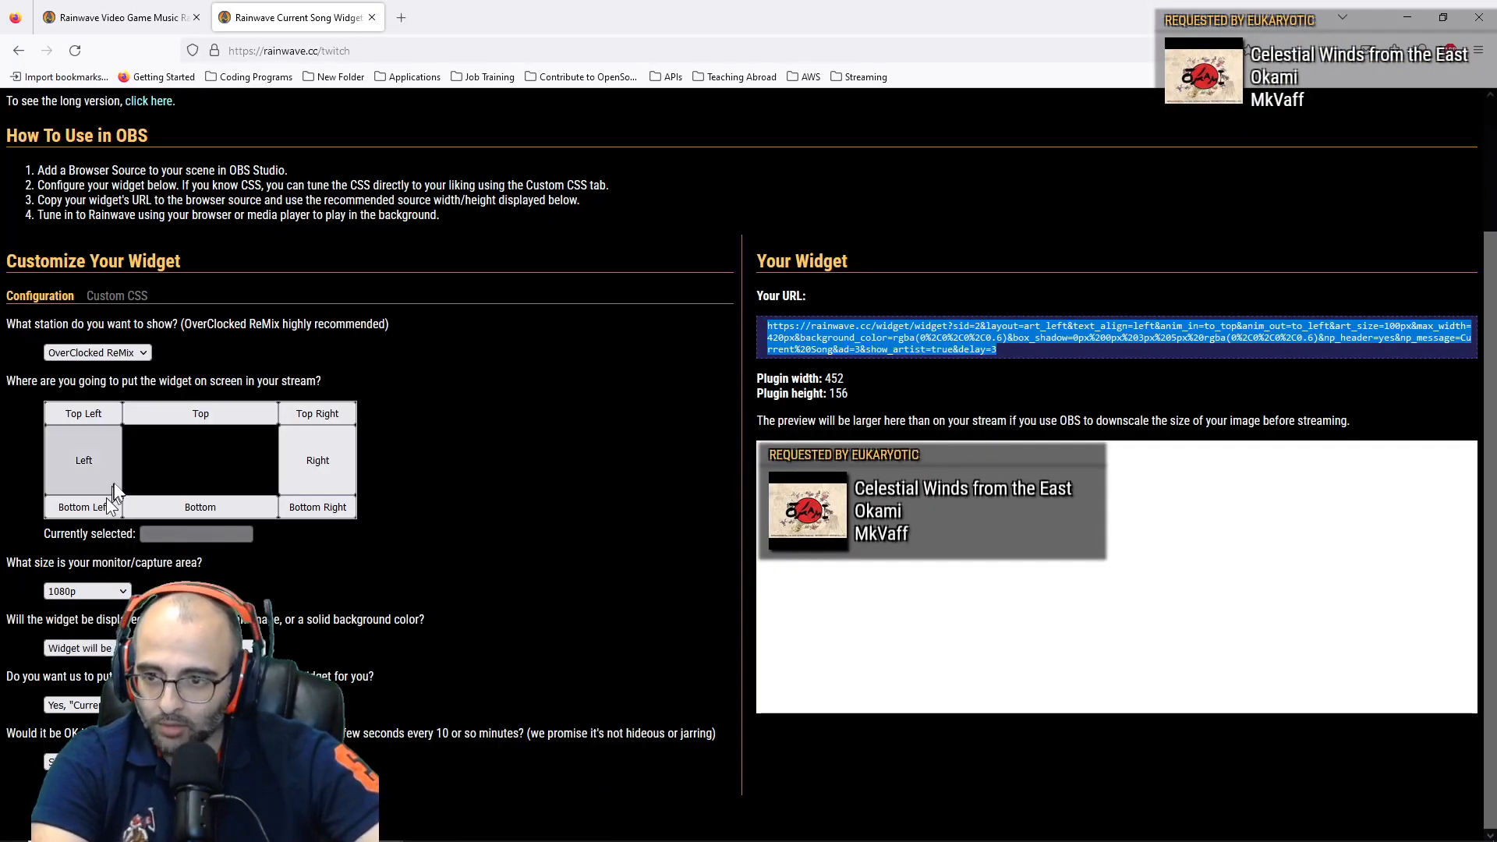
left_click(113, 353)
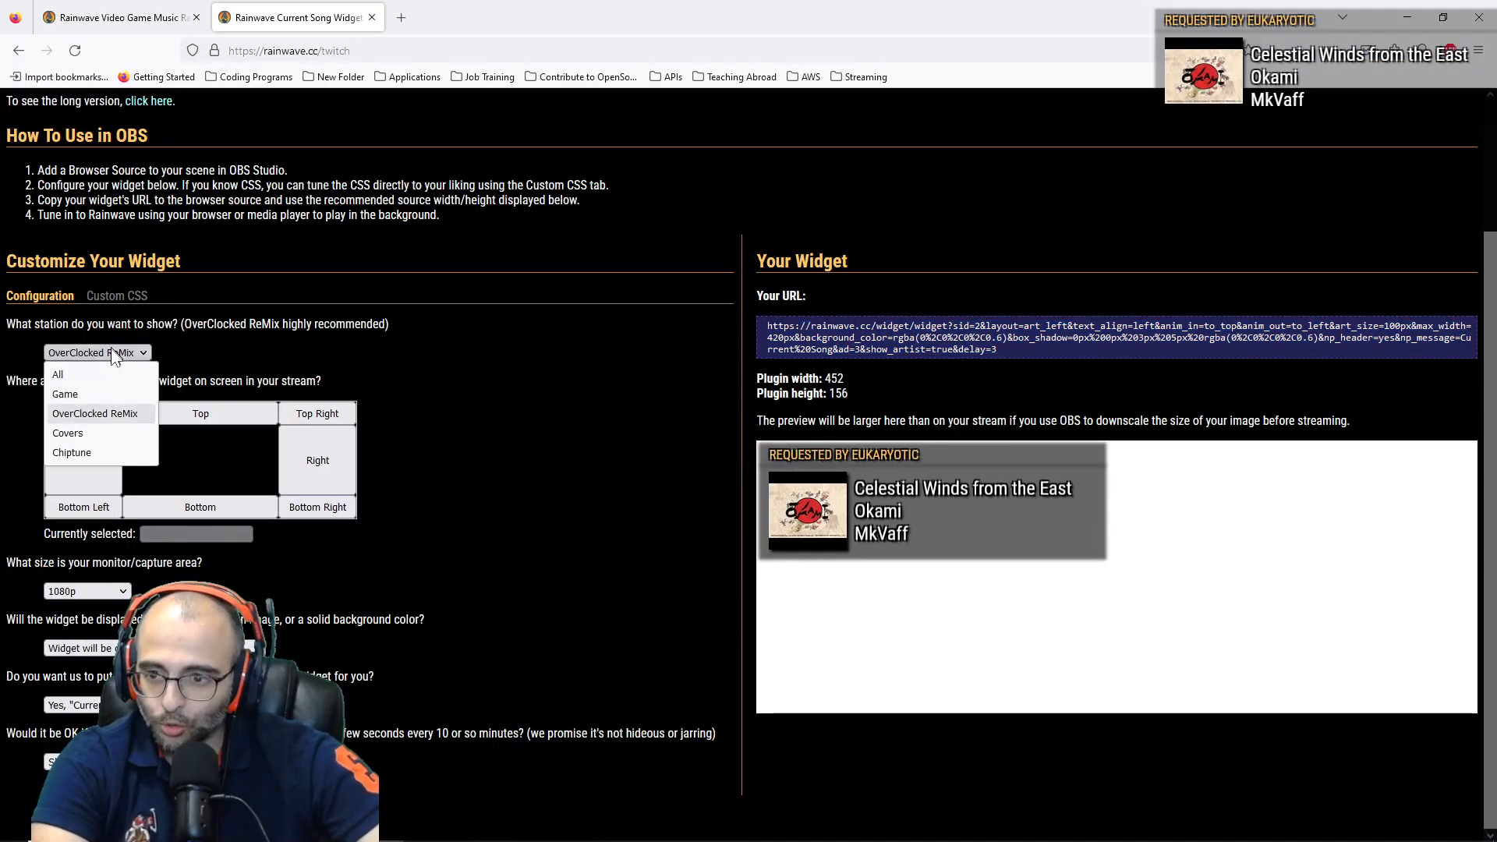
left_click(86, 431)
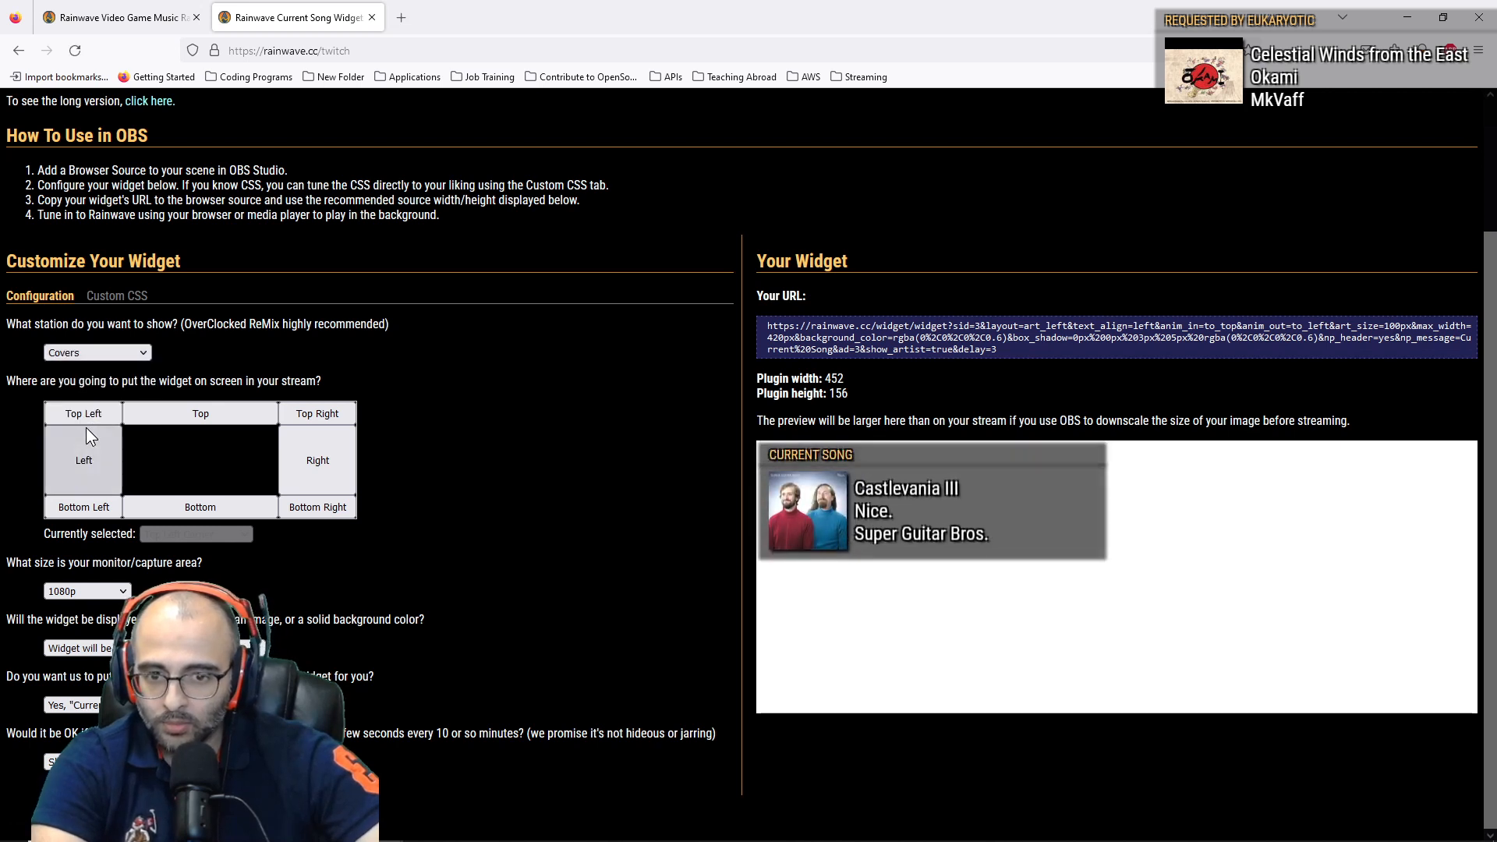
left_click(110, 352)
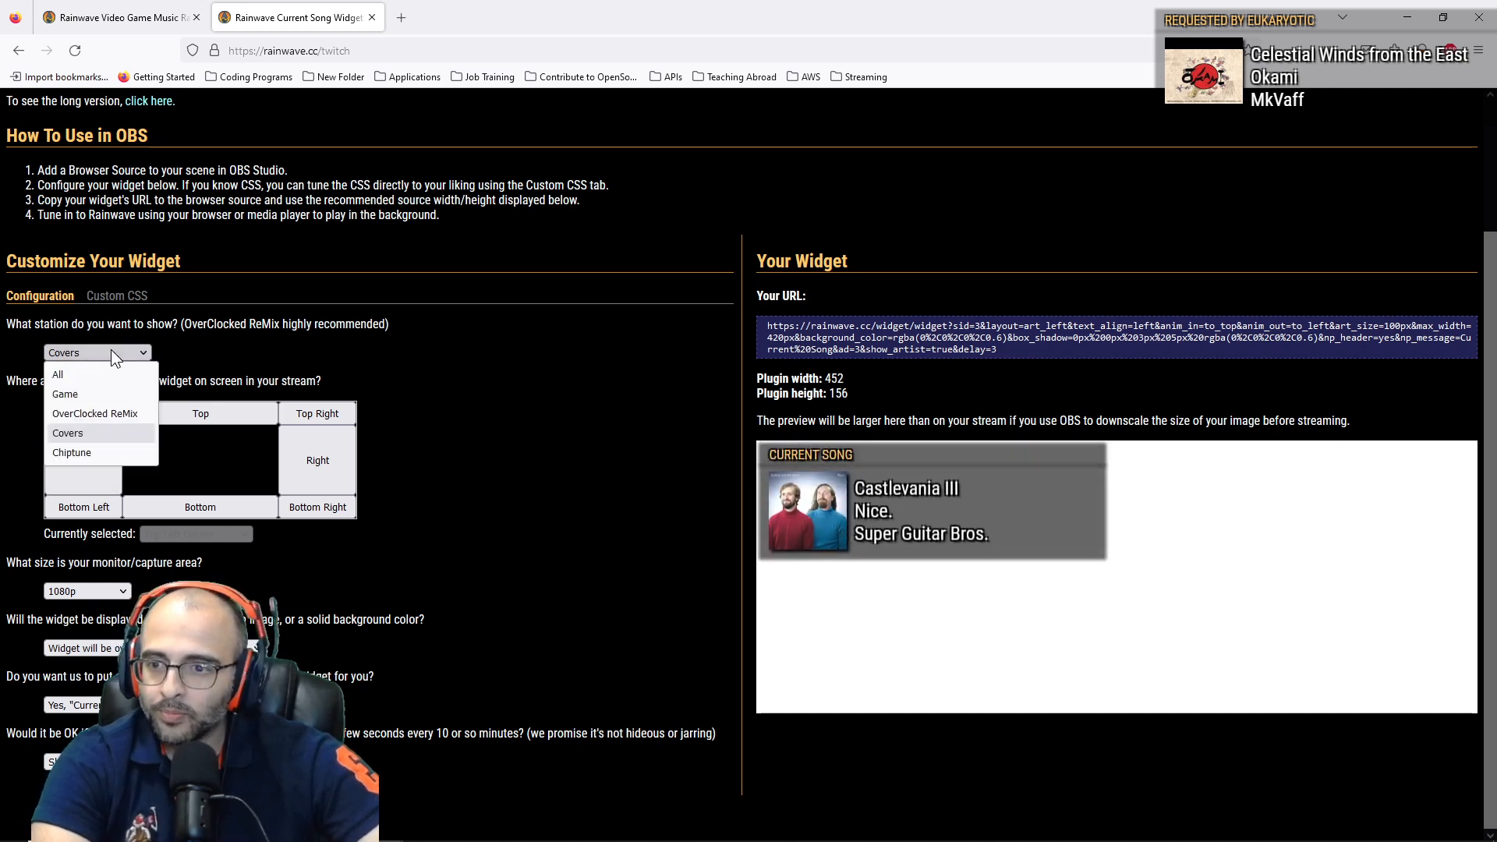
left_click(96, 405)
Step: Return to Mix It Up, filter the commands by "rainwave", and open the rainwave command in a maximized editor
key("alt+Tab")
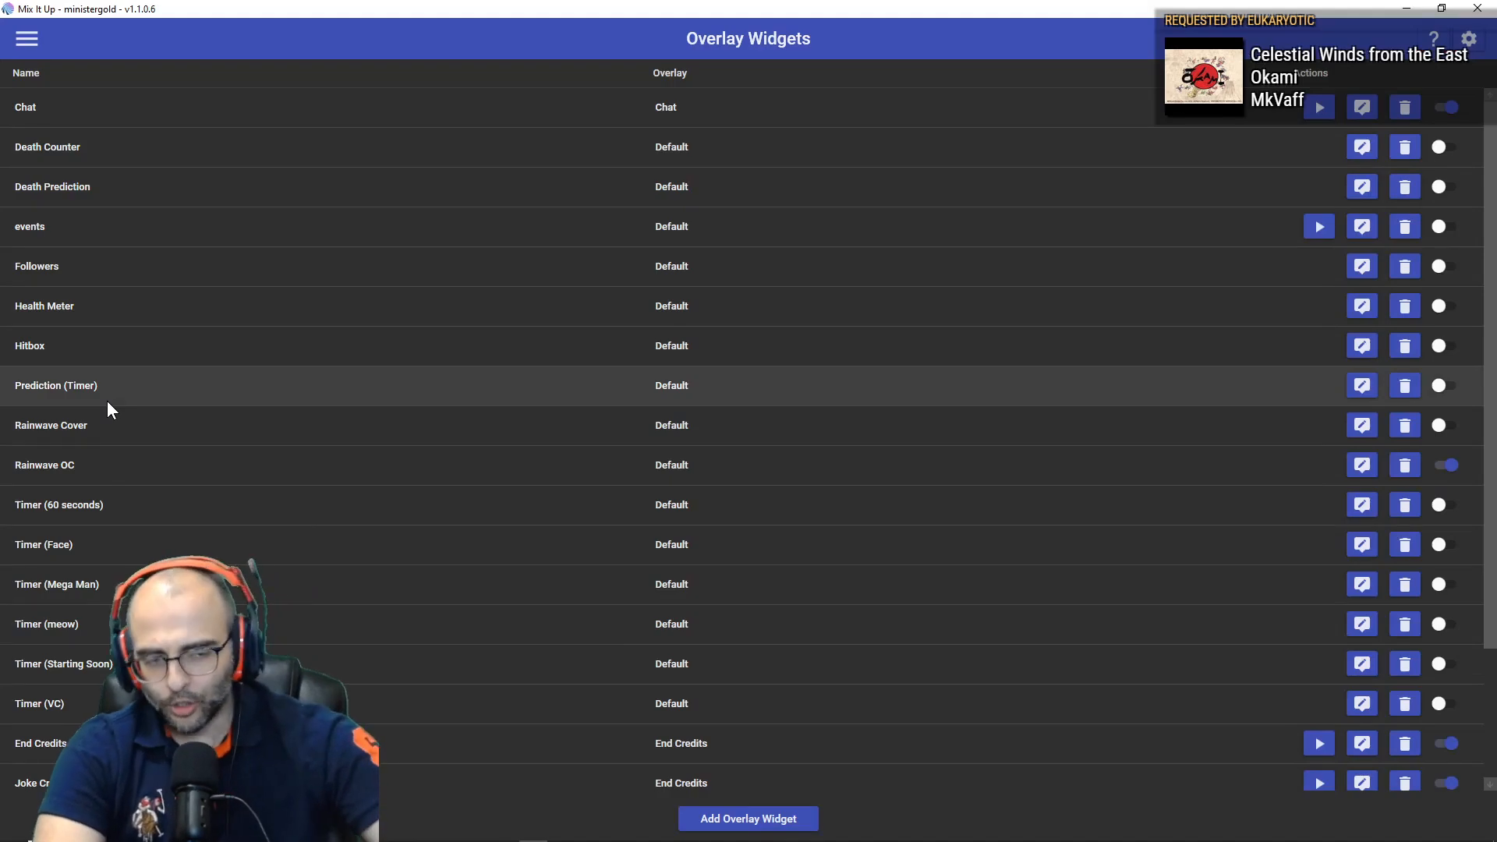
left_click(27, 40)
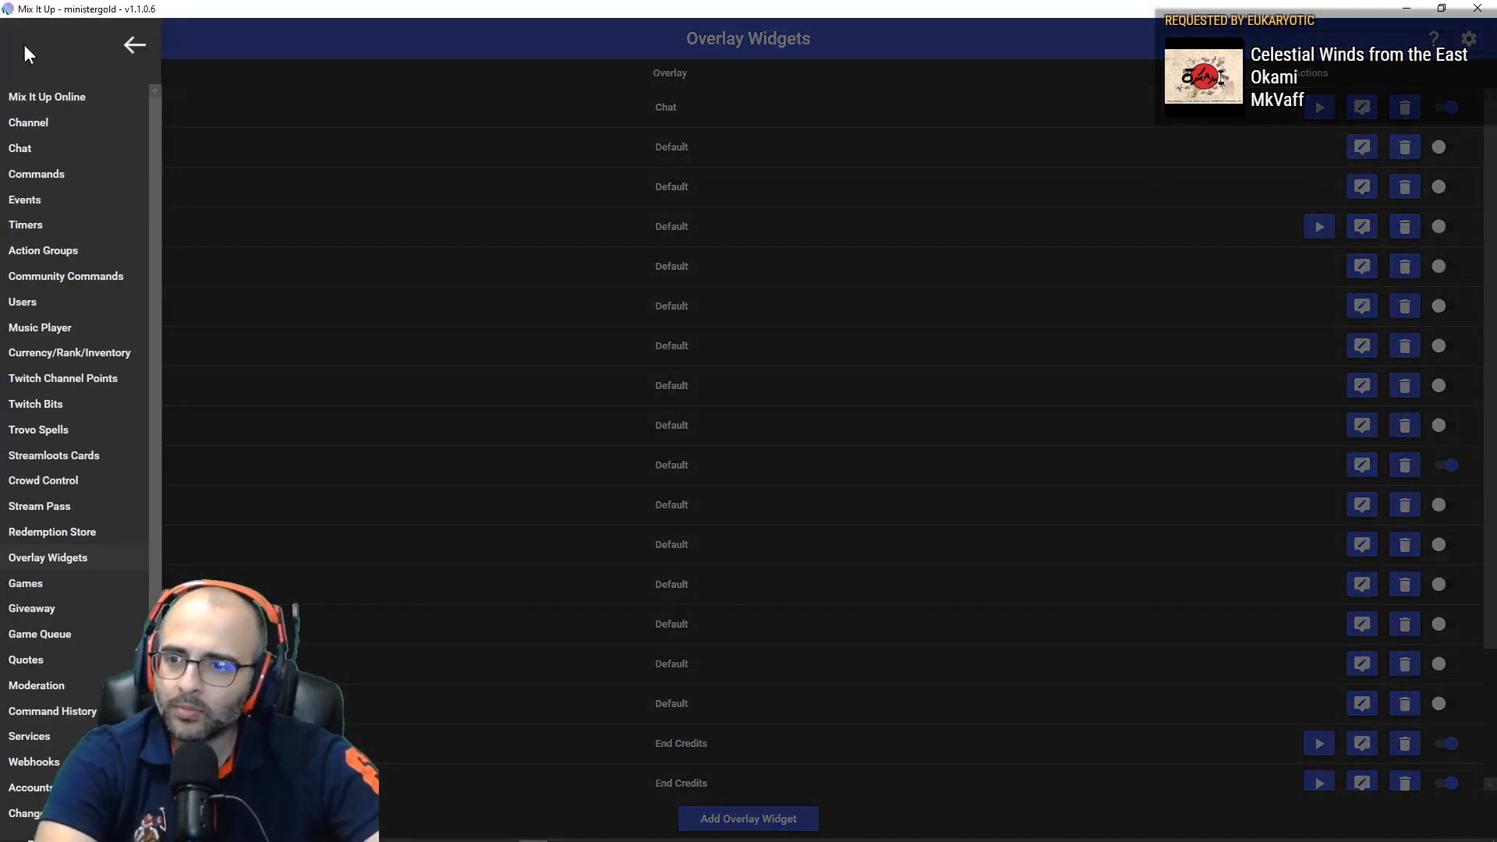
left_click(46, 170)
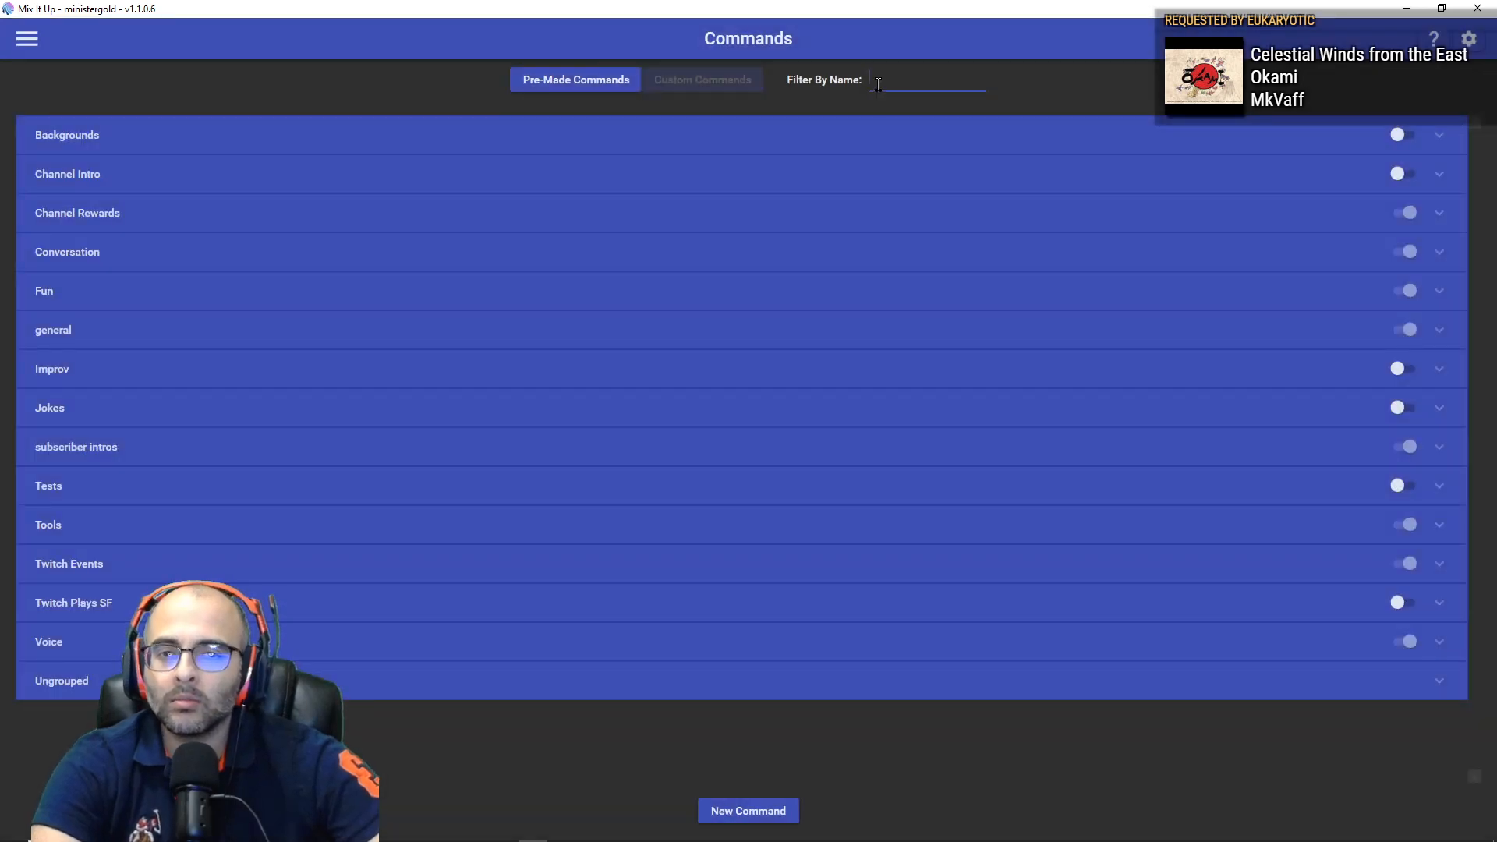
type("rainwave")
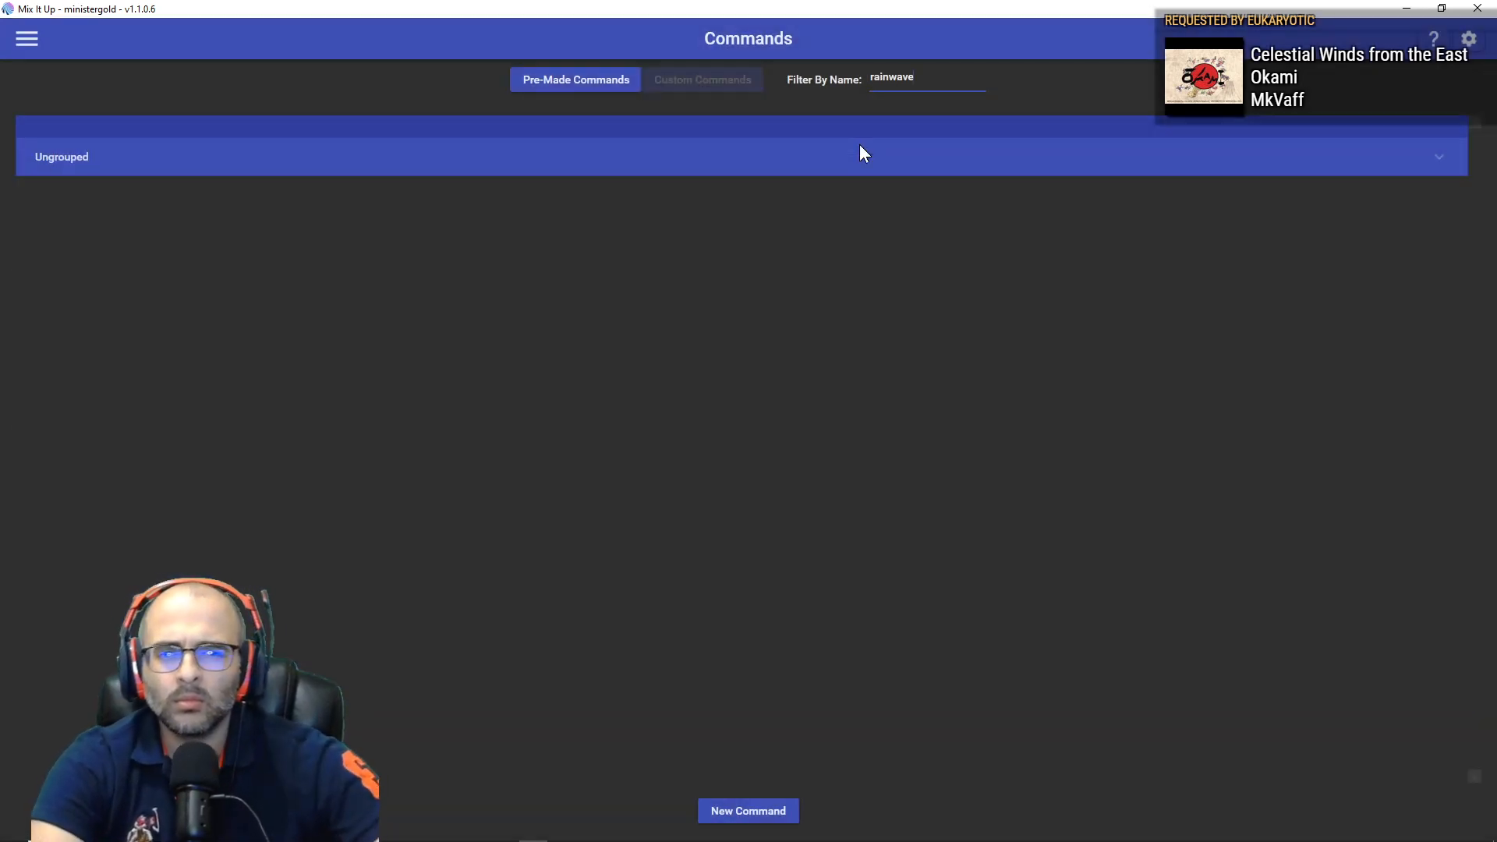
left_click(794, 148)
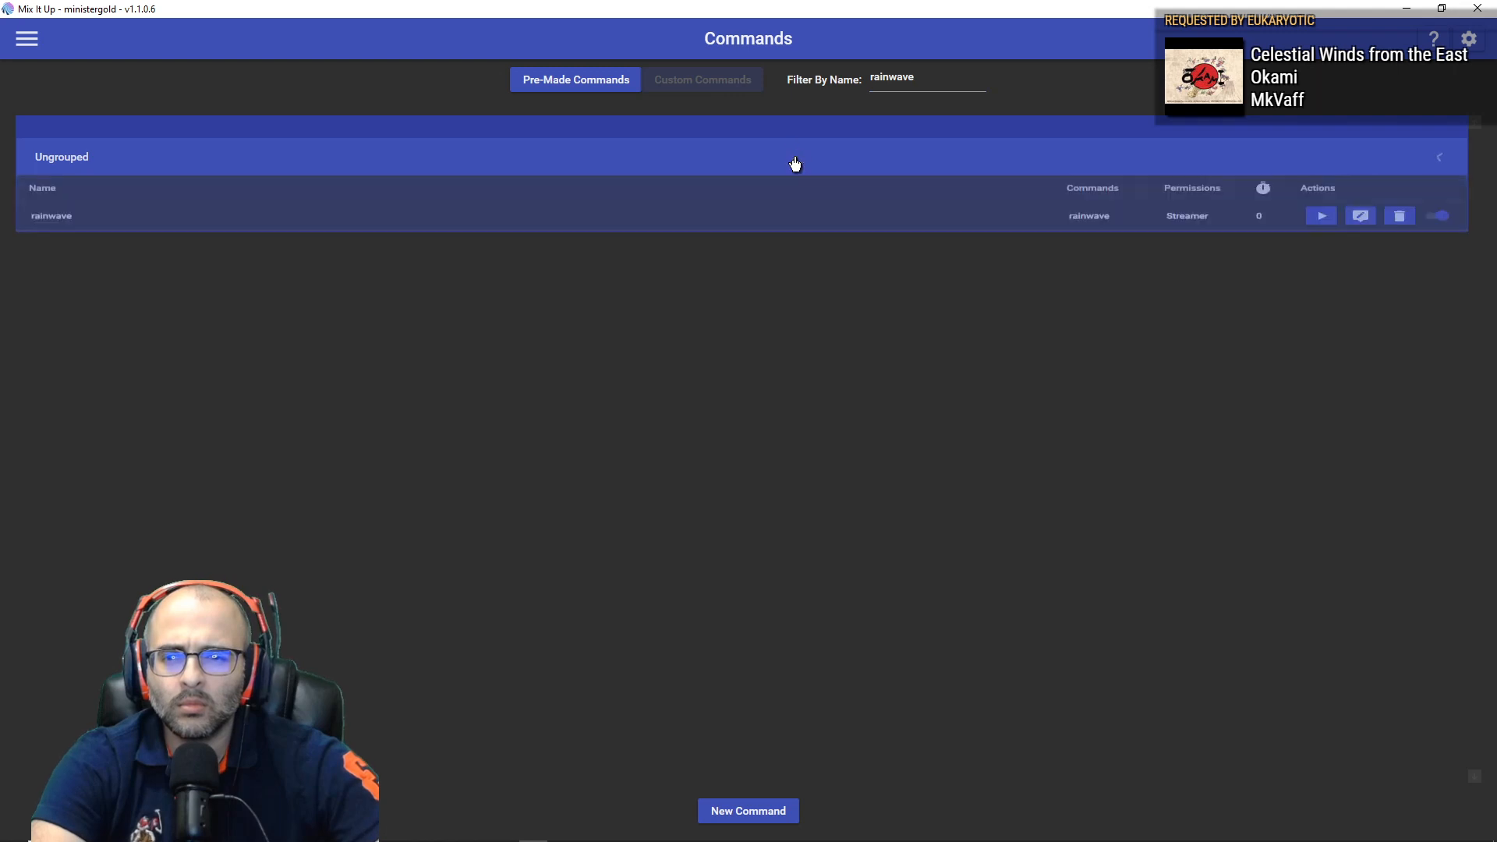
left_click(1369, 236)
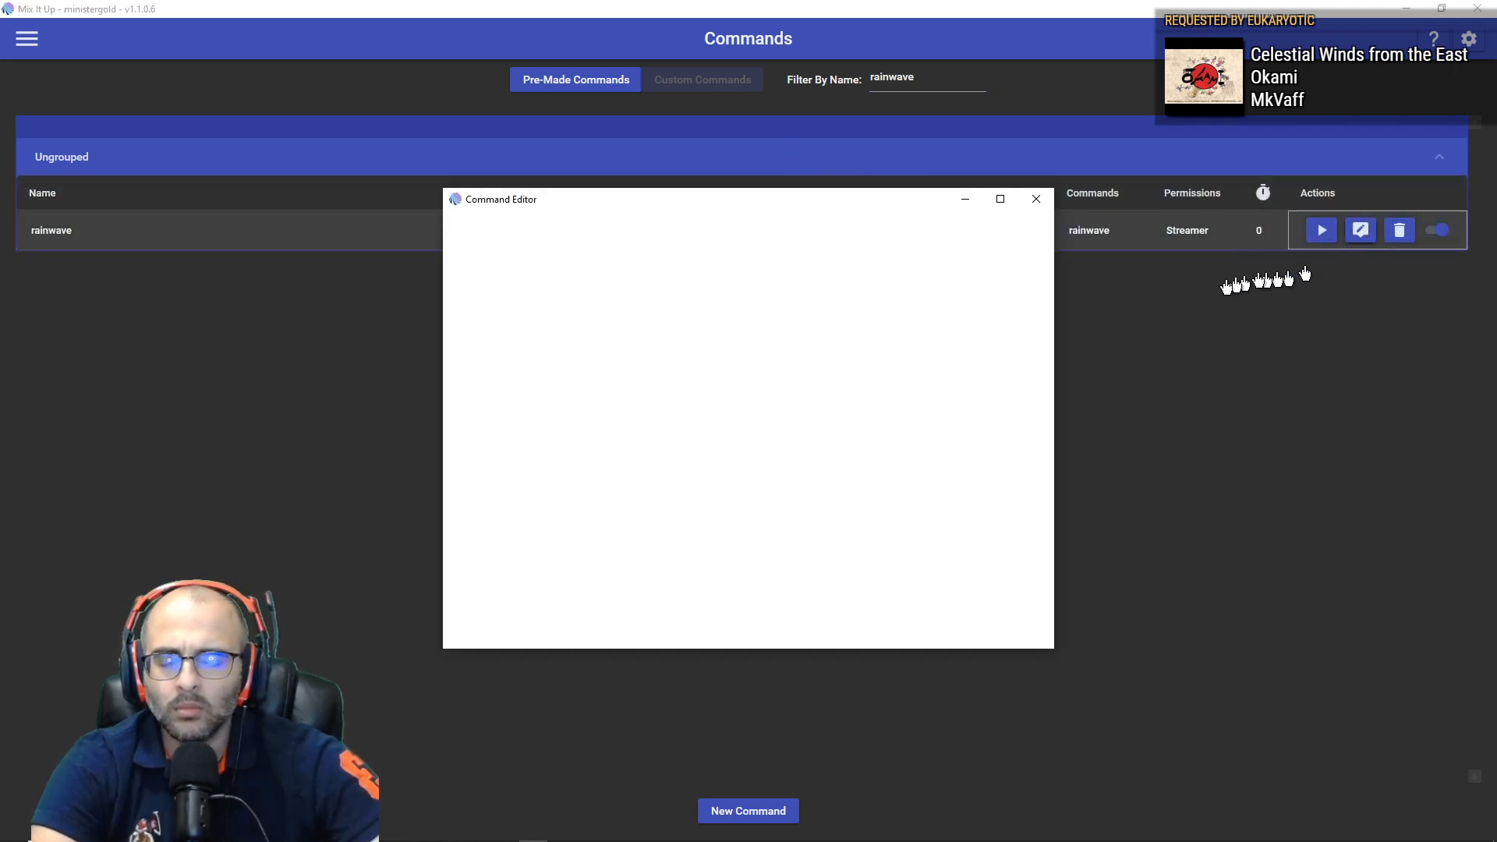
left_click(1001, 200)
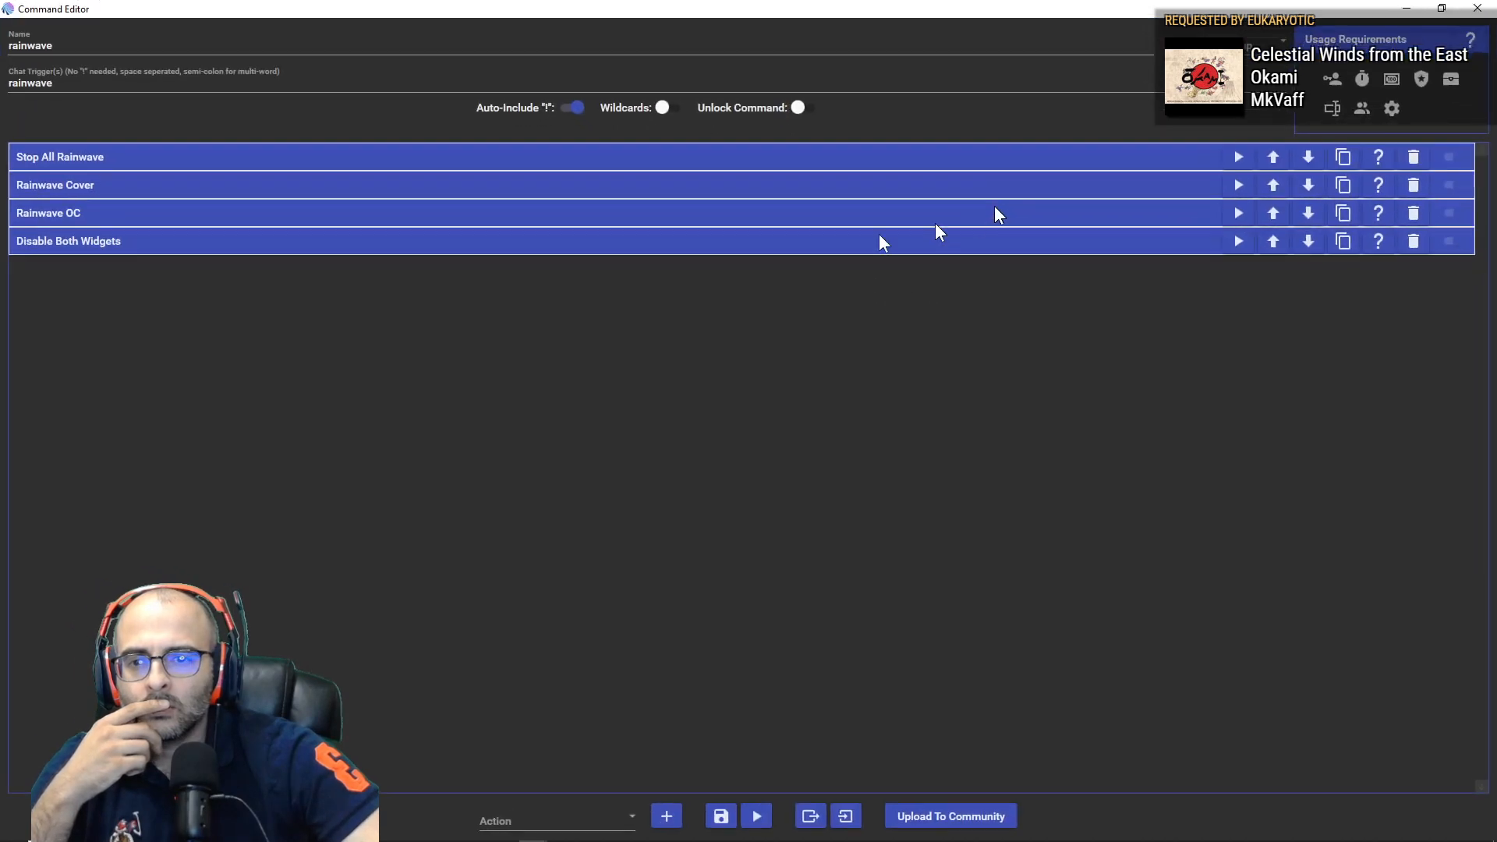
Step: Expand the Rainwave OC conditional, bring the chat window over the editor, and enter "!rainwave oc" as the chat message
left_click(106, 210)
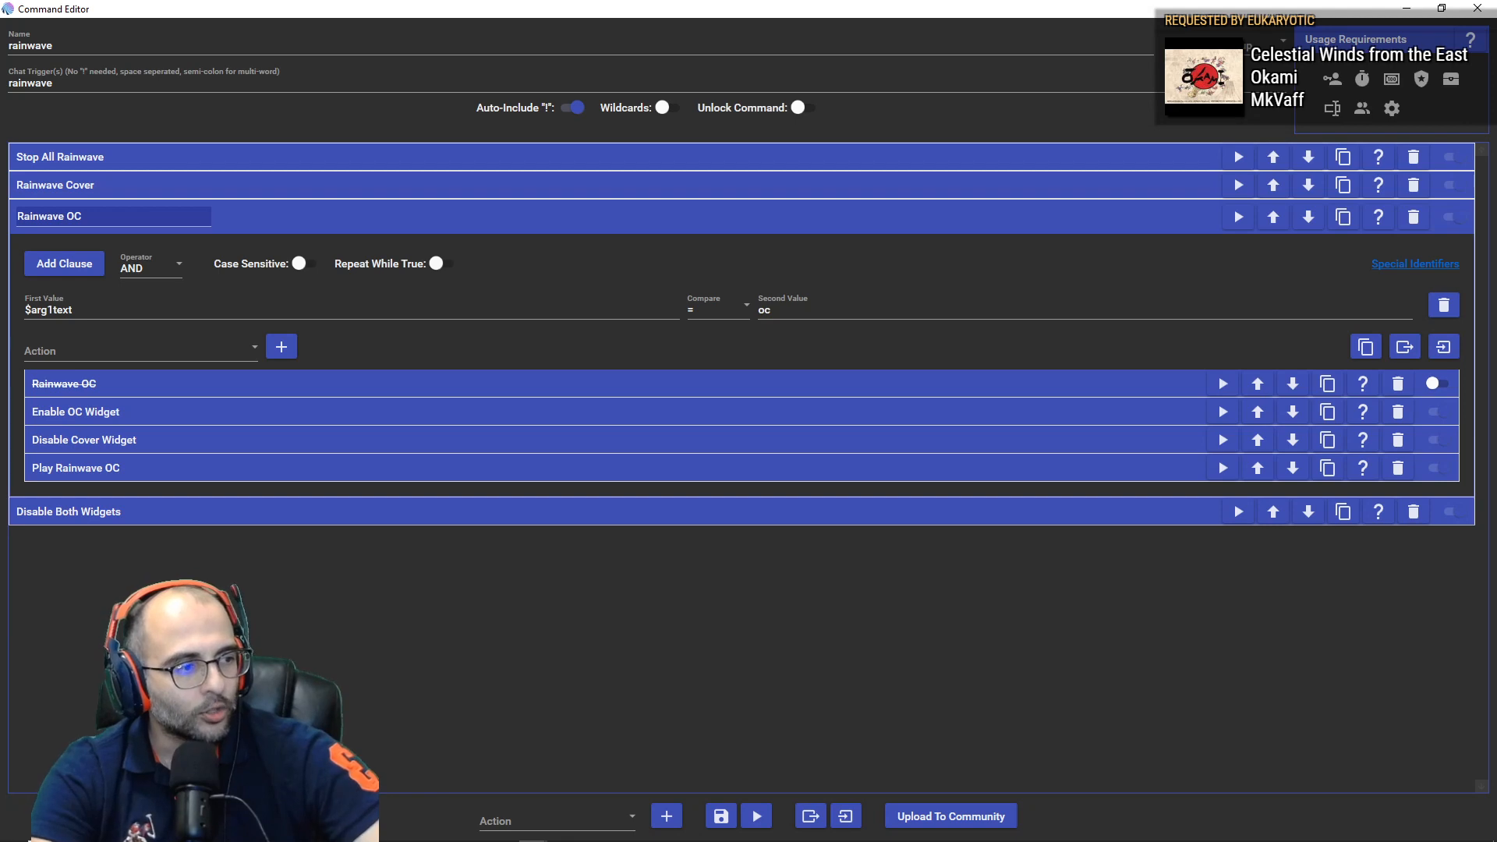
left_click_drag(1496, 156, 1240, 65)
left_click(1220, 799)
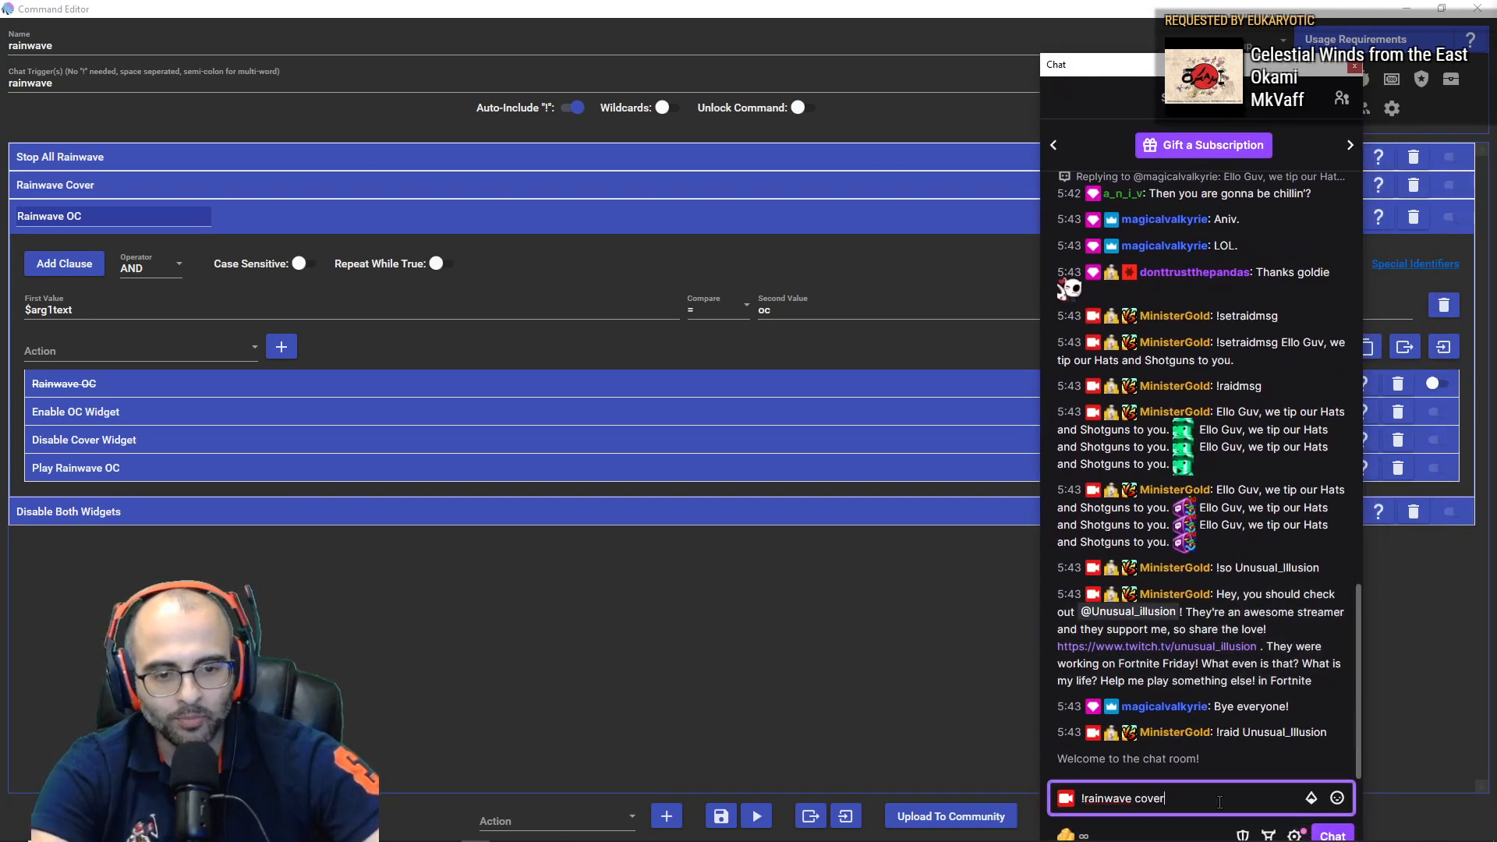
double_click(1220, 798)
type("oc")
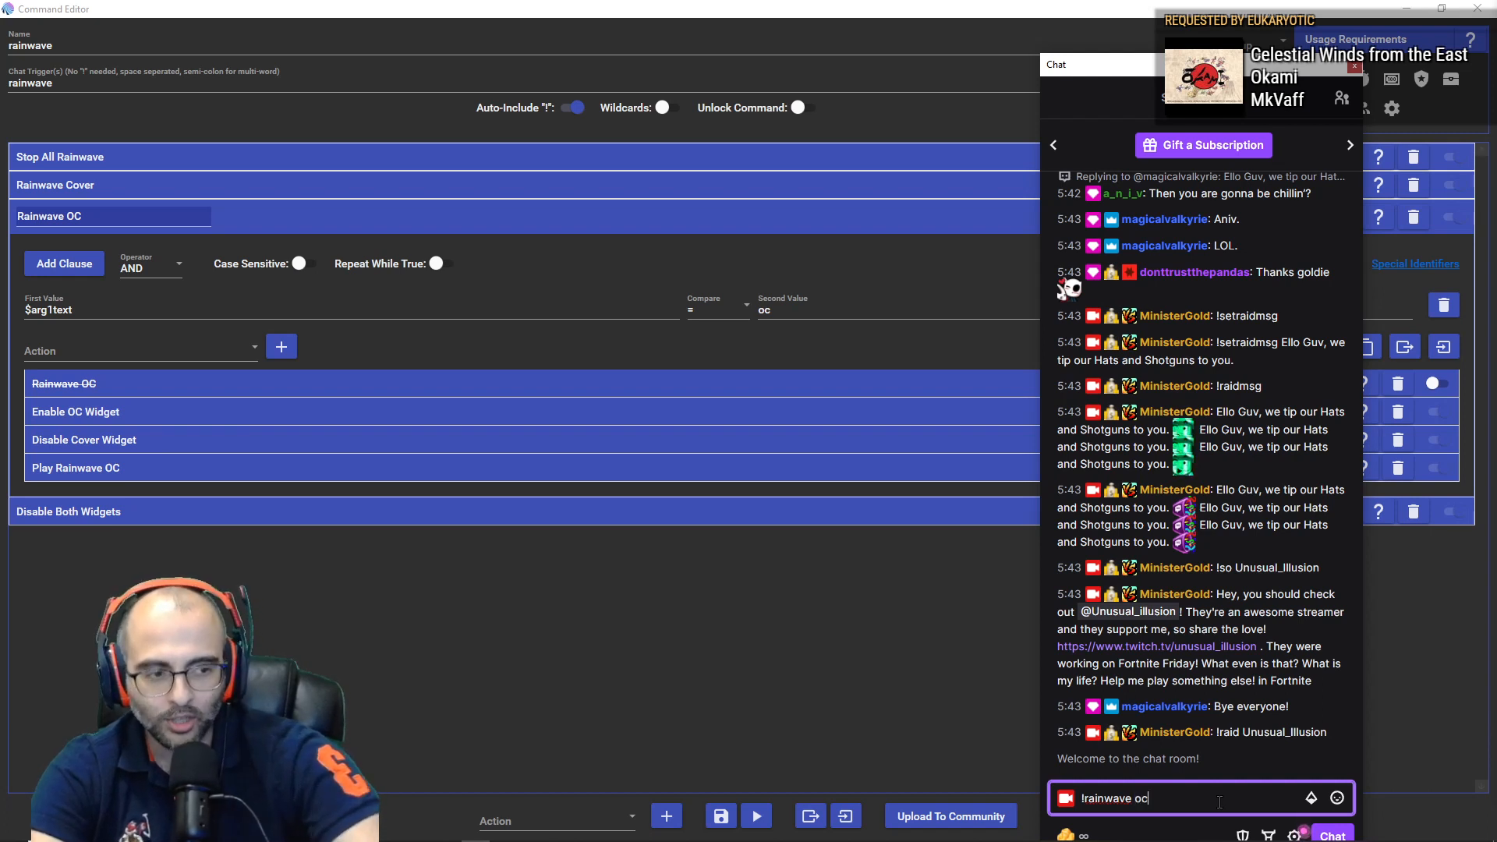
key("Return")
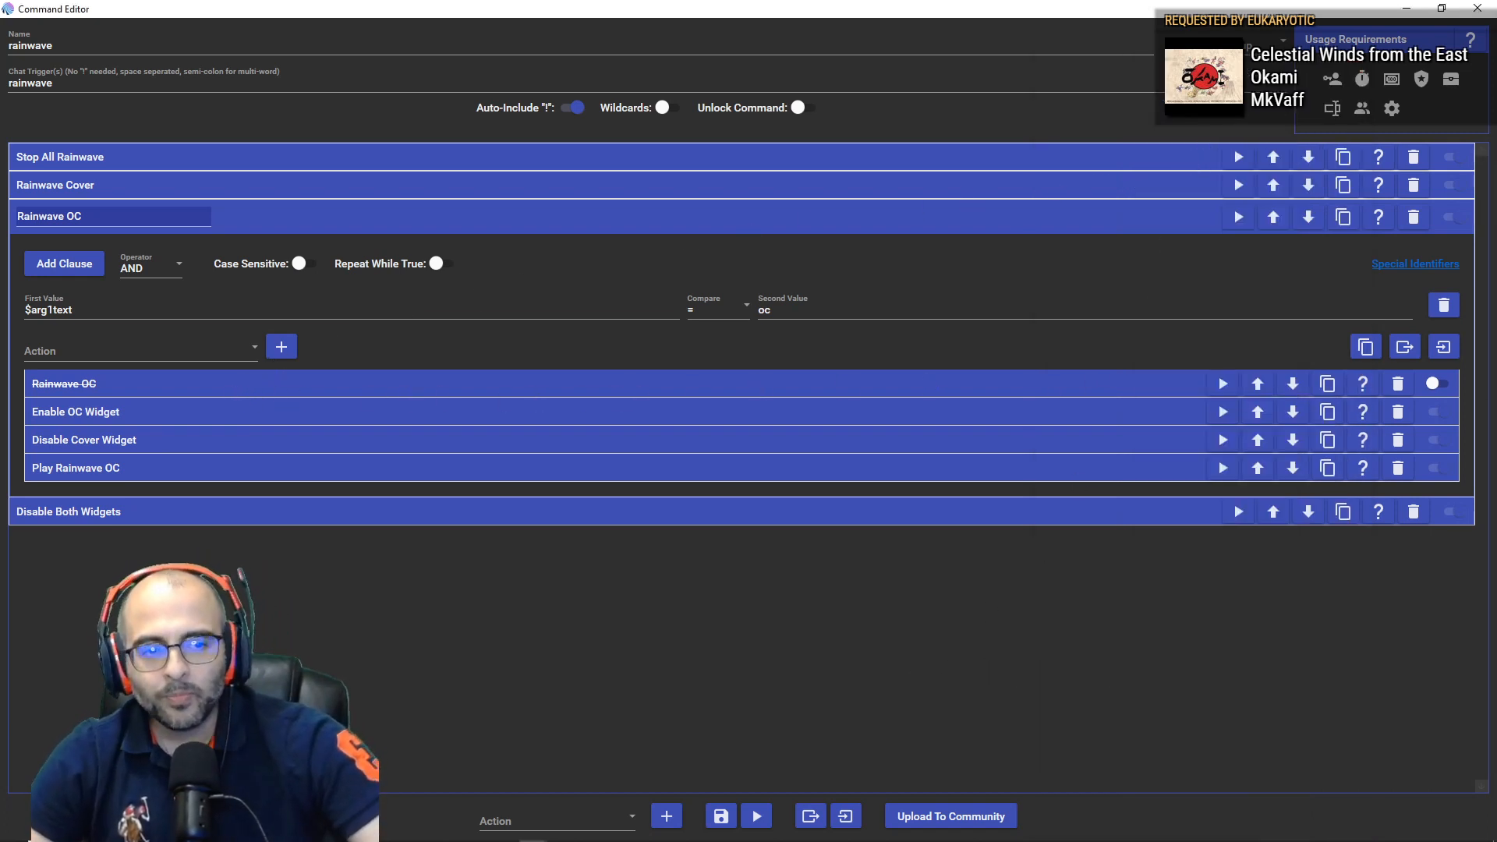
Step: Delete the disabled Rainwave OC action inside the conditional and expand the Enable OC Widget action
left_click(1397, 384)
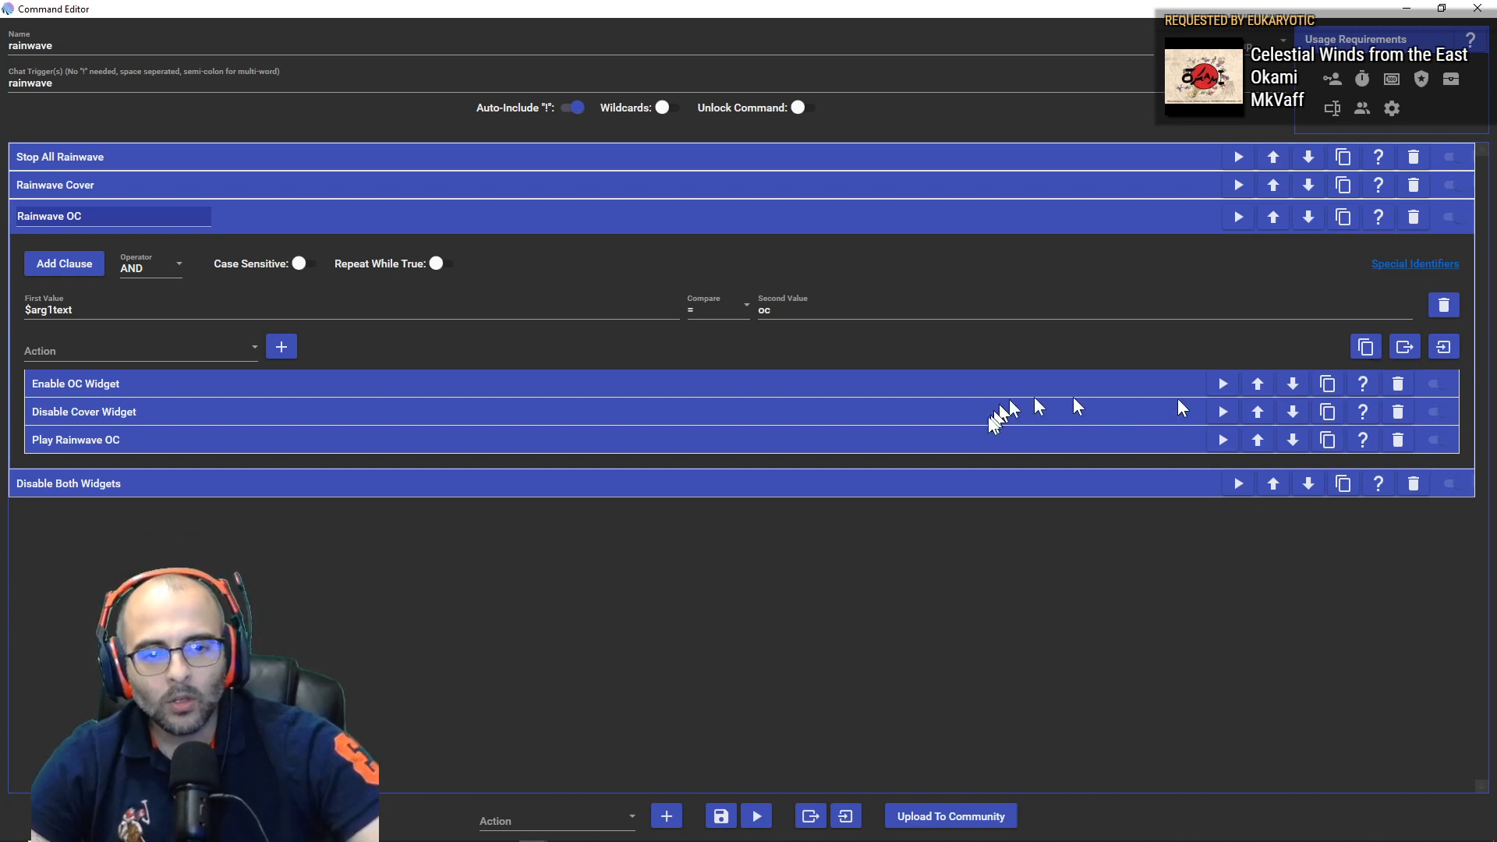
left_click(384, 386)
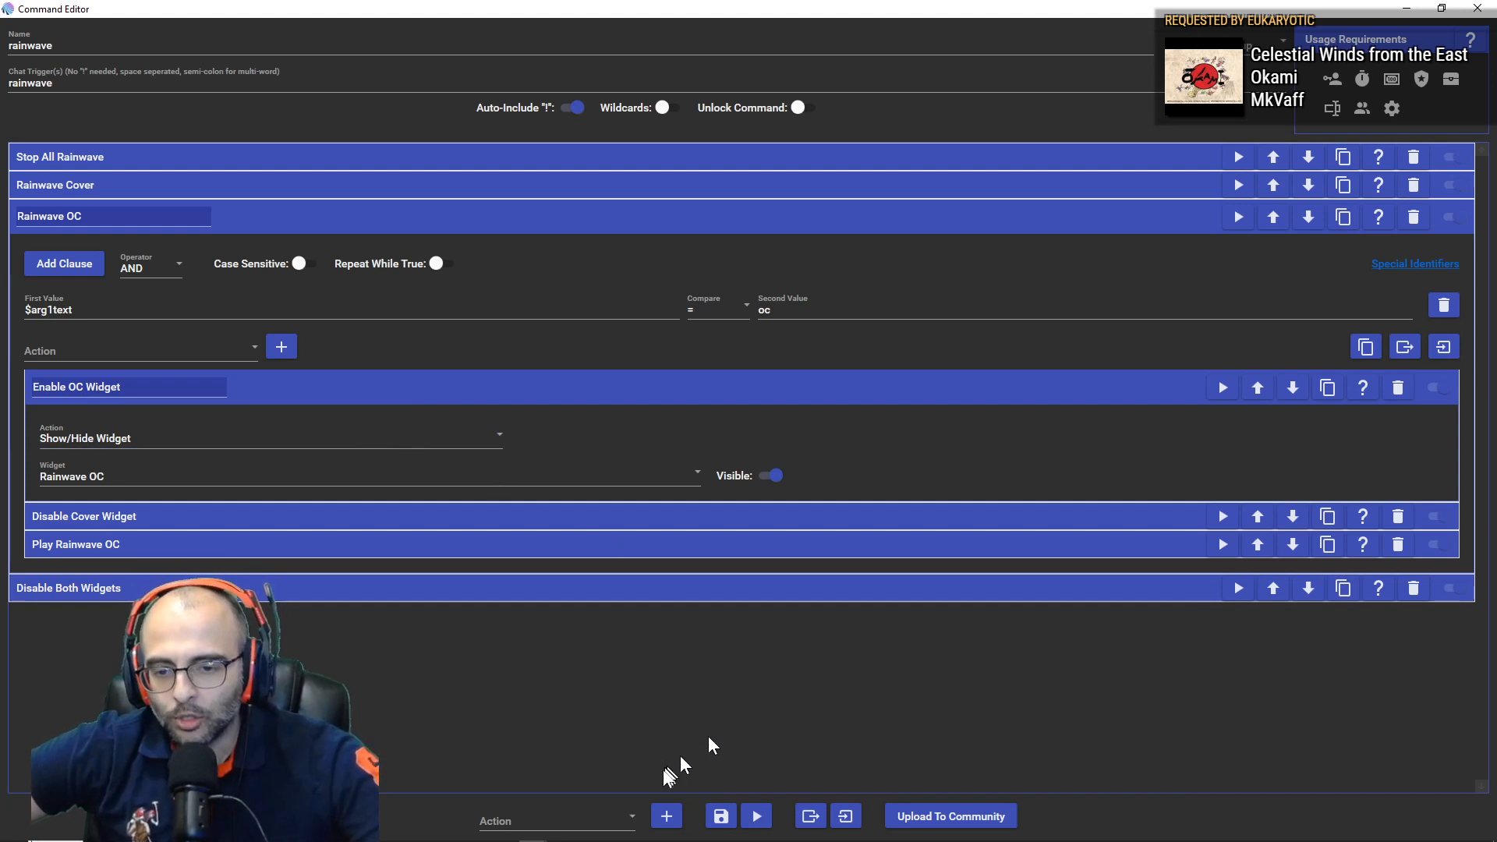
Step: Add an Overlay (Images & Videos) action inside the Rainwave OC conditional
left_click(611, 825)
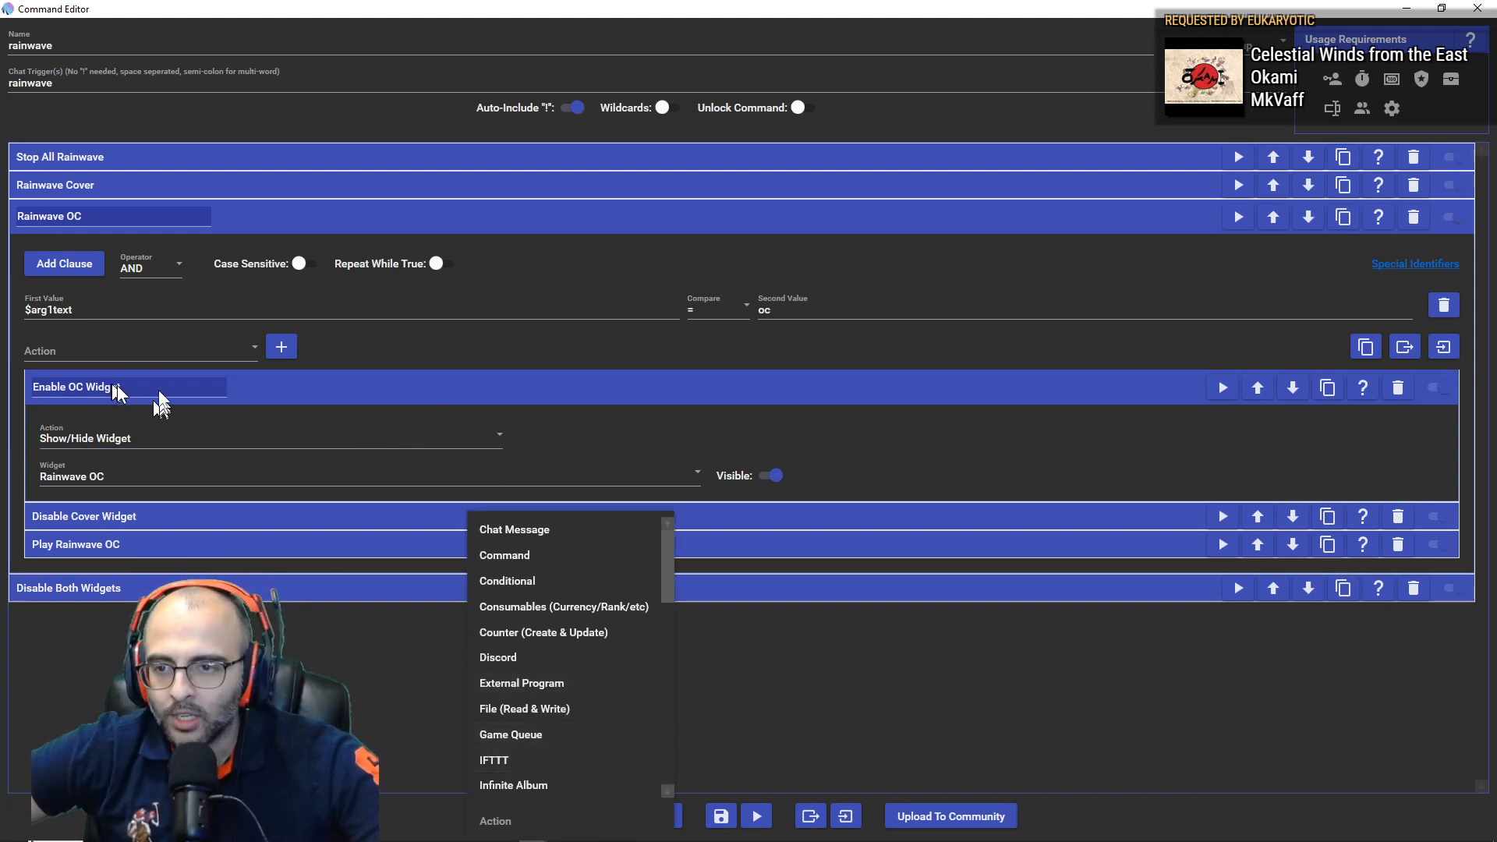
left_click(179, 354)
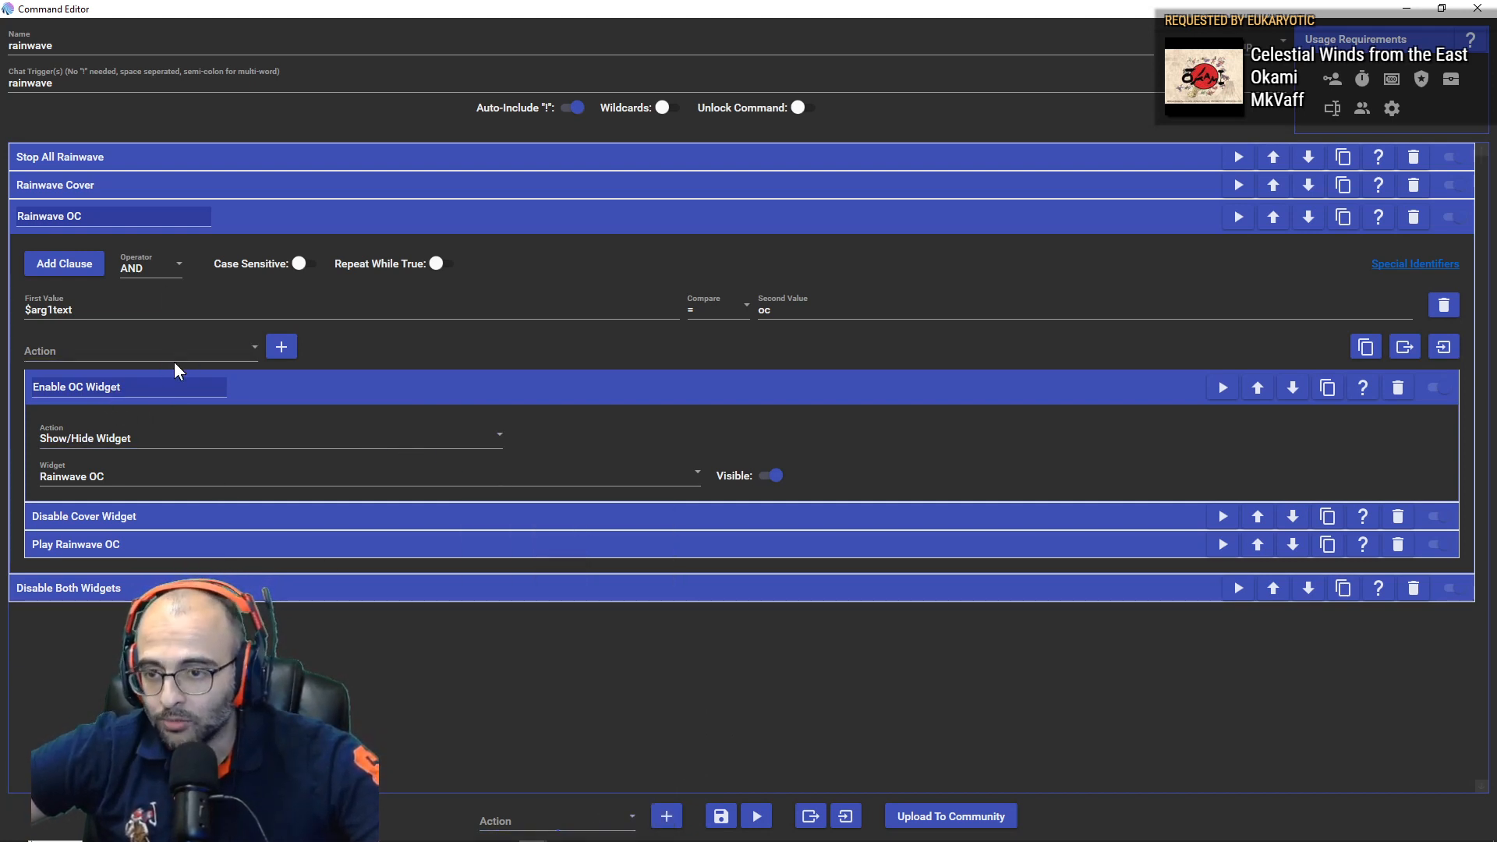
left_click(175, 356)
scroll(152, 462, "down", 2)
scroll(152, 461, "down", 1)
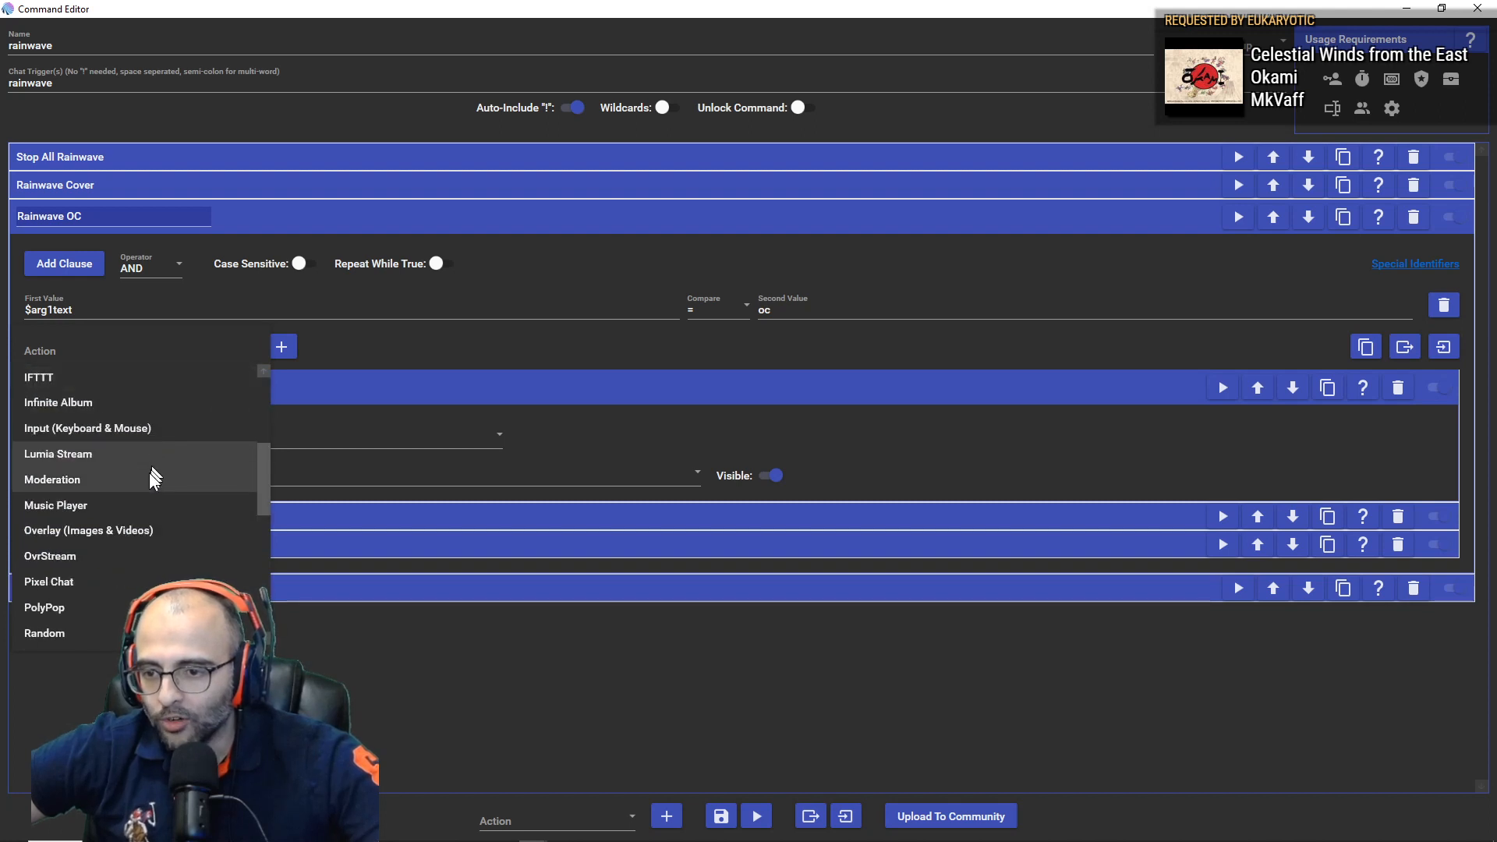
left_click(108, 526)
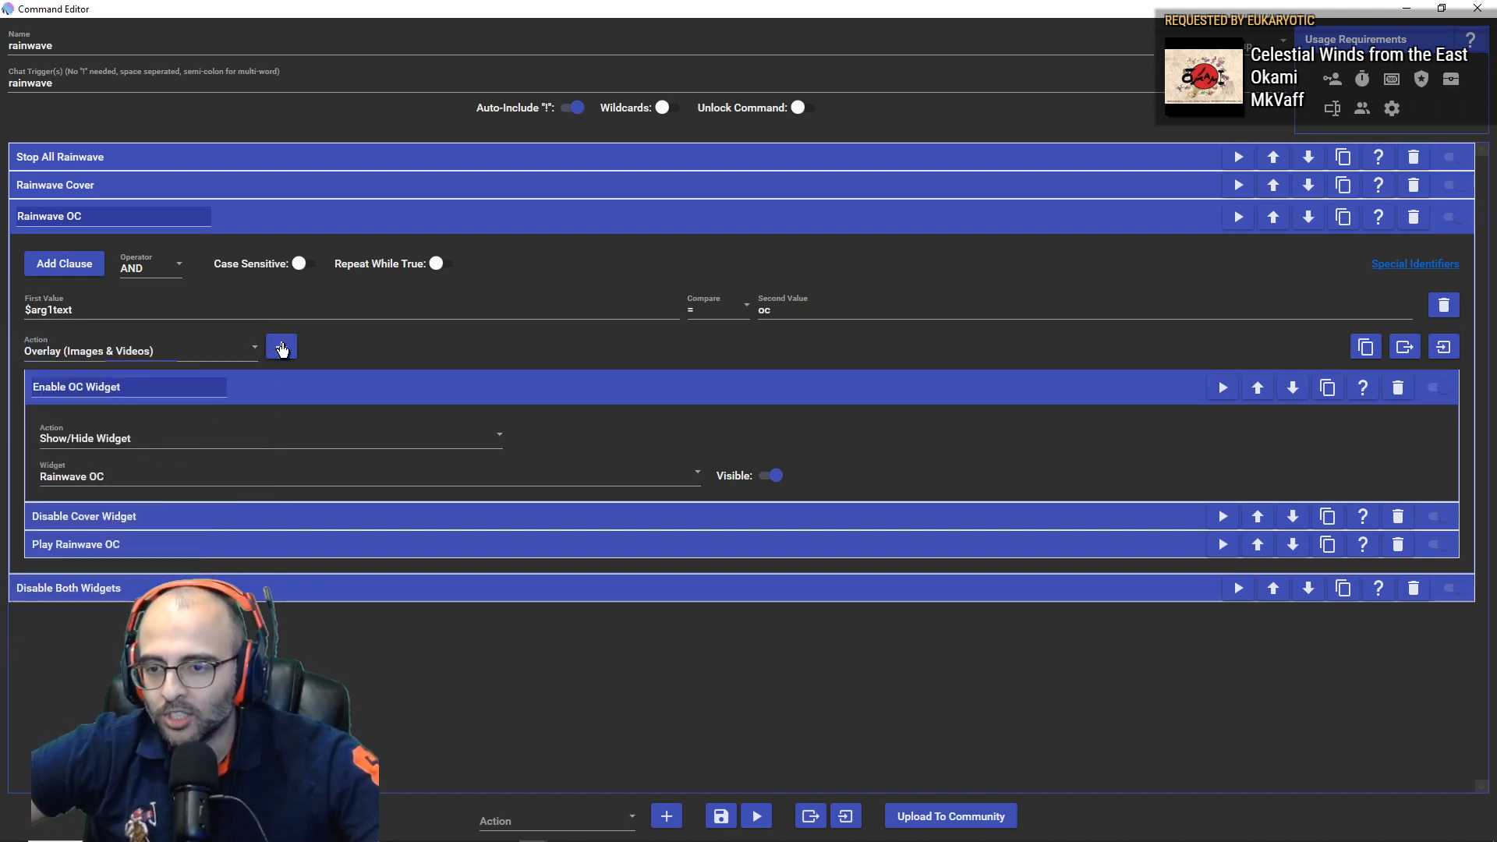
left_click(281, 347)
Step: Set the new overlay action to Show/Hide Widget with the Rainwave OC widget visible, and delete this demonstration action
left_click(156, 628)
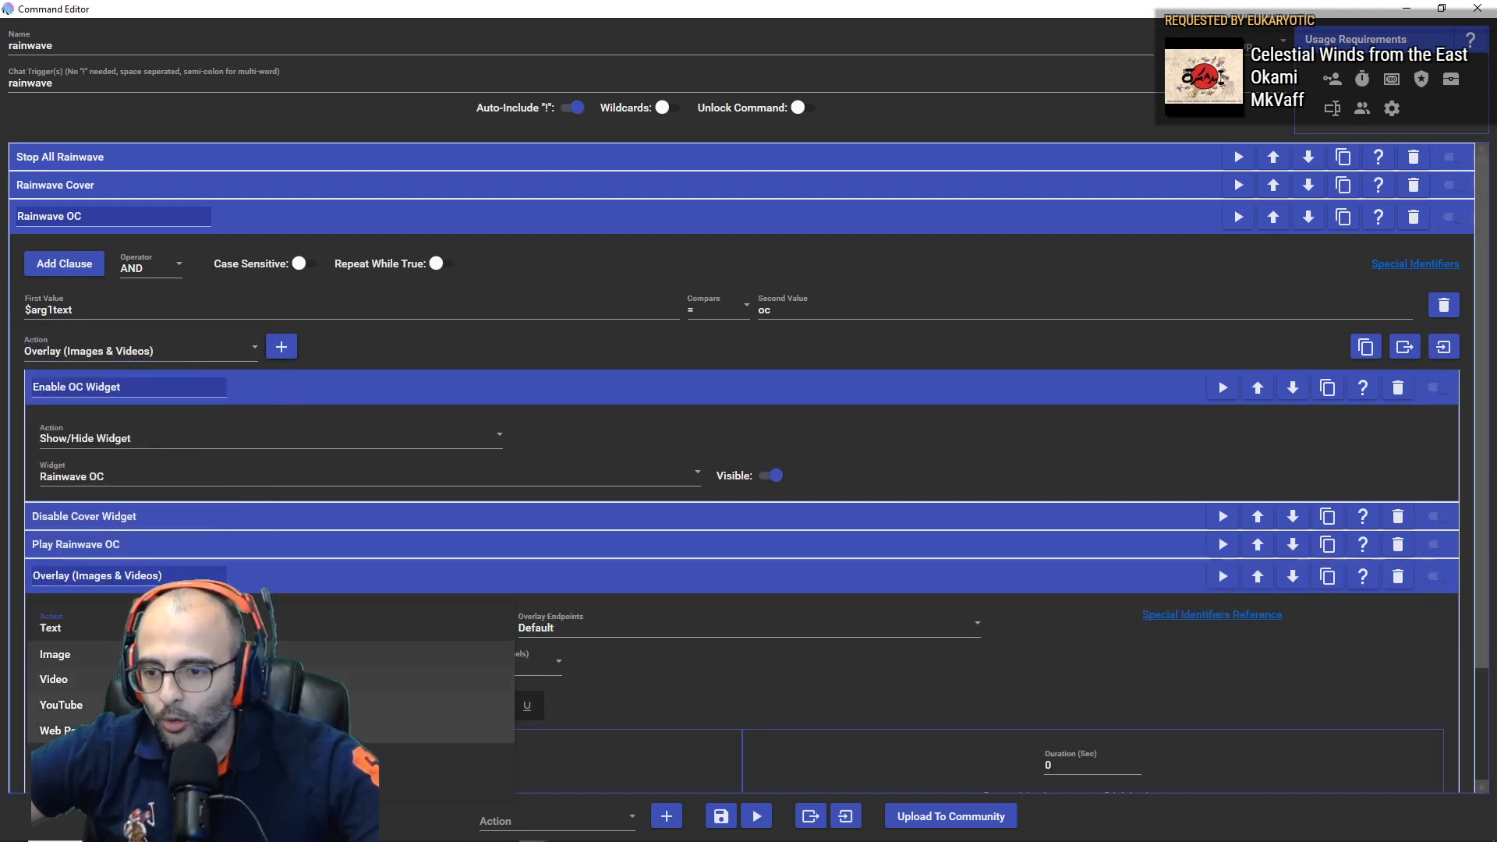
left_click(156, 782)
left_click(124, 665)
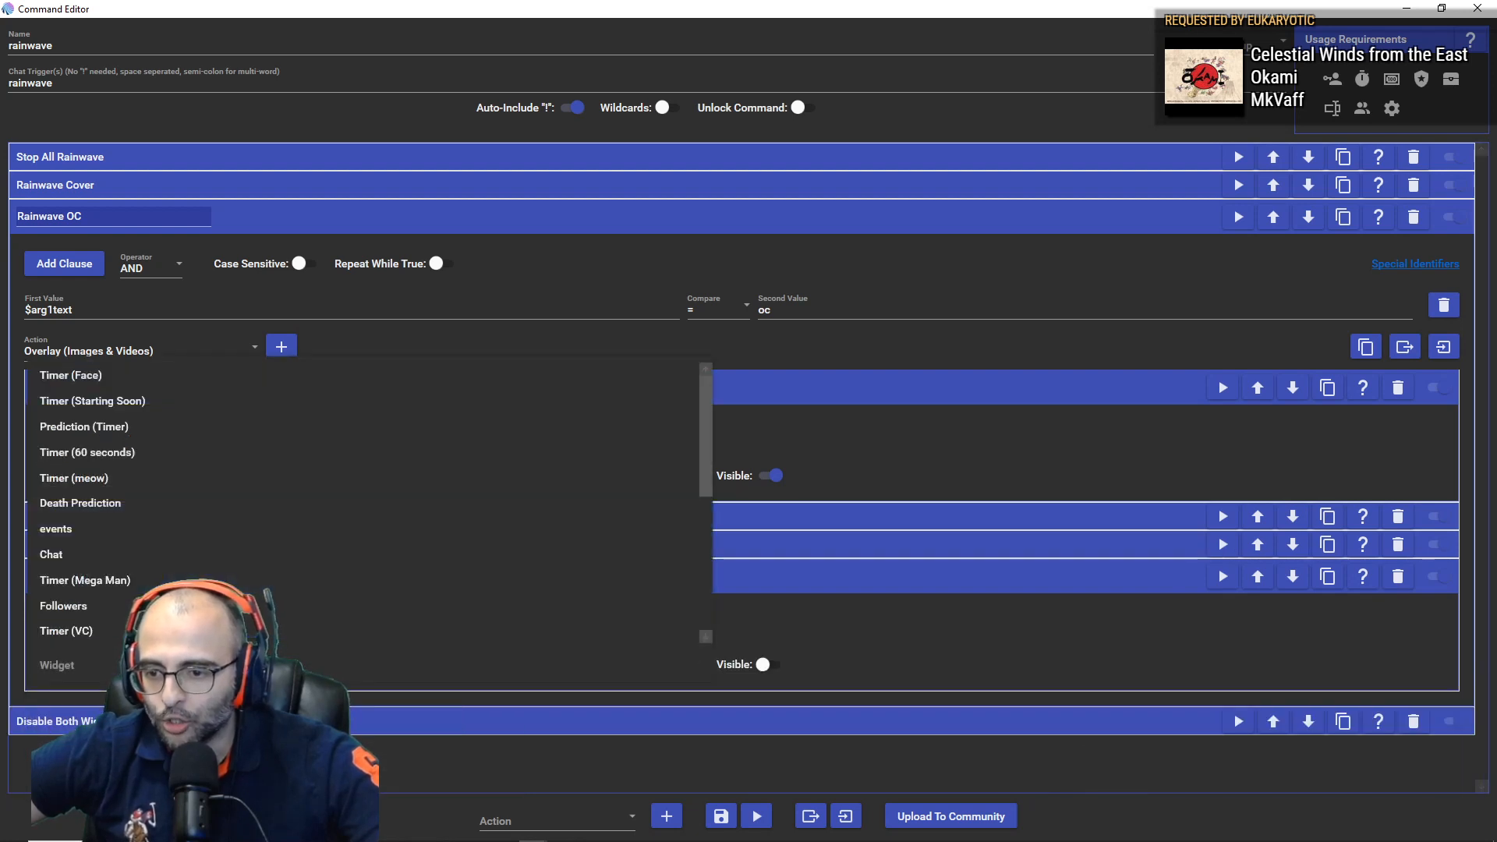
scroll(111, 609, "down", 5)
scroll(100, 503, "up", 5)
scroll(100, 507, "down", 8)
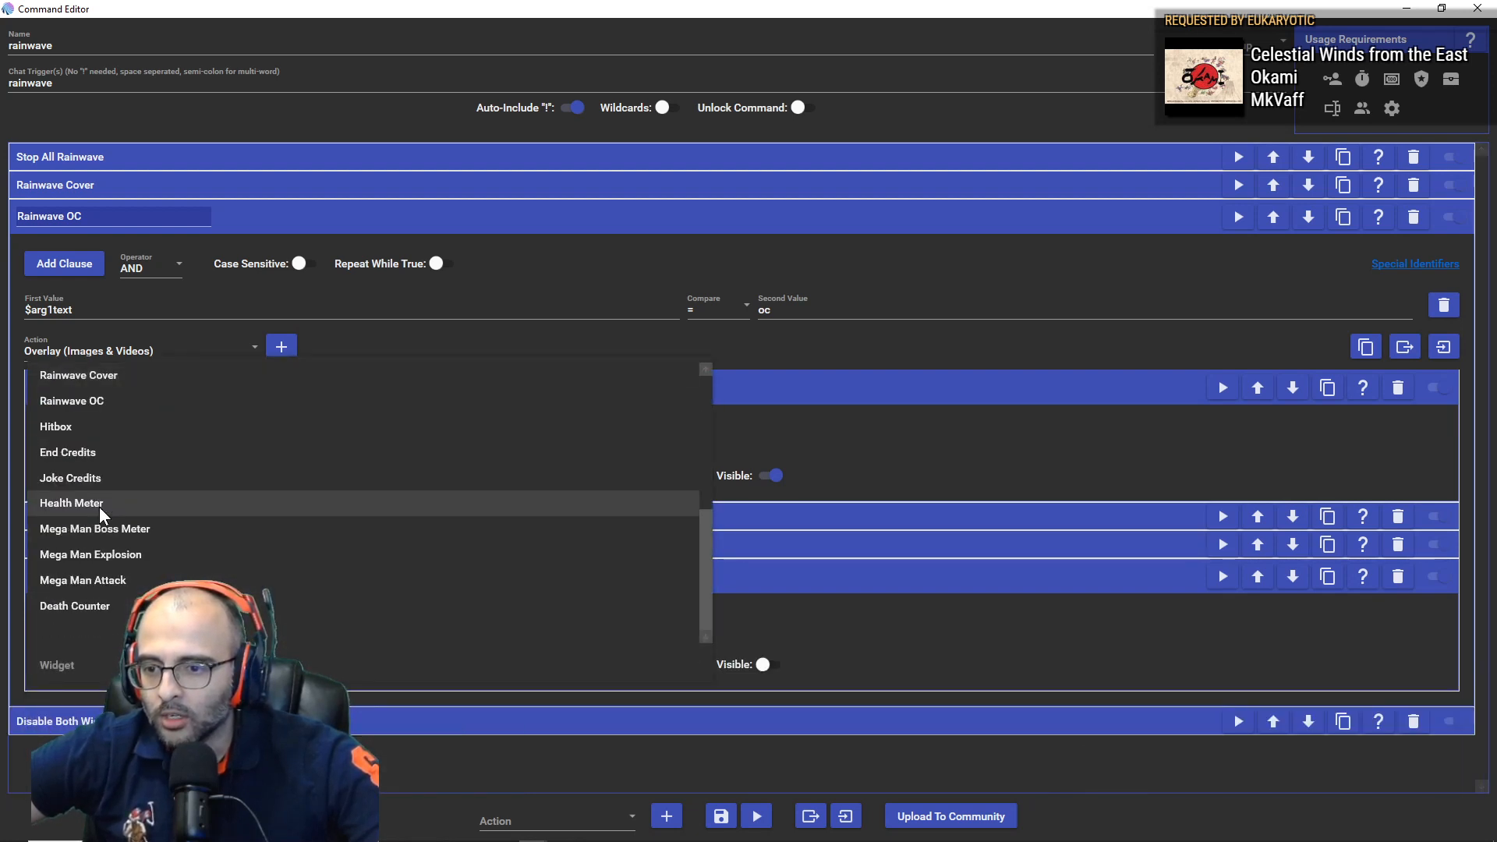
scroll(100, 507, "up", 8)
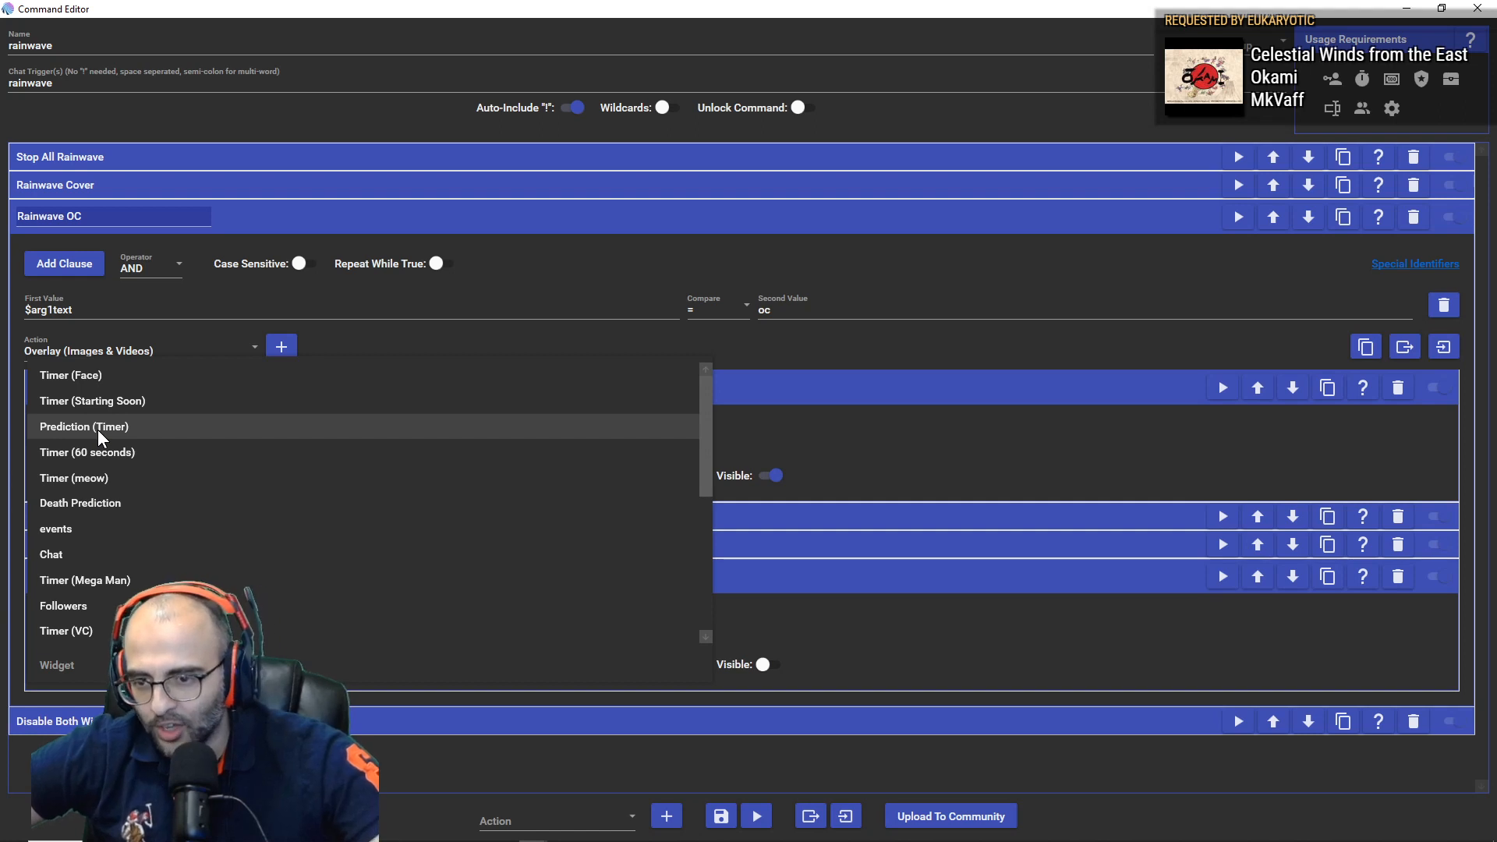
scroll(118, 462, "down", 1)
scroll(118, 461, "down", 1)
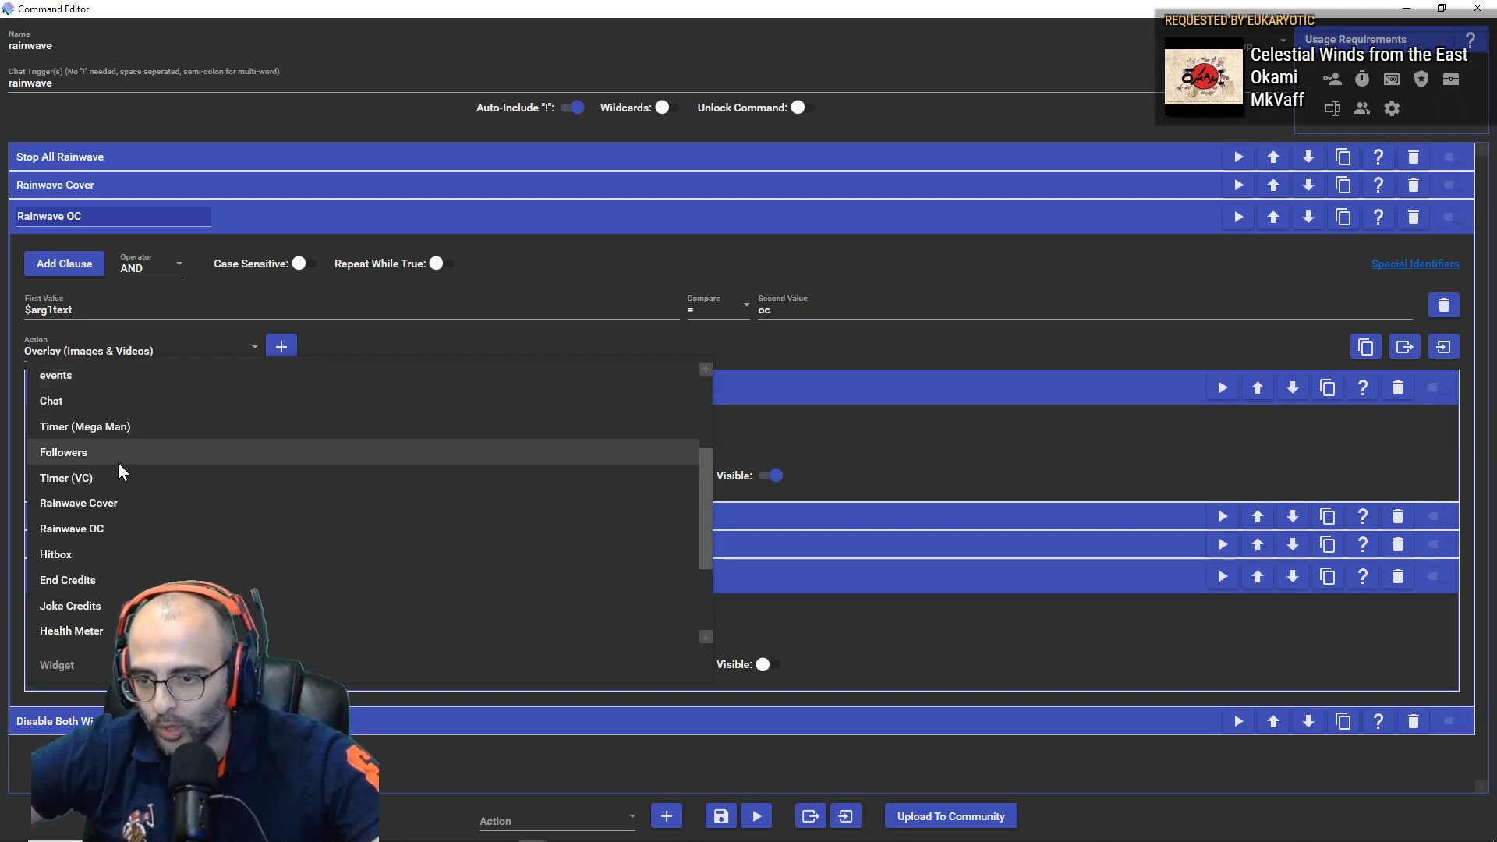
left_click(132, 518)
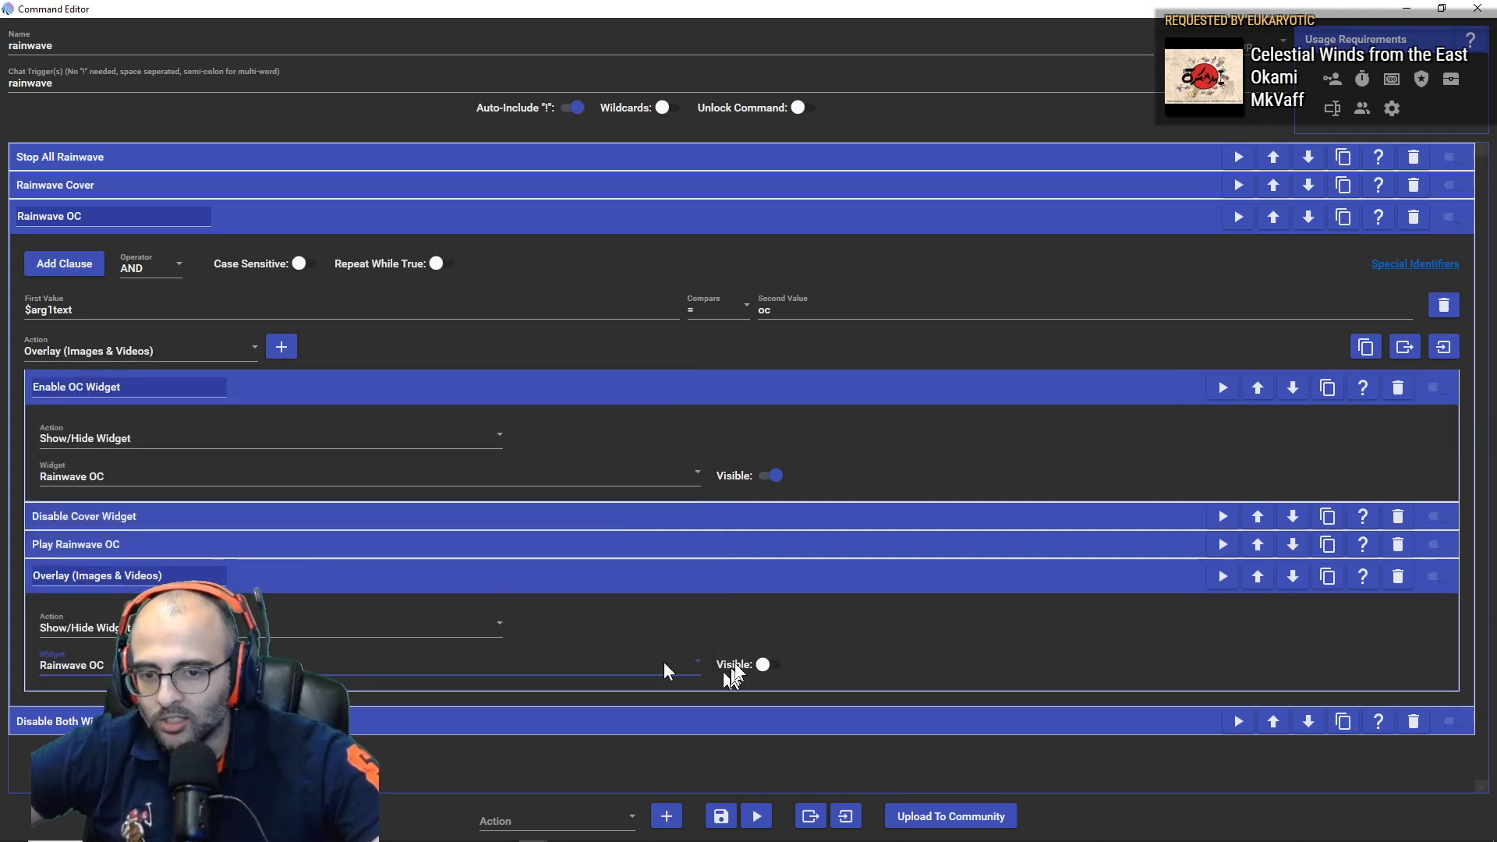
left_click(764, 665)
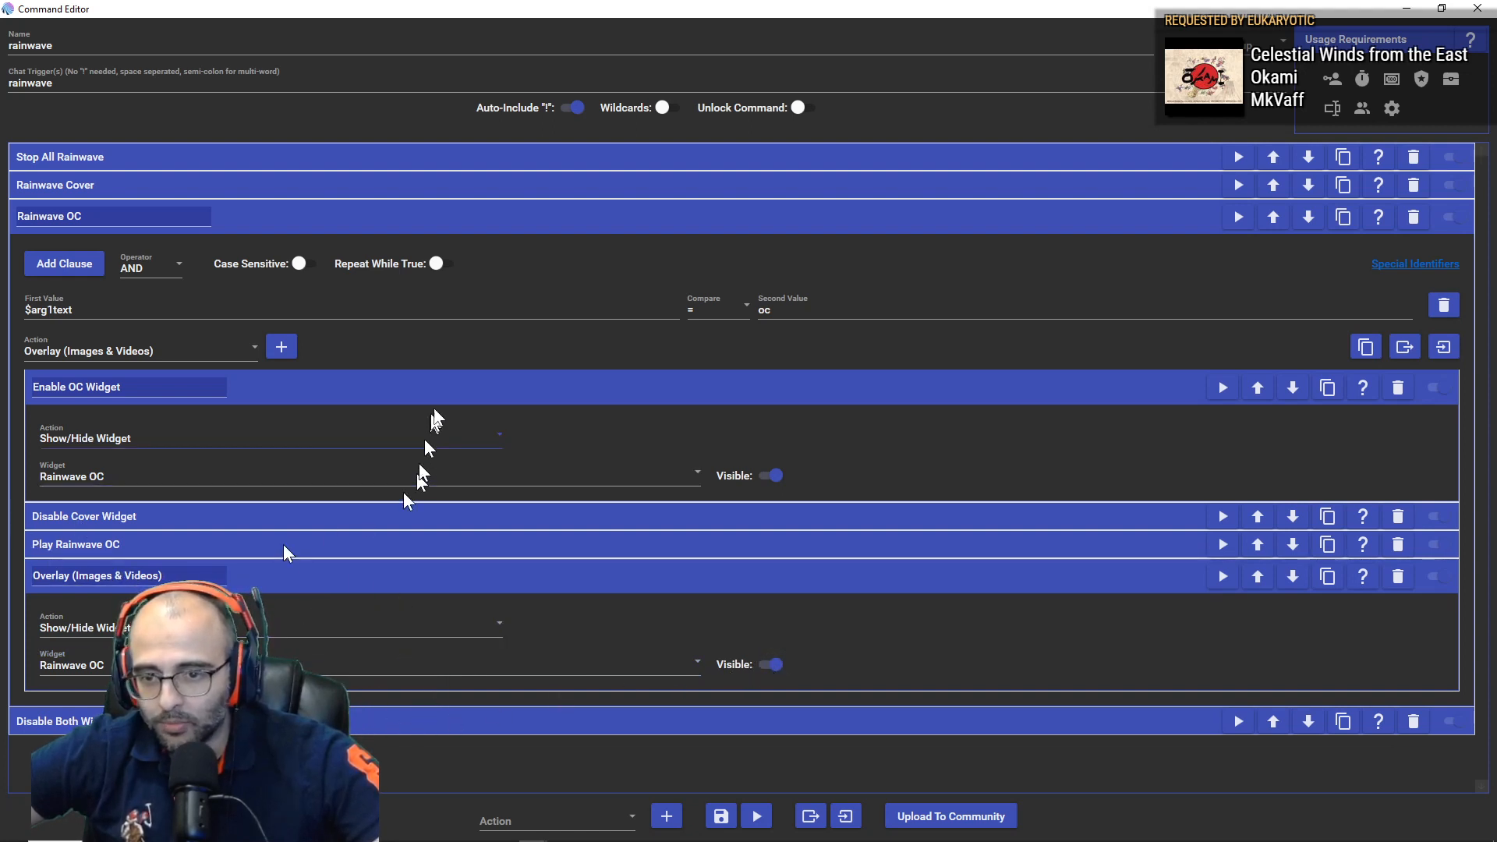
left_click(1399, 577)
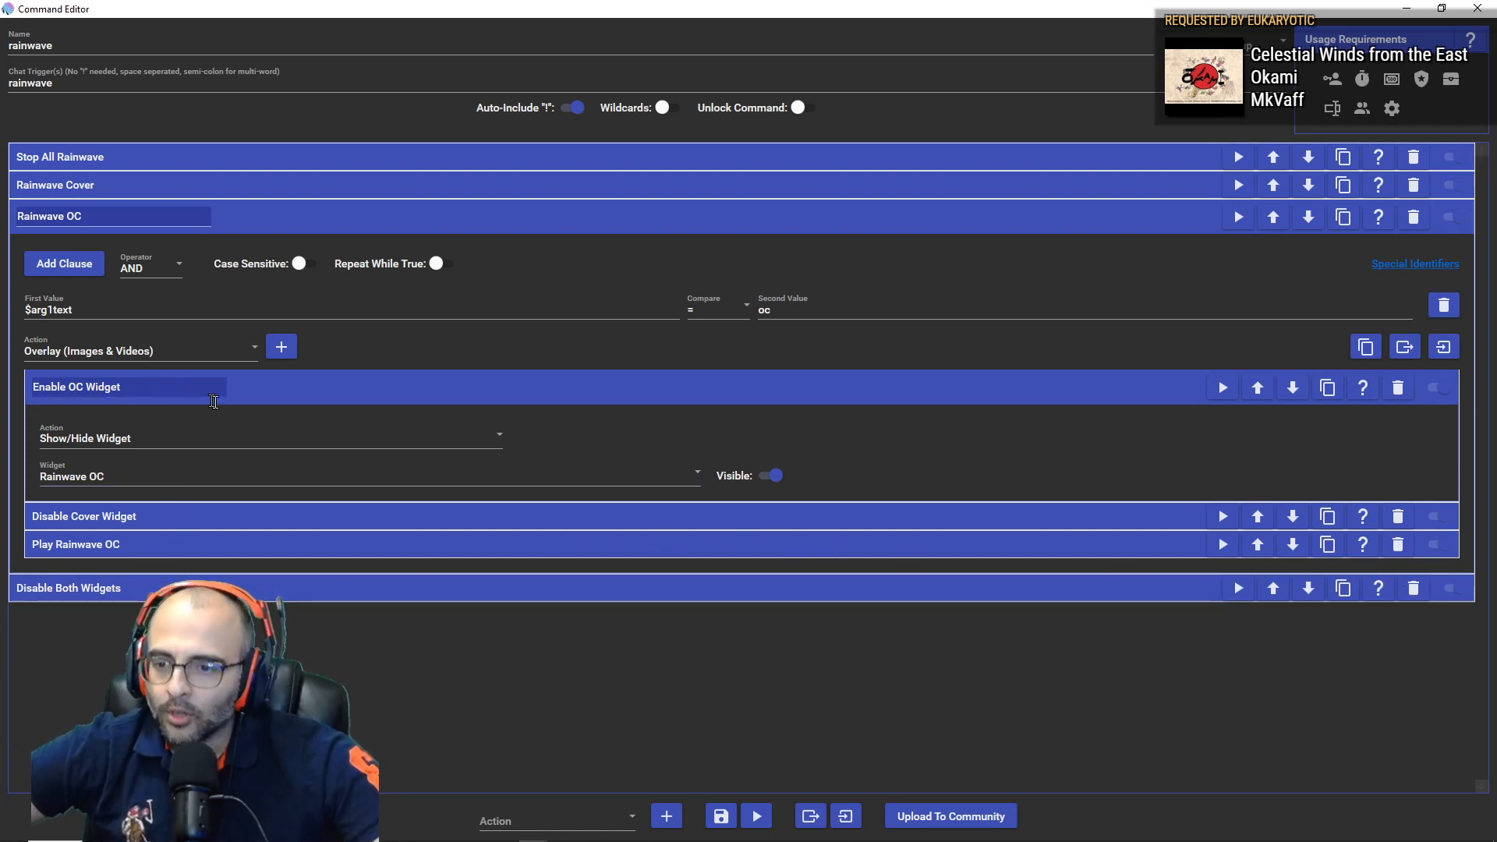
Step: Expand the Disable Cover Widget action inside the Rainwave OC conditional
left_click(208, 521)
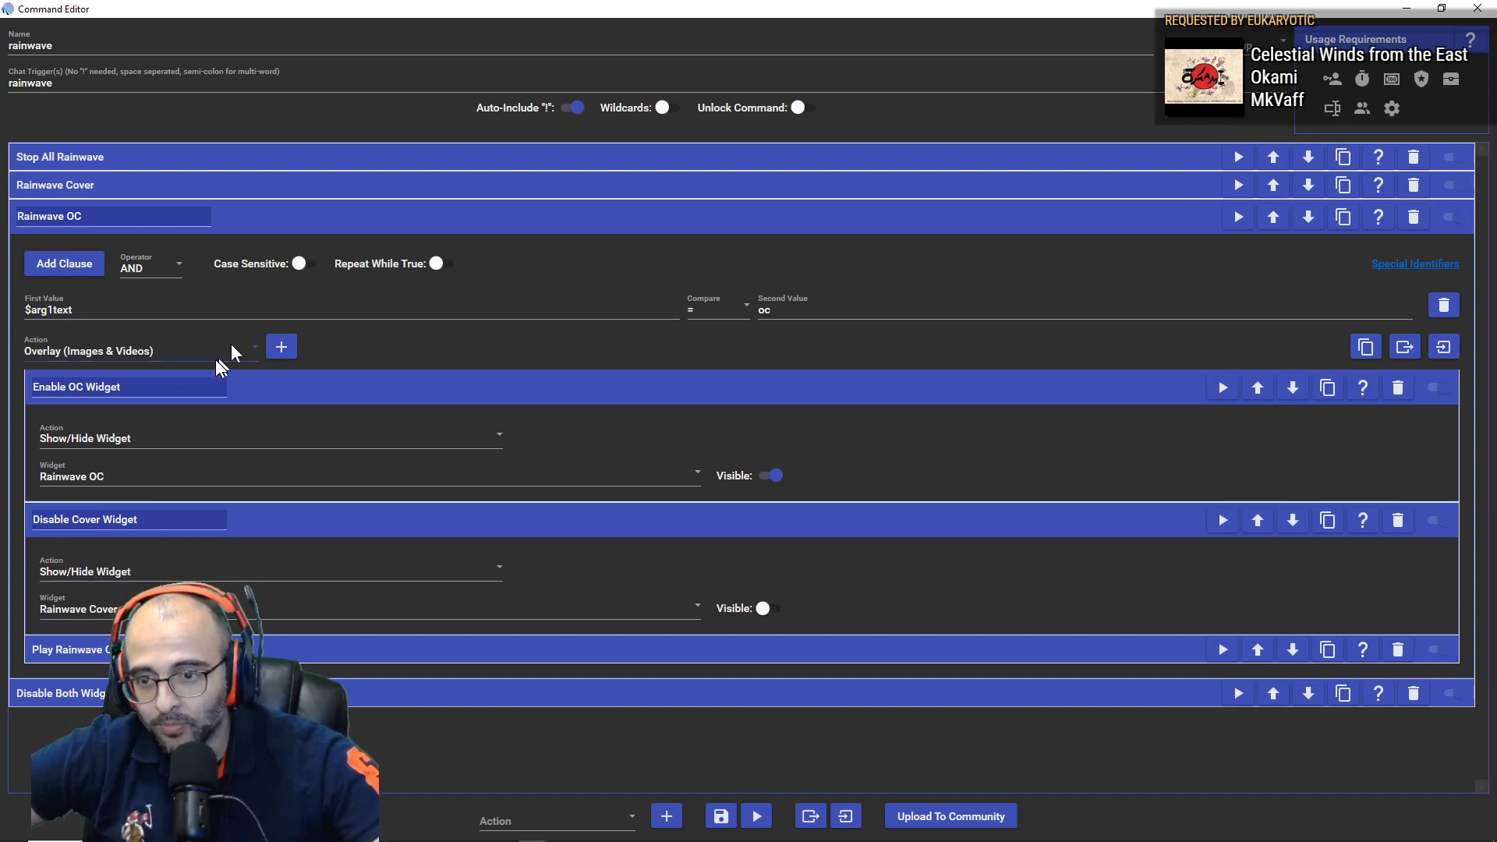
Step: Add another overlay action set to Show/Hide Widget with a Rainwave widget selected, and delete it again
left_click(282, 347)
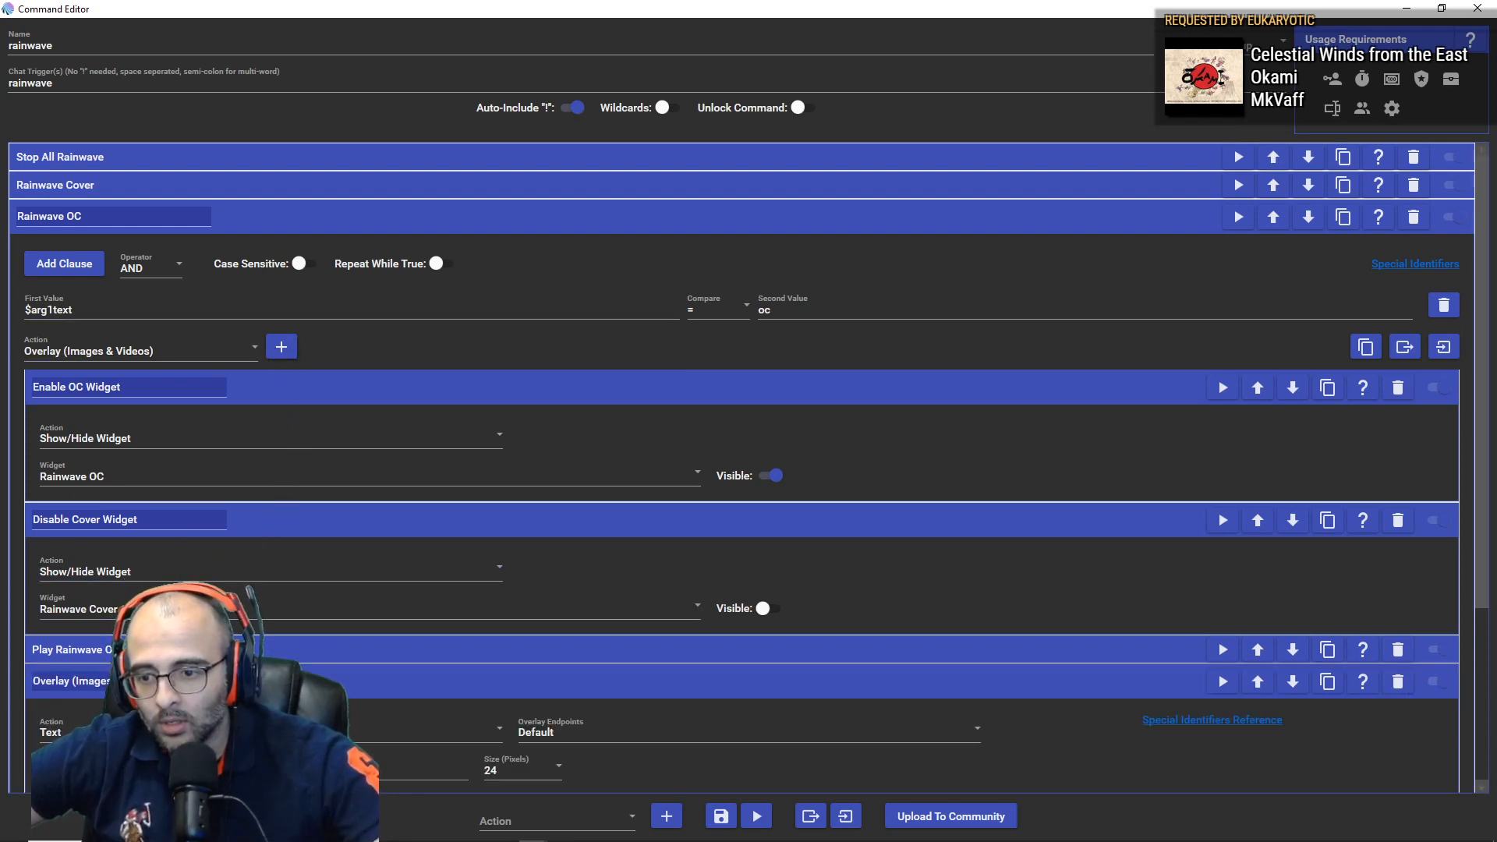
scroll(265, 658, "down", 2)
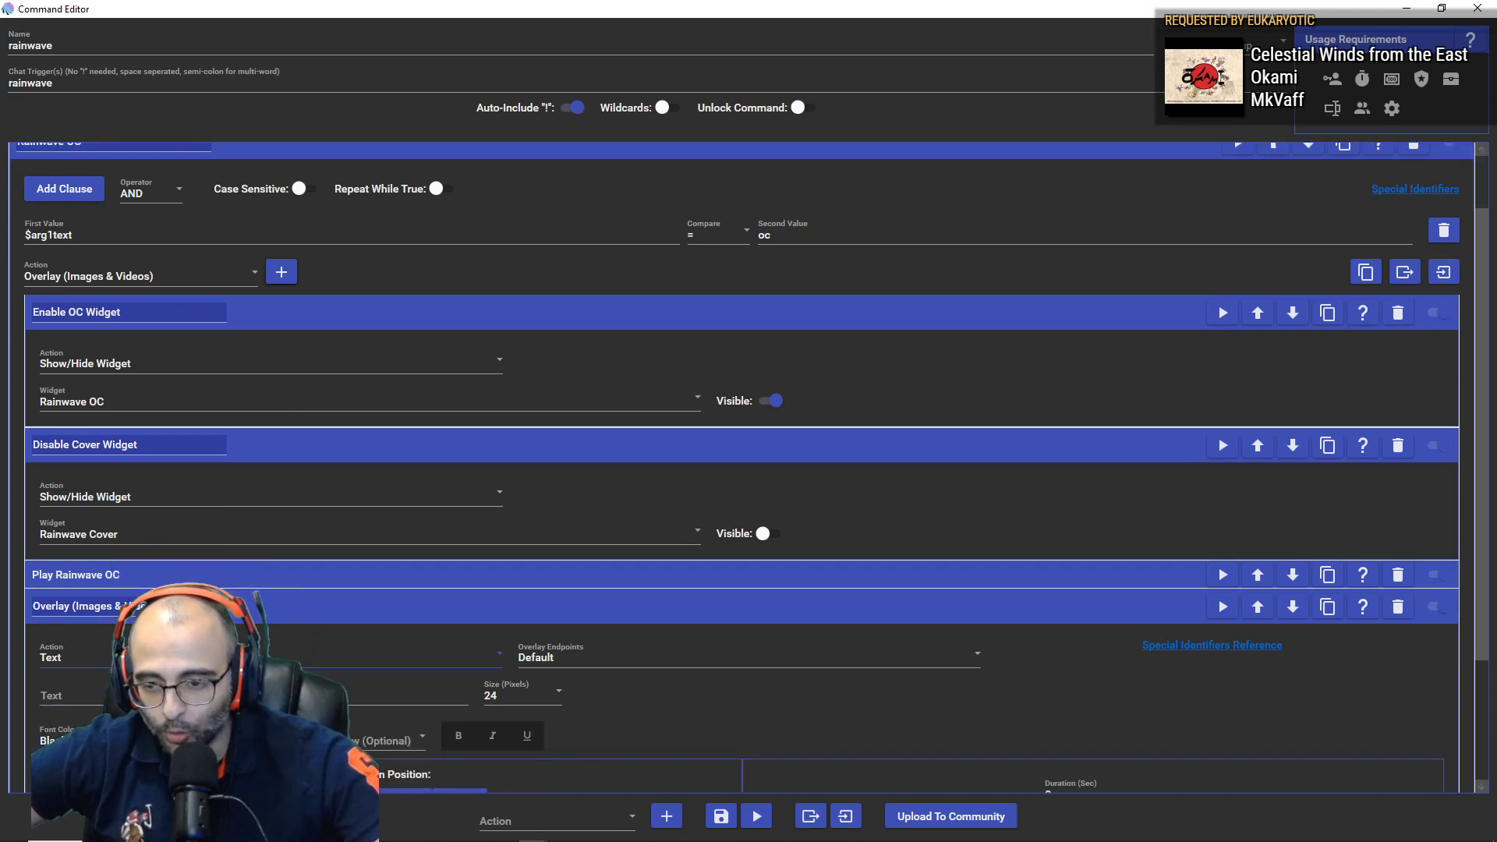
left_click(234, 657)
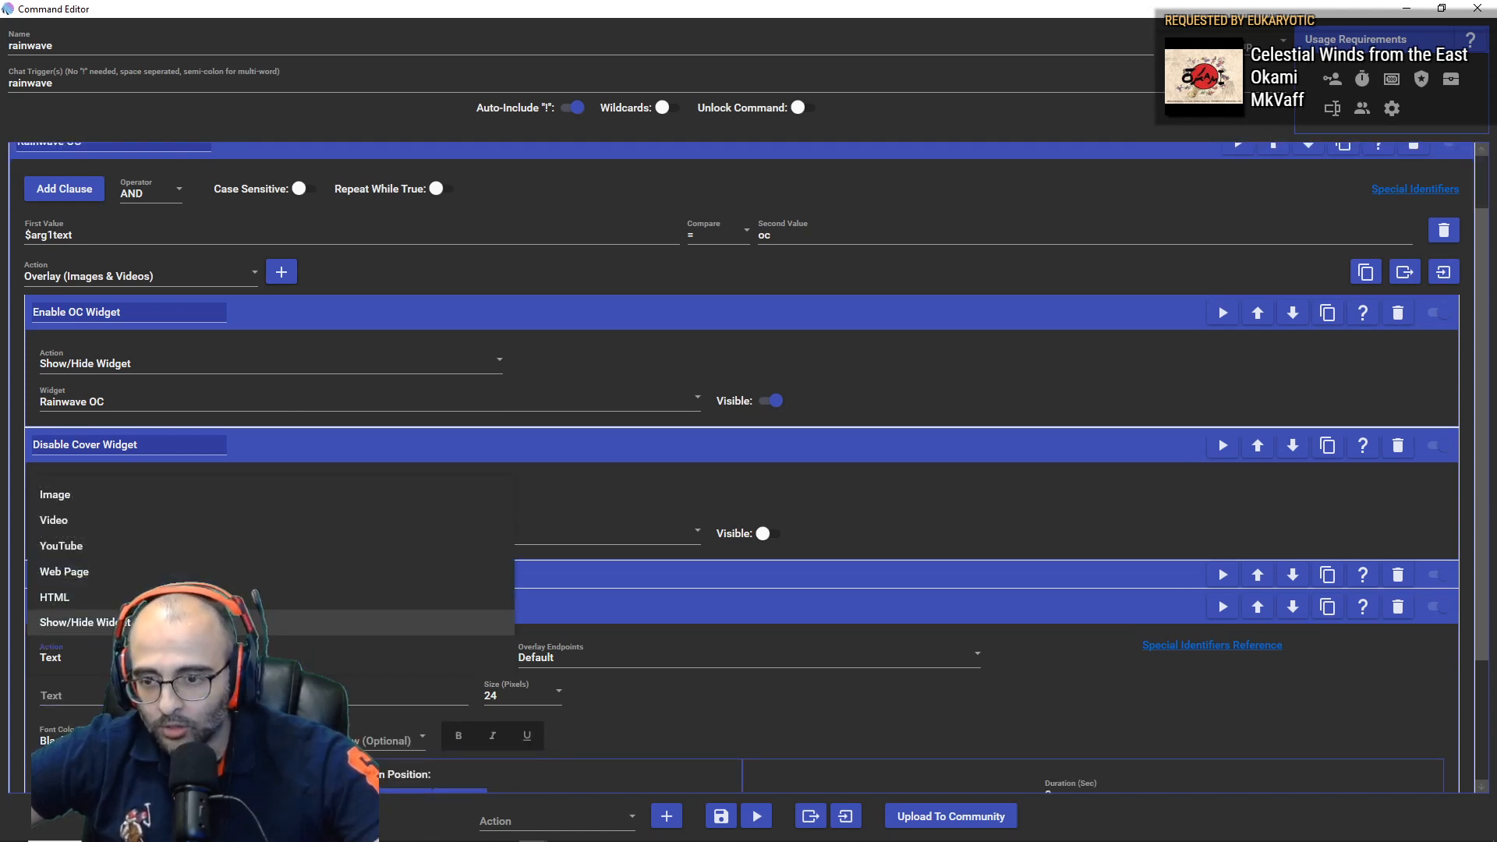
left_click(78, 623)
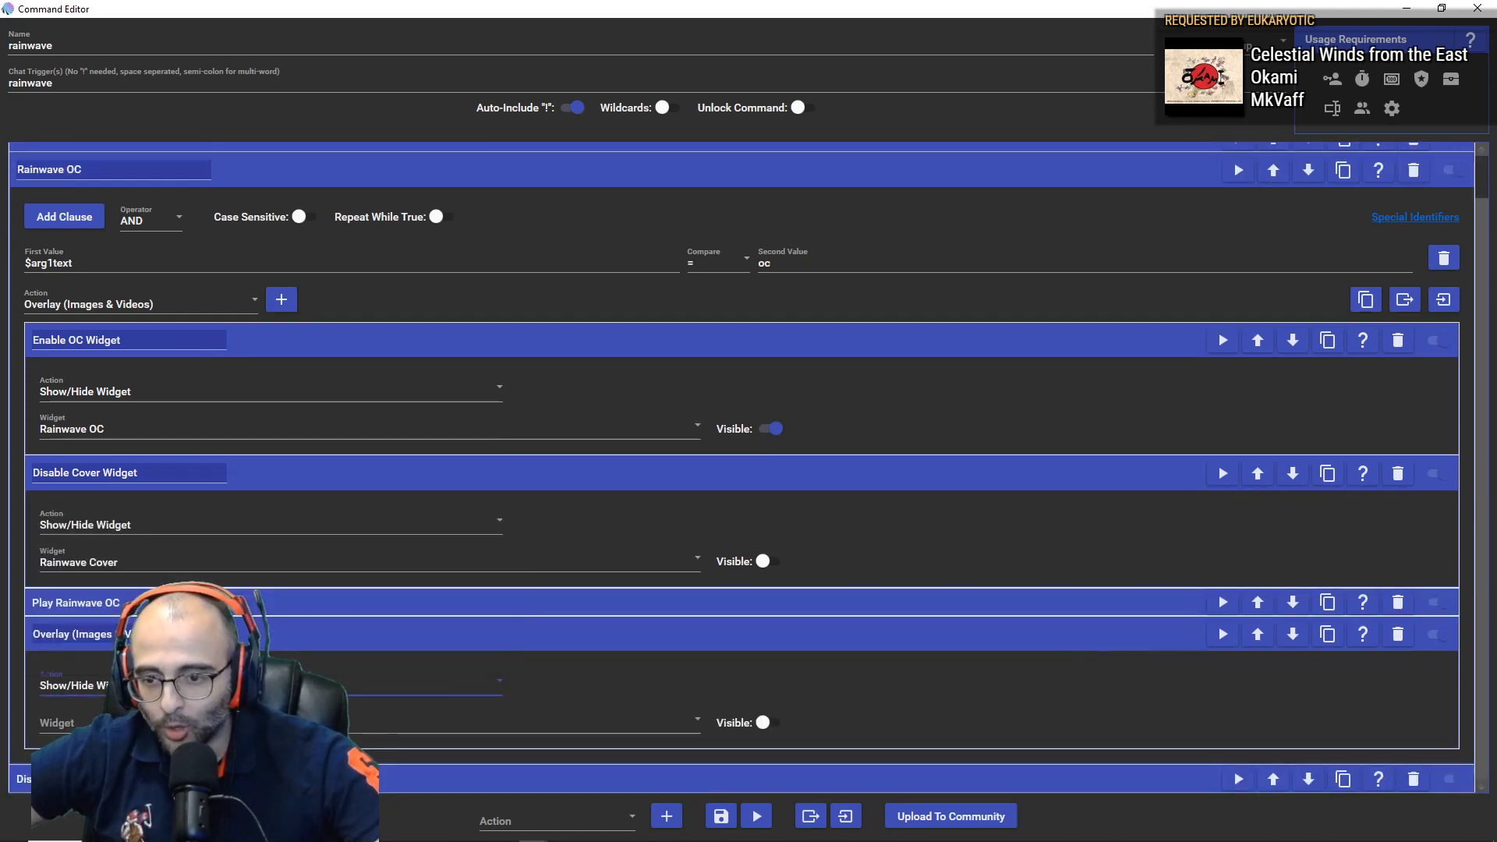
left_click(645, 725)
scroll(260, 654, "down", 3)
scroll(260, 654, "down", 2)
scroll(156, 624, "up", 3)
left_click(109, 592)
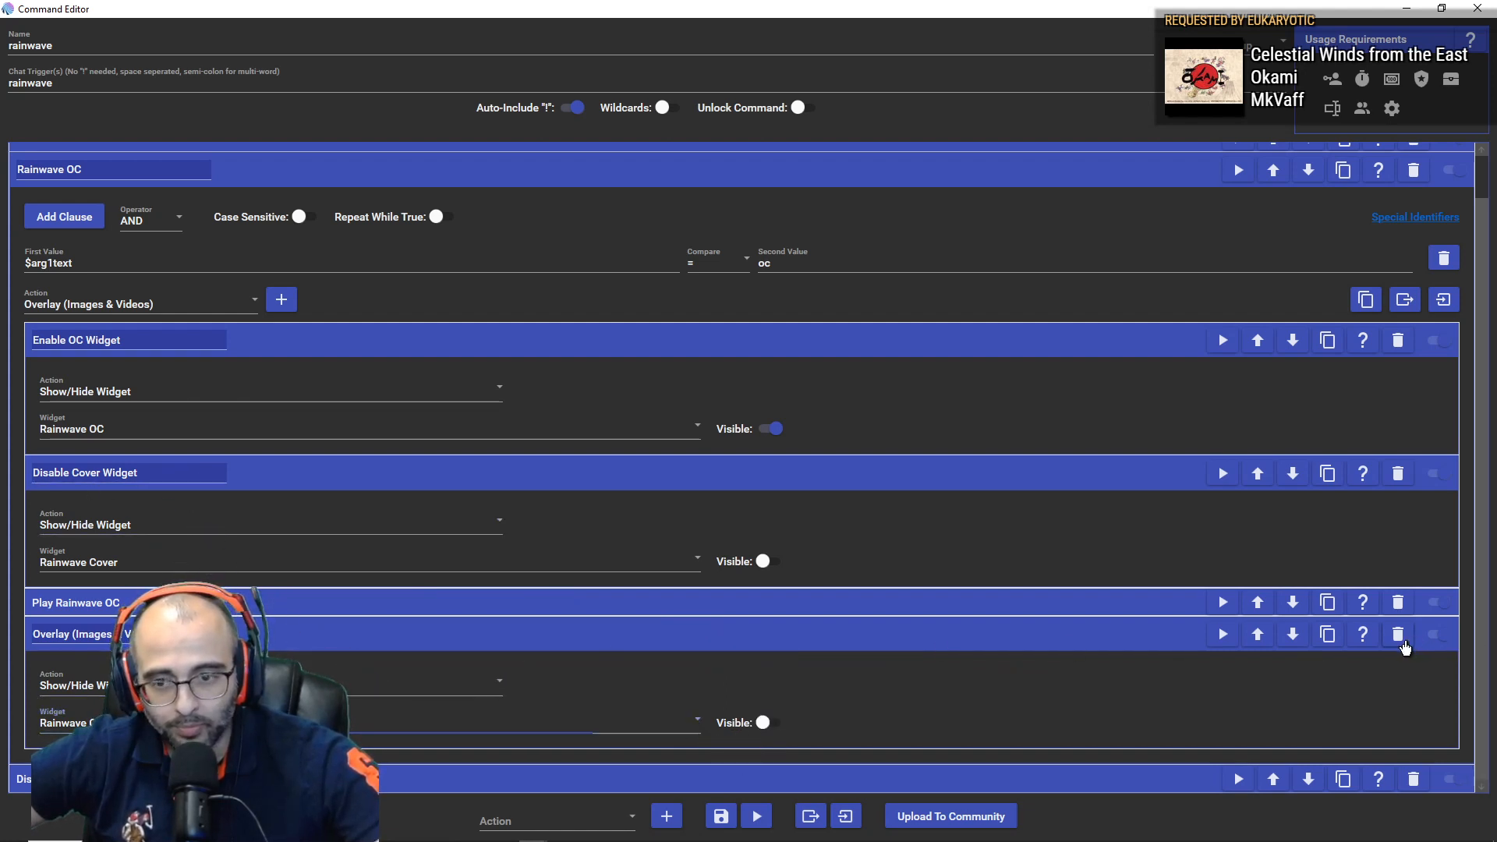
left_click(1398, 635)
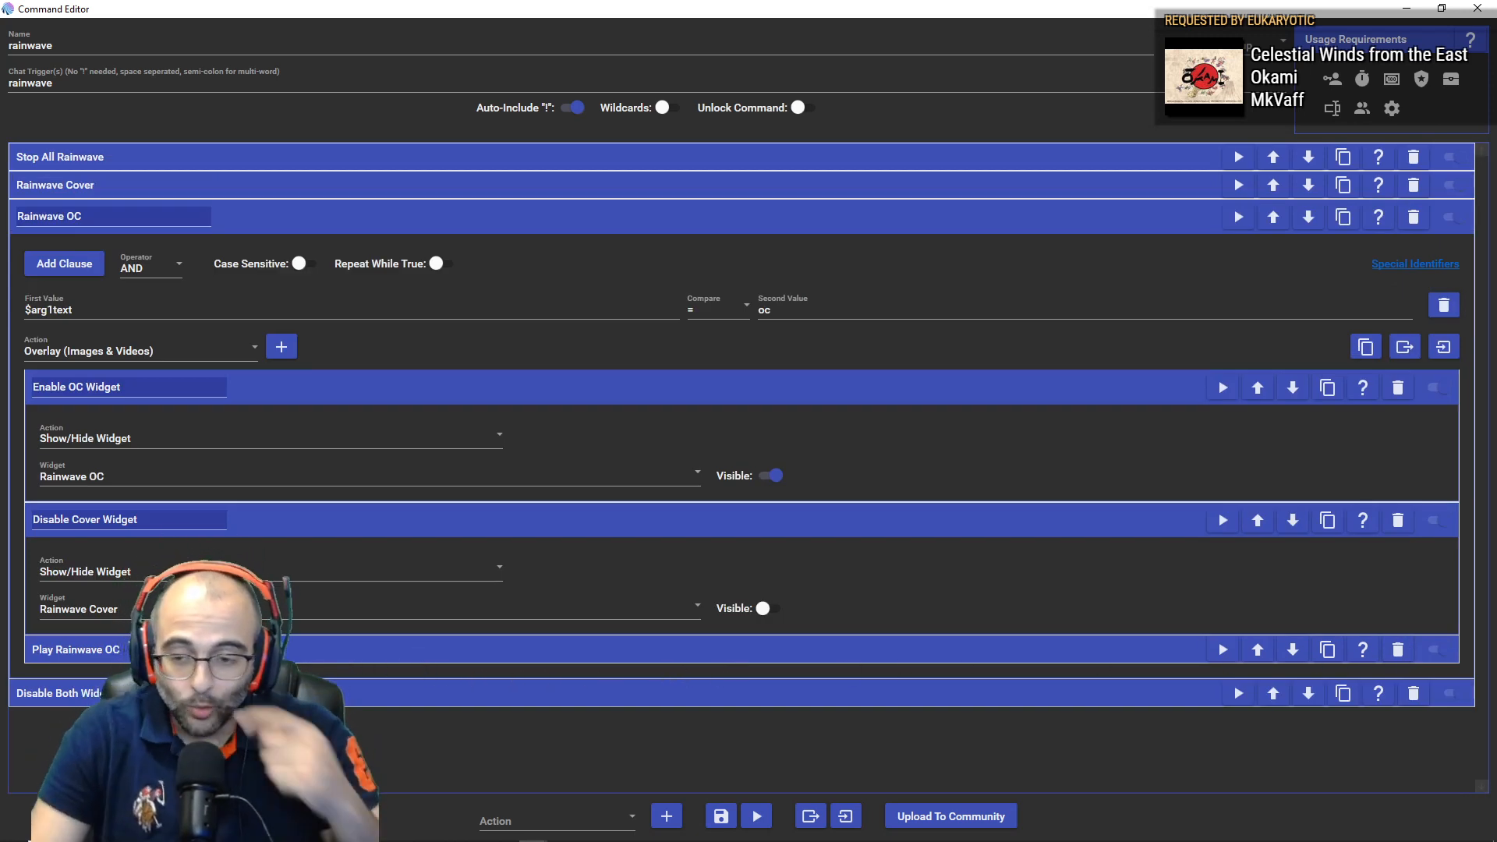
Step: Expand the Play Rainwave OC action and switch to the Rainwave station page in Firefox
left_click(275, 651)
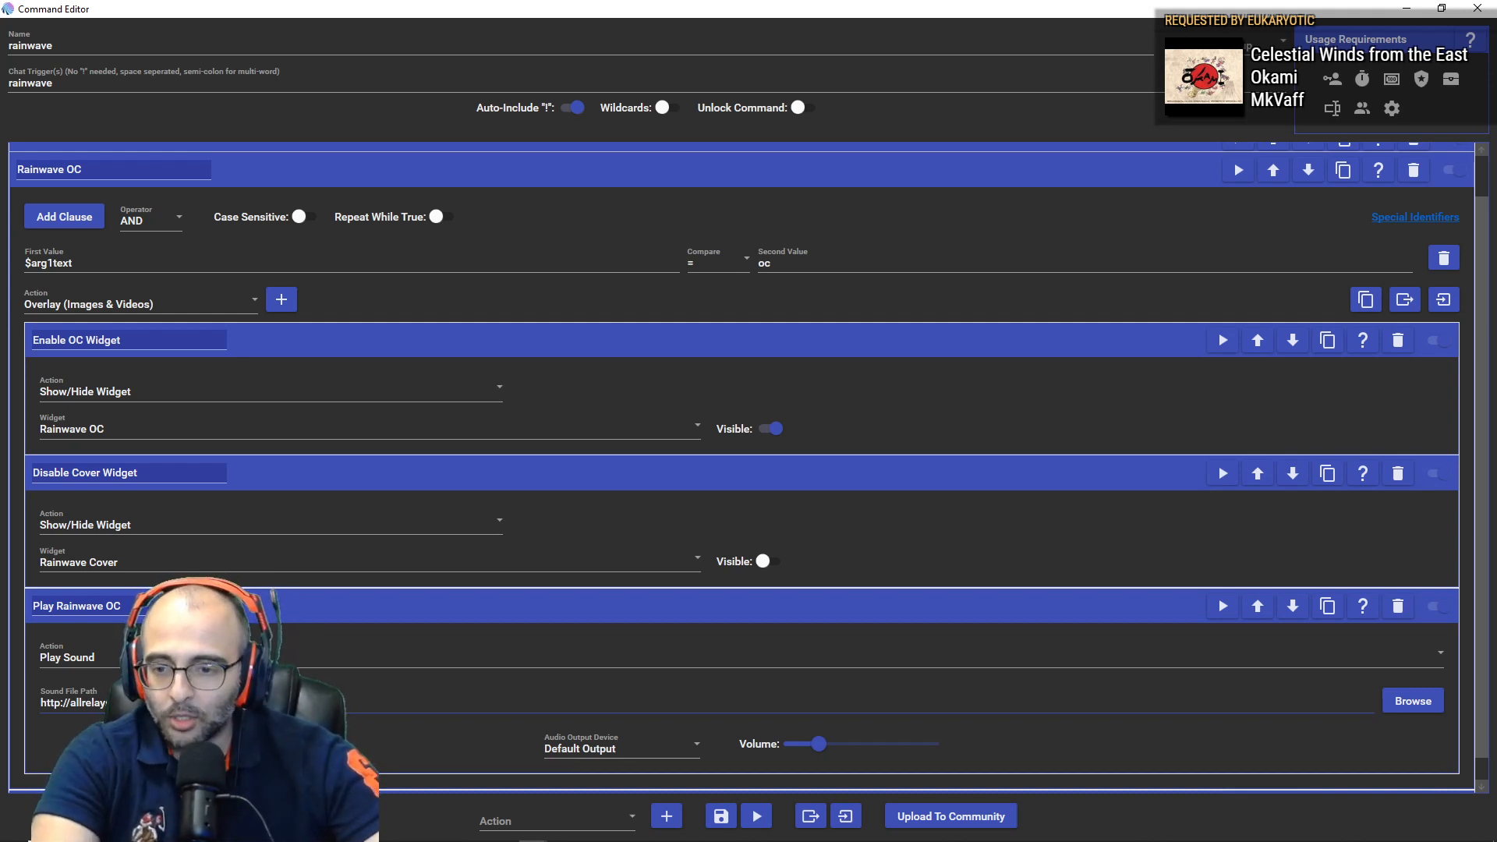
key("alt+Tab")
key("alt+Tab")
key("alt+Tab")
key("alt+Tab")
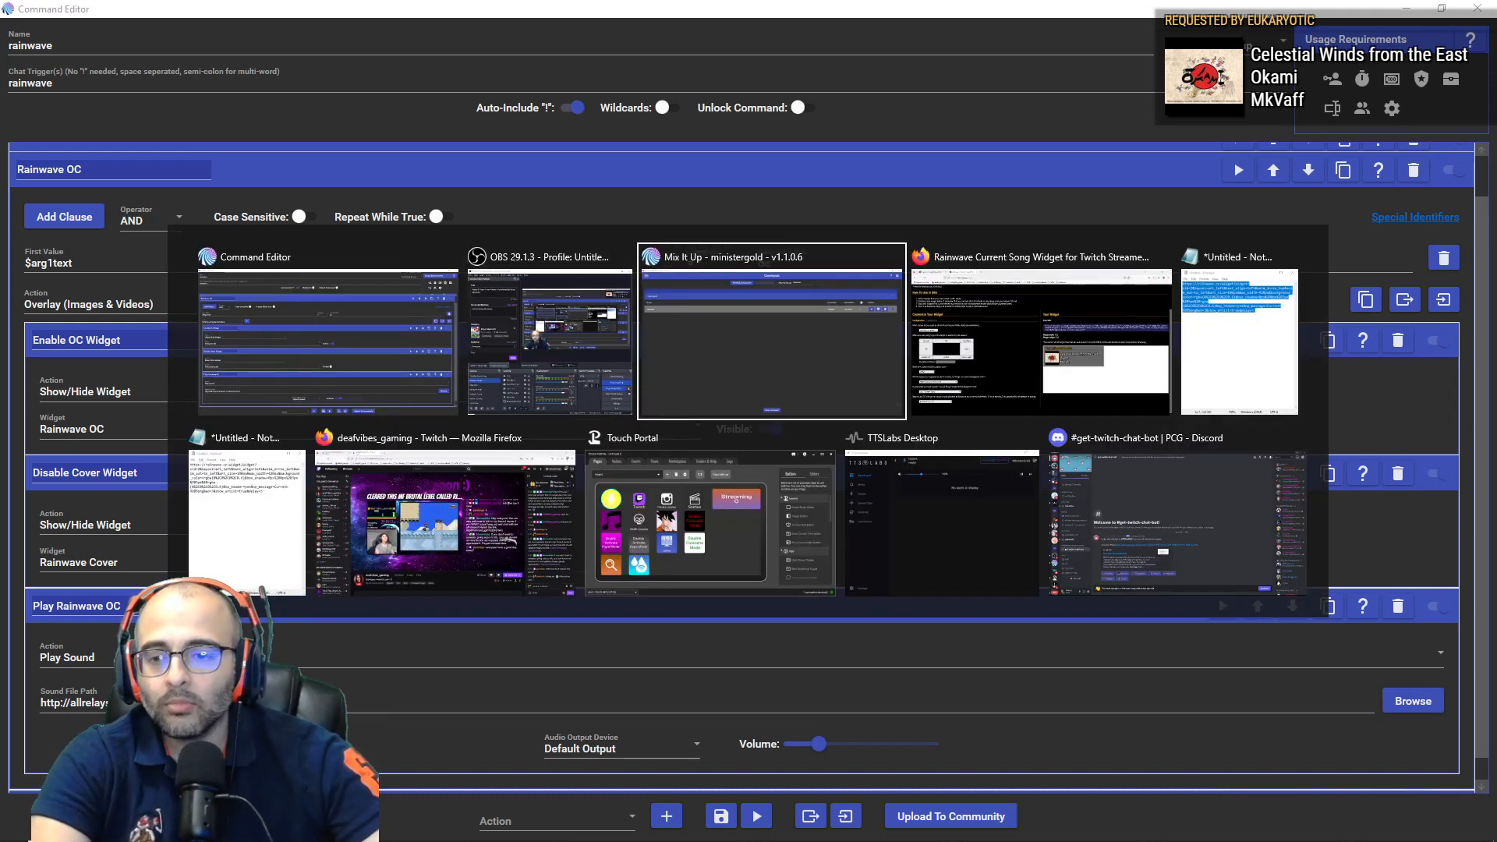
key("alt+shift+Tab")
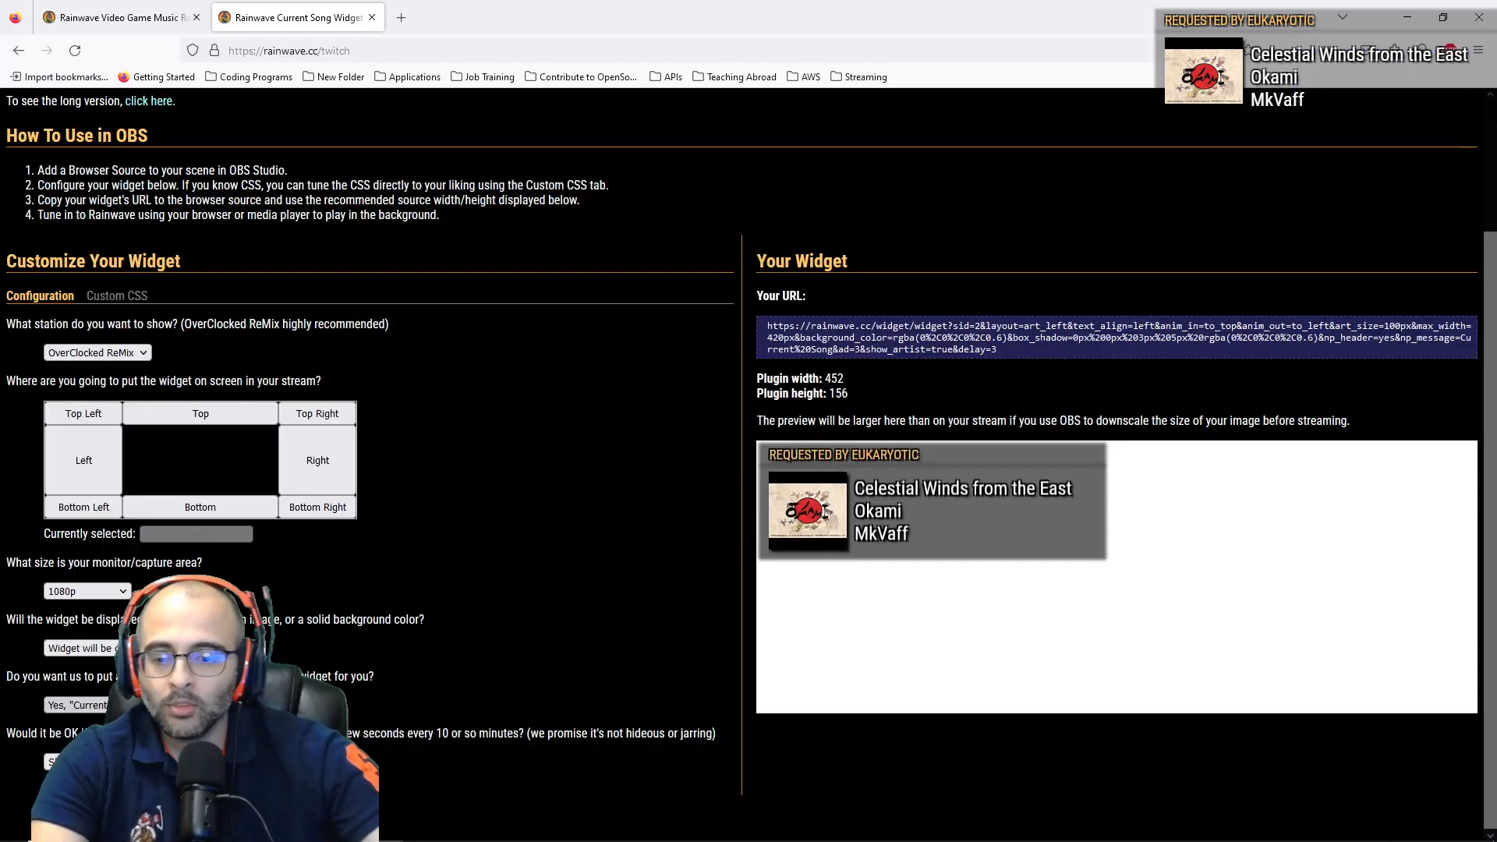
key("ctrl+shift+Tab")
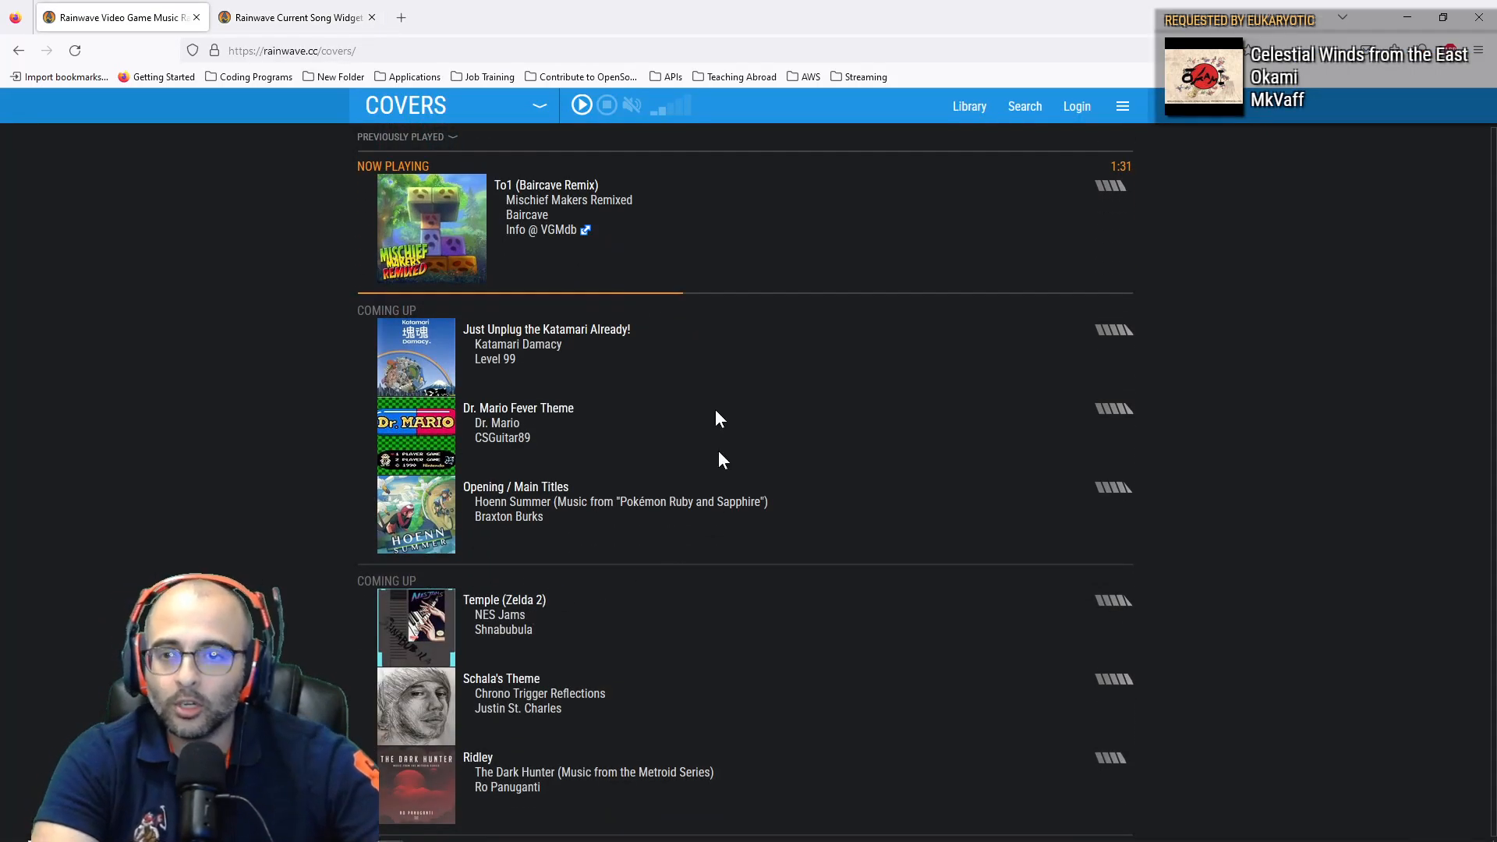
Step: Change the station on the Rainwave page to OC Remix
left_click(560, 112)
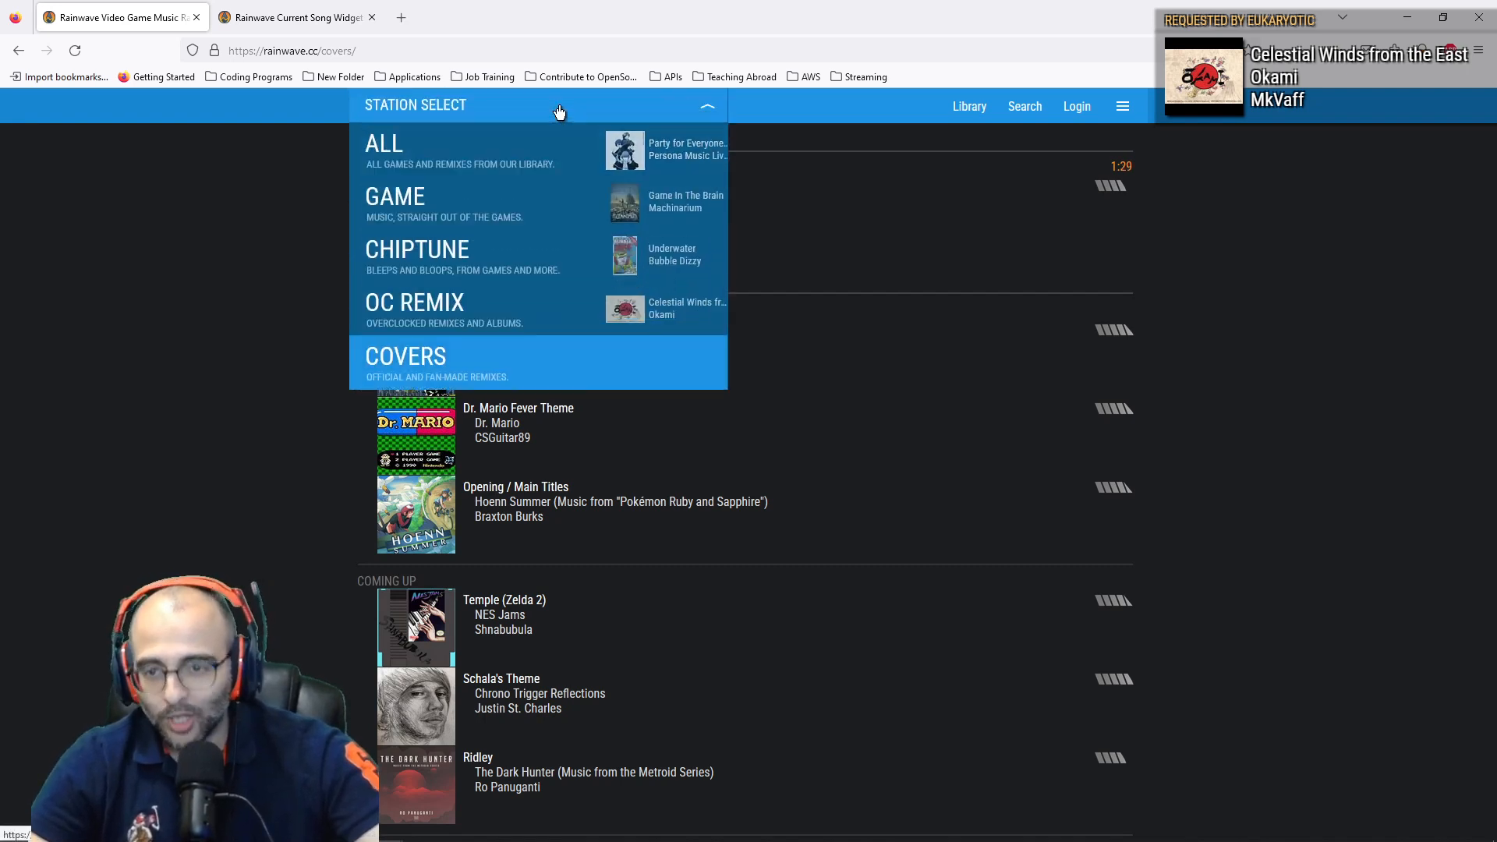
left_click(489, 310)
mouse_move(583, 106)
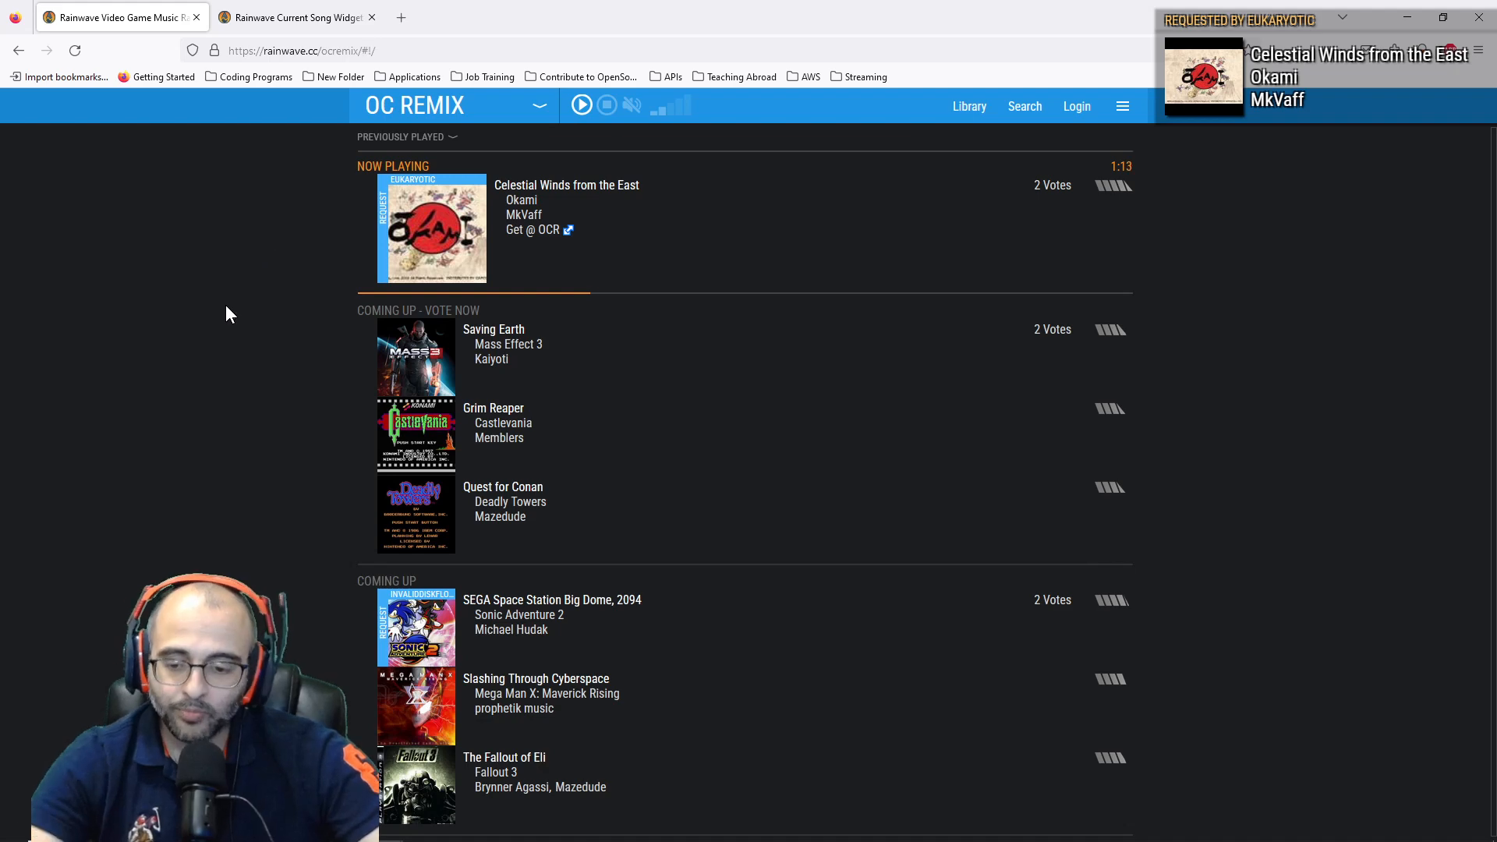
Step: Browse File Explorer to C:\MixItUp\Assets\mp3\rainwave and select the rainwave_oc remix_mp3 playlist file
key("super+e")
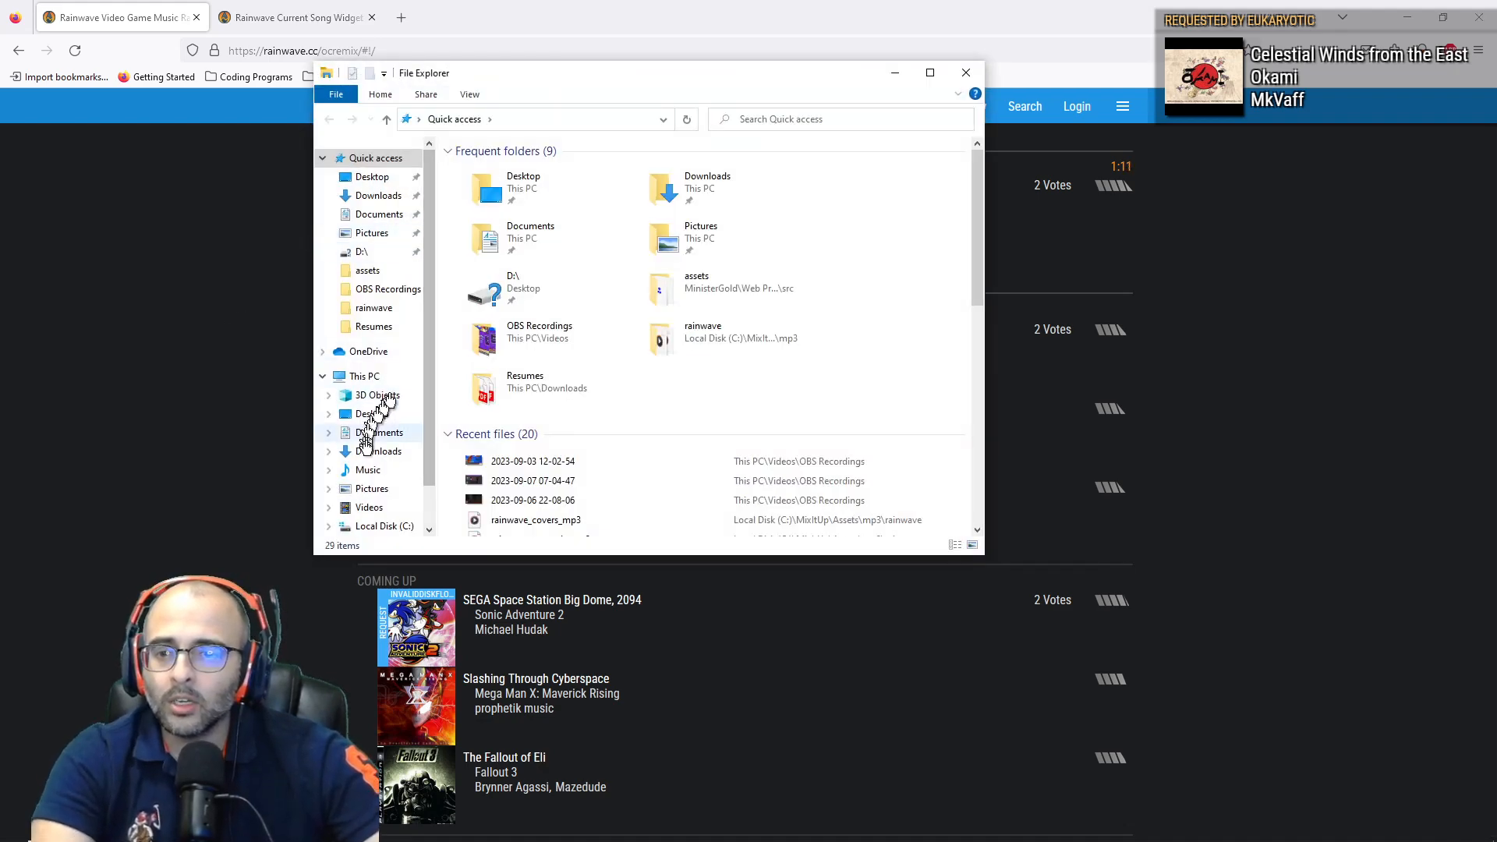
left_click(363, 376)
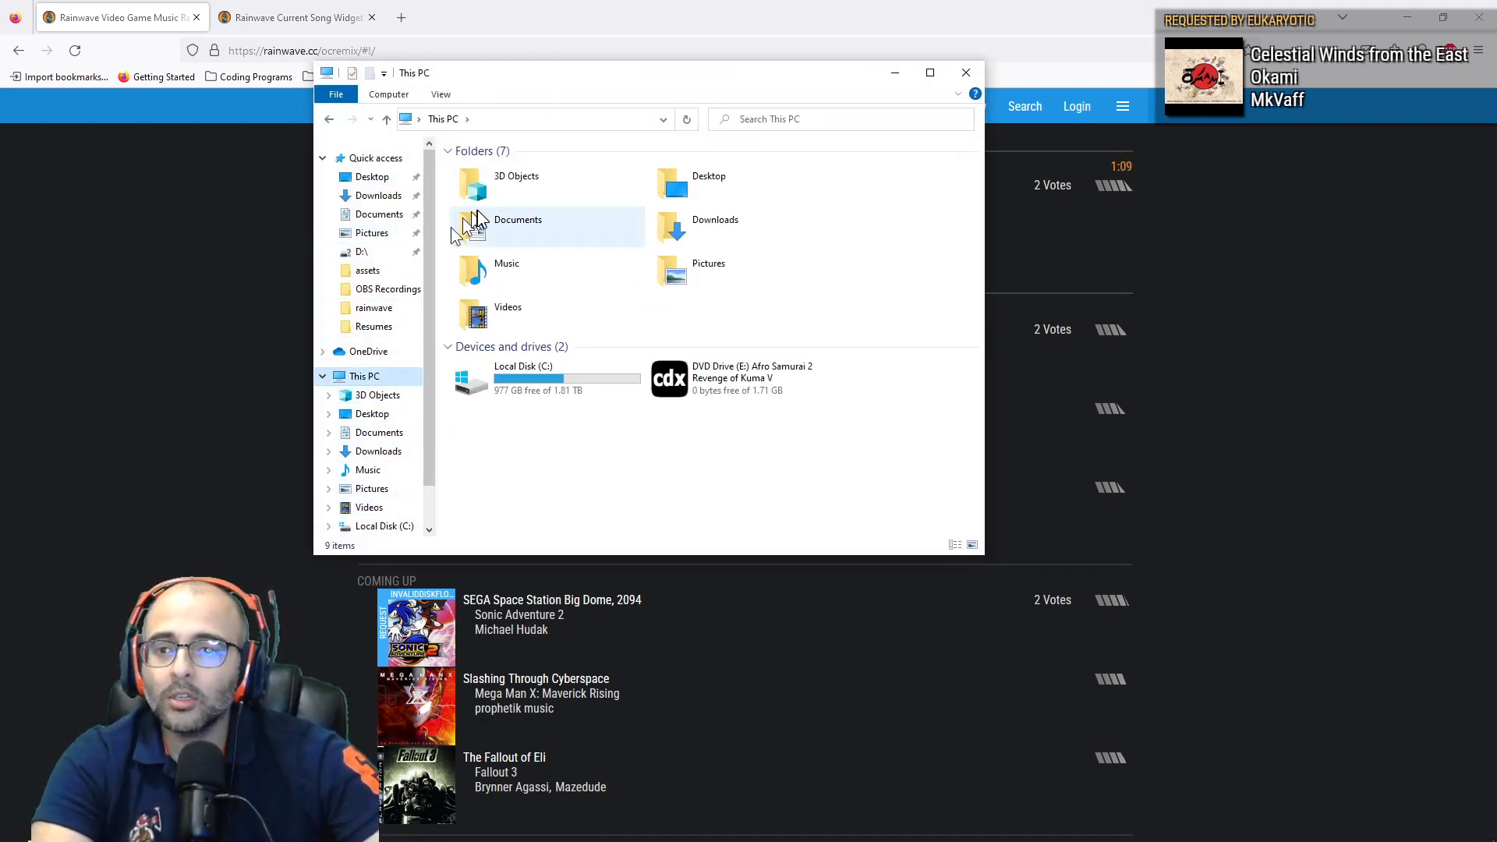
double_click(516, 362)
double_click(499, 173)
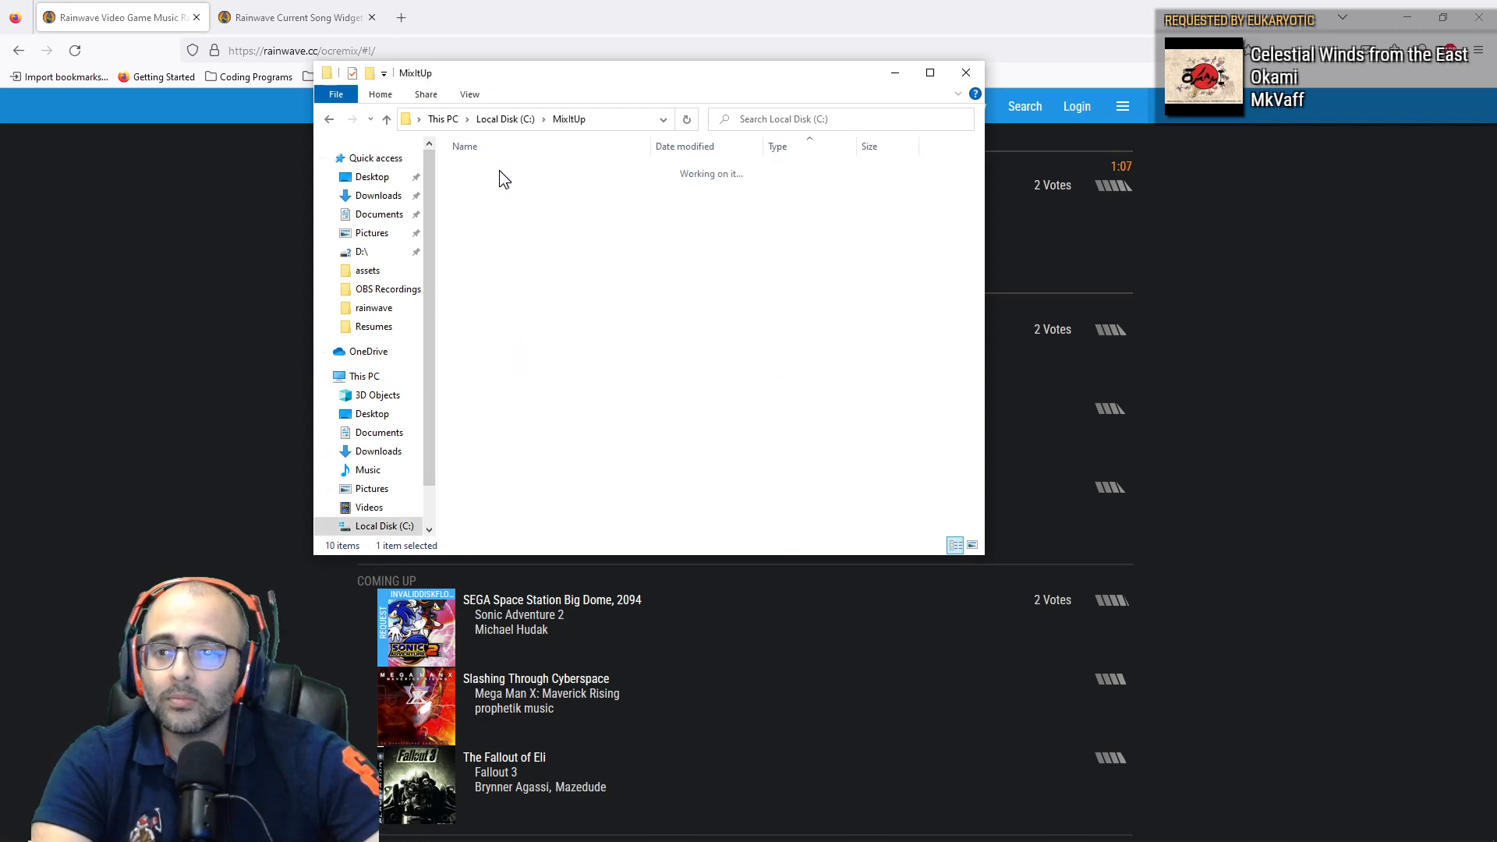
double_click(487, 203)
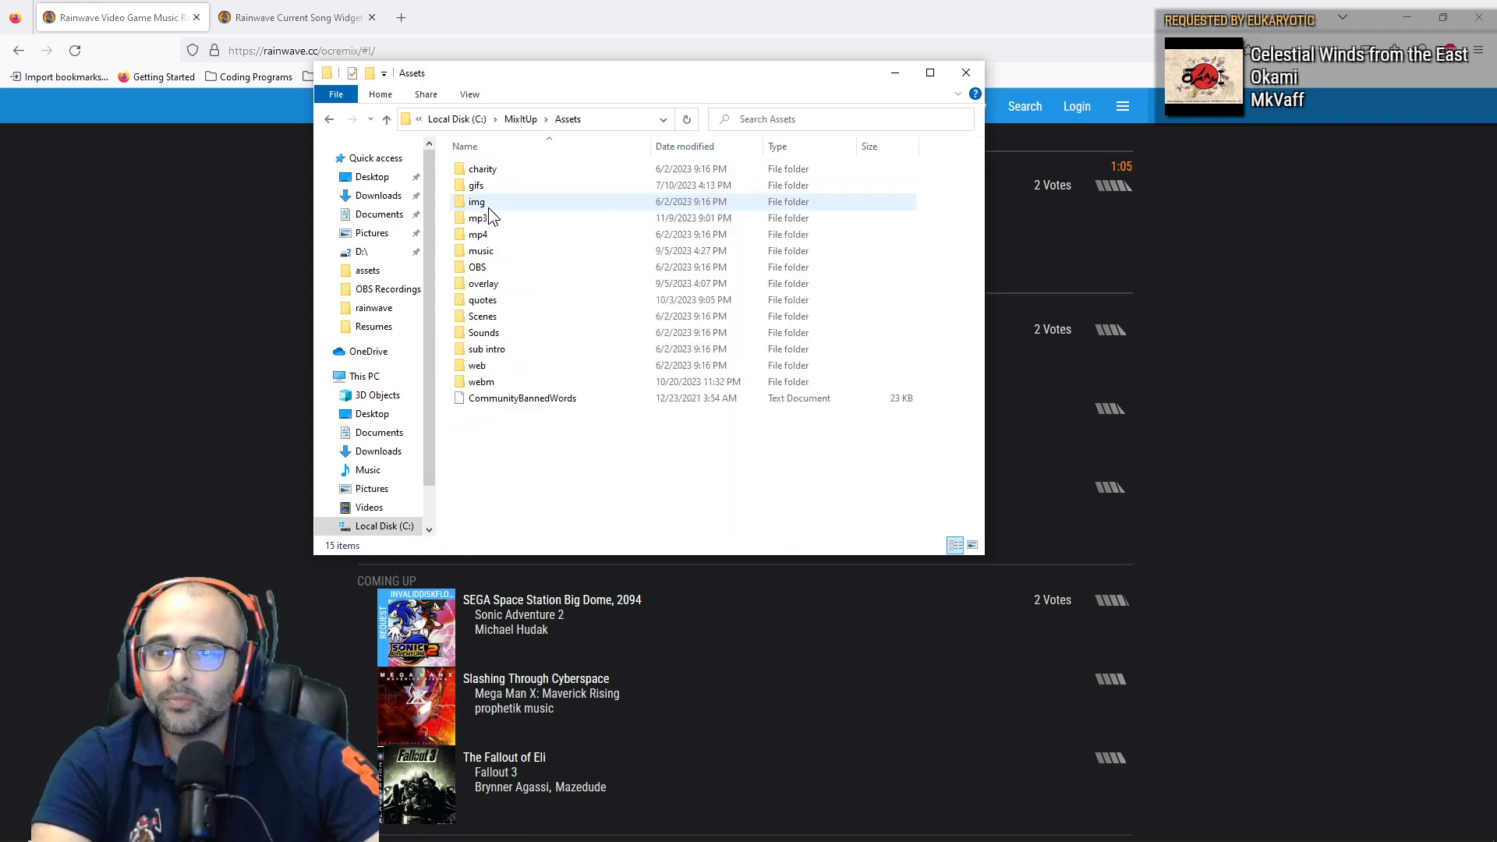
double_click(502, 218)
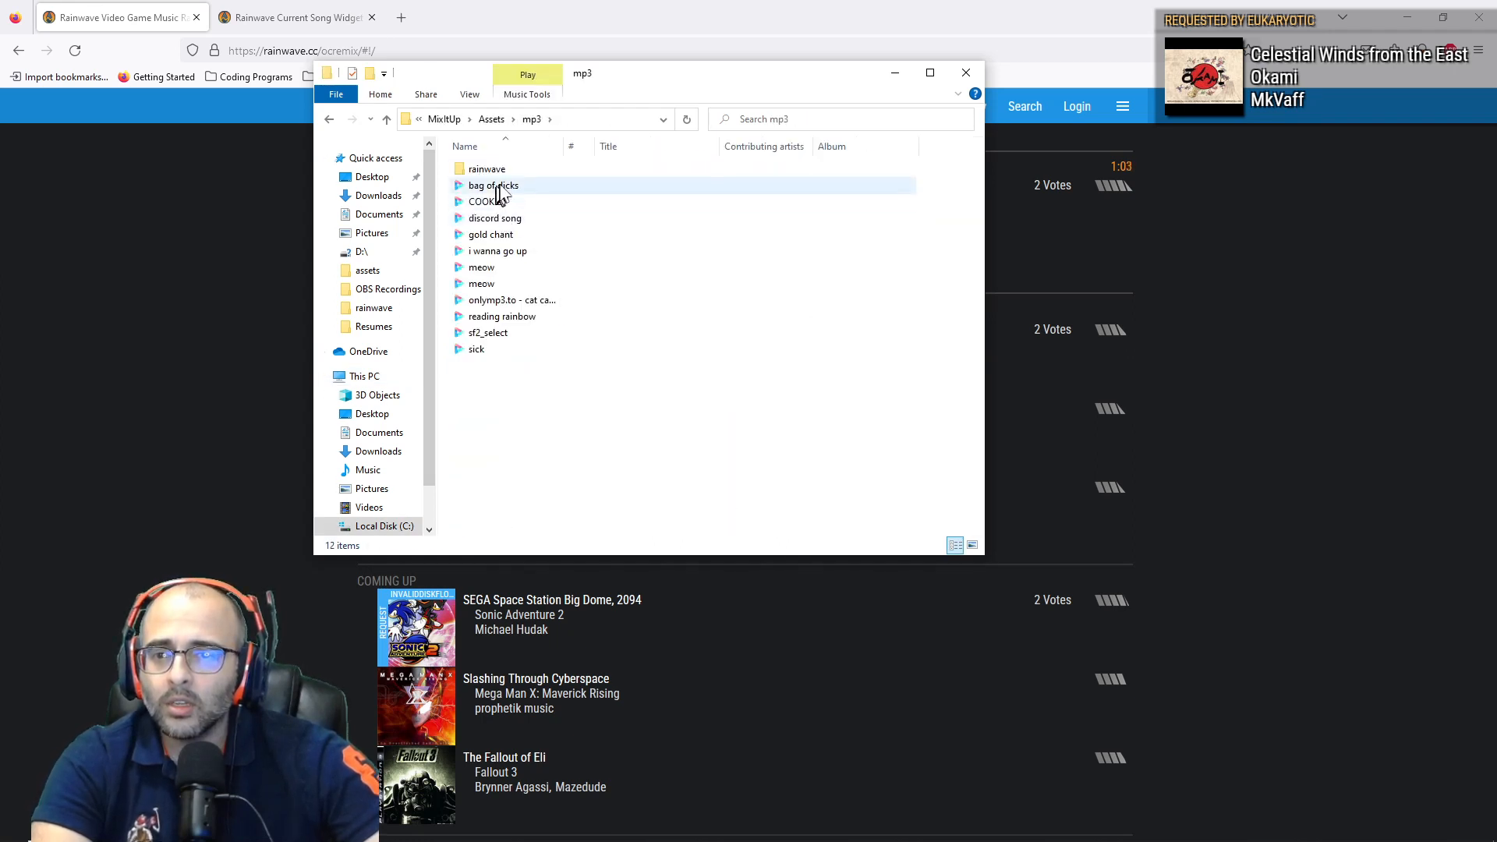
double_click(498, 170)
mouse_move(511, 245)
left_mouse_down()
mouse_move(532, 173)
mouse_move(532, 225)
left_mouse_up()
left_click(525, 205)
left_click(526, 189)
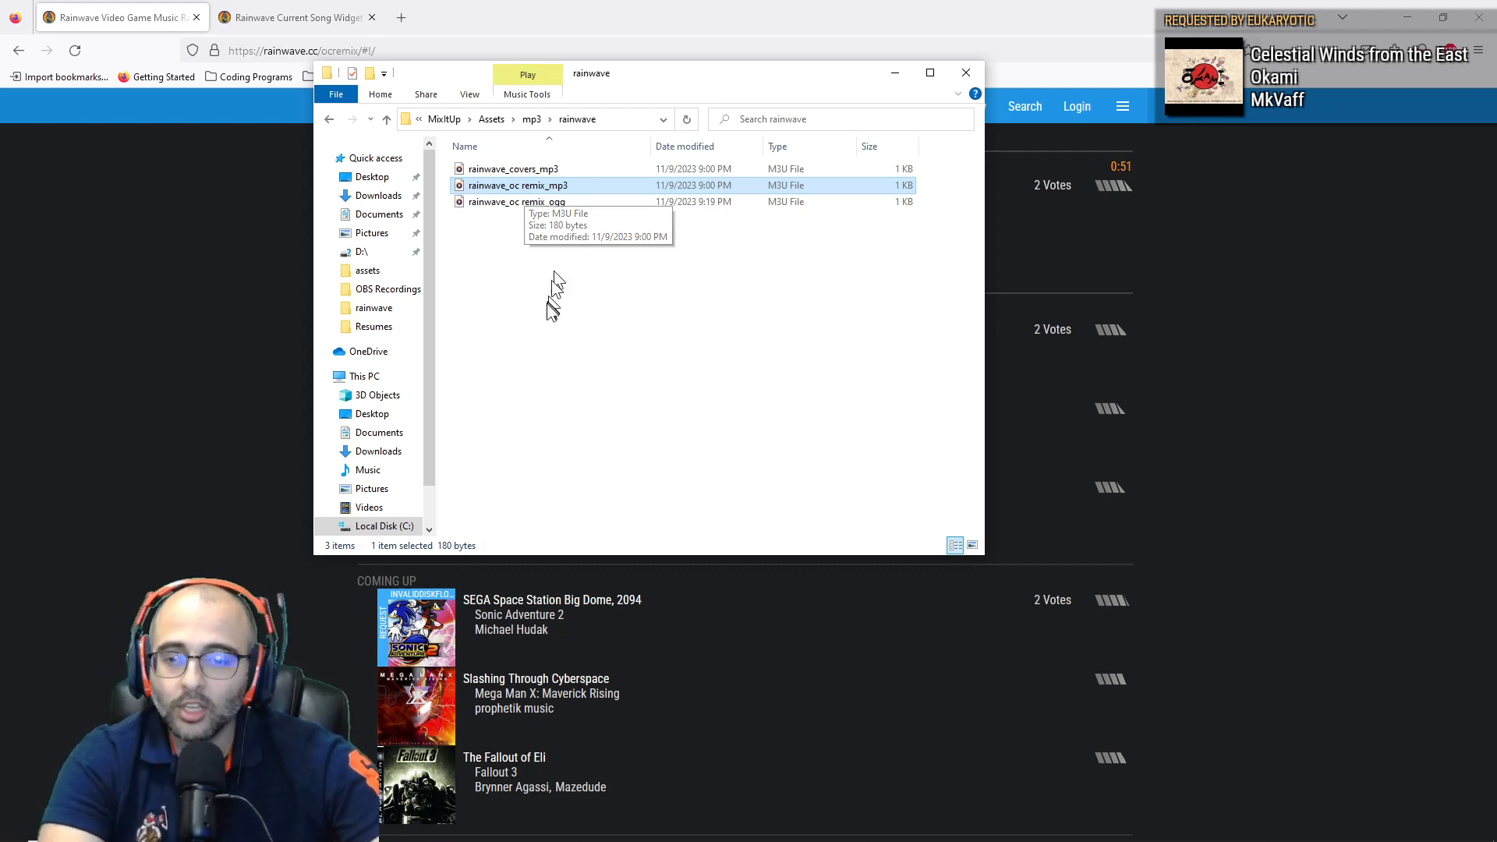
Step: Launch Notepad and open the rainwave_oc remix_mp3 playlist from the rainwave folder, with all file types listed
key("super")
type("notepadd")
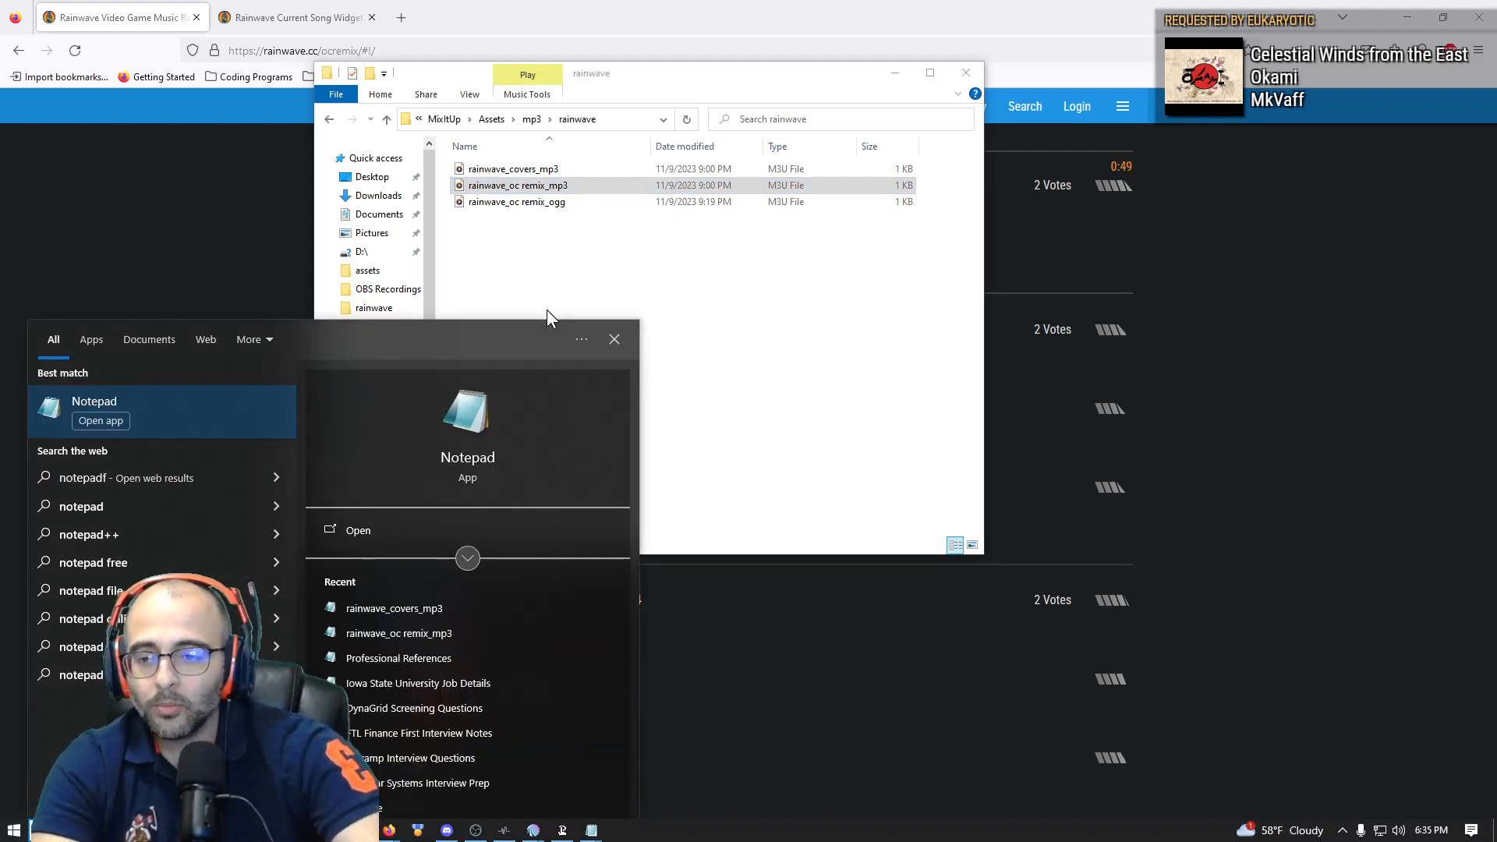
key("Return")
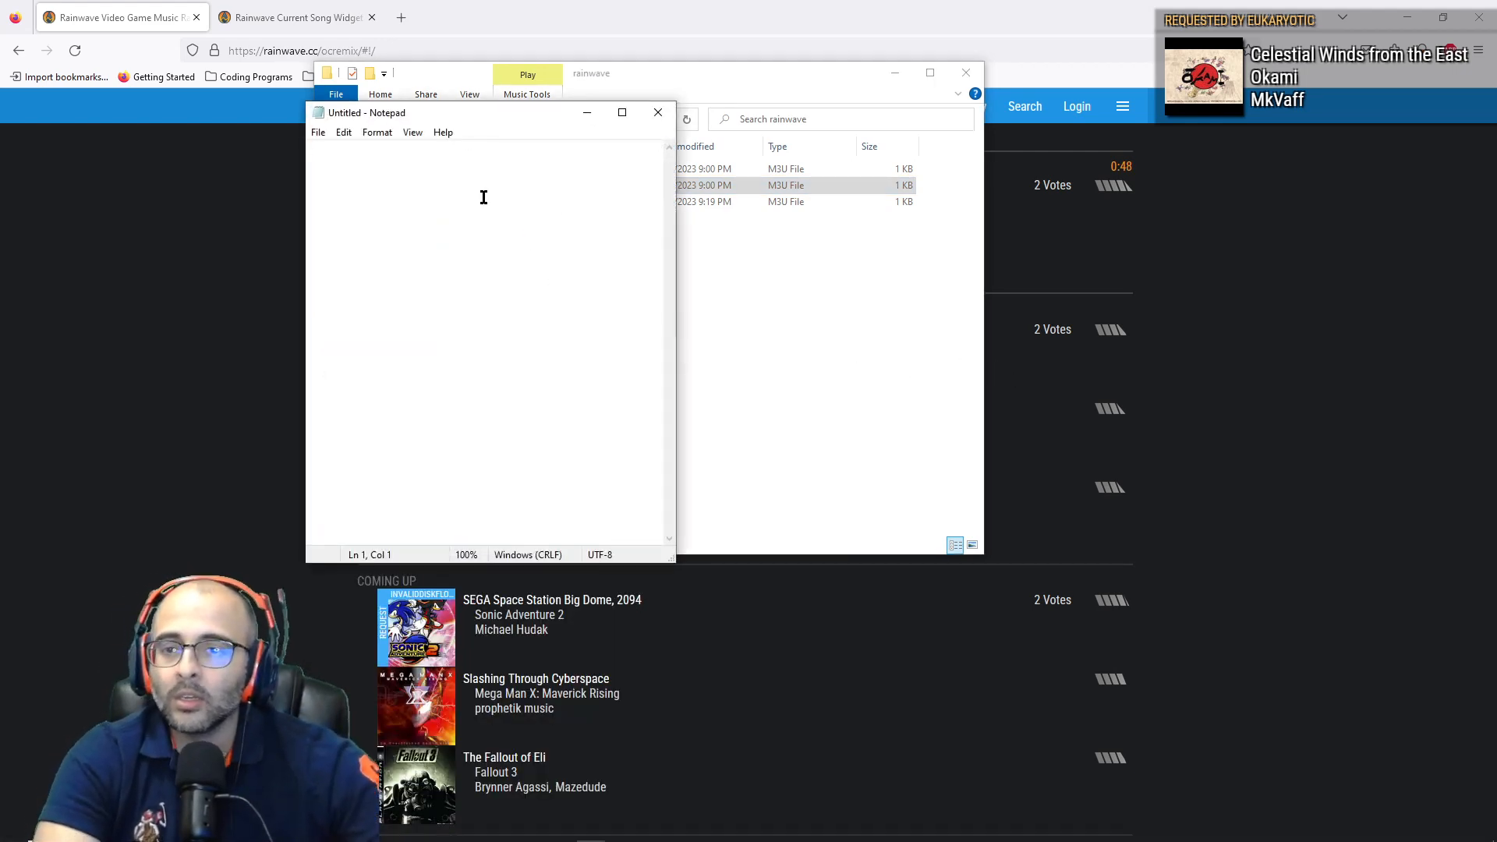
left_click_drag(409, 119, 447, 218)
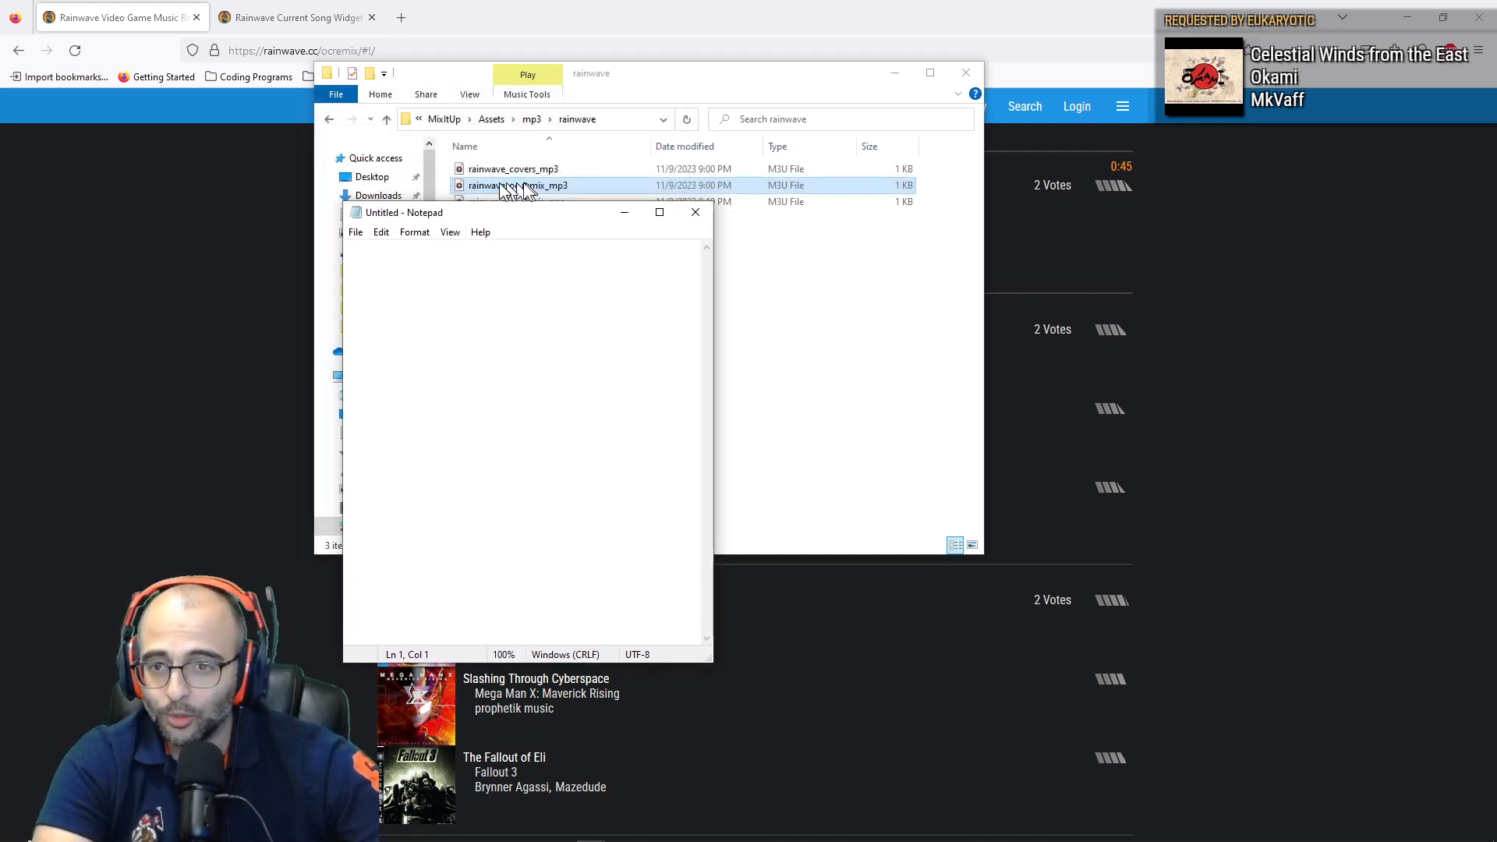
left_click(356, 233)
left_click(382, 284)
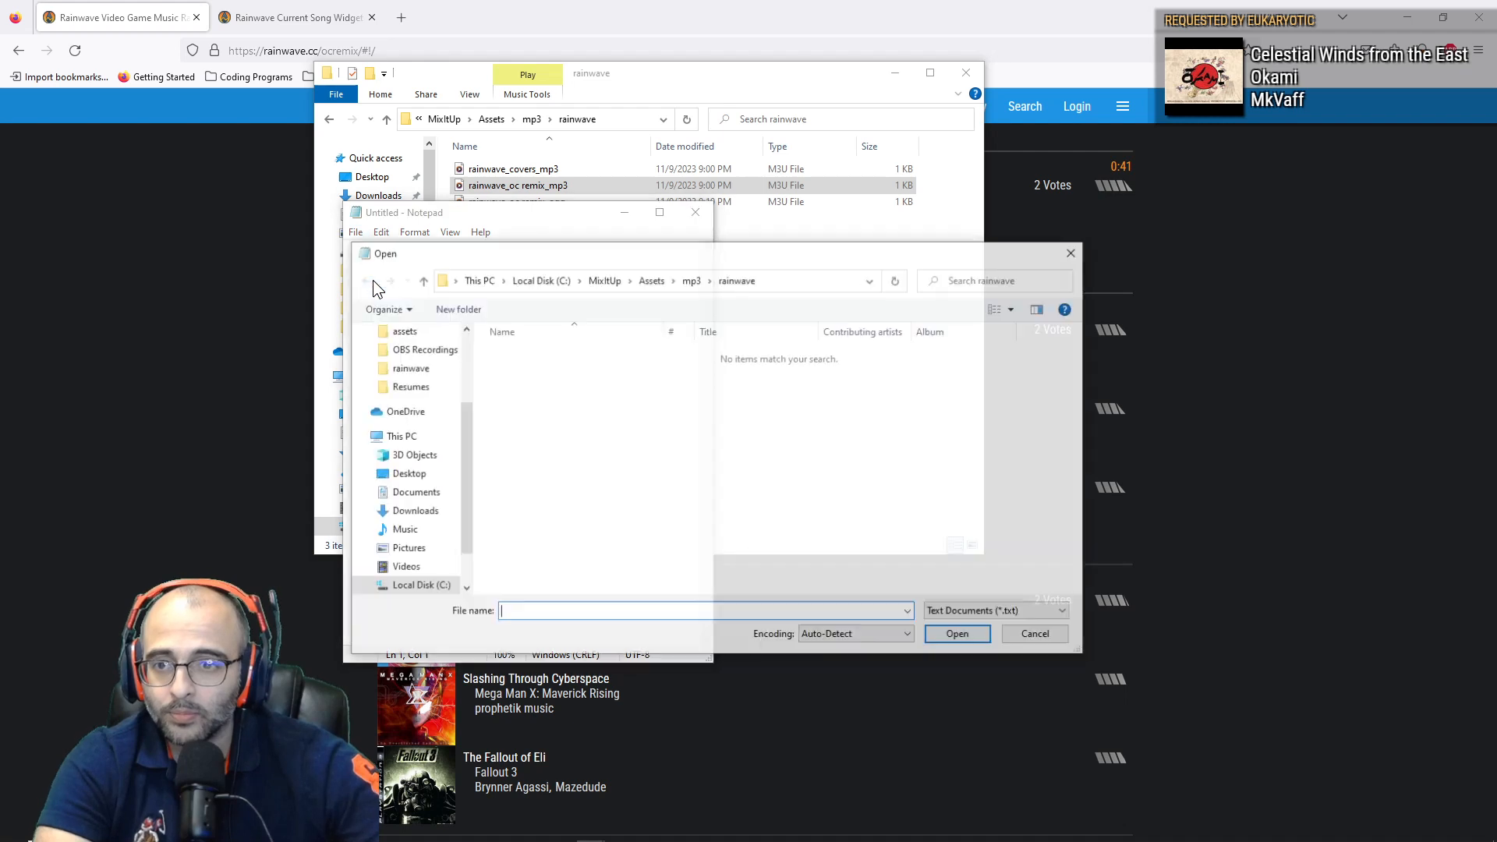
left_click(1022, 613)
left_click(975, 640)
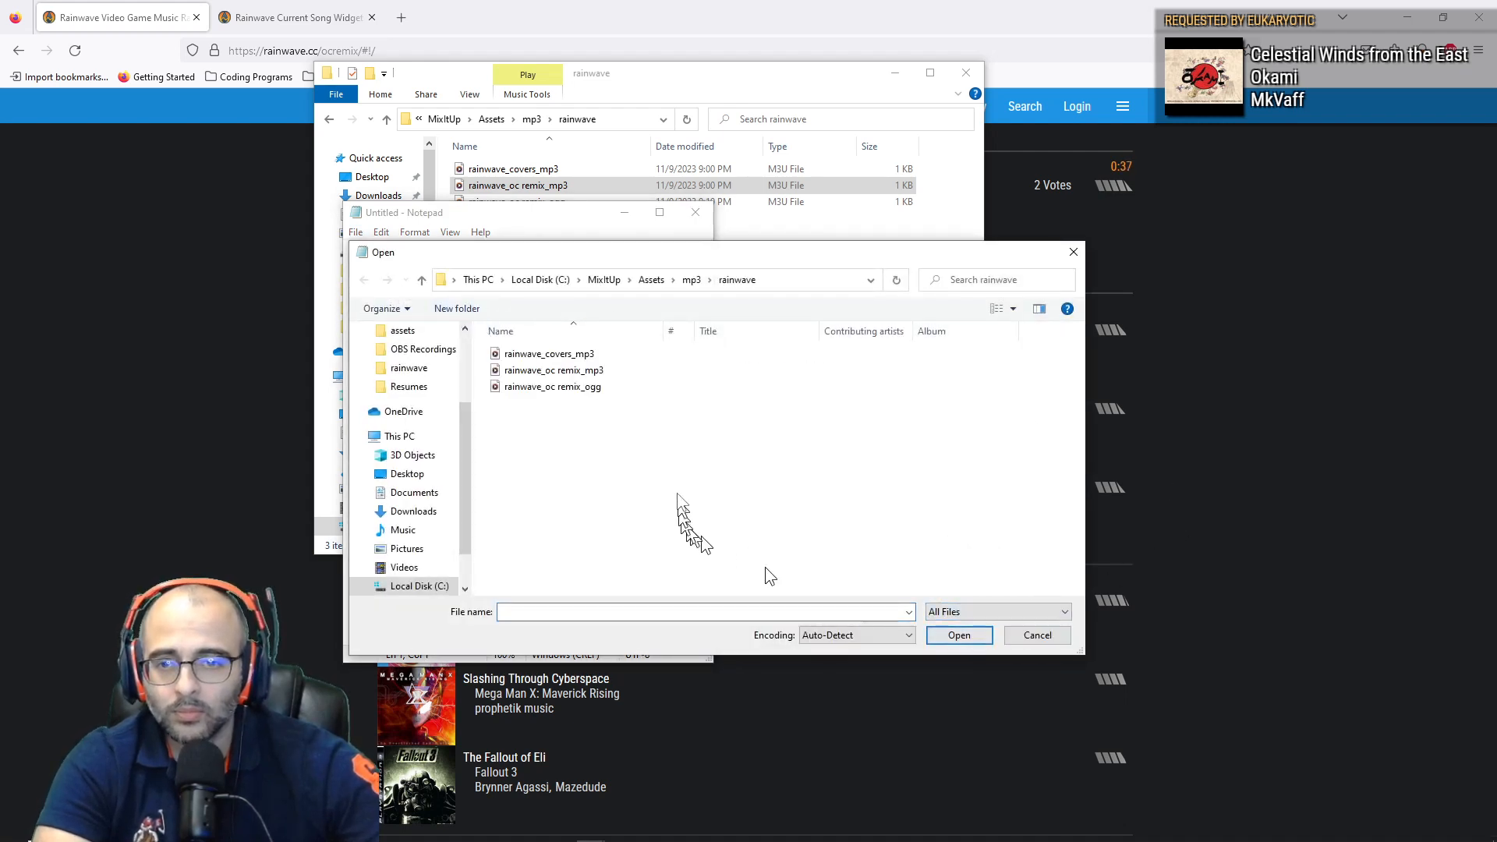
double_click(597, 372)
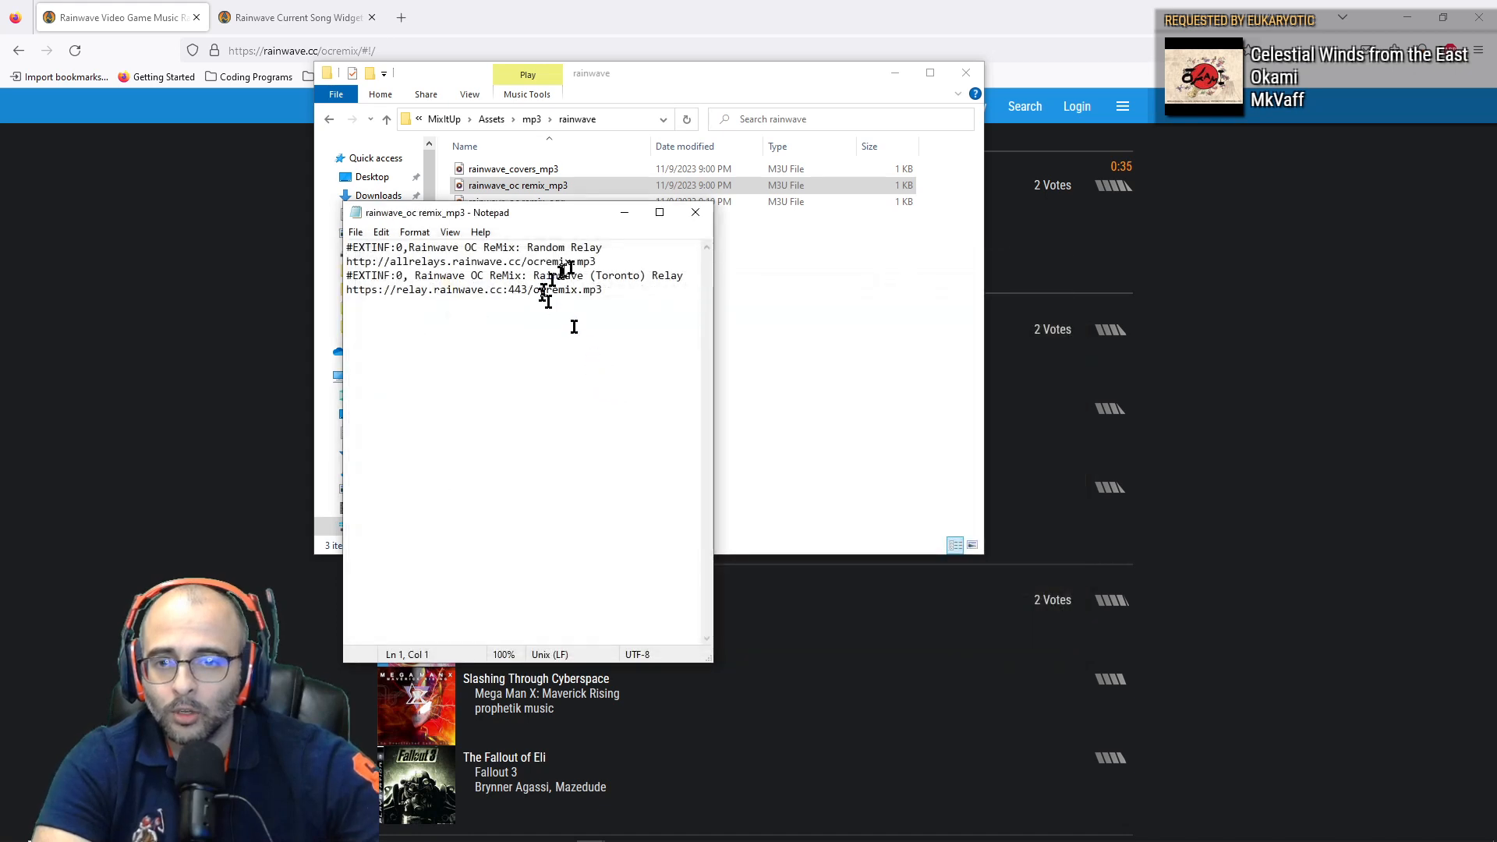
key("shift+Up")
key("ctrl+shift+Left")
key("ctrl+c")
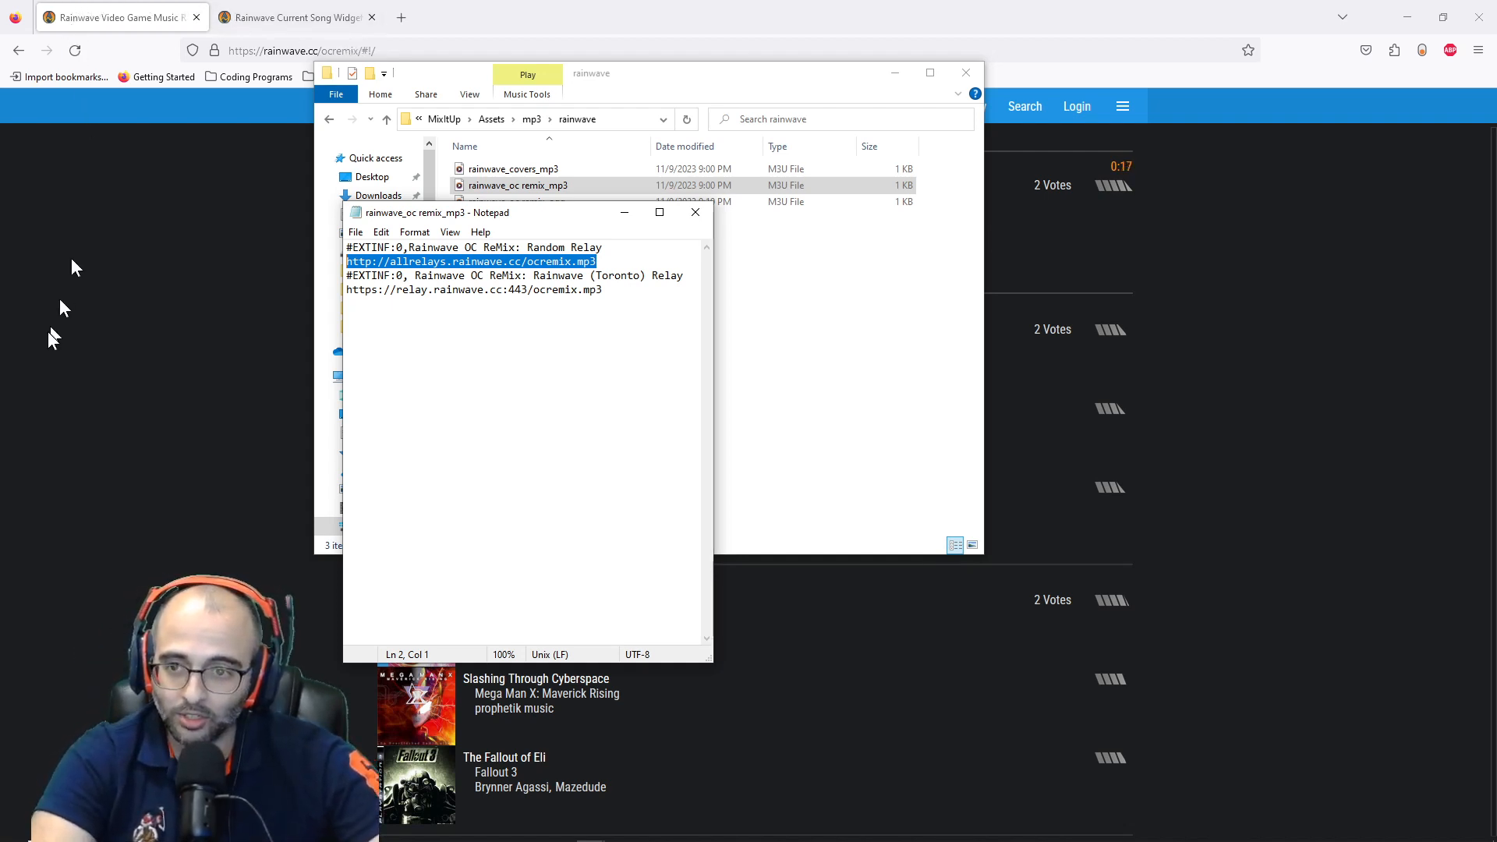
Step: Load the copied stream URL in a new Firefox tab and pause its playback
left_click(102, 302)
left_click(399, 17)
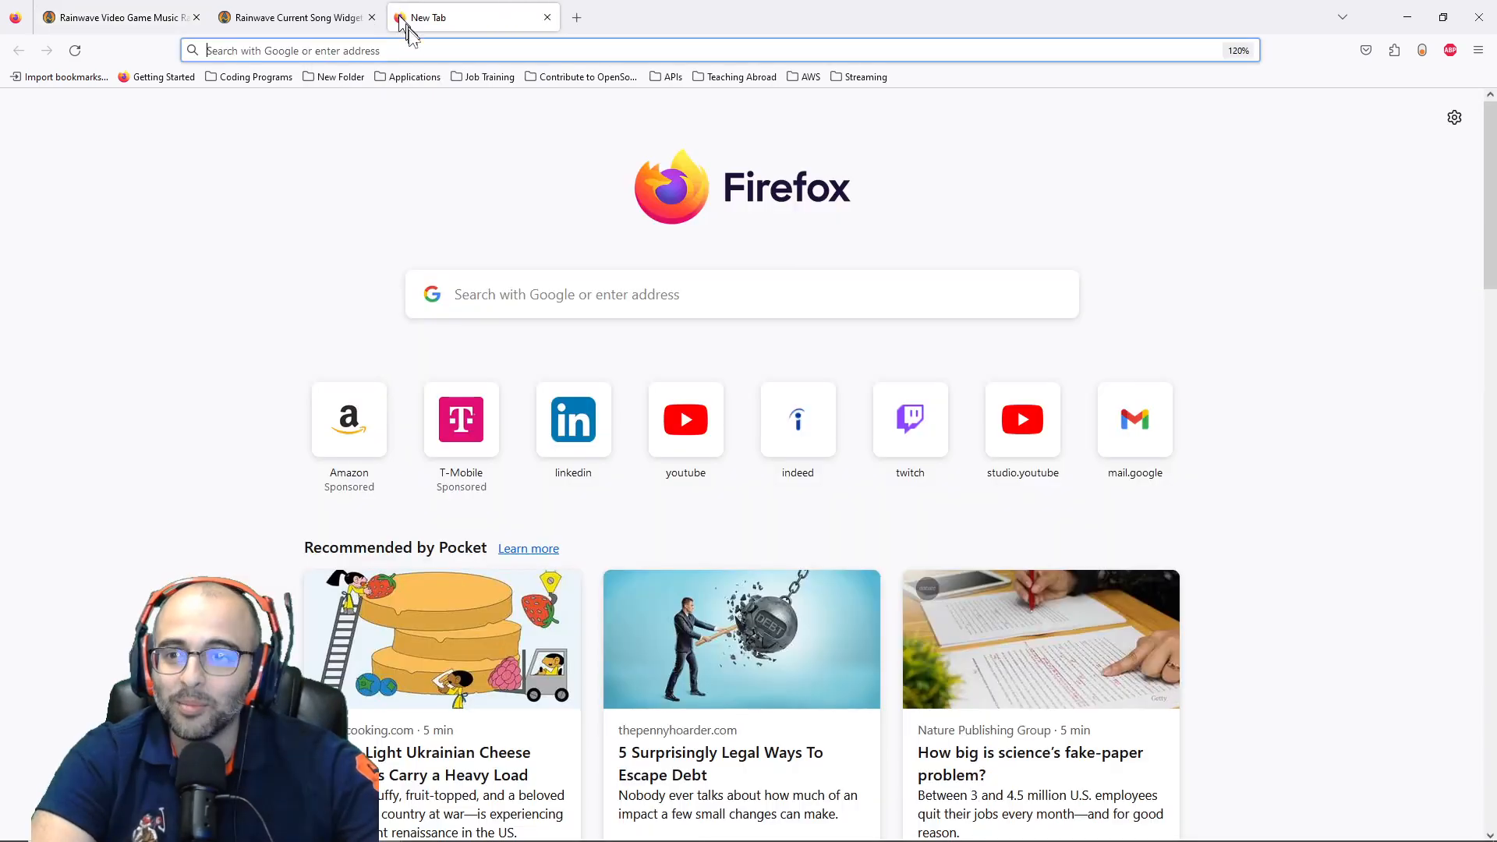
key("ctrl+v")
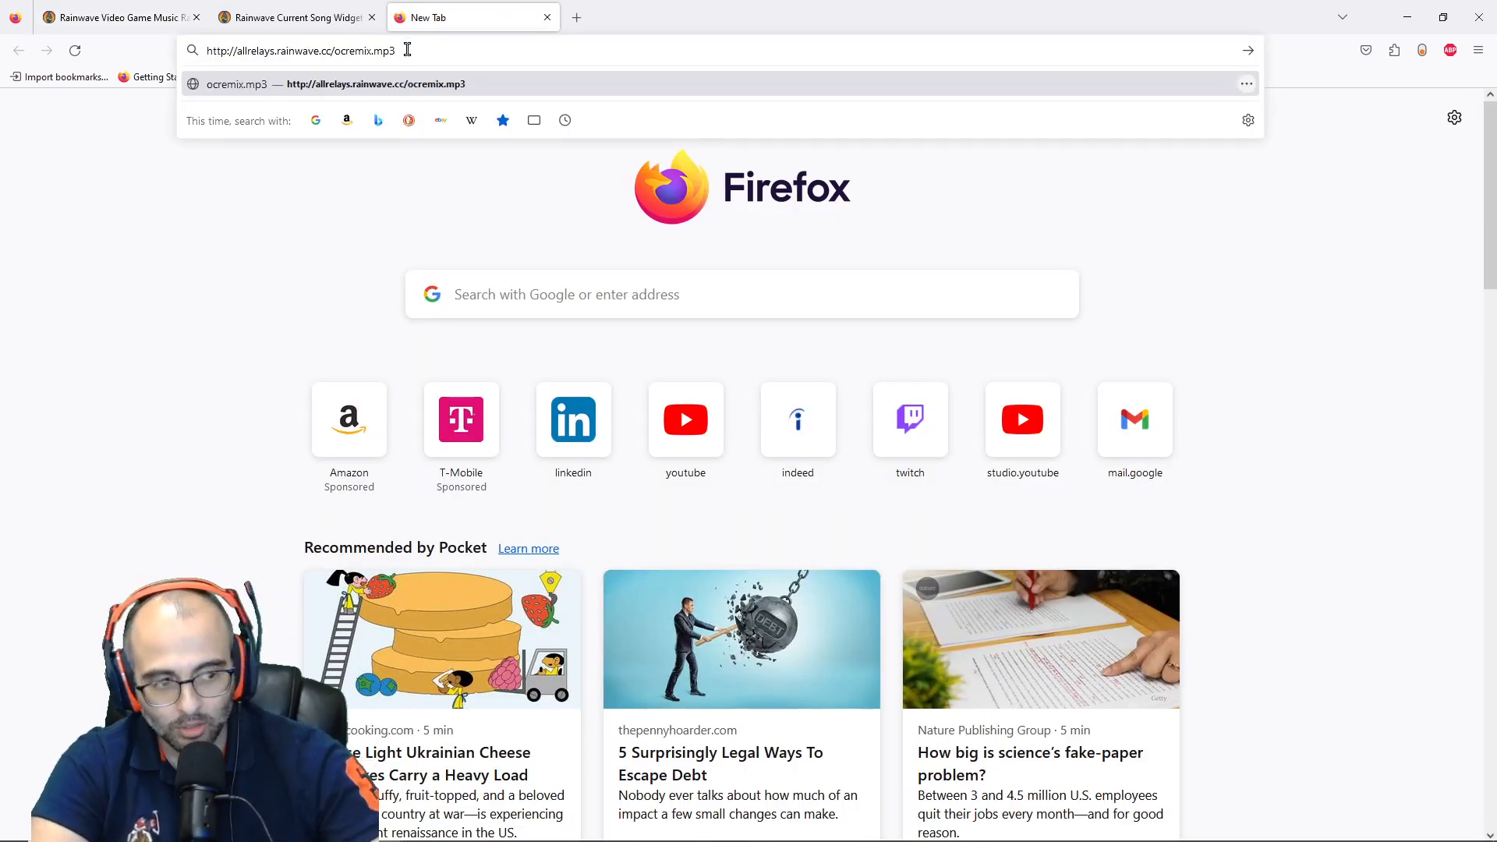
key("Return")
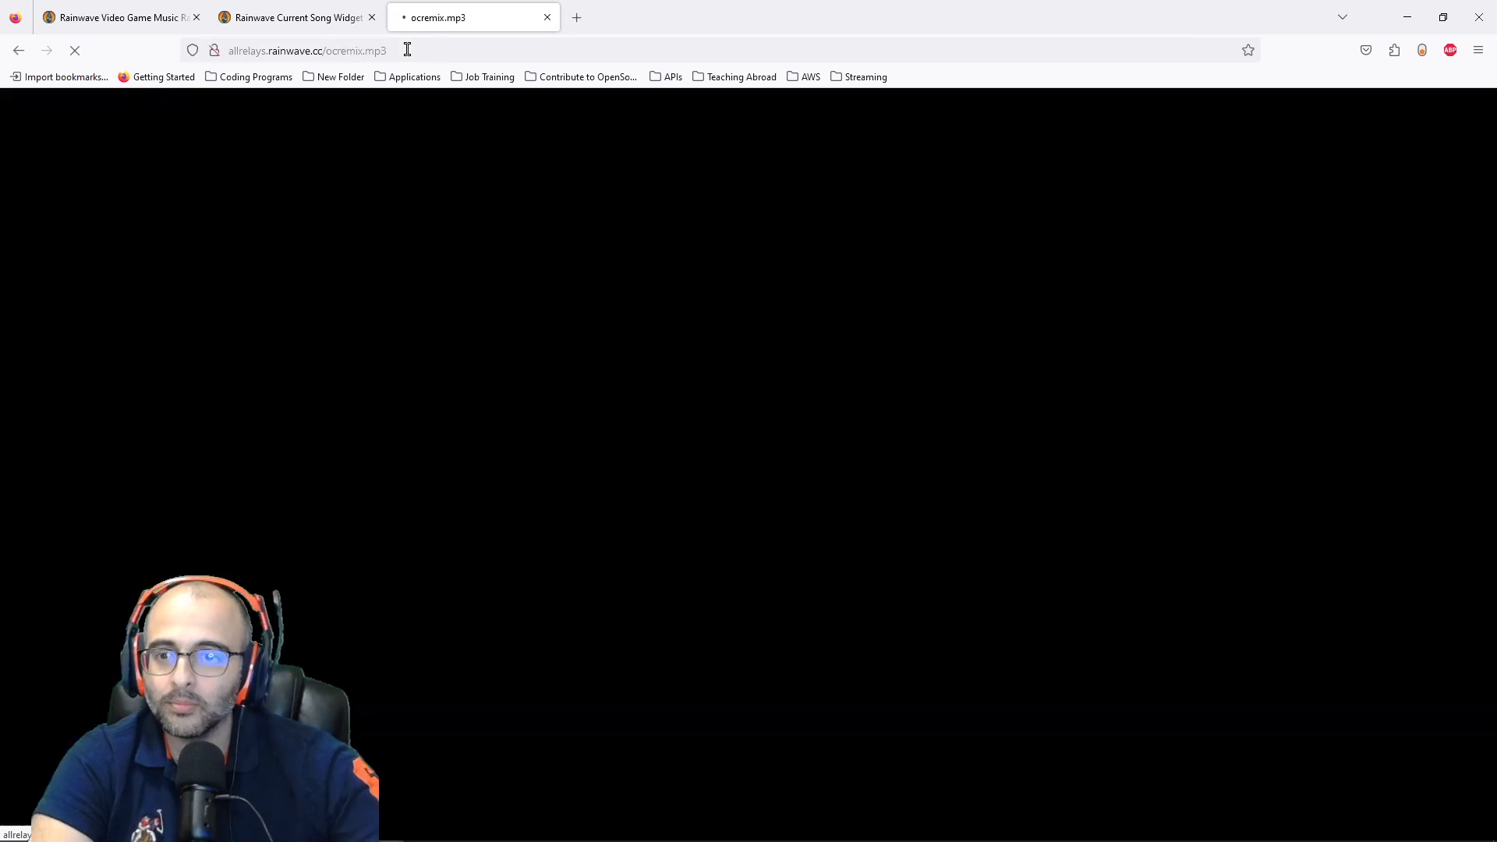
left_click(274, 466)
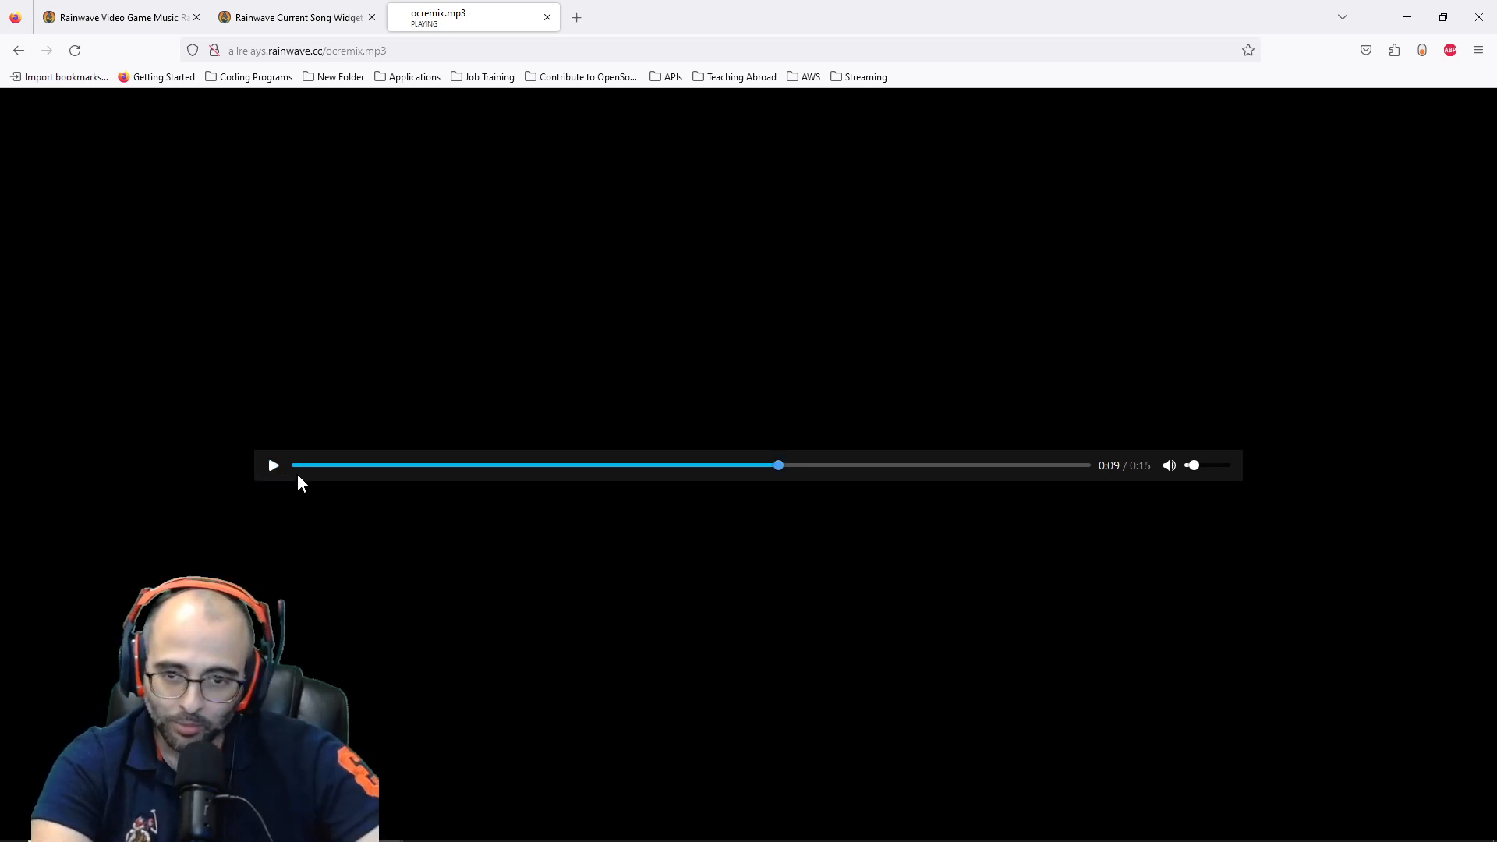
Step: Switch to the Mix It Up Command Editor, check the Play Rainwave OC volume, and collapse the Enable OC Widget and Disable Cover Widget actions
key("alt+Tab")
key("alt+Tab")
key("alt+shift+Tab")
key("alt+Tab")
key("alt+shift+Tab")
key("alt+Tab")
key("alt+Tab")
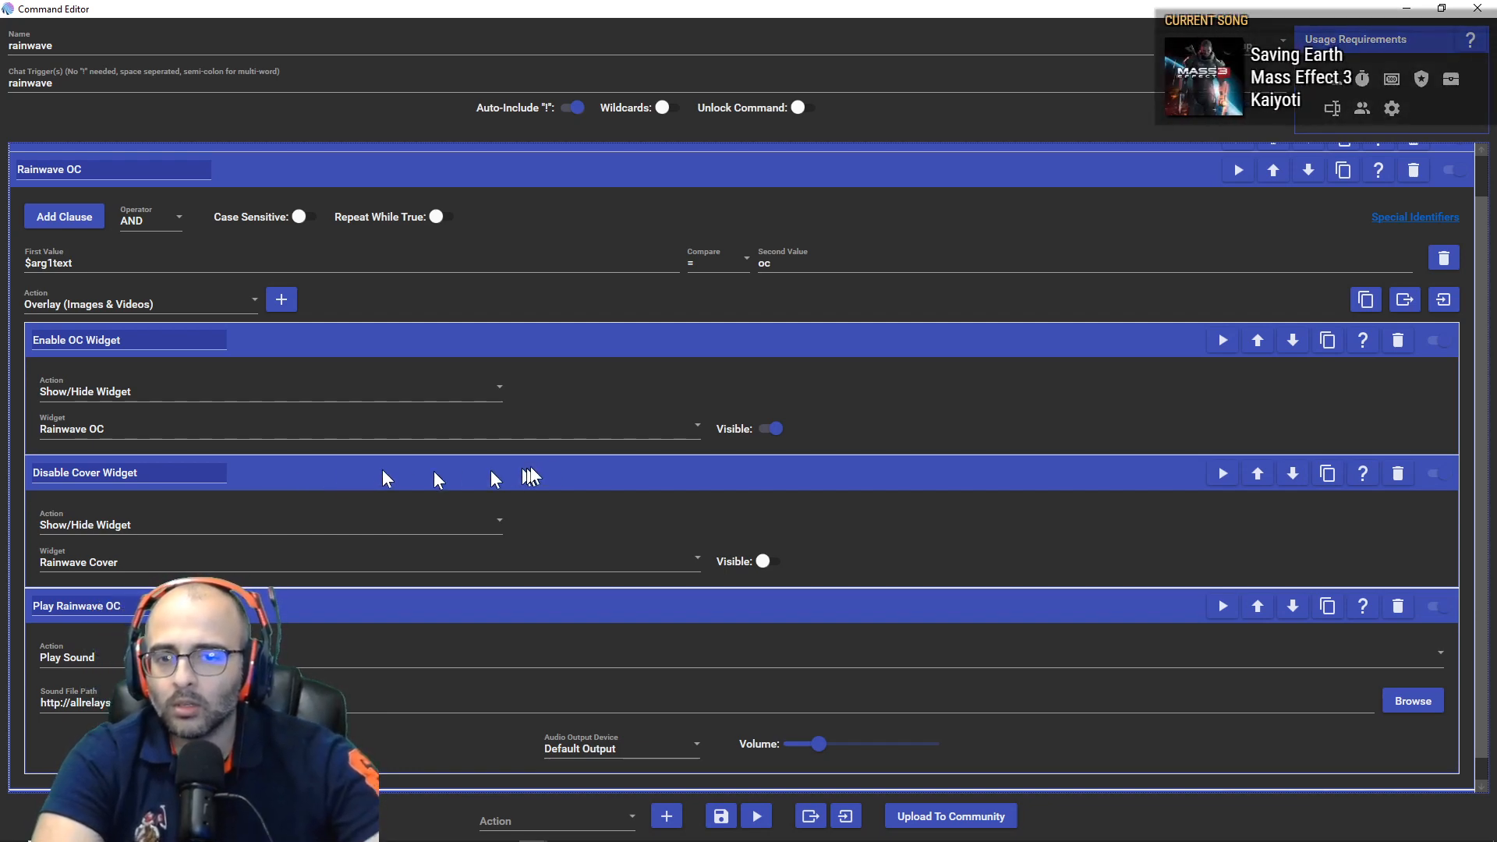
left_click(817, 744)
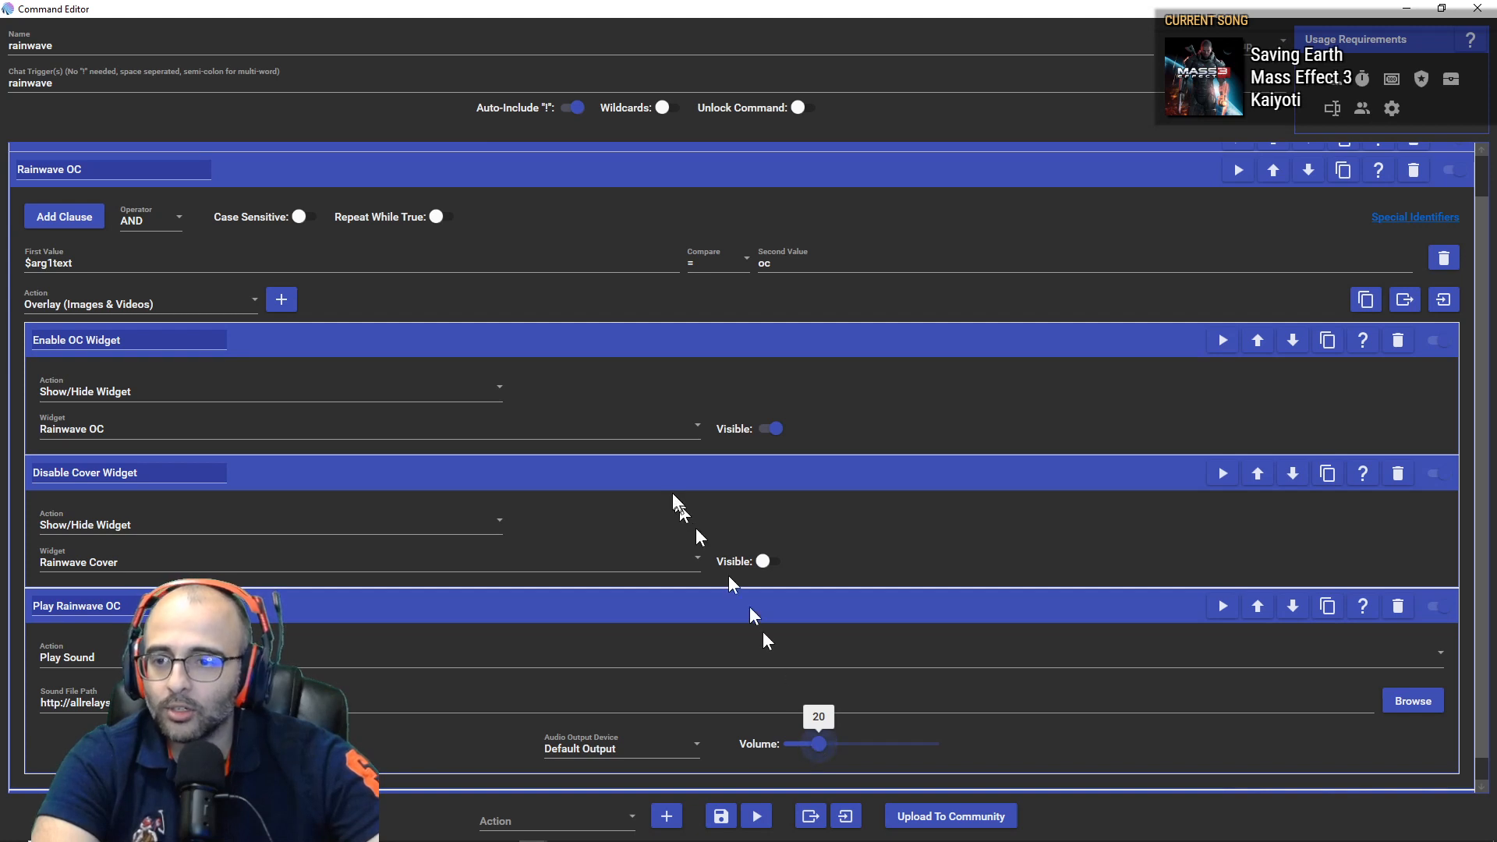
left_click(692, 340)
left_click(488, 417)
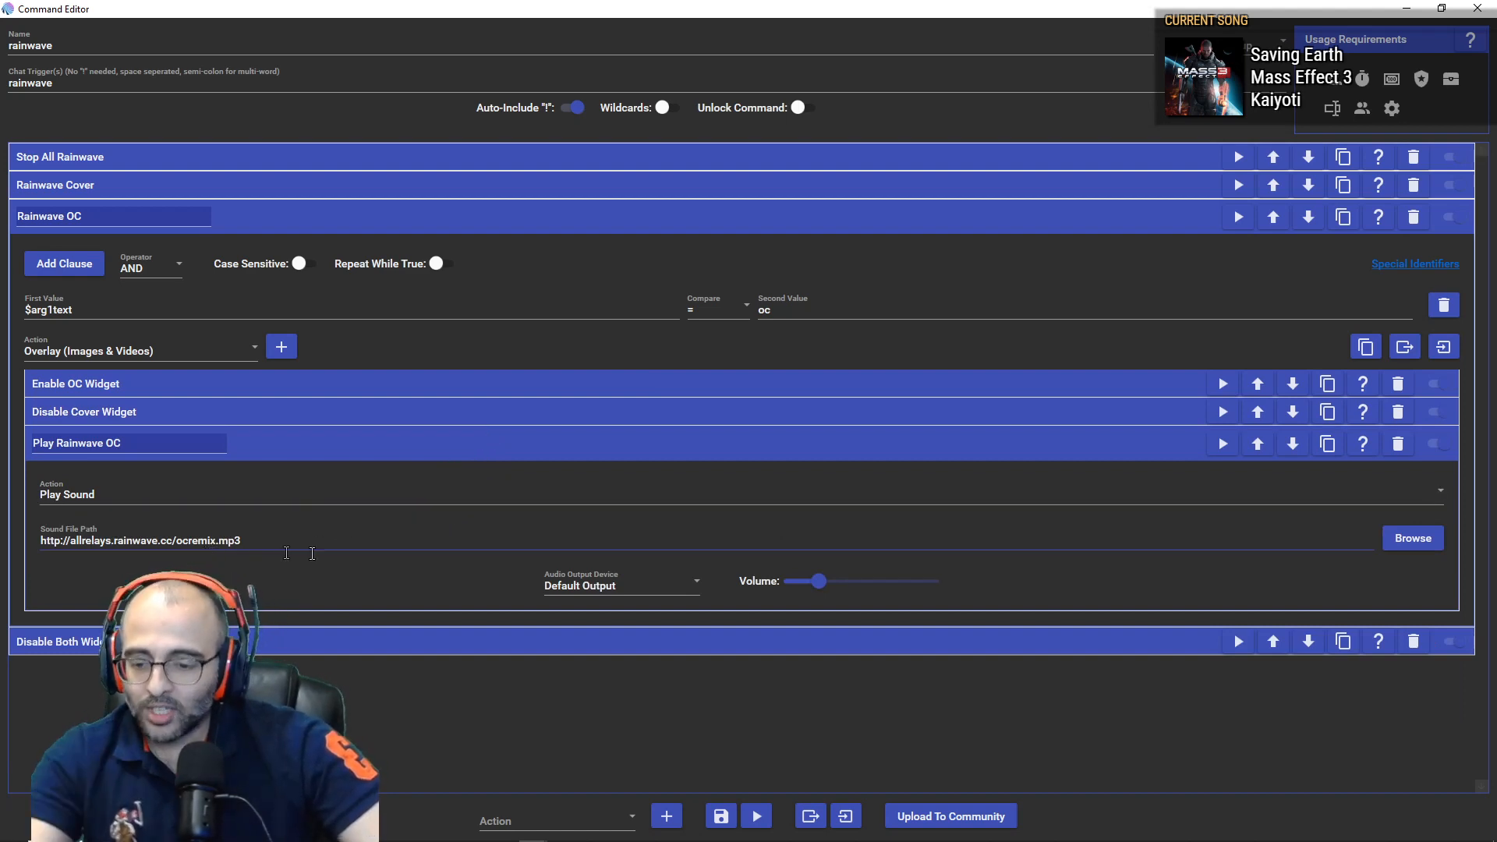
Step: Compare the Play Rainwave OC sound file path with the stream URL in the Notepad playlist, and return to the Command Editor
key("alt+Tab")
key("alt+Tab")
key("alt+Tab")
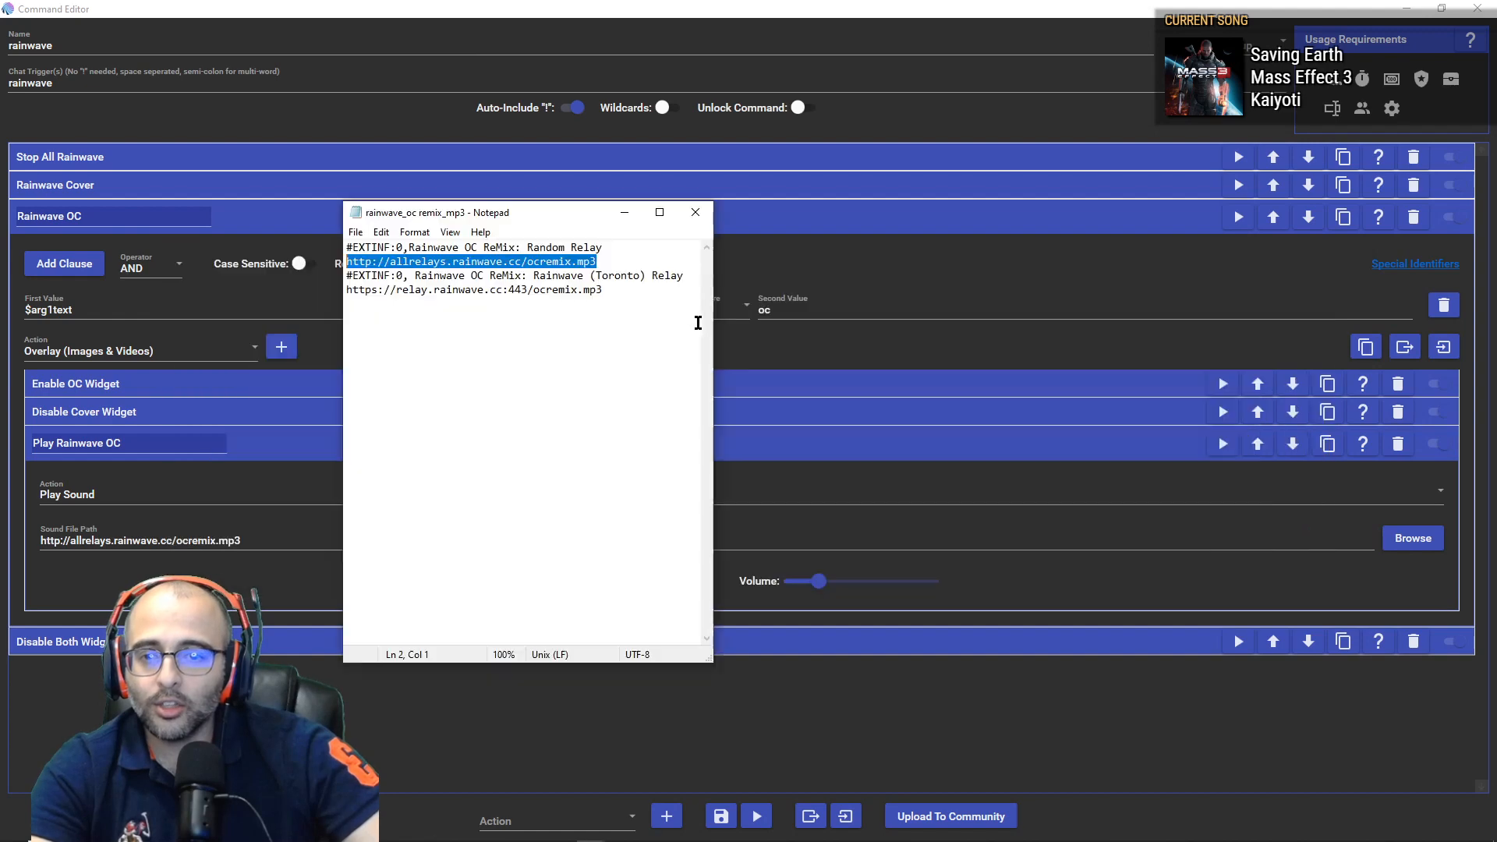
key("alt+Tab")
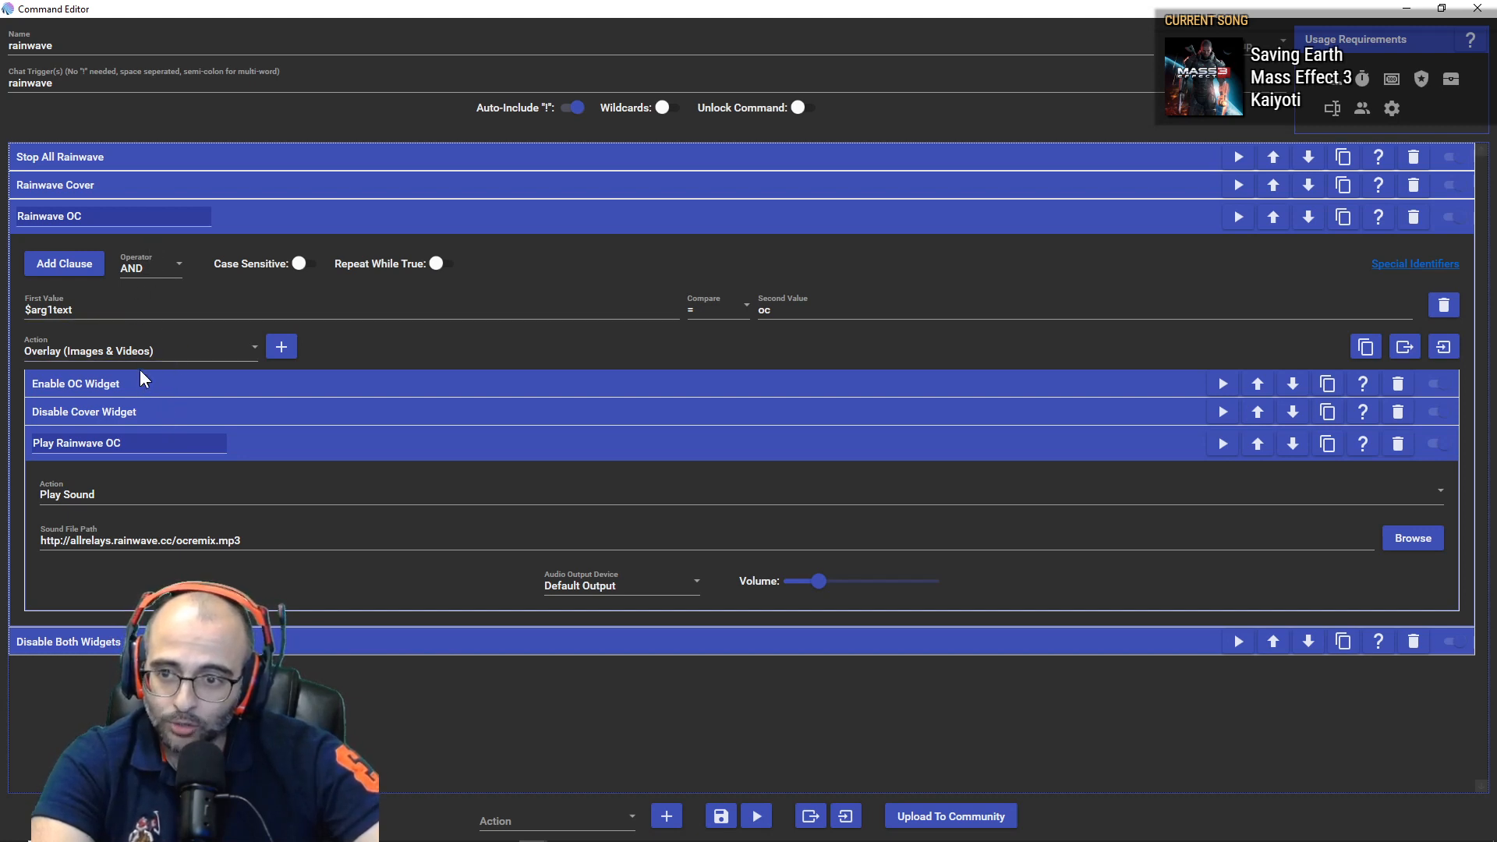
Step: Add another Sound action inside the Rainwave OC conditional
left_click(184, 355)
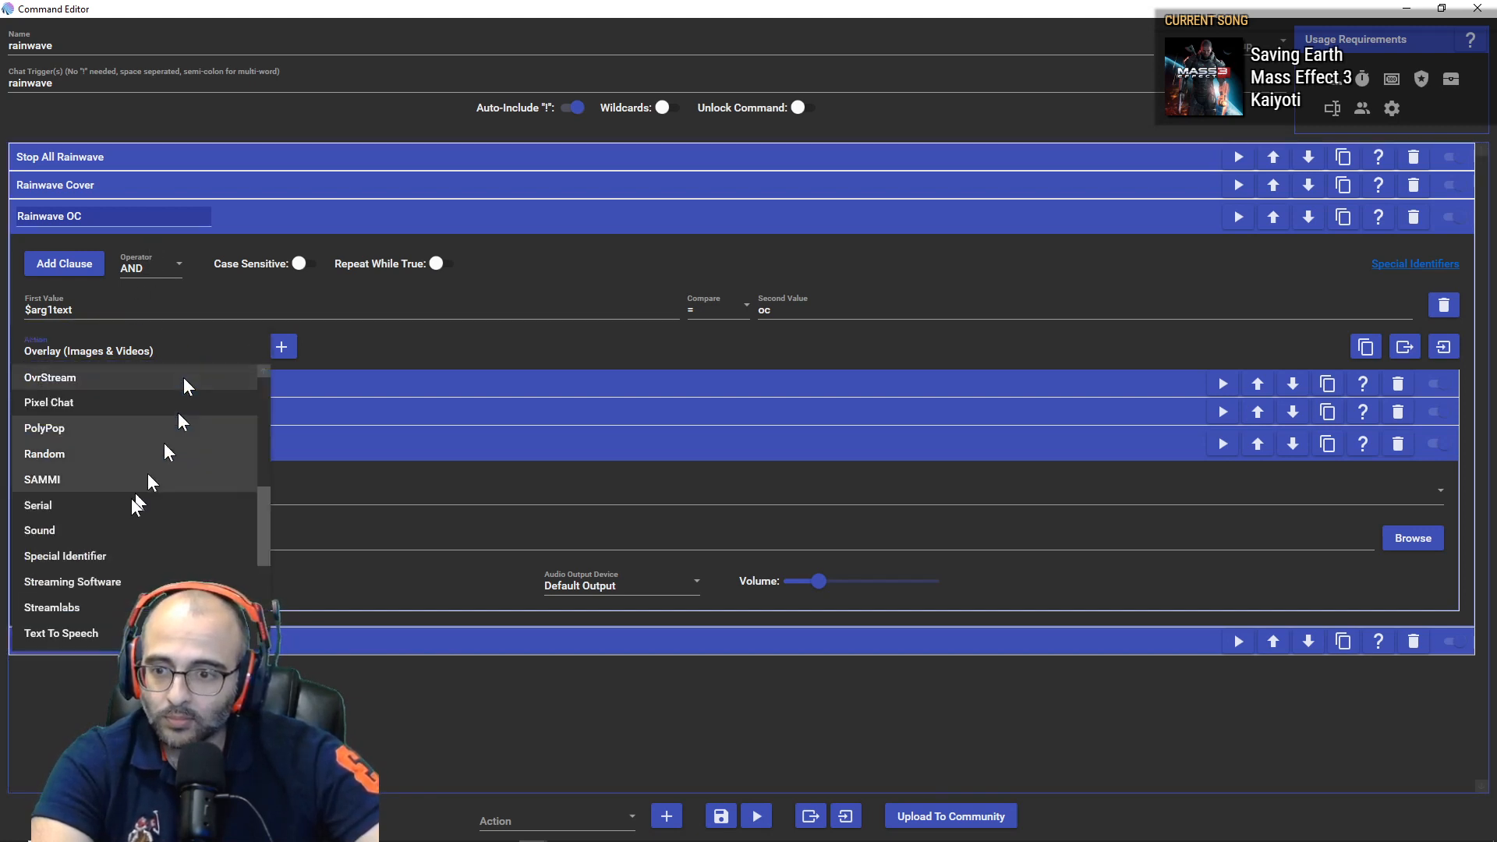
scroll(133, 535, "down", 3)
scroll(72, 456, "up", 1)
scroll(72, 456, "up", 1)
left_click(67, 443)
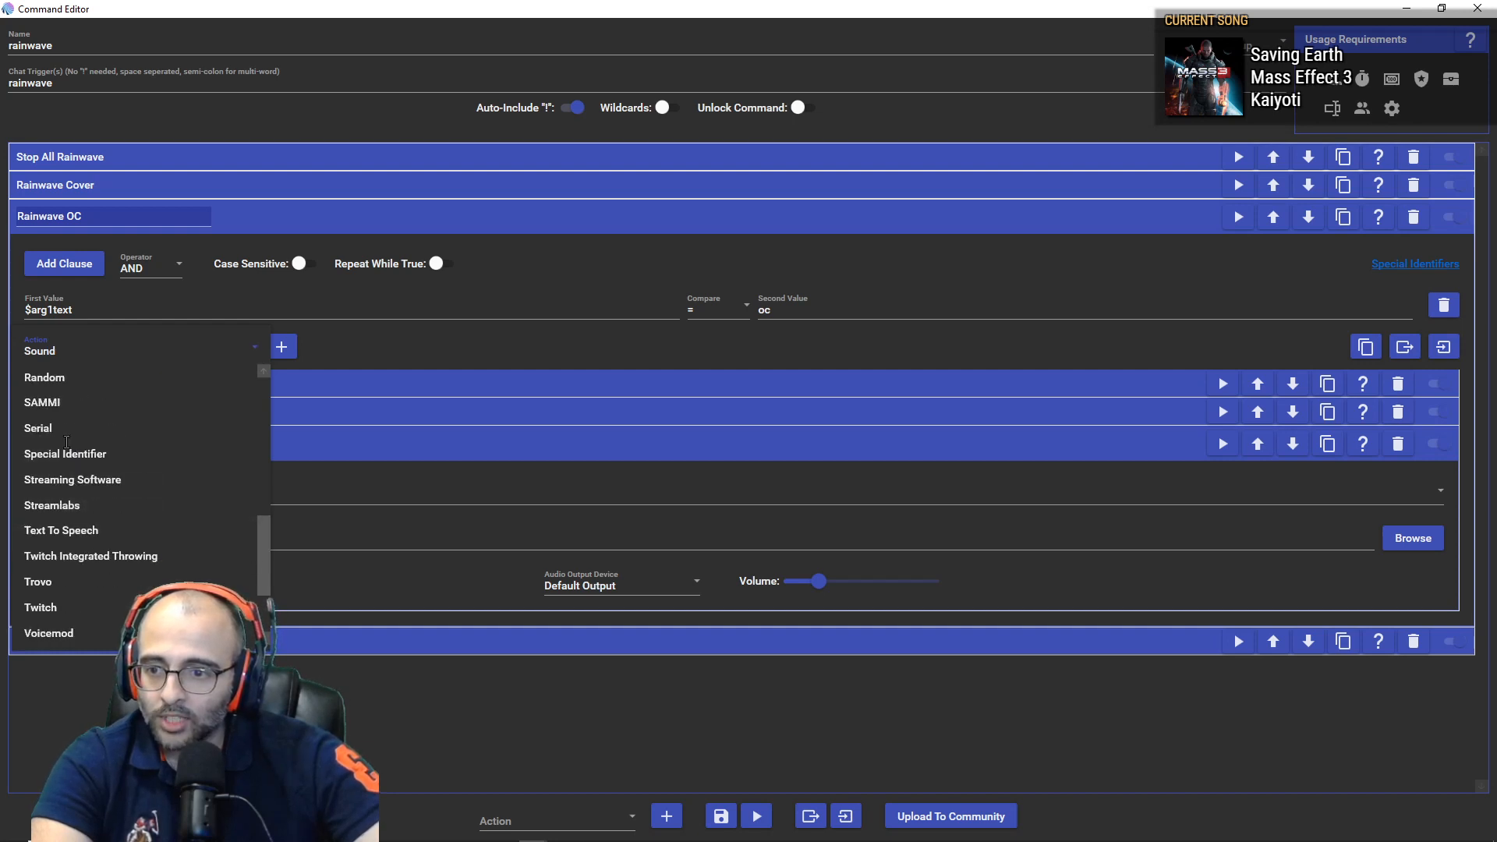
left_click(288, 352)
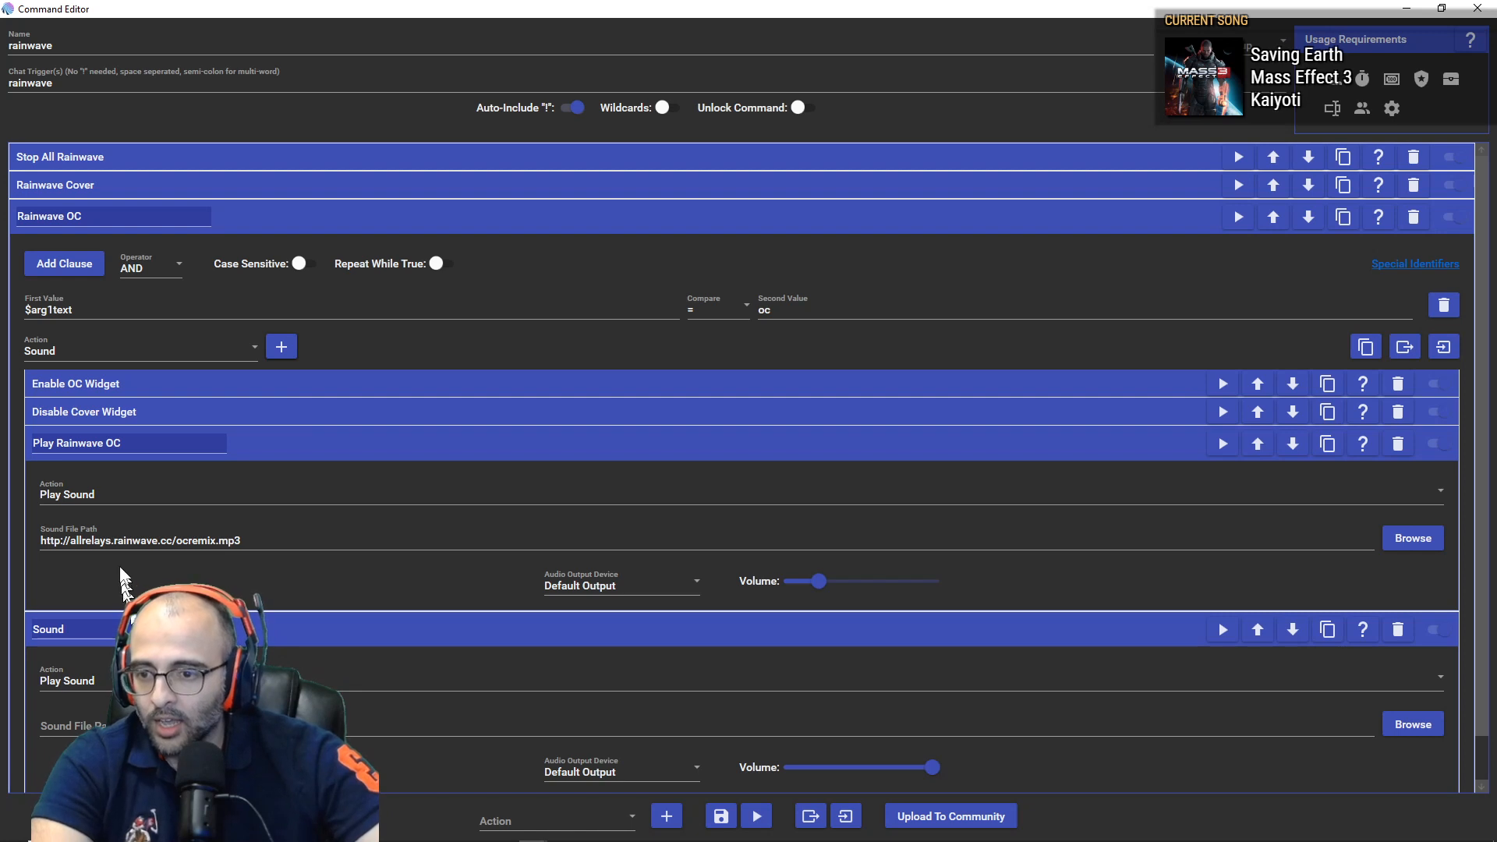
Step: Copy the Play Rainwave OC stream URL into the extra Sound action's file path, and delete that extra action again
double_click(130, 544)
key("ctrl+a")
key("ctrl+c")
left_click(749, 726)
key("ctrl+v")
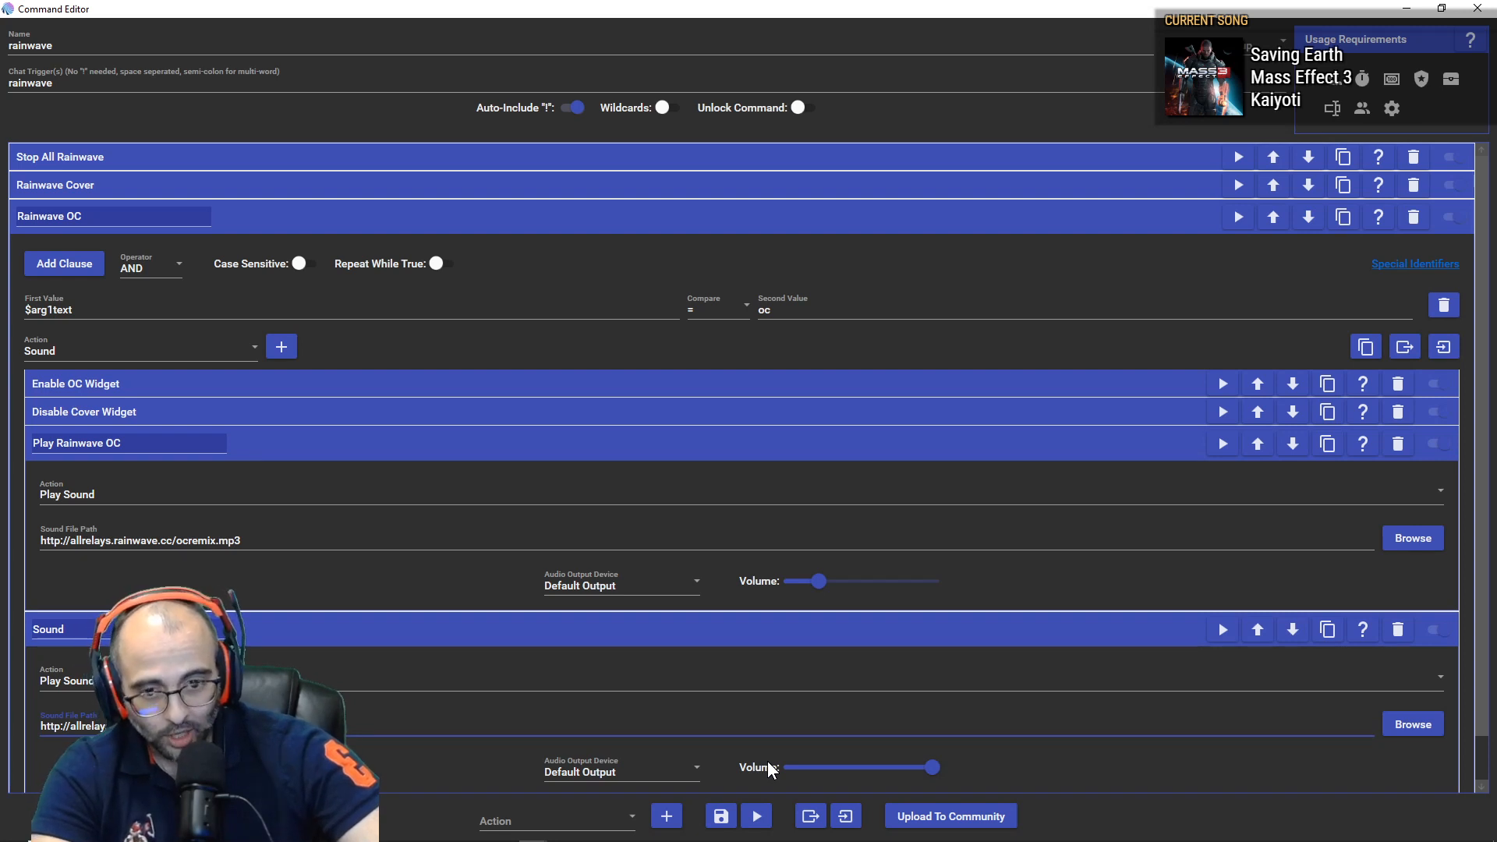
left_click(817, 582)
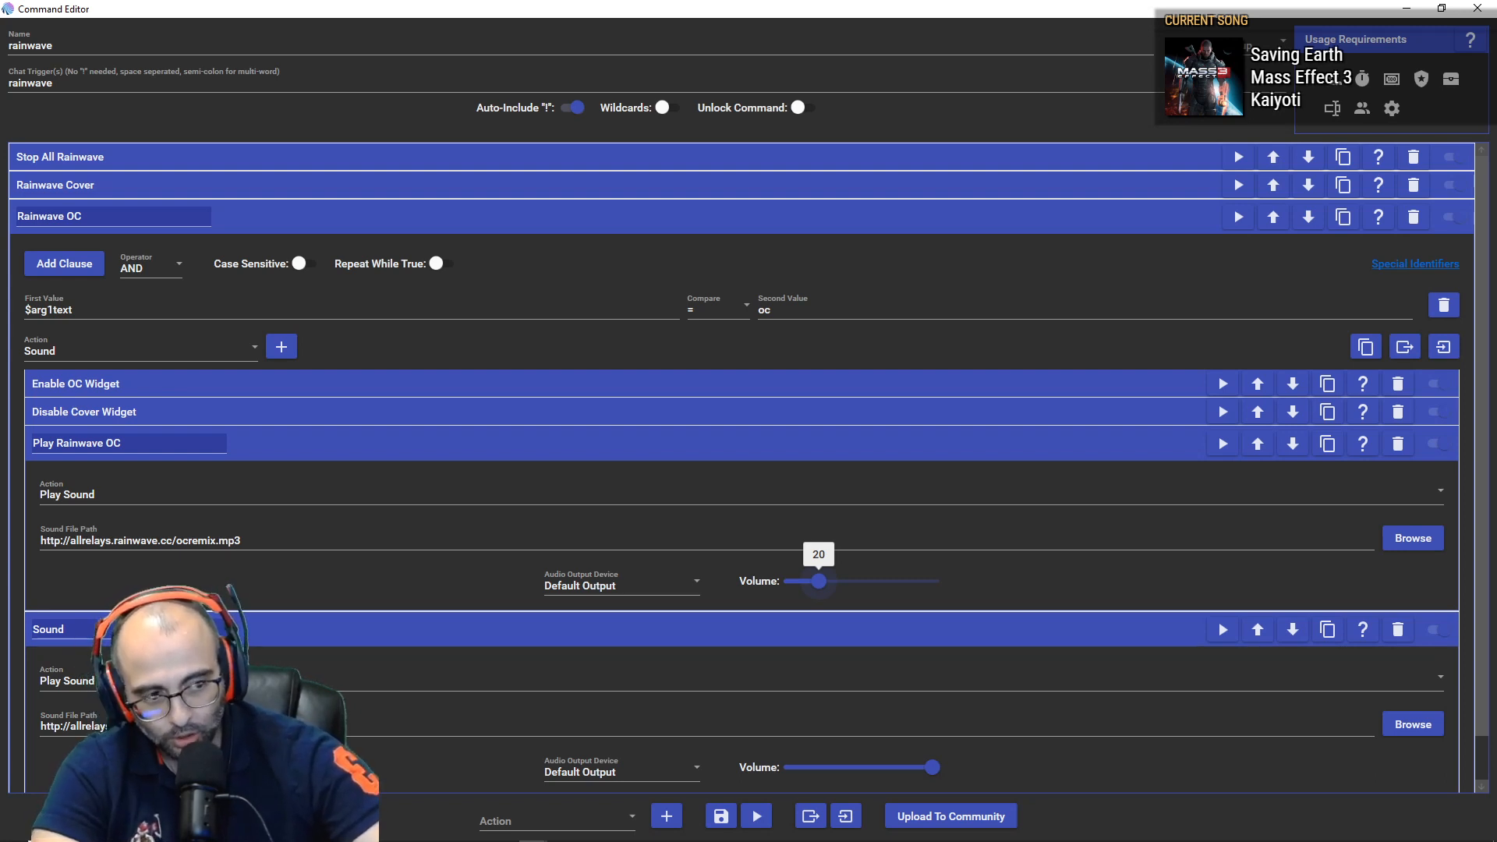
left_click(1397, 629)
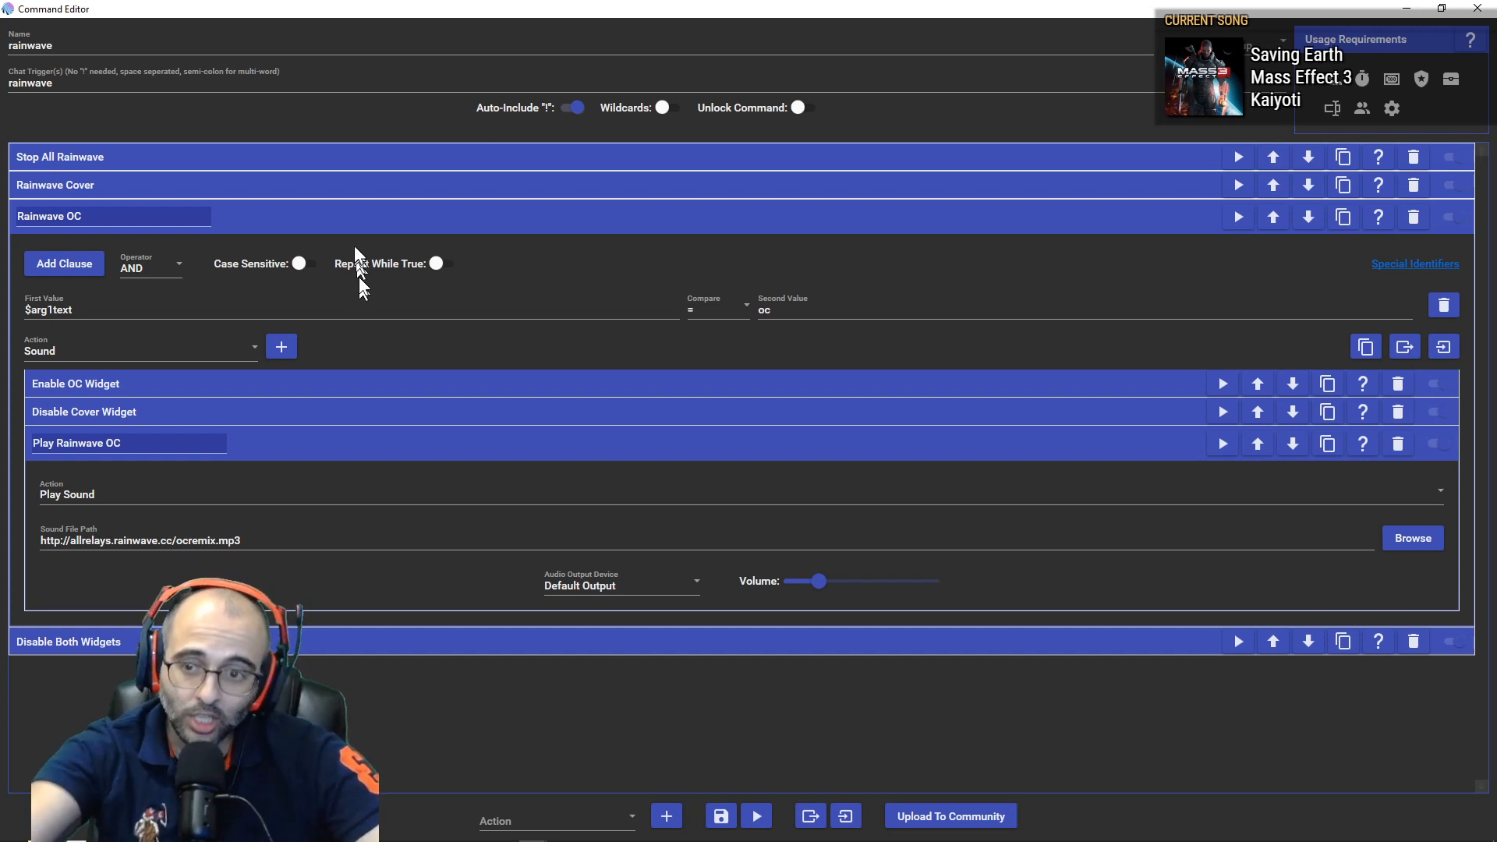
Step: Collapse the Rainwave OC conditional and expand the Rainwave Cover and Disable Both Widgets conditionals
left_click(343, 208)
left_click(325, 192)
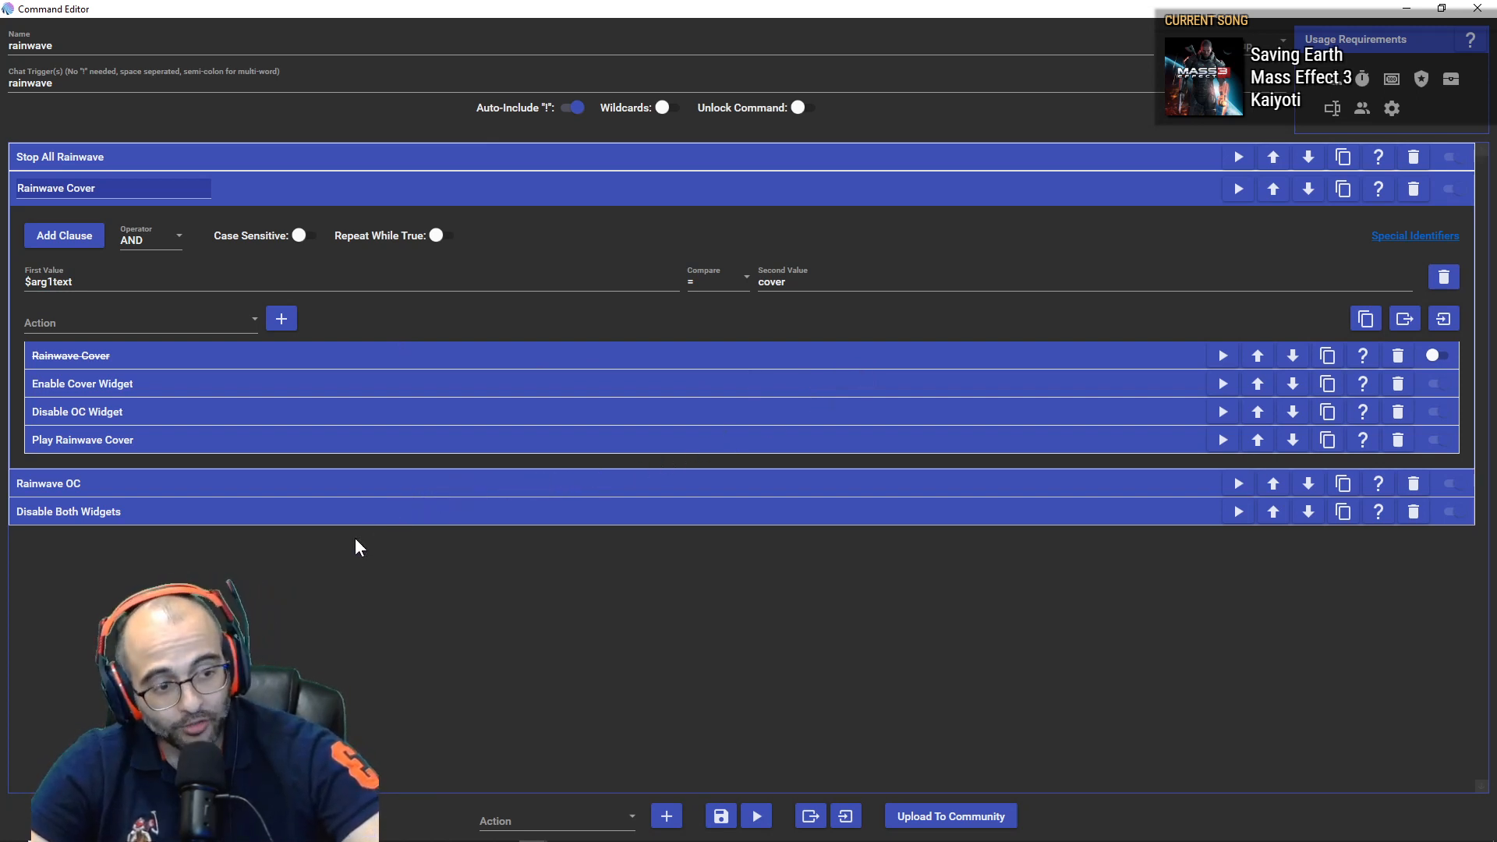
left_click(54, 512)
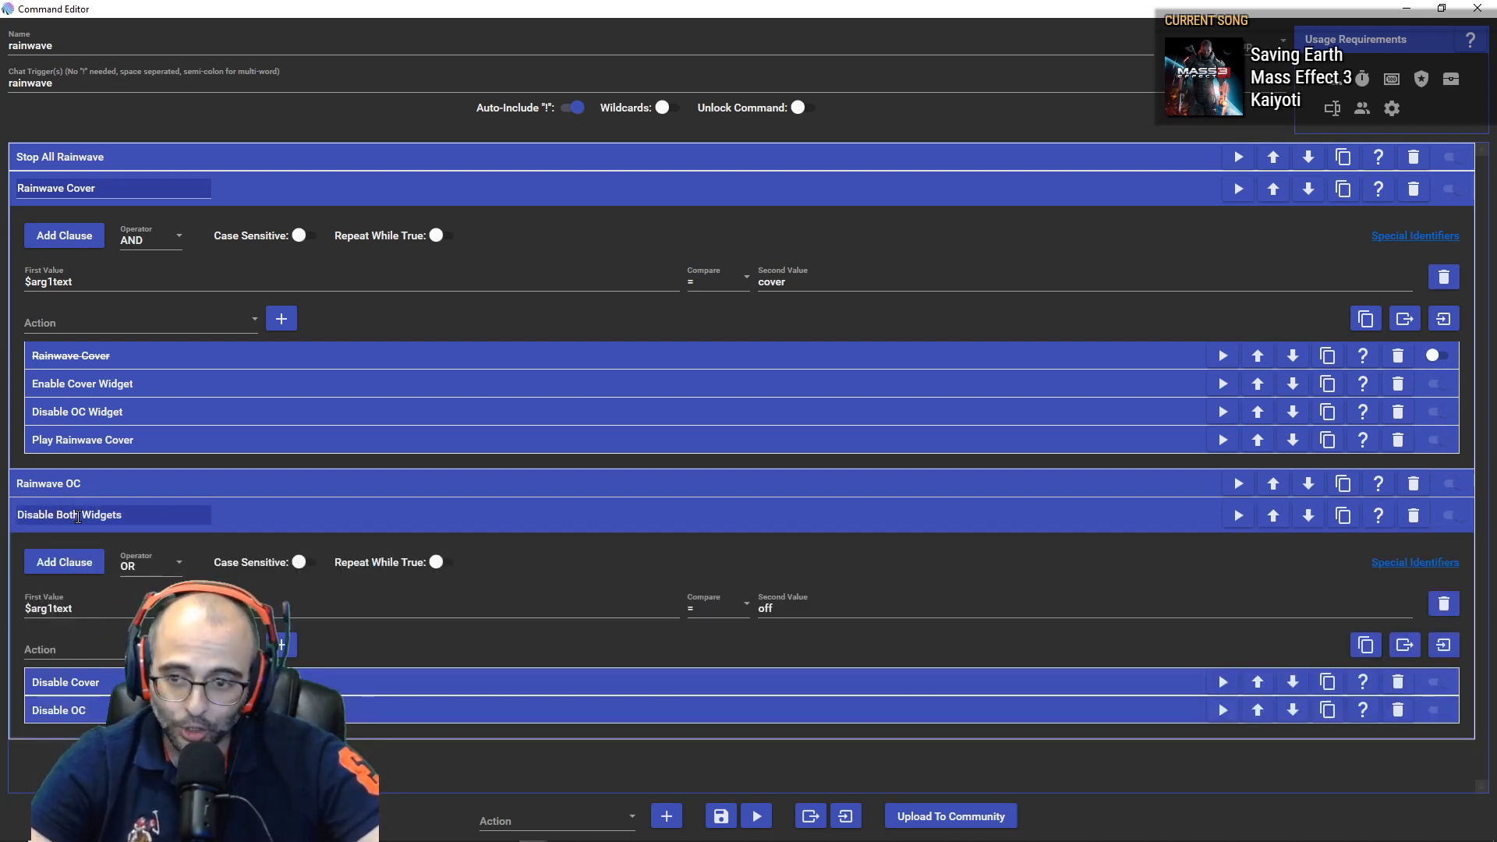
Step: Choose Conditional as the command-level action type and expand the Disable Cover action inside Disable Both Widgets
left_click(536, 817)
scroll(499, 577, "up", 1)
left_click(512, 581)
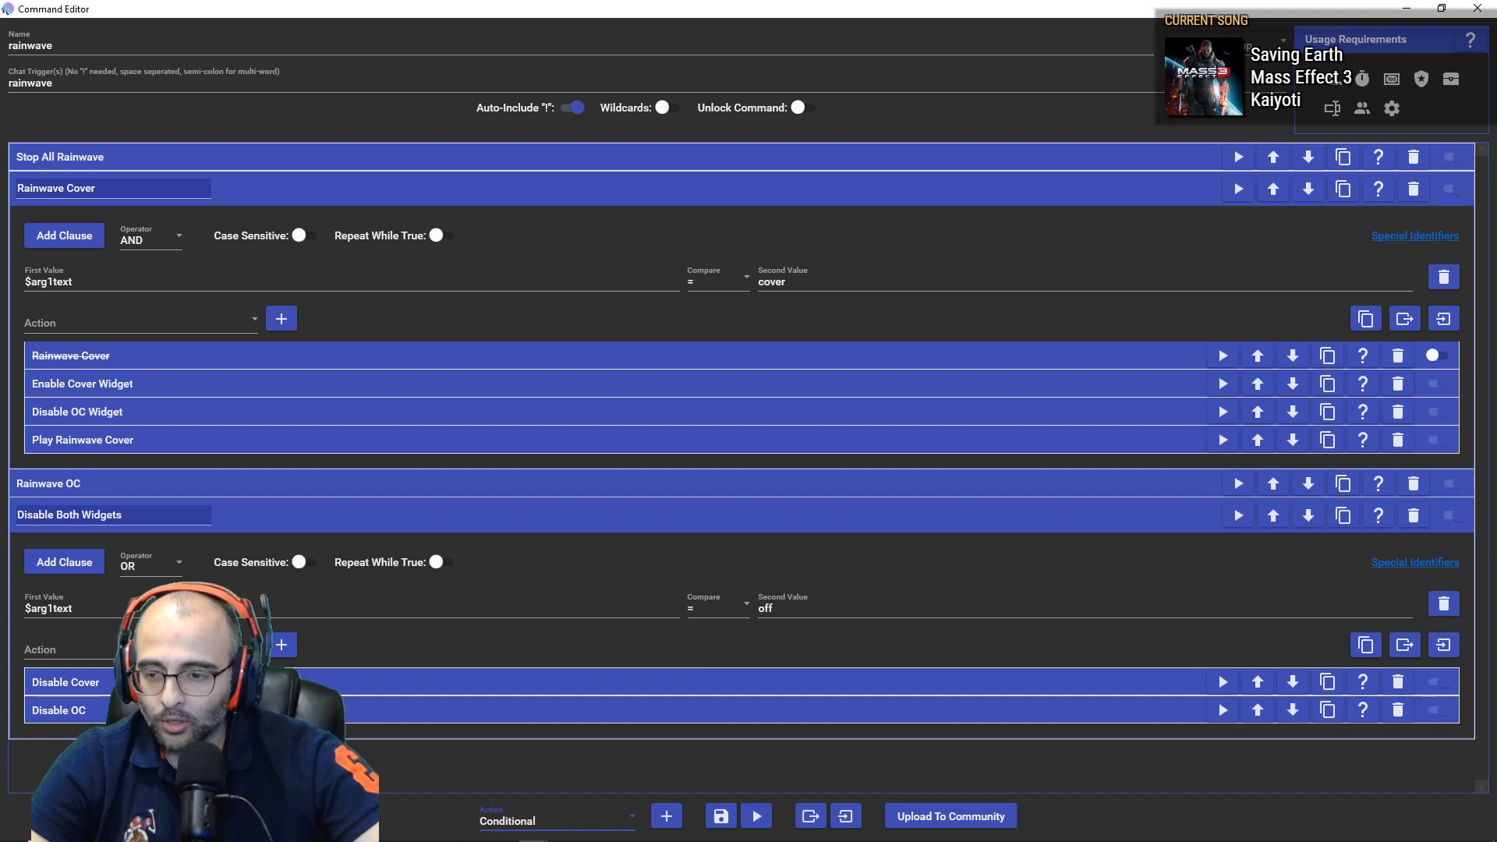
left_click(234, 682)
scroll(233, 682, "down", 2)
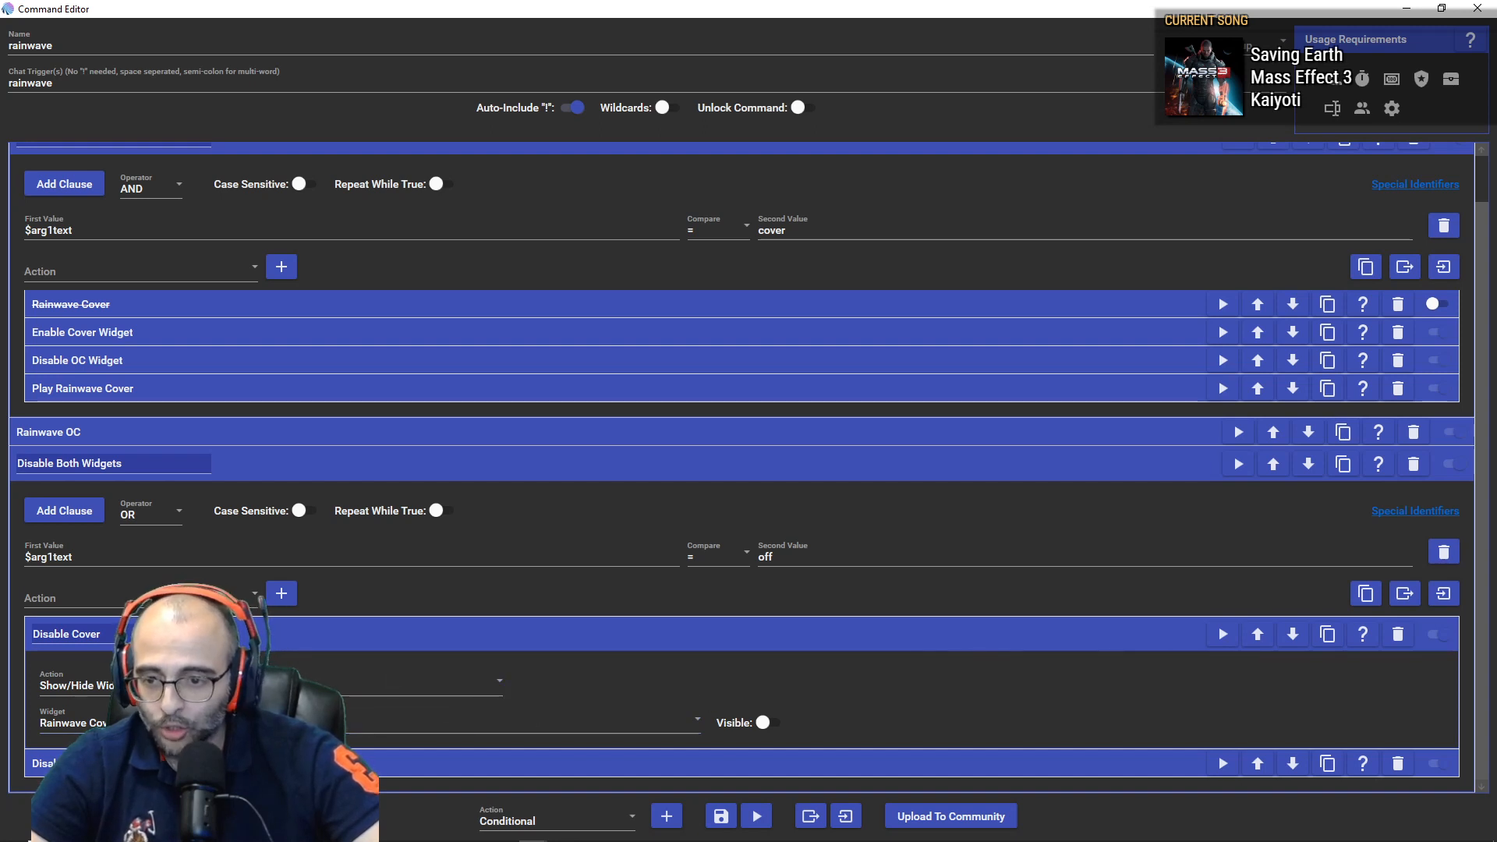
Step: Add an Overlay (Images & Videos) action to the Disable Both Widgets conditional
left_click(141, 270)
scroll(117, 535, "down", 2)
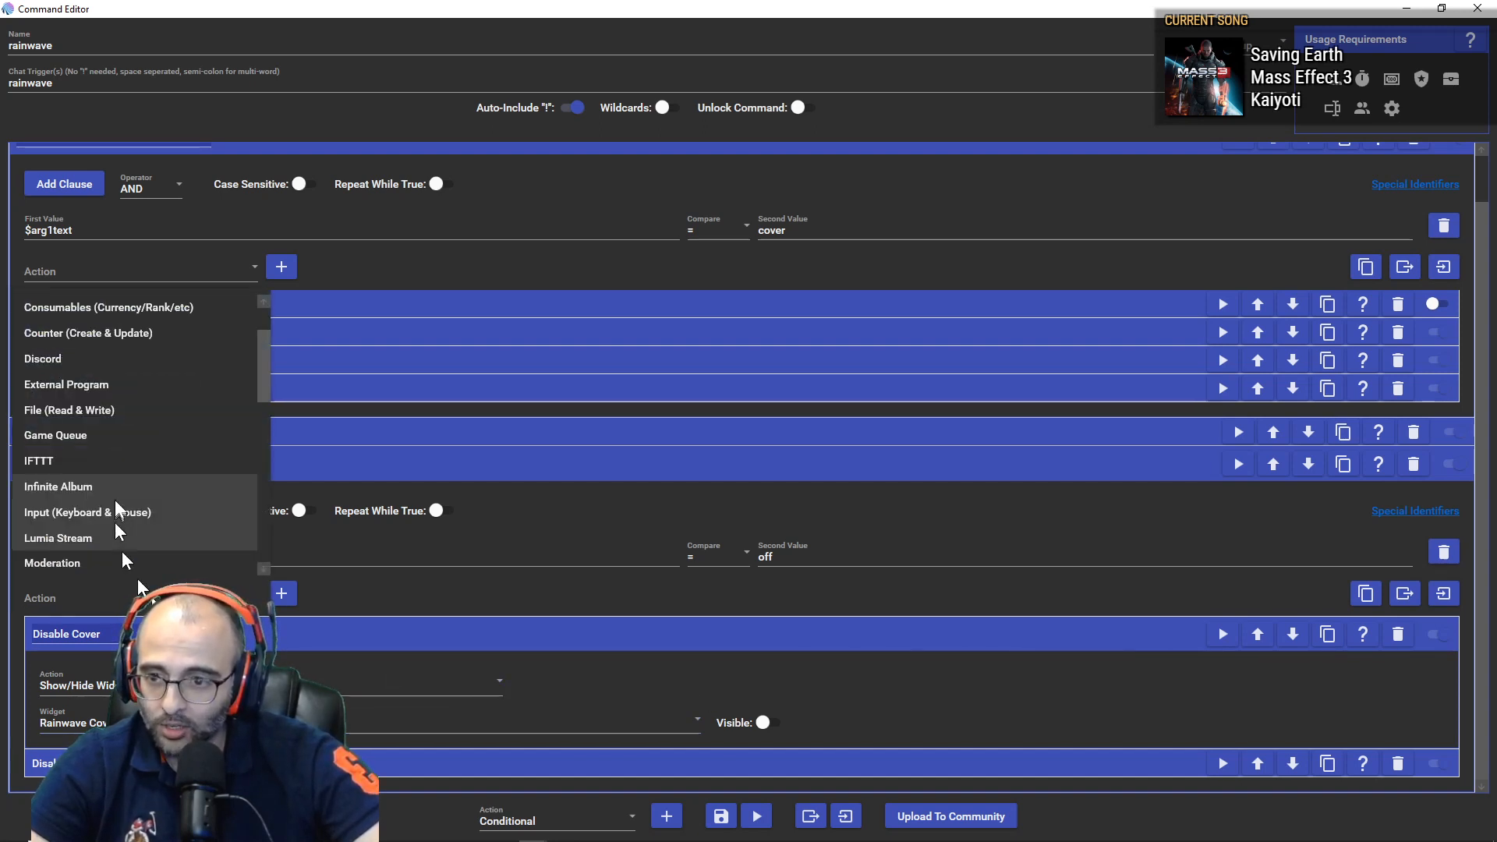
scroll(121, 499, "down", 4)
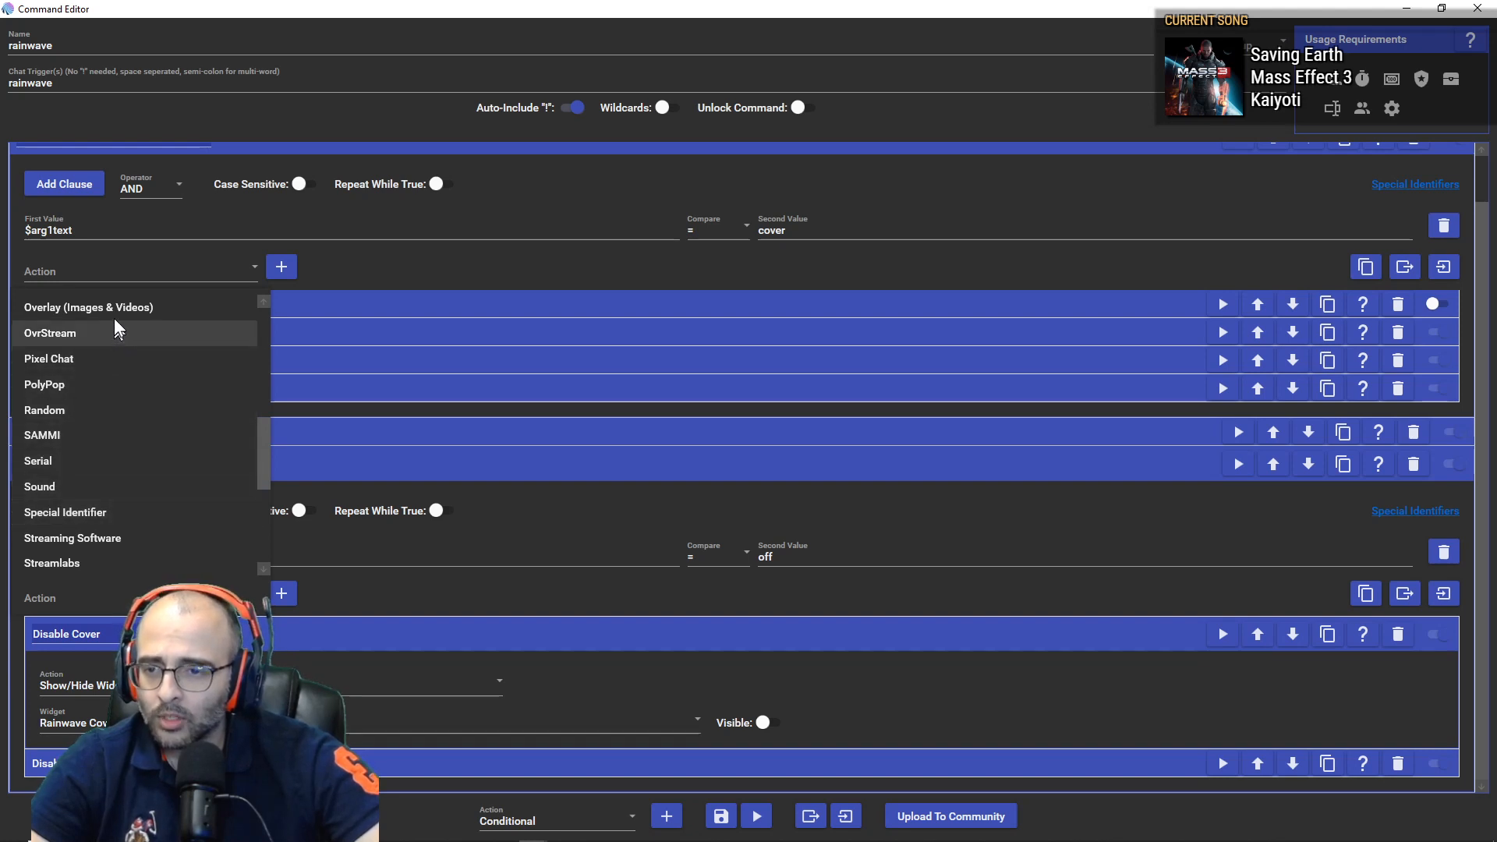
left_click(117, 309)
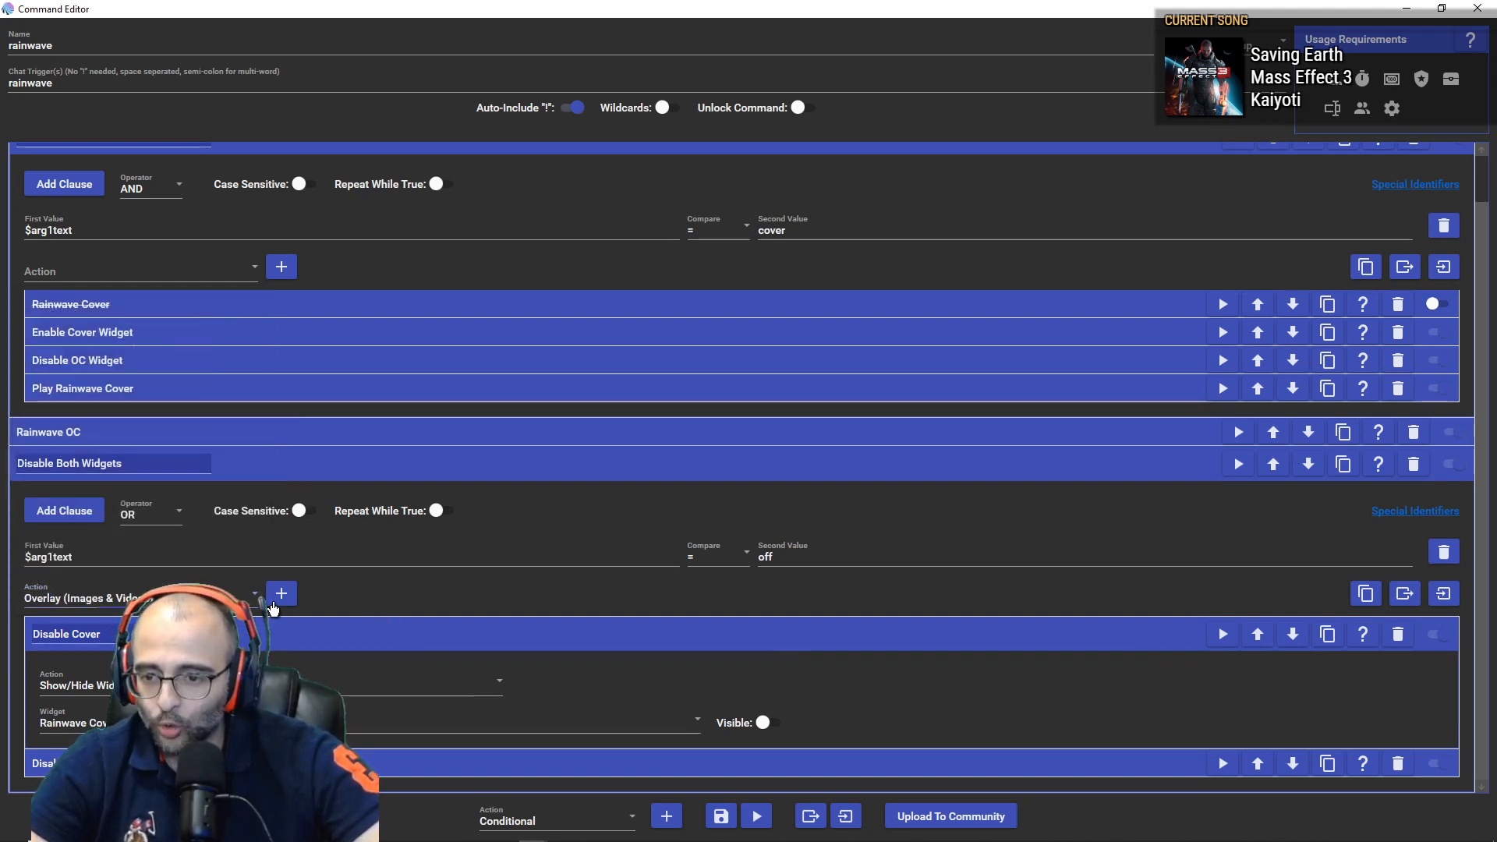
left_click(280, 595)
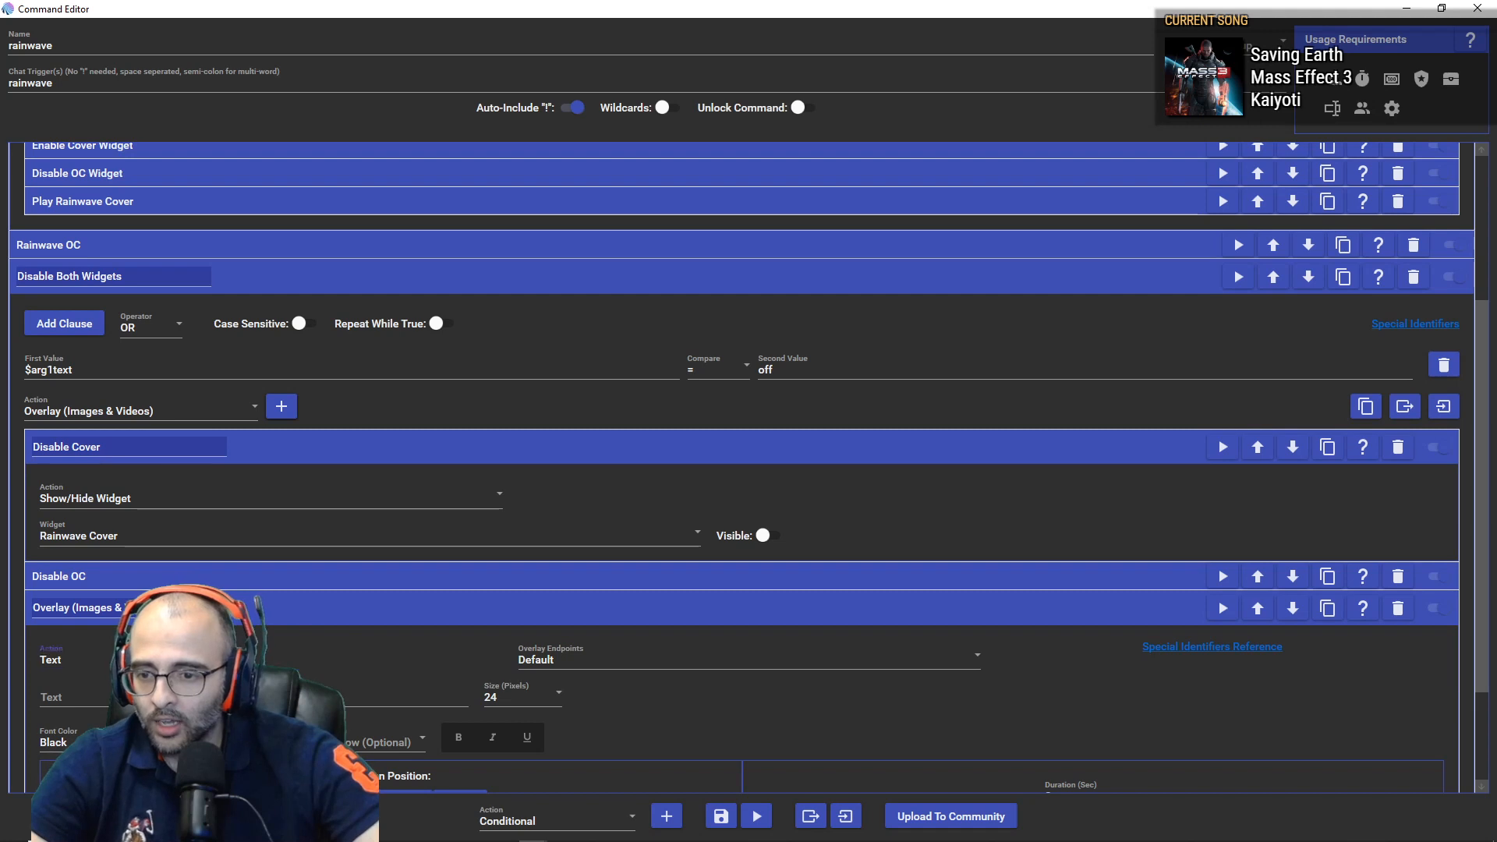
Step: Set the extra overlay action to Show/Hide Widget and choose Rainwave OC as its widget
left_click(78, 660)
left_click(104, 624)
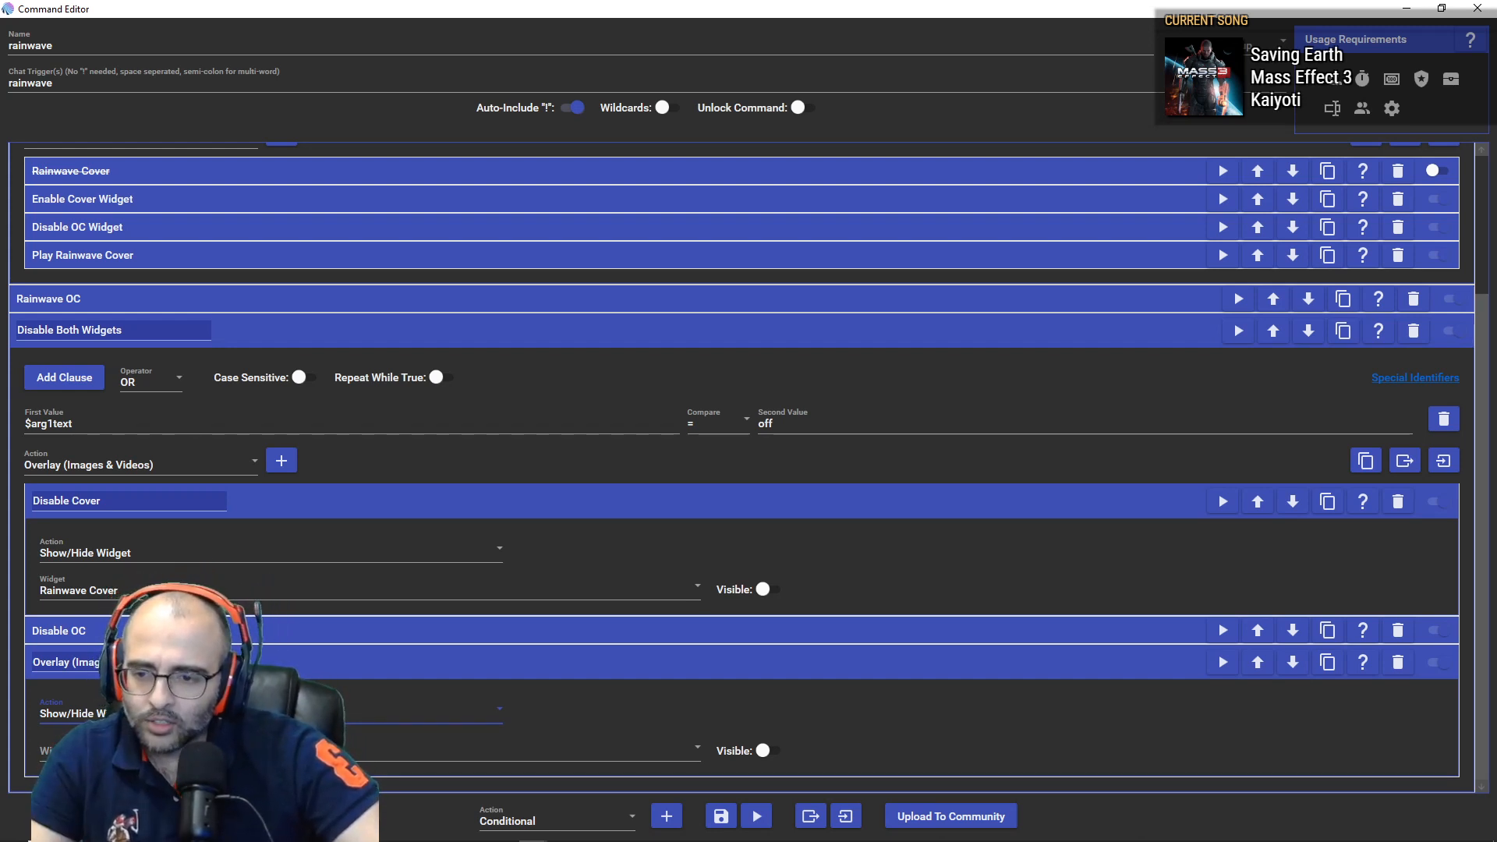
left_click(156, 751)
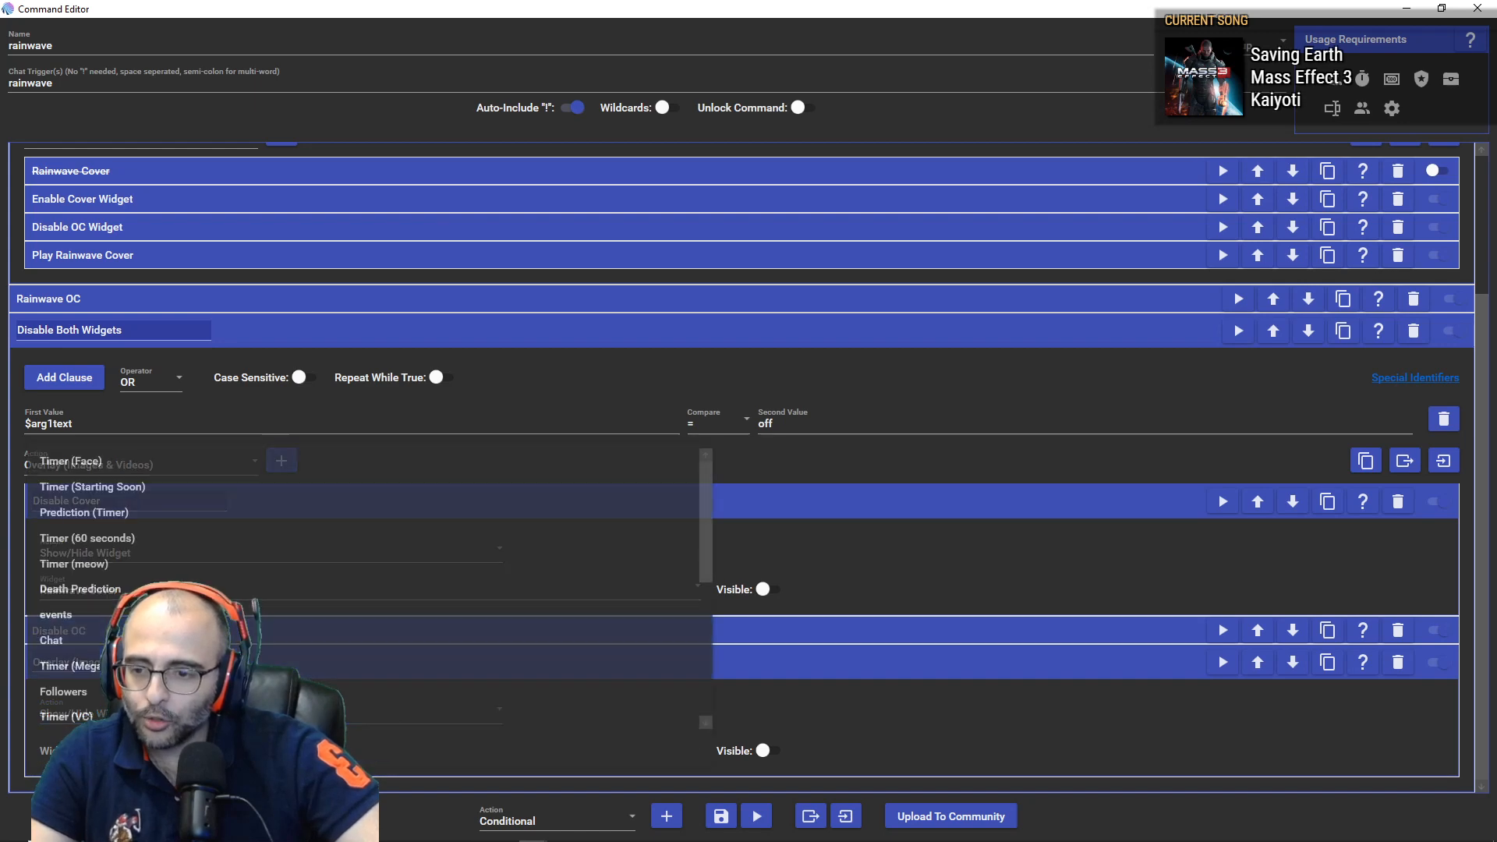
scroll(148, 694, "down", 3)
scroll(149, 694, "up", 3)
scroll(121, 632, "down", 3)
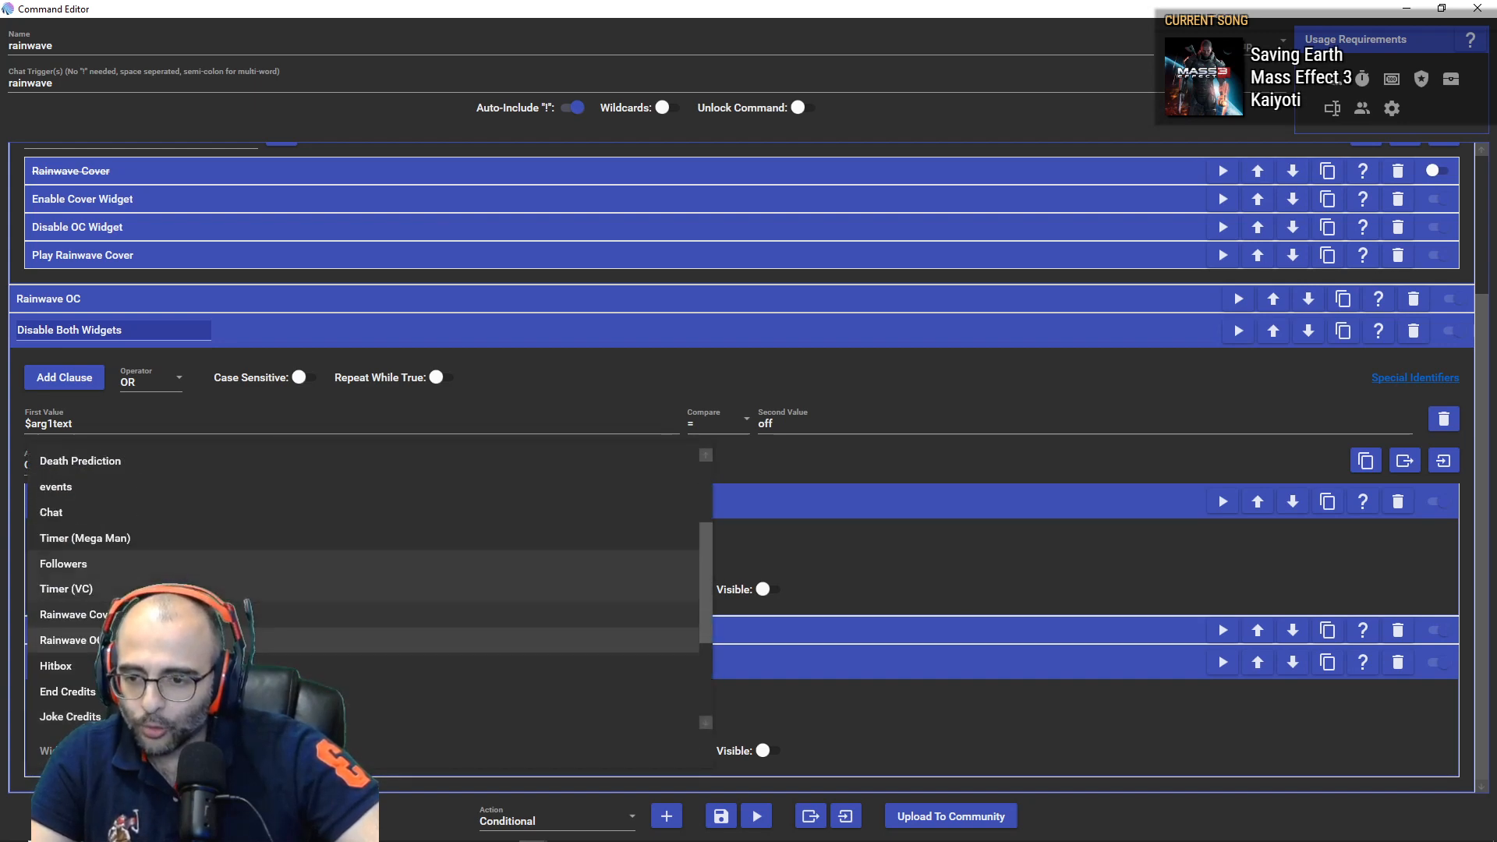
left_click(121, 641)
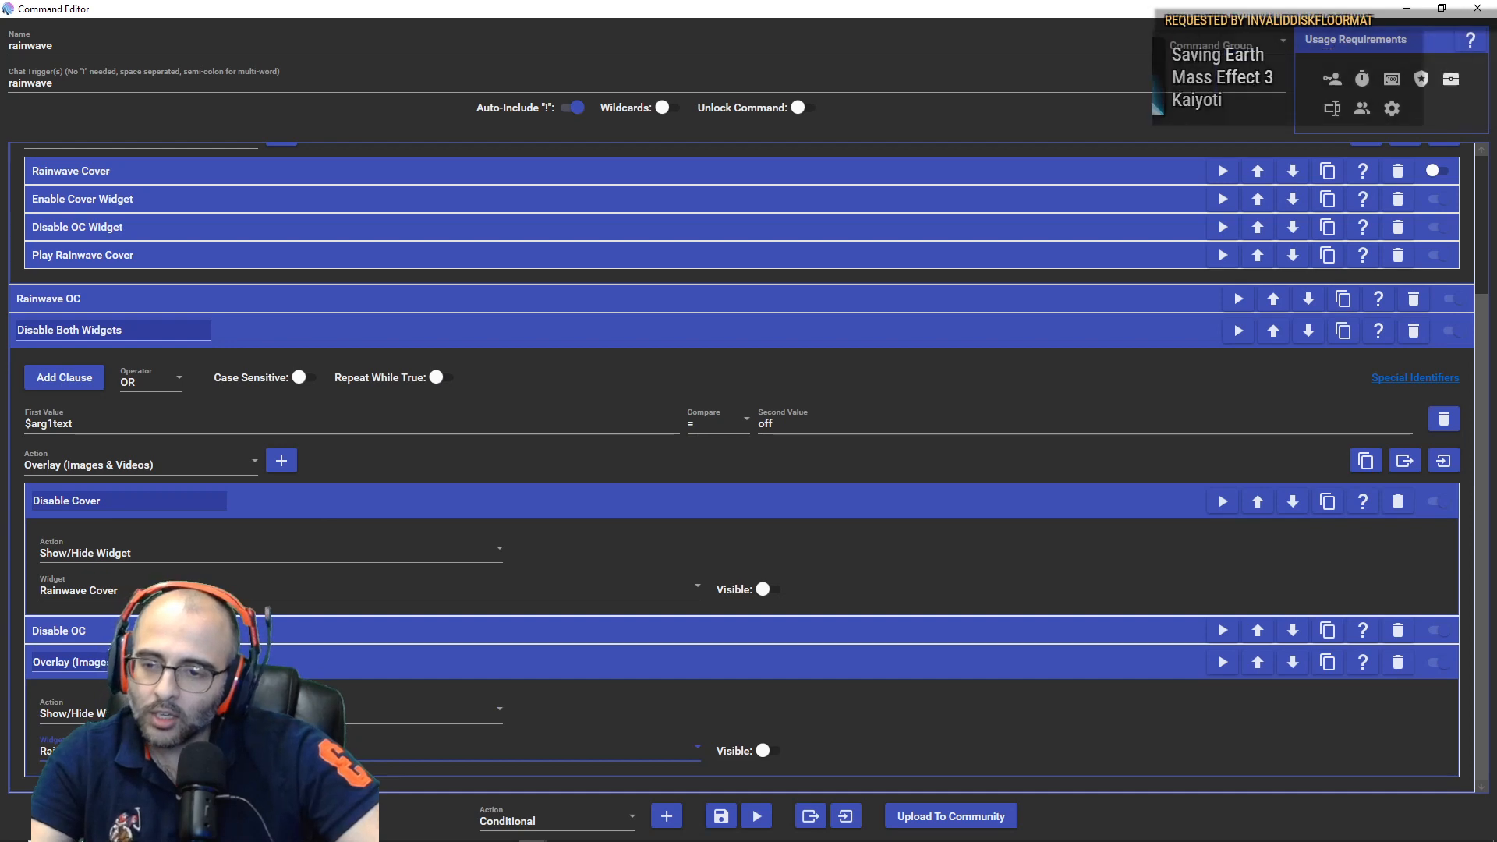
Step: Pick the extra action's widget again from the widget list and delete the extra action
left_click(156, 752)
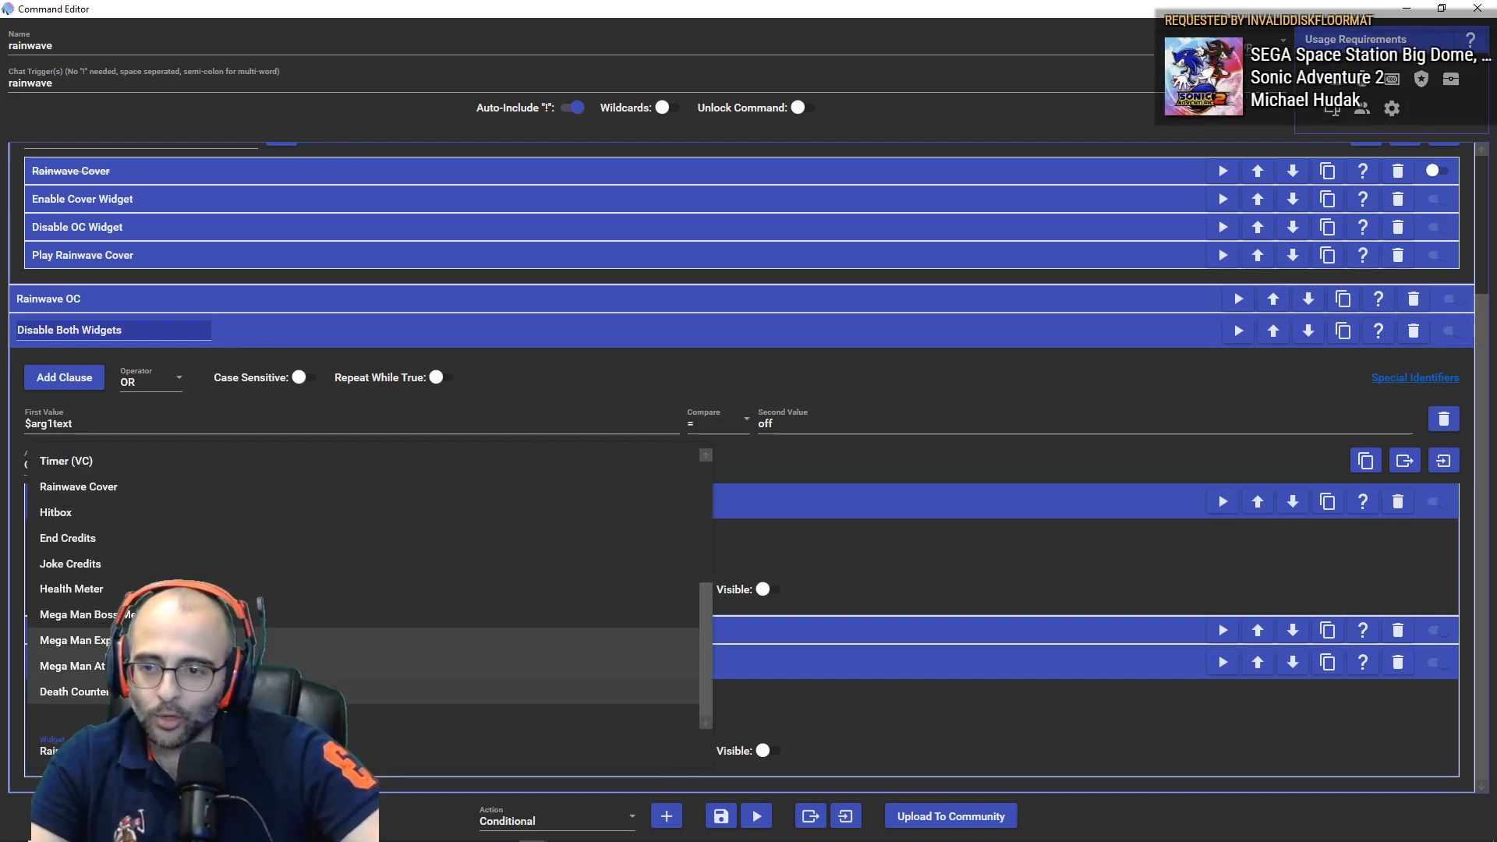
scroll(133, 582, "up", 2)
left_click(117, 565)
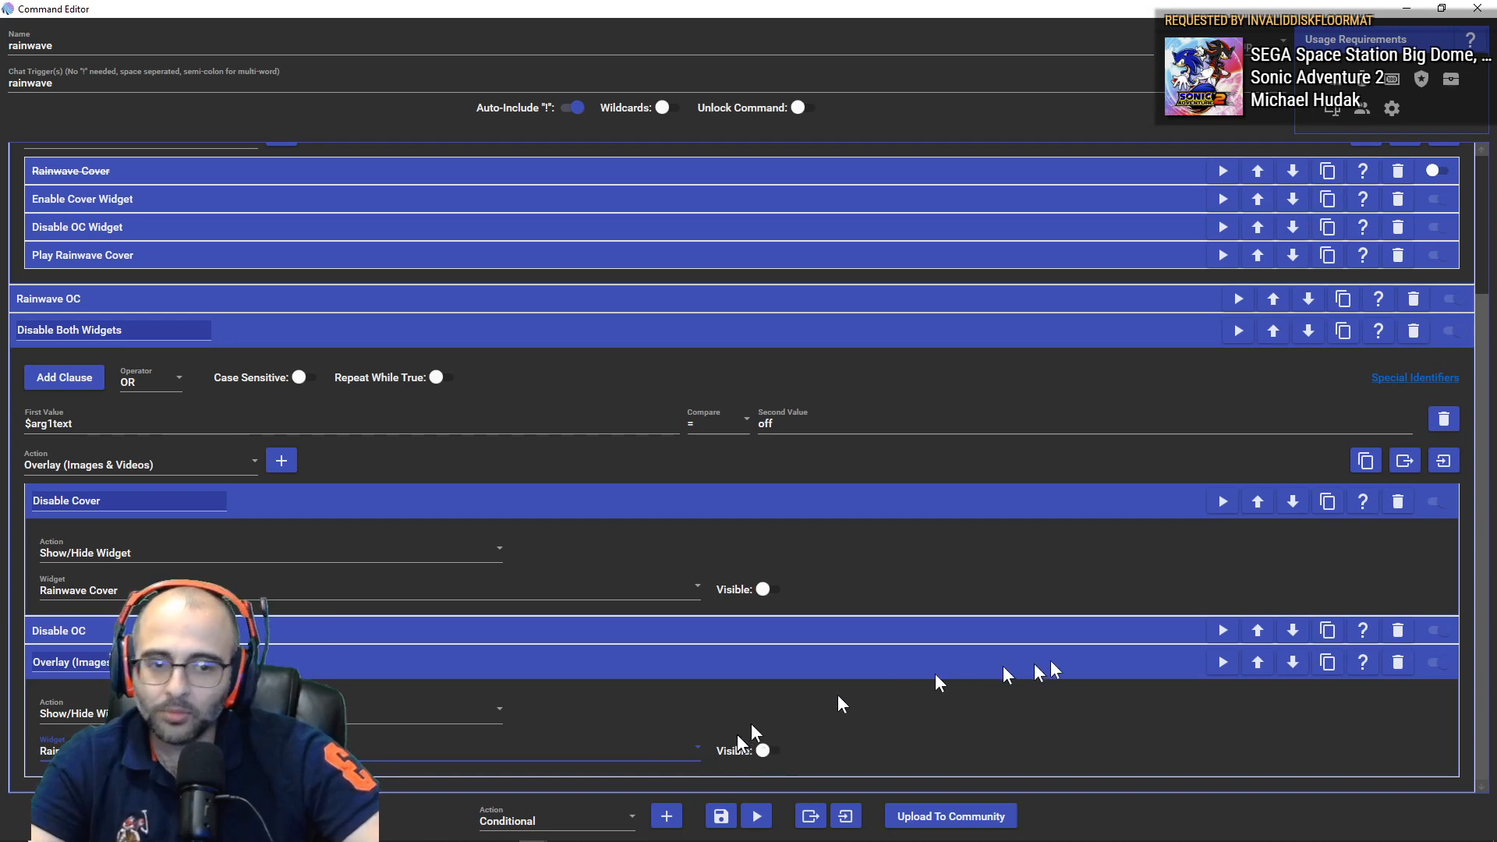
left_click(1398, 663)
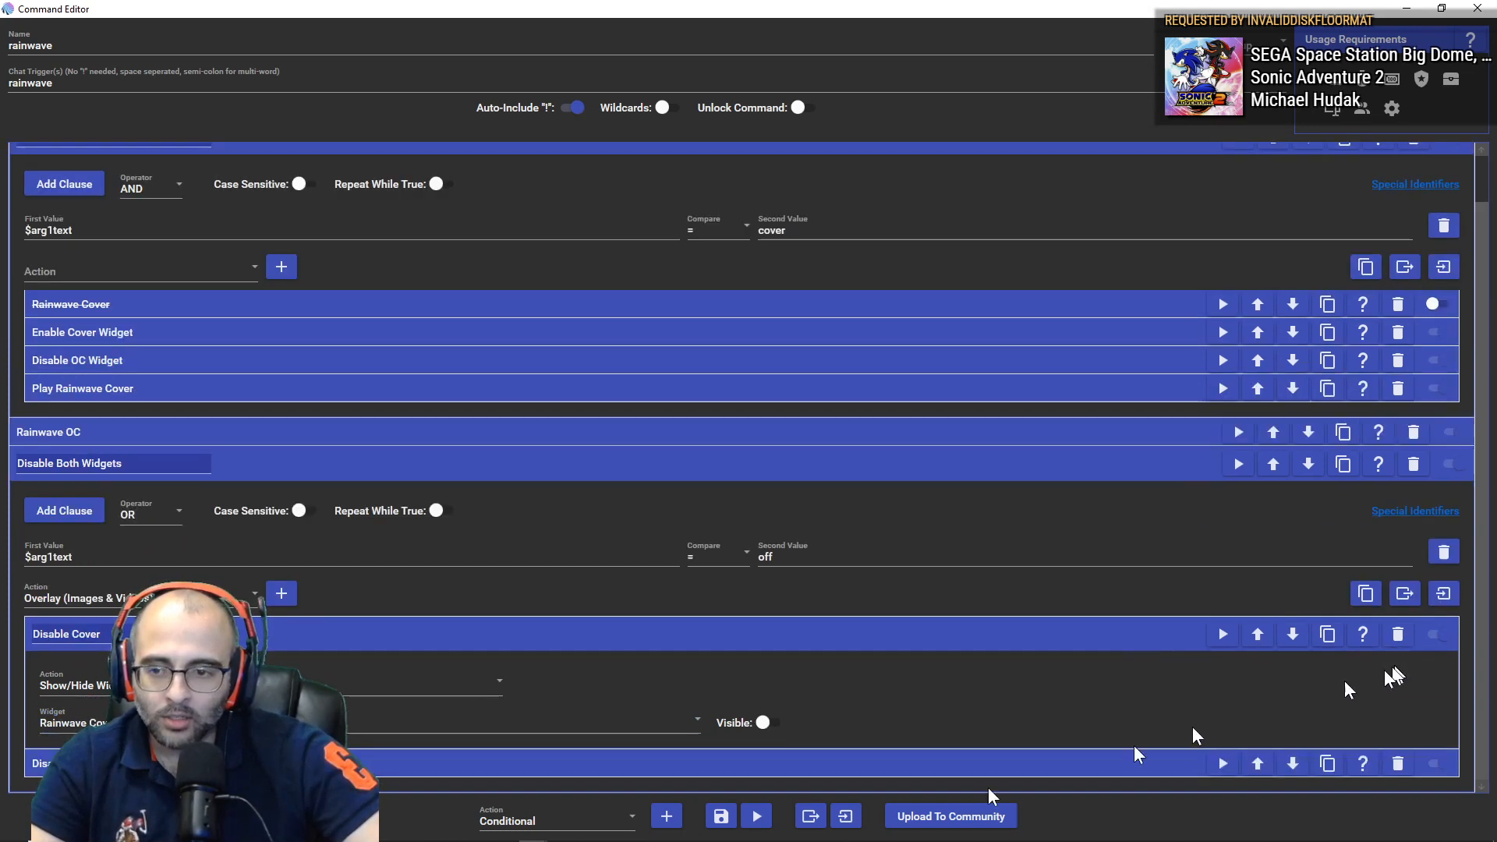
Step: Check the Disable Cover and Disable OC actions, then collapse Disable Cover and the Disable Both Widgets conditional
scroll(741, 467, "down", 3)
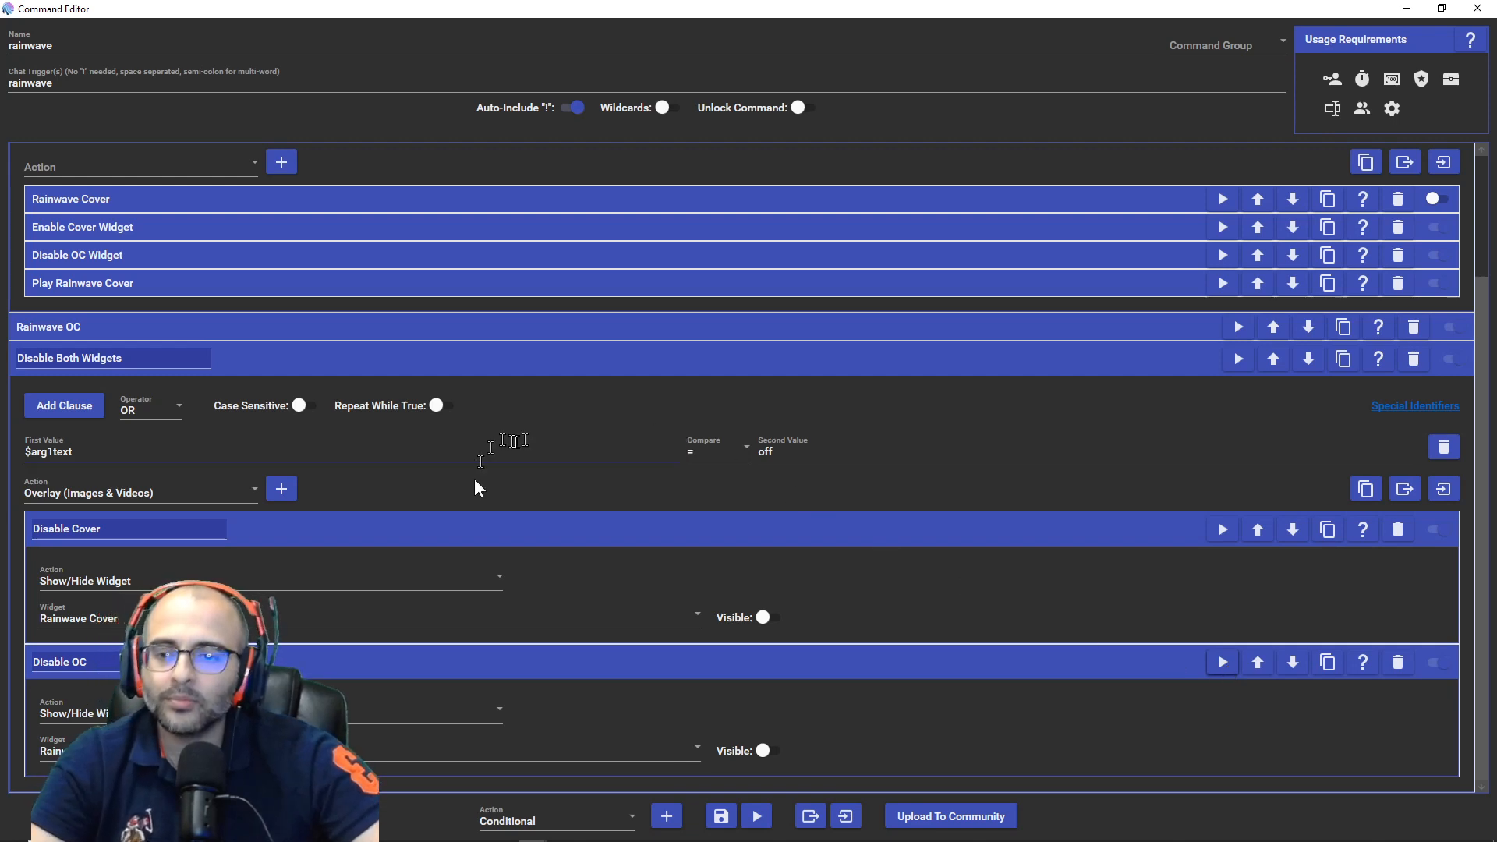
left_click(466, 537)
left_click(479, 468)
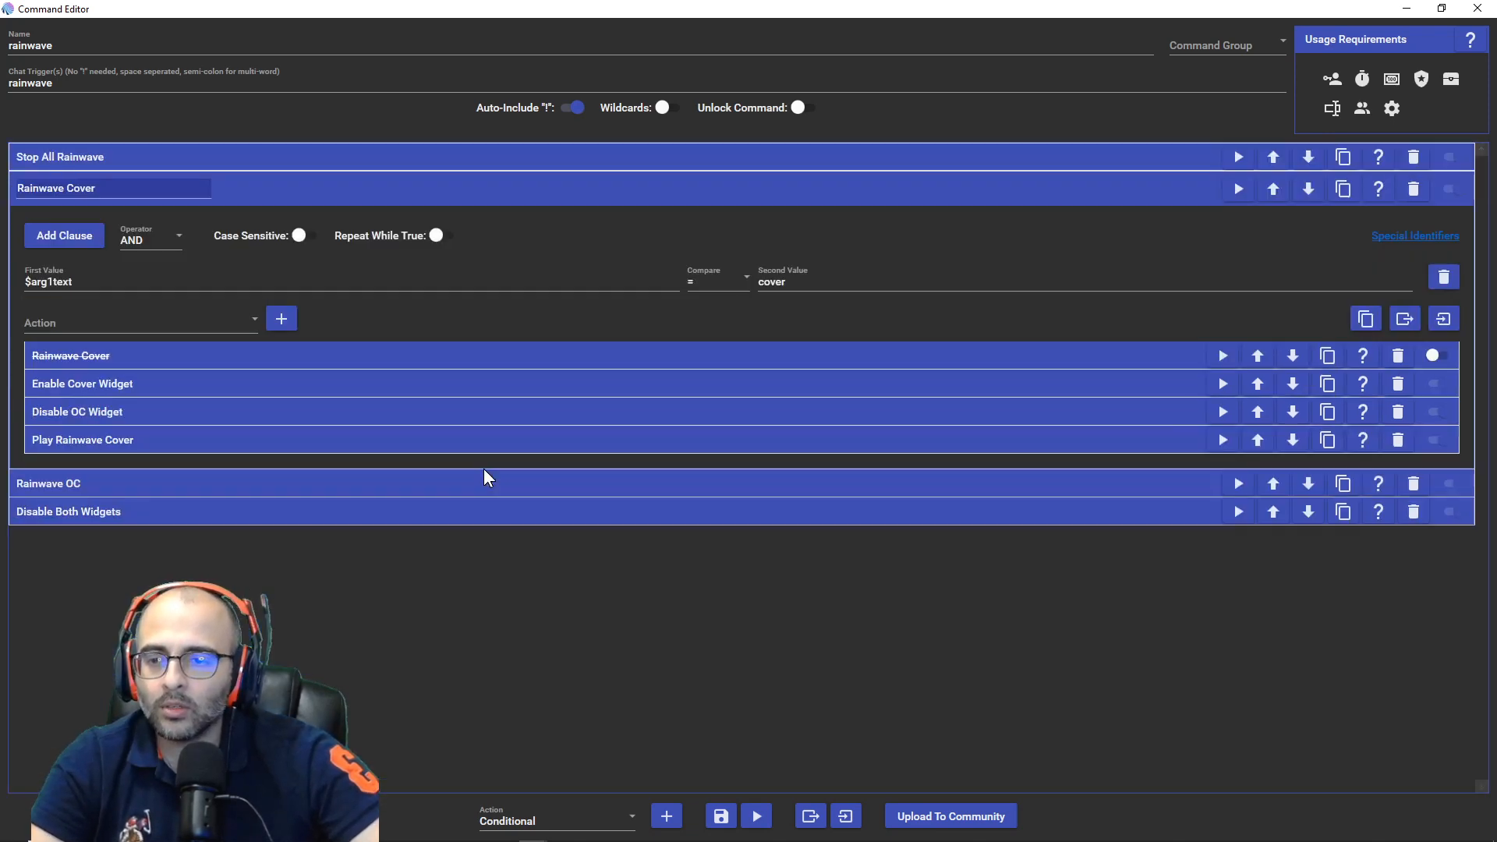
Step: Review the Rainwave OC and Disable Both Widgets conditionals, leaving every action in the command collapsed
left_click(1210, 484)
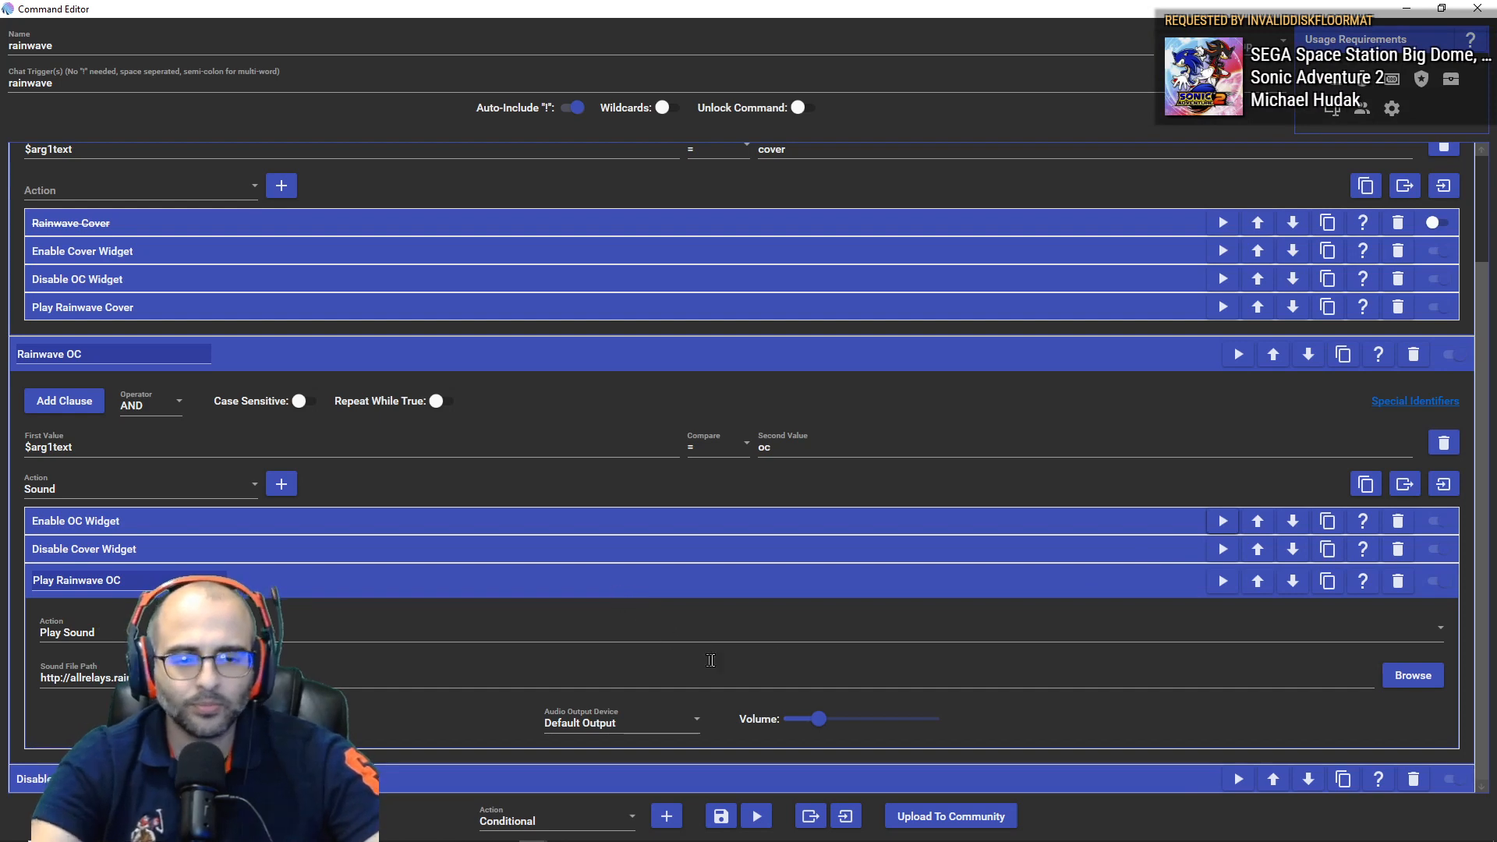
left_click(262, 350)
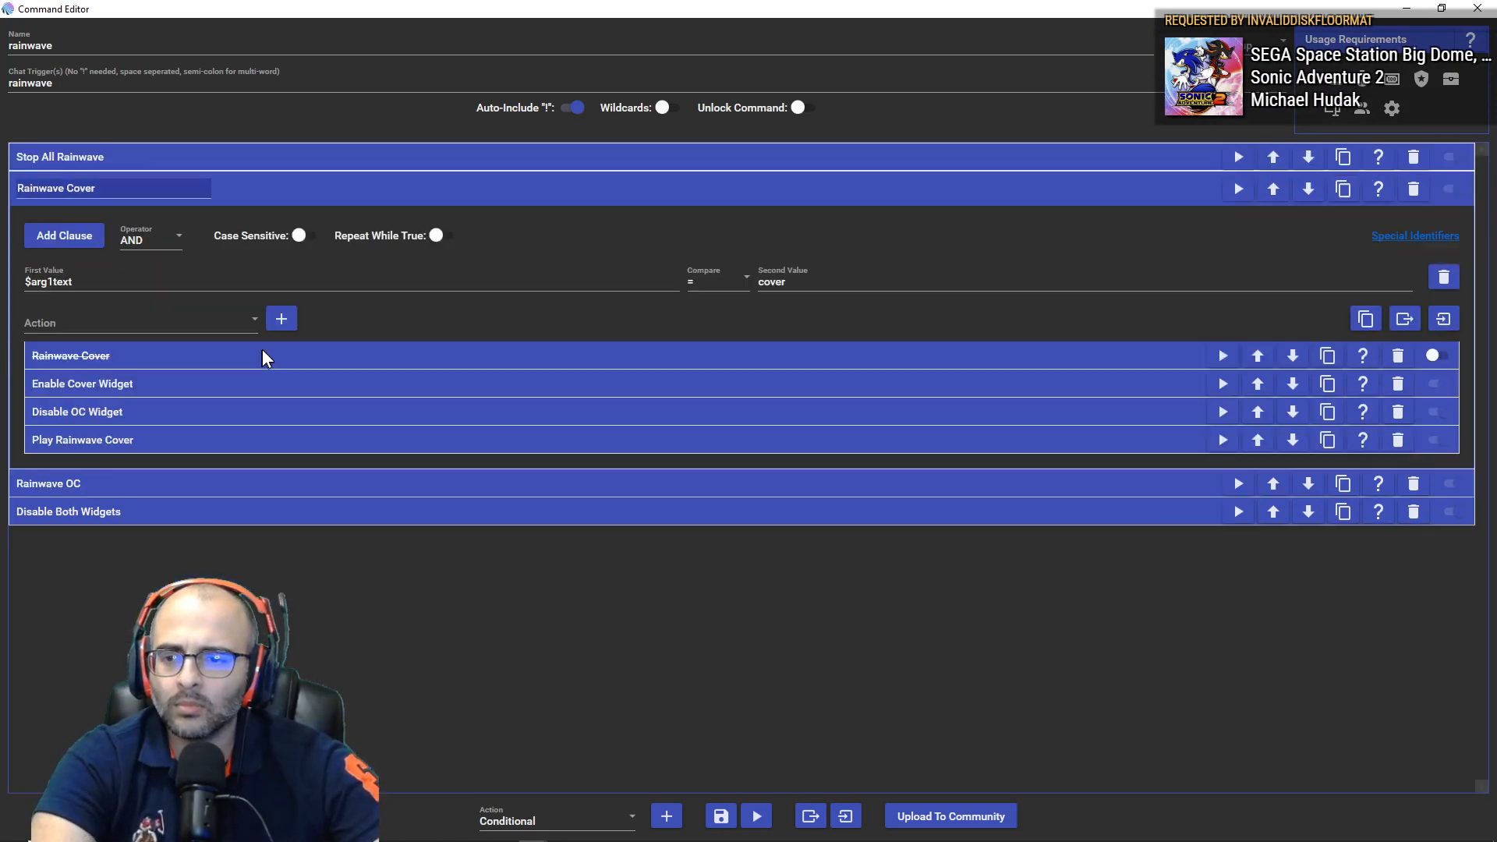
left_click(184, 518)
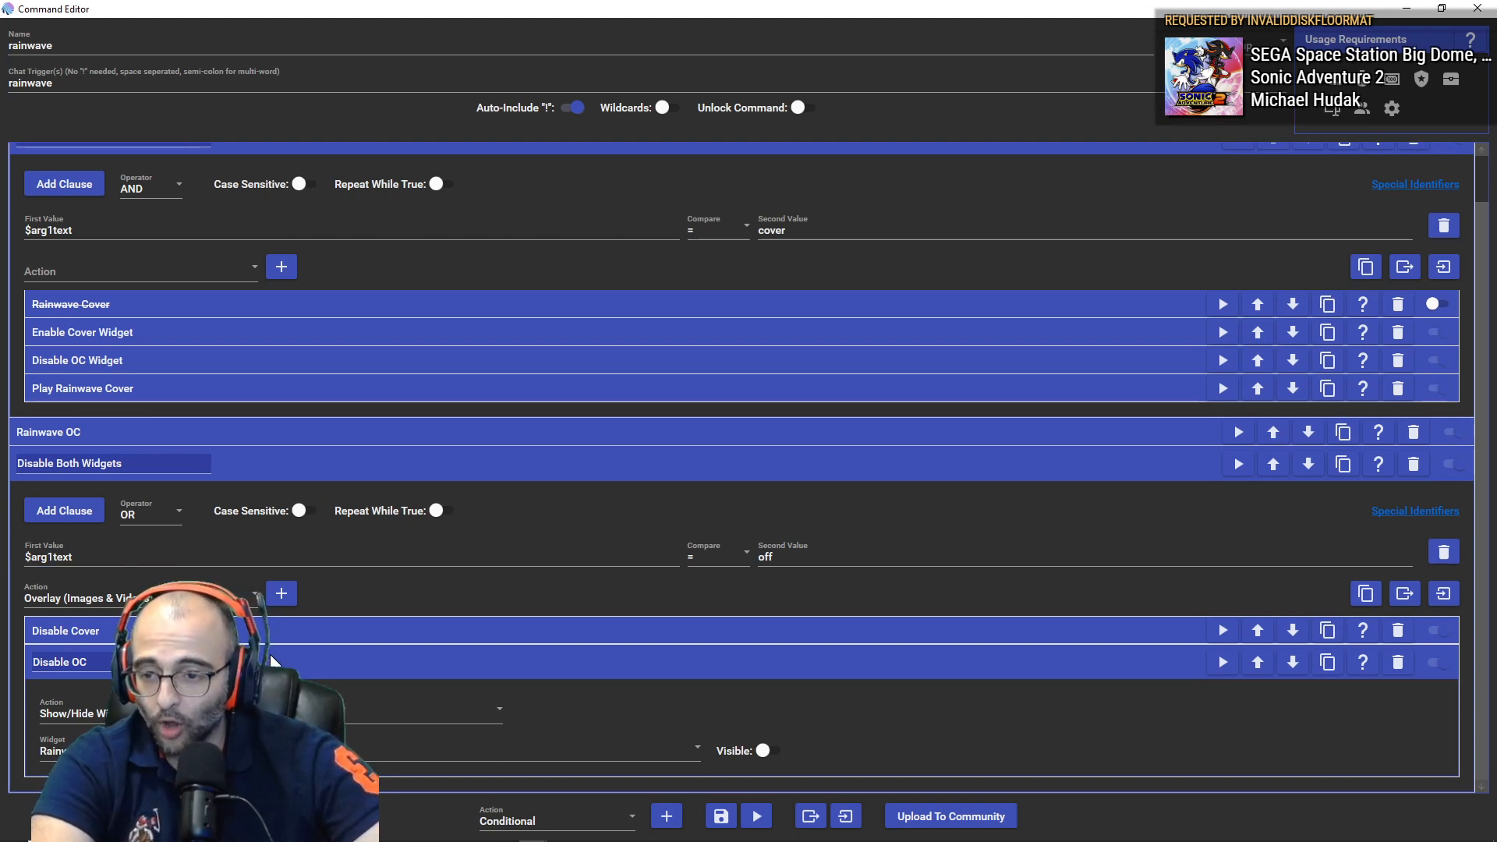
left_click(245, 459)
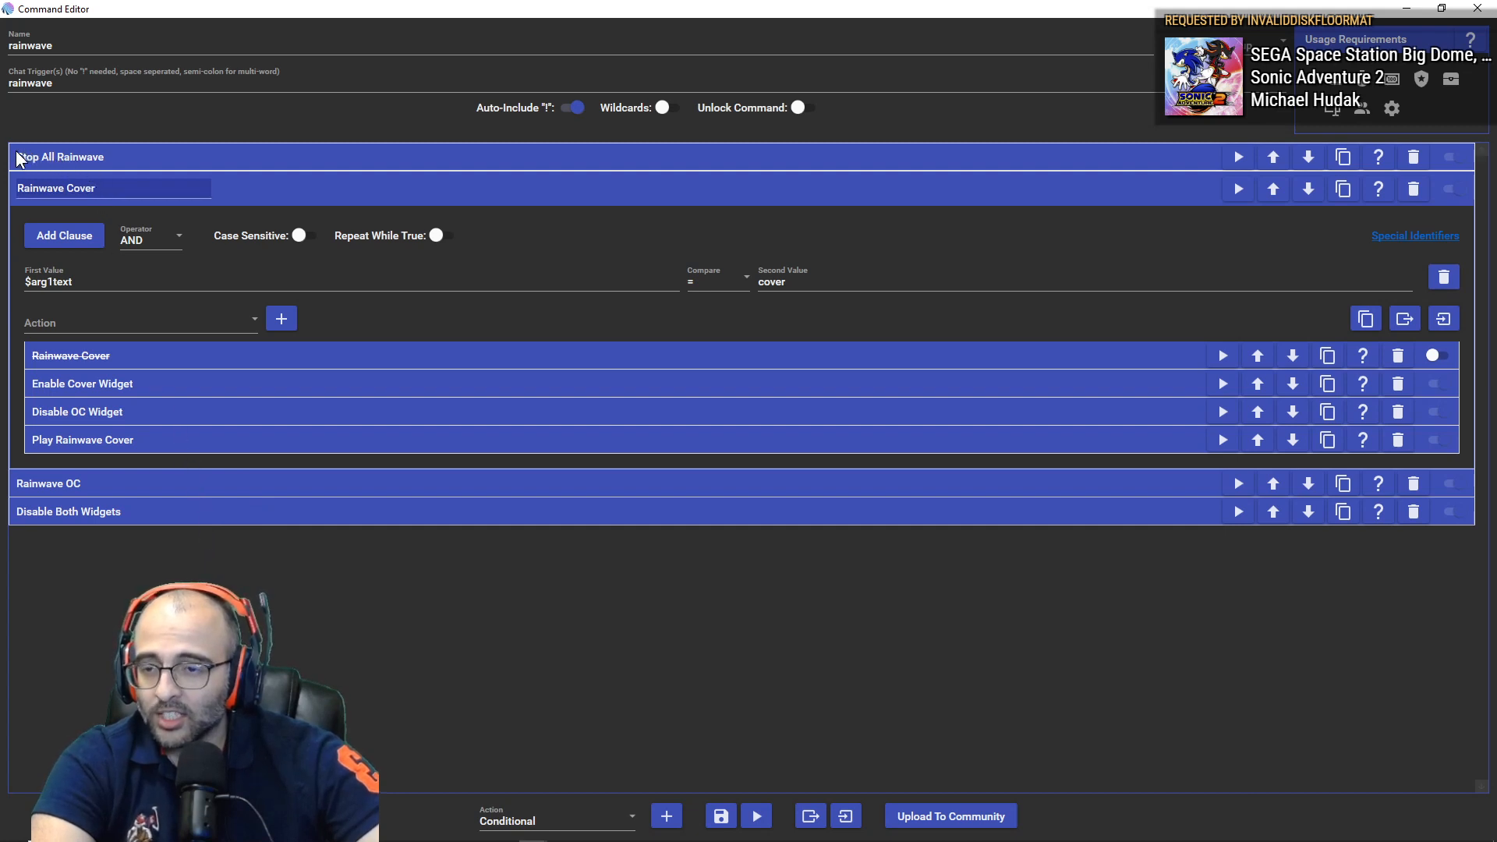
left_click(297, 191)
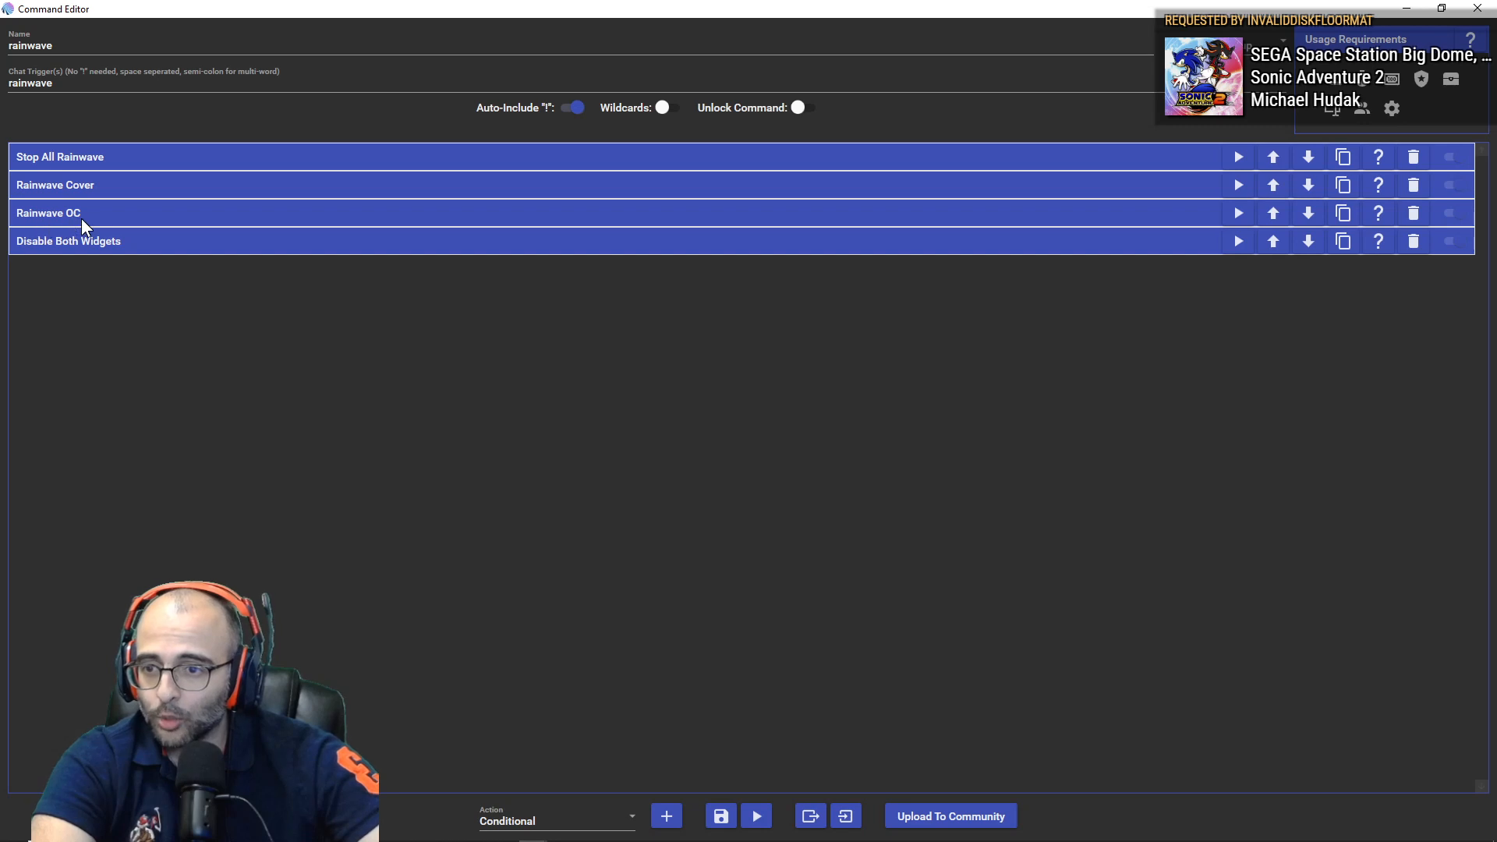
Step: Clear the open windows off the desktop and check the Twitch browser window for the stream chat
key("alt+Tab")
key("alt+Tab")
key("alt+shift+Tab")
key("alt+shift+Tab")
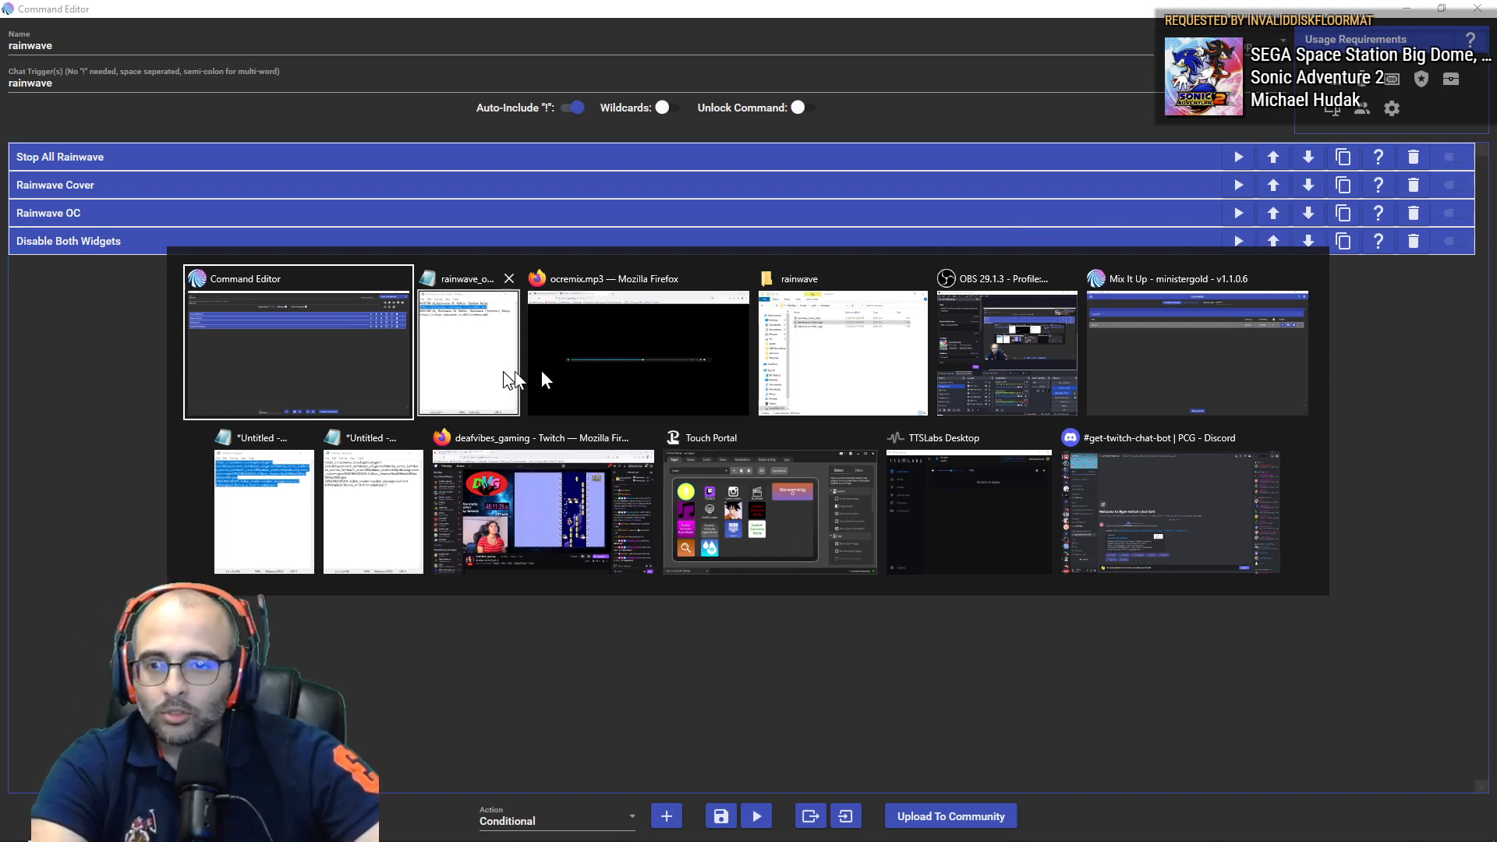
key("alt+Tab")
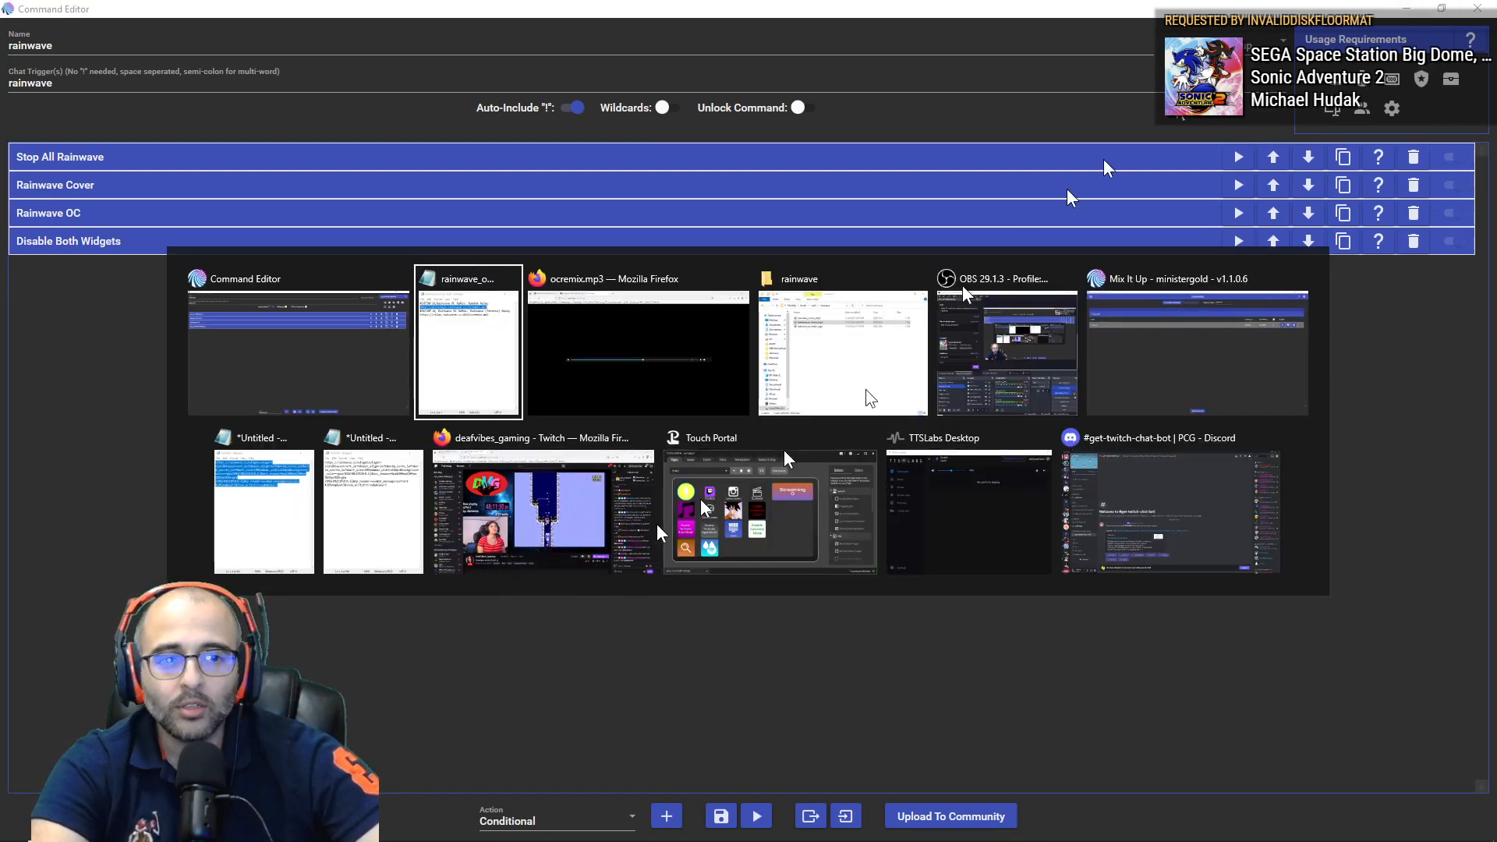
left_click(1408, 10)
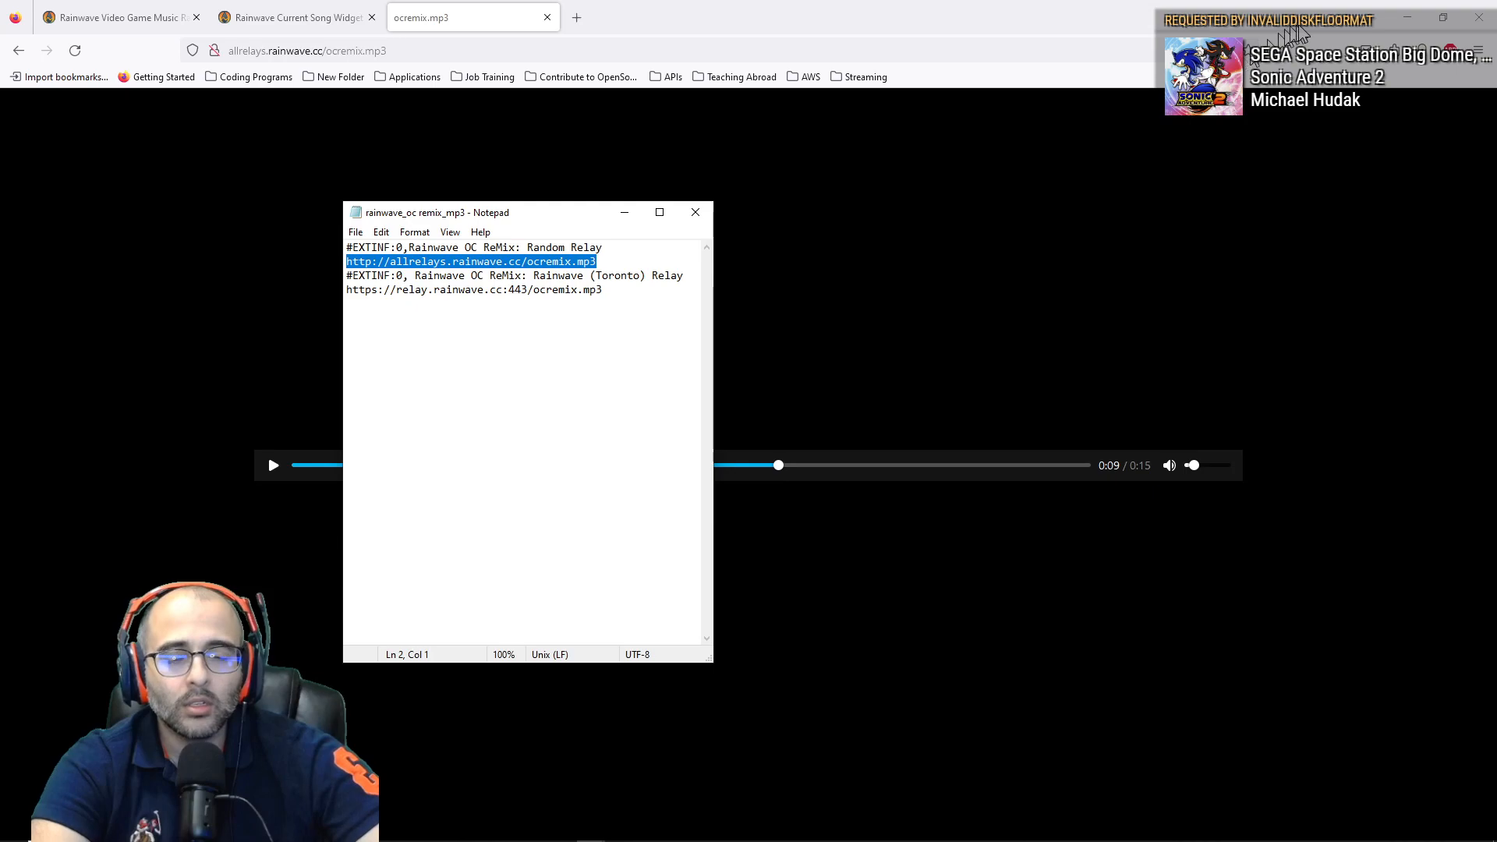
key("super+d")
key("alt+Tab")
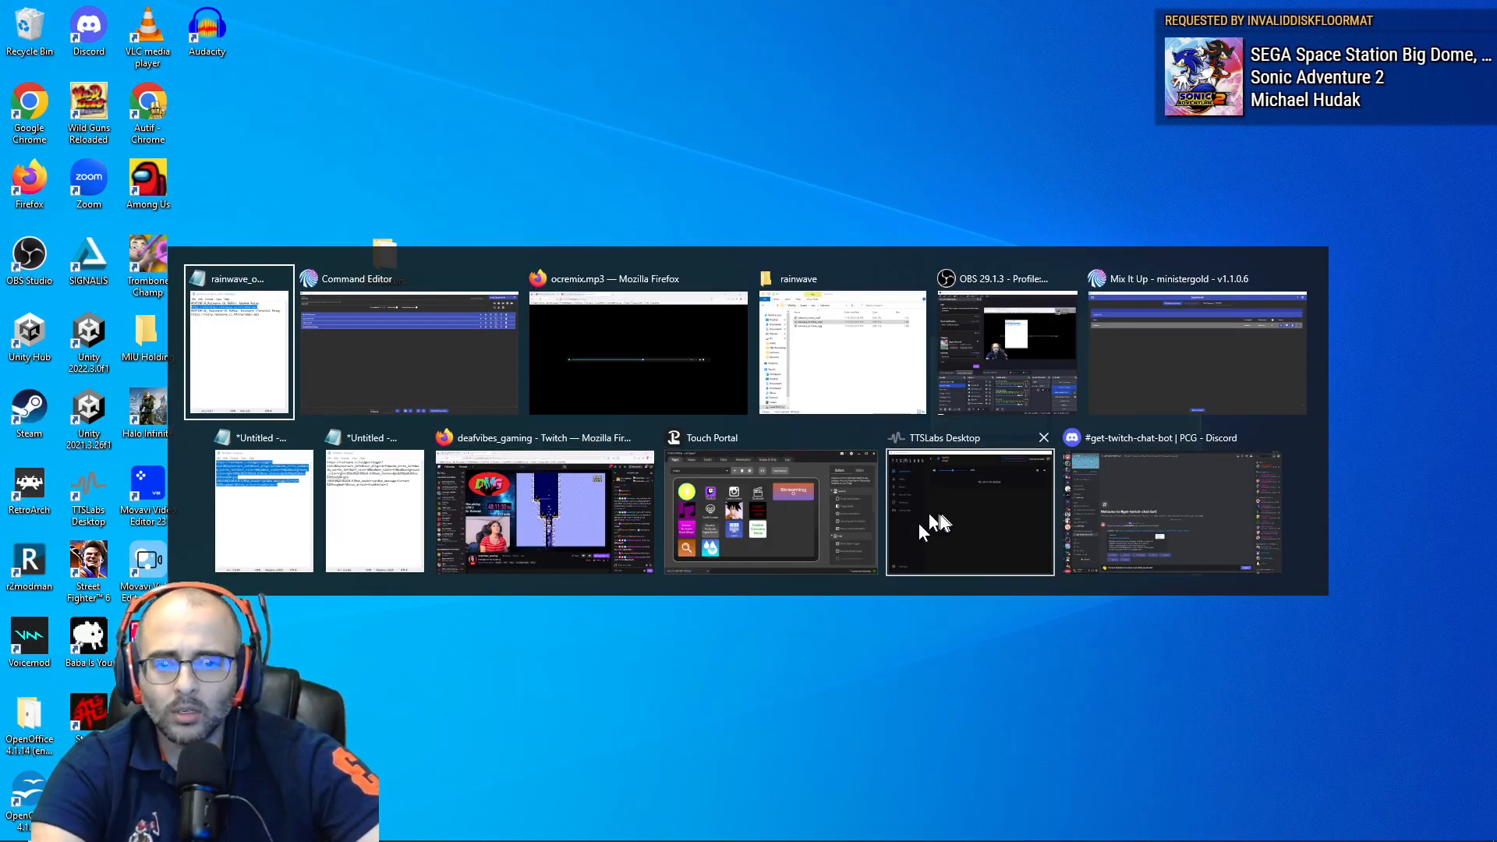
left_click(587, 533)
left_click(1410, 18)
Step: Bring up OBS with its stream chat window and place the chat over the Command Editor
key("alt+Tab")
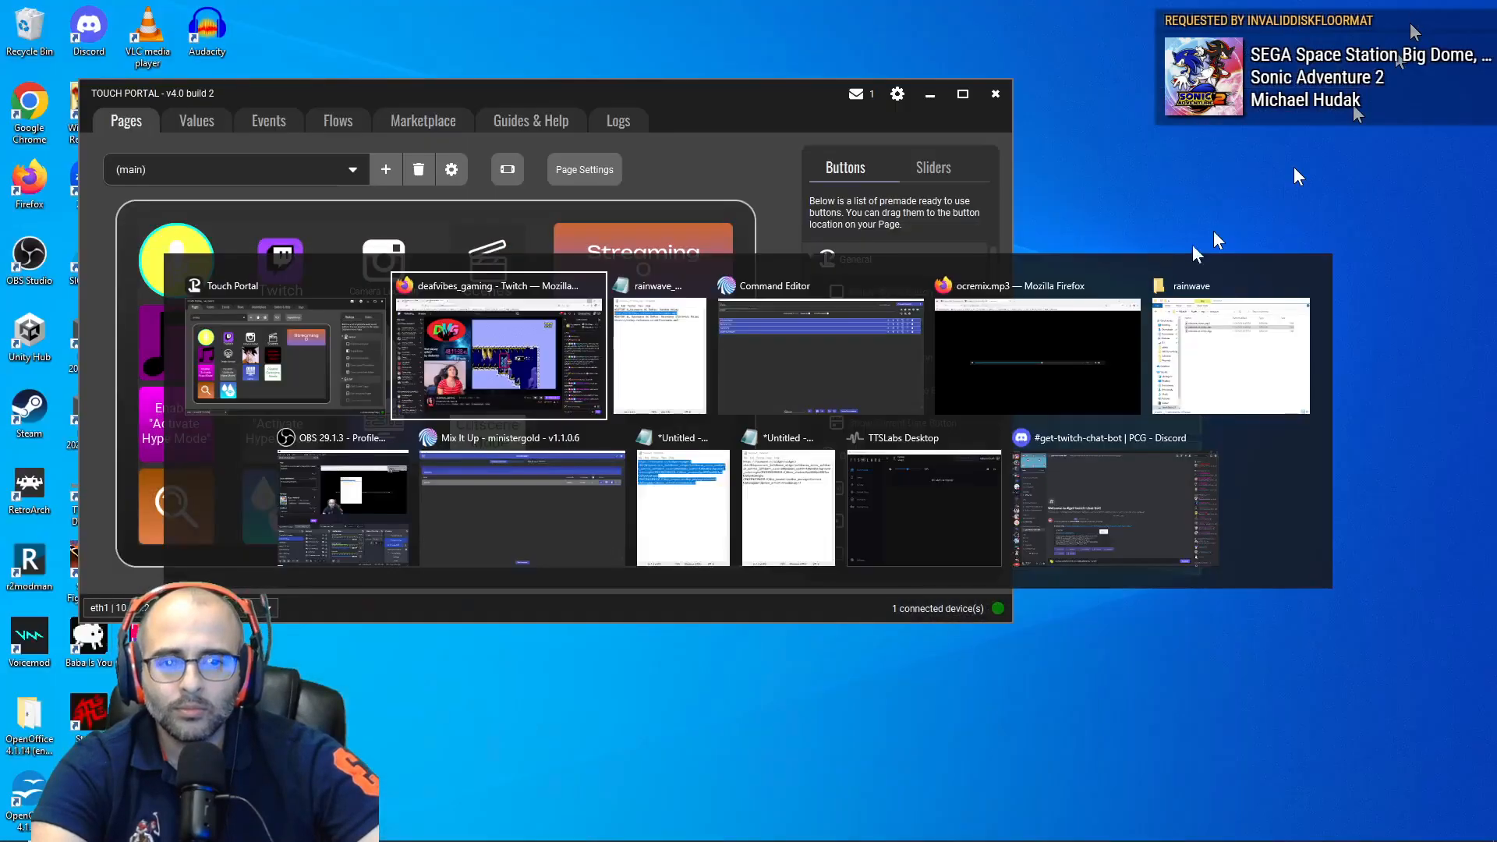
left_click(339, 517)
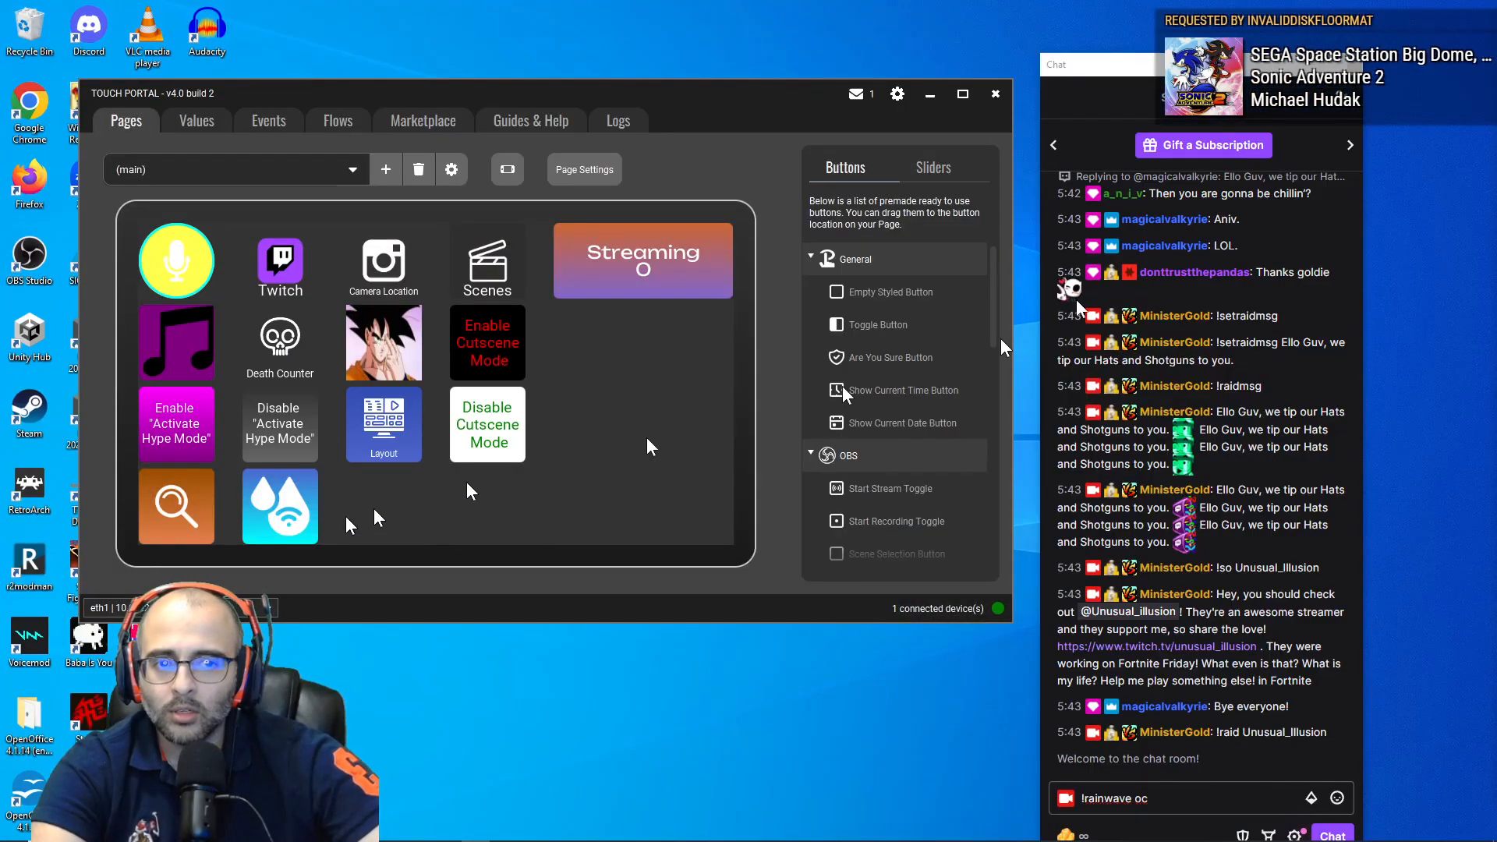
left_click(1360, 67)
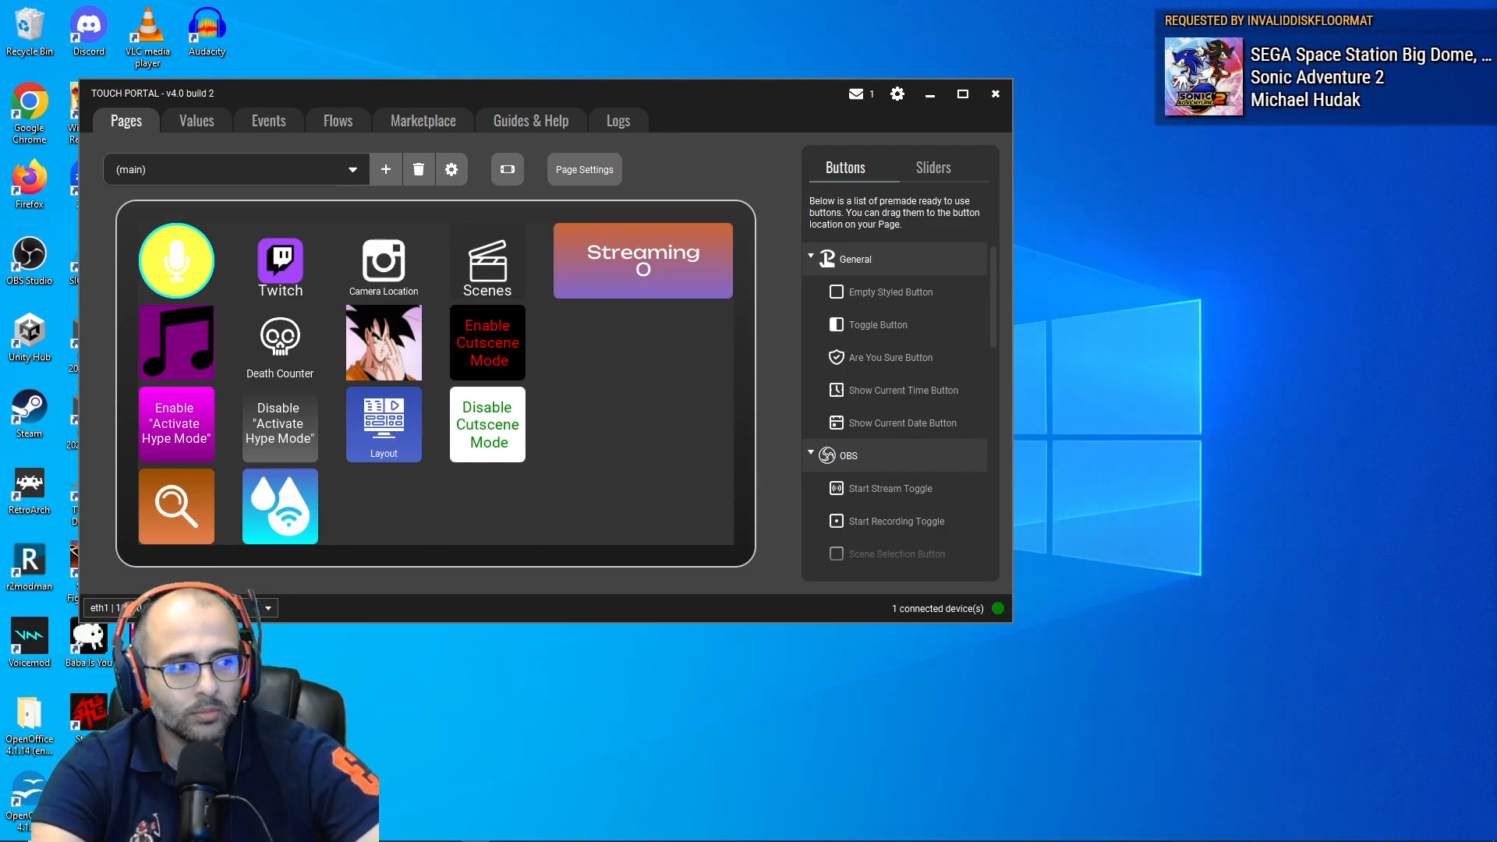
key("alt+Tab")
left_click(916, 377)
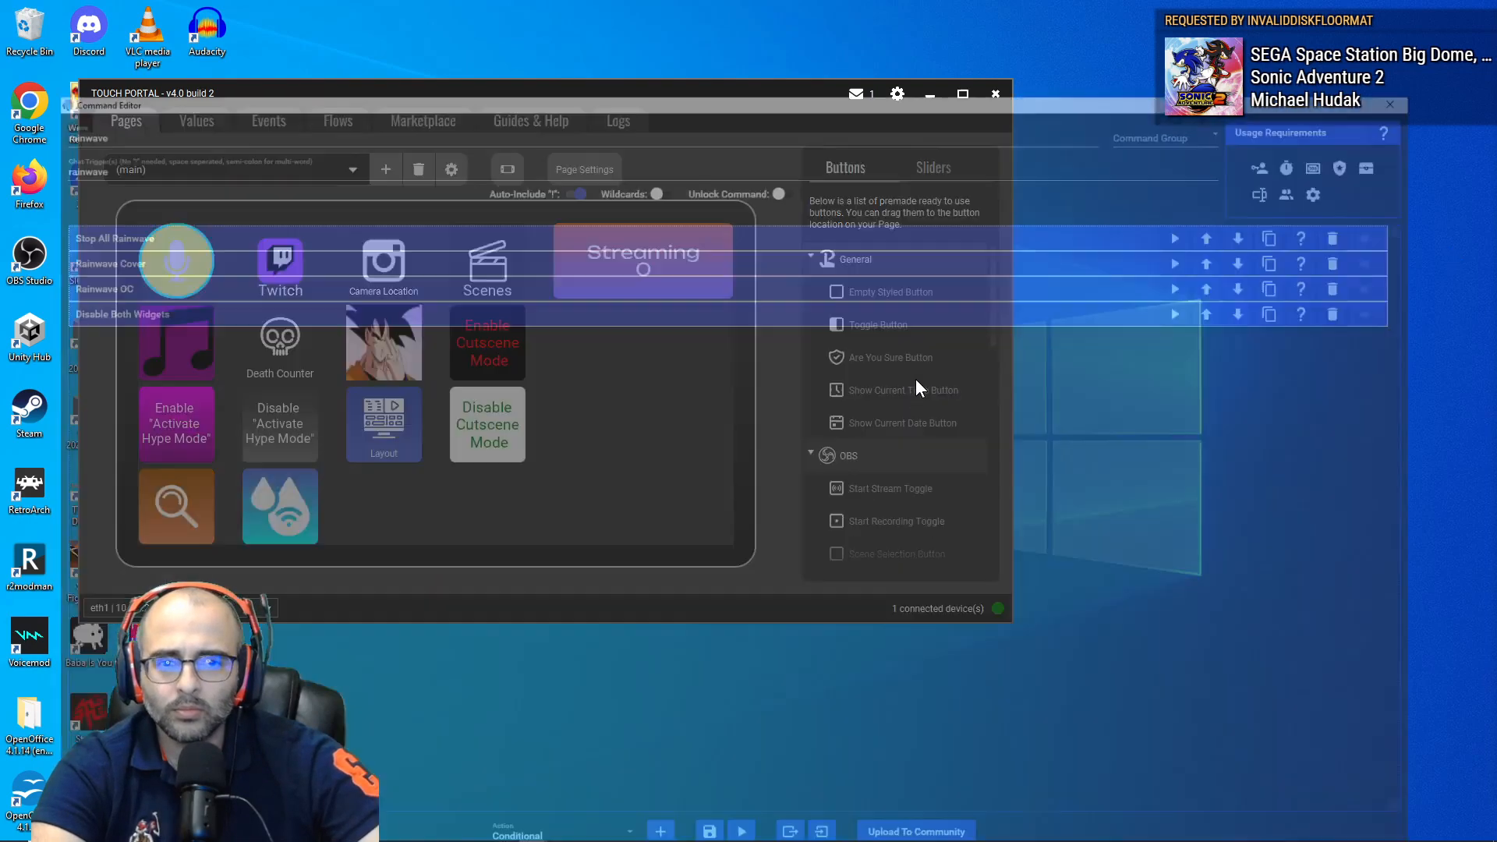
left_click_drag(1496, 154, 1133, 57)
Step: Change the drafted chat message to "!rainwave off" and send it
left_click(1107, 791)
key("BackSpace")
key("BackSpace")
key("BackSpace")
type("off")
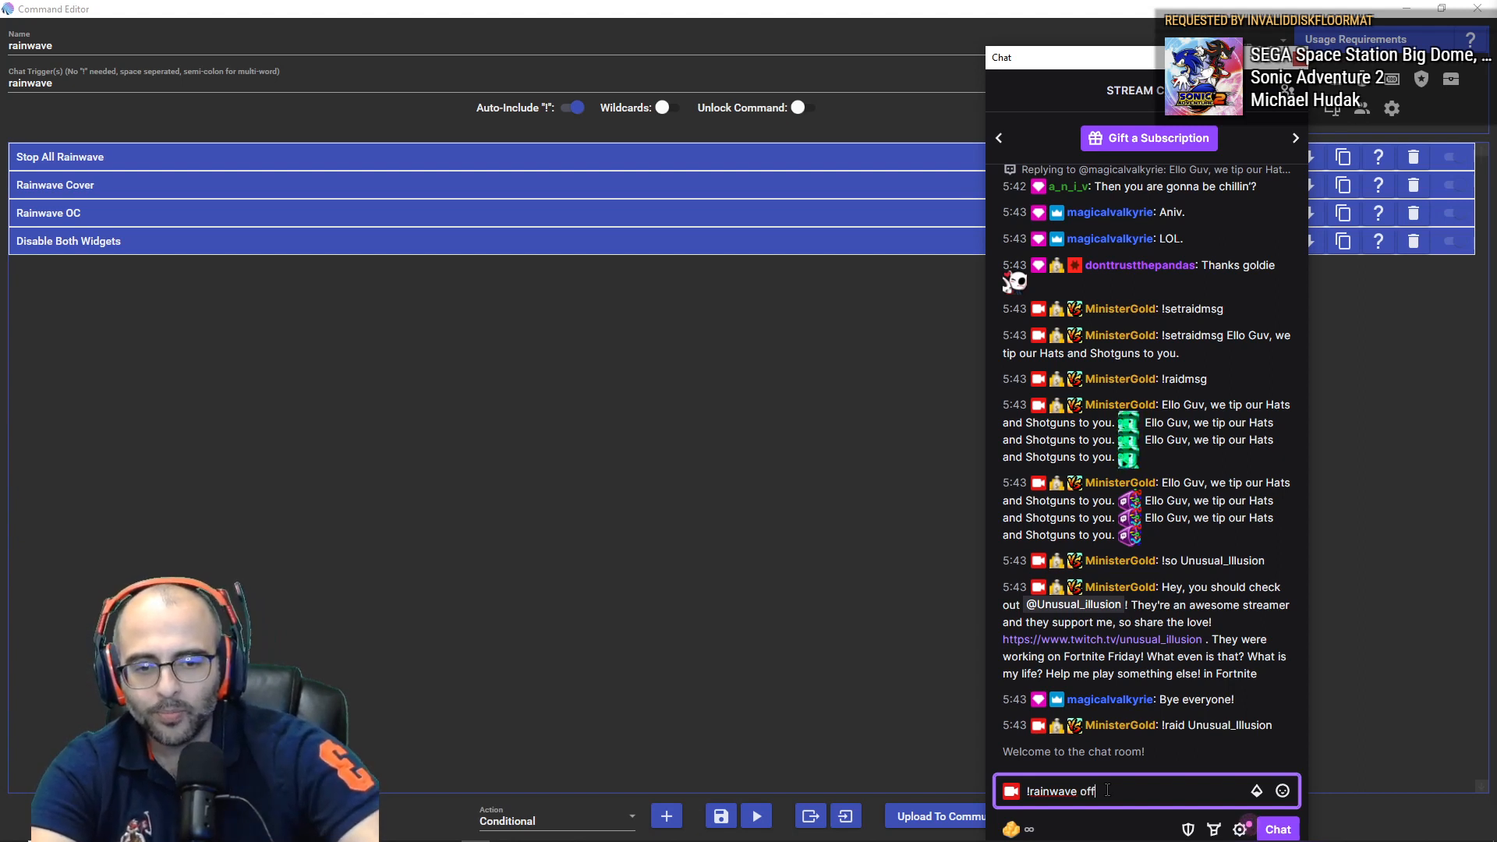
key("Return")
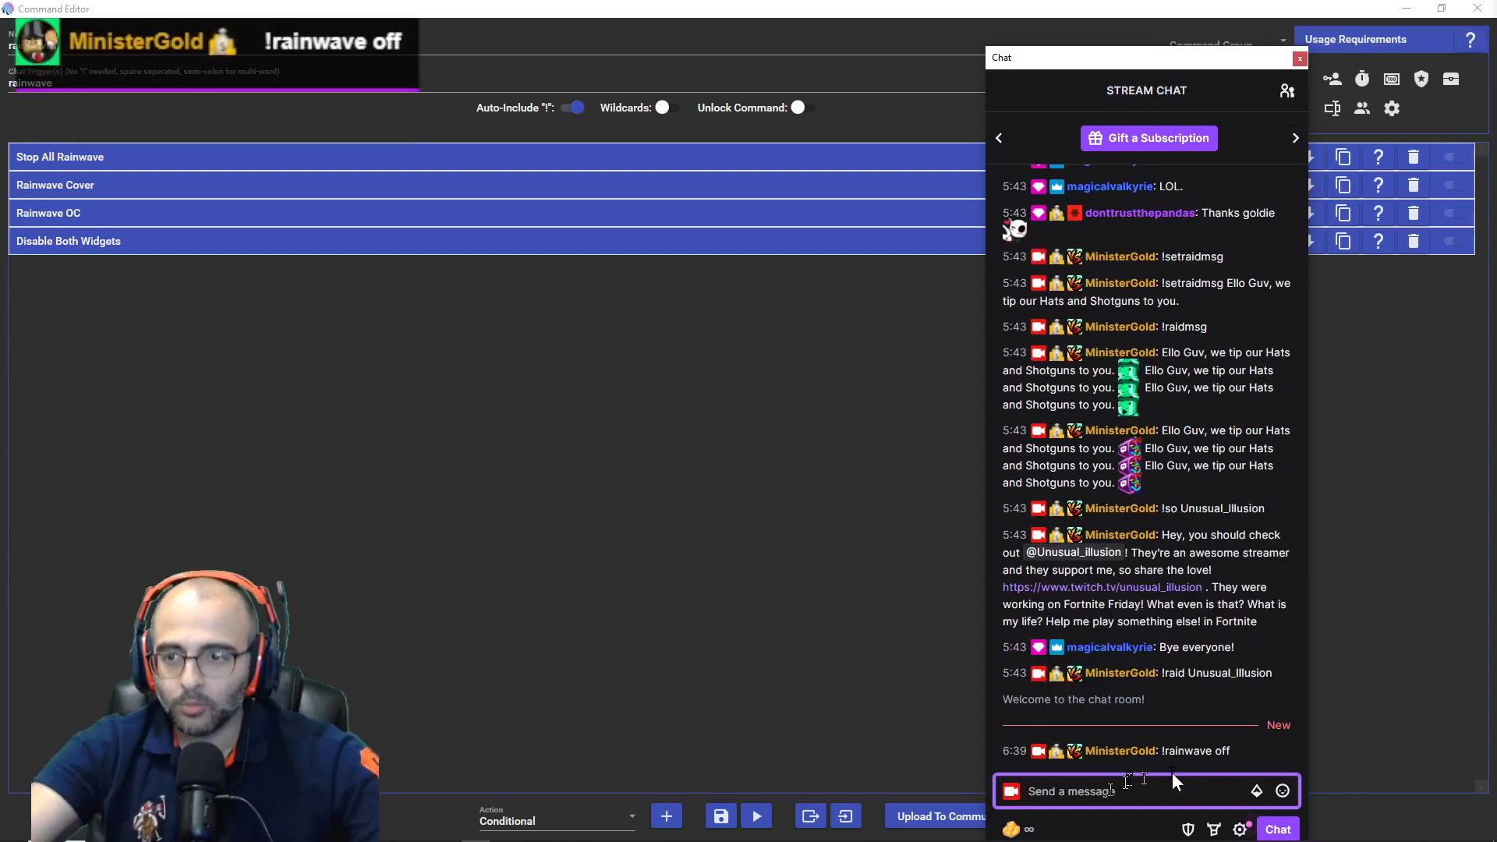
Step: Return to the Command Editor and expand the Stop All Rainwave, Rainwave Cover and Rainwave OC actions
left_click(404, 443)
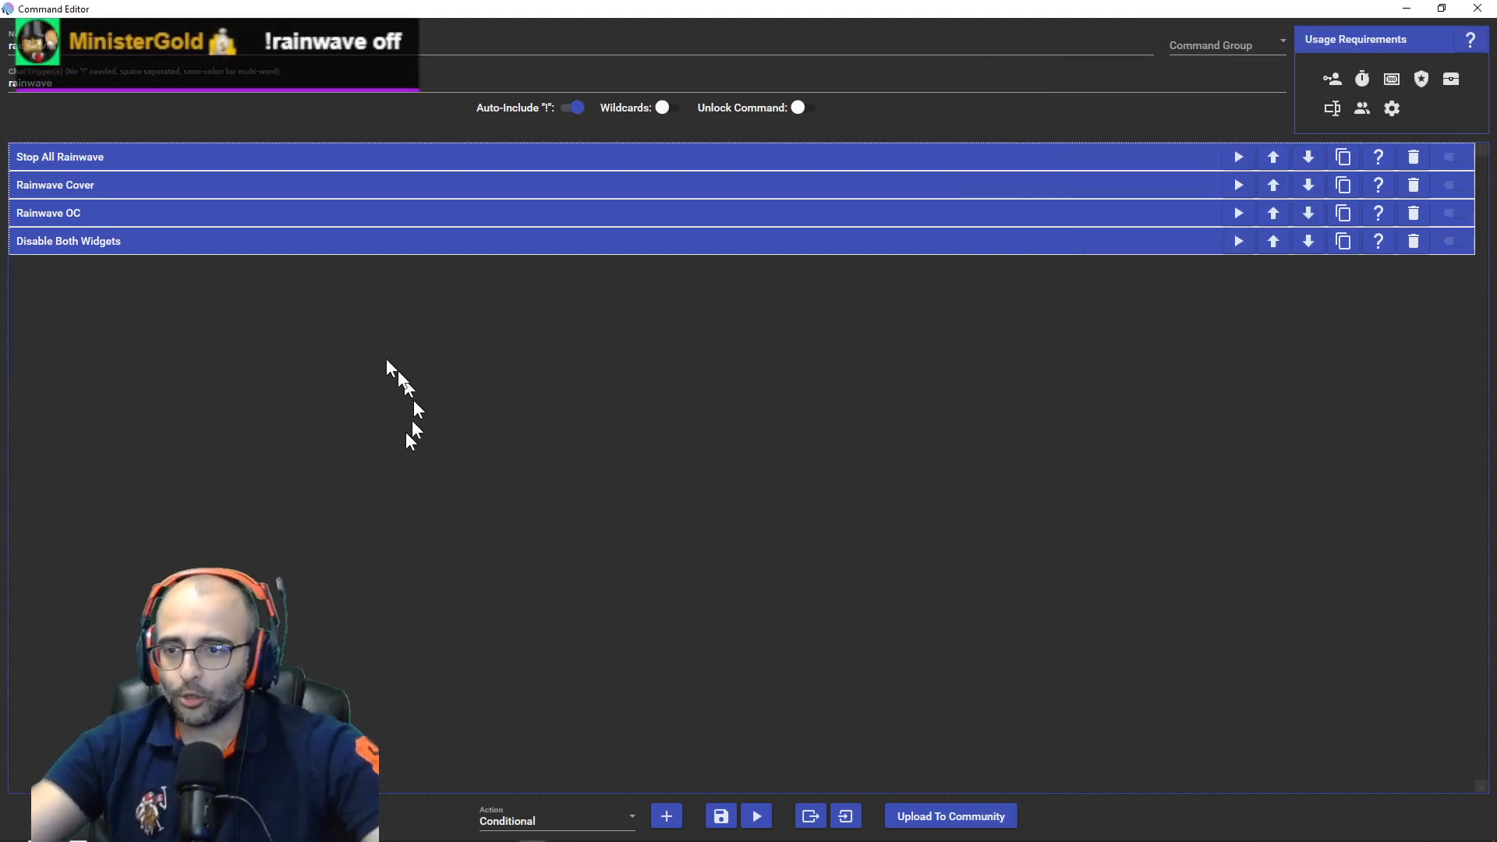
left_click(63, 161)
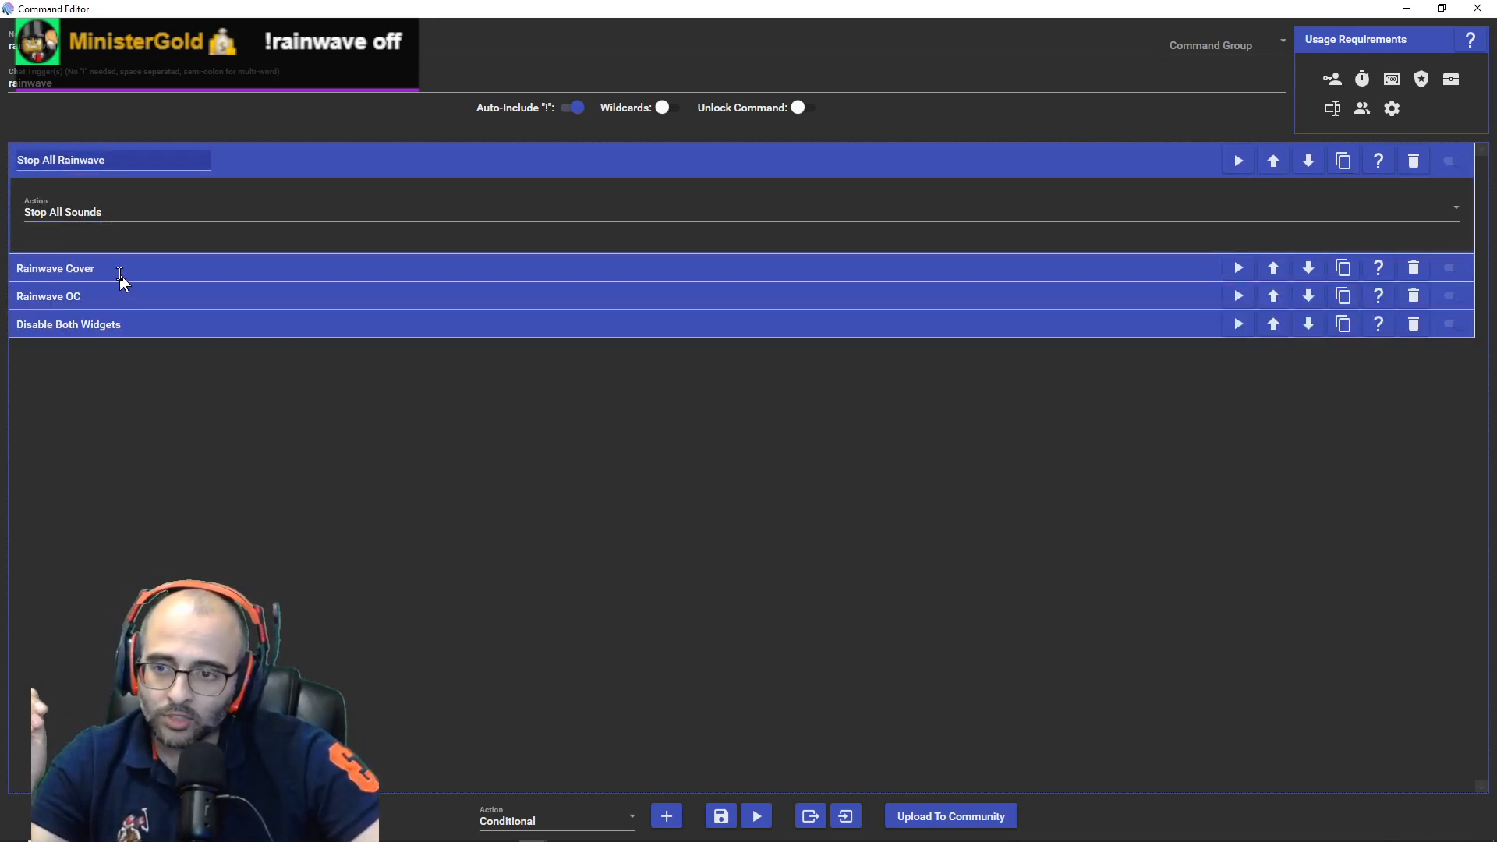
left_click(123, 273)
left_click(166, 563)
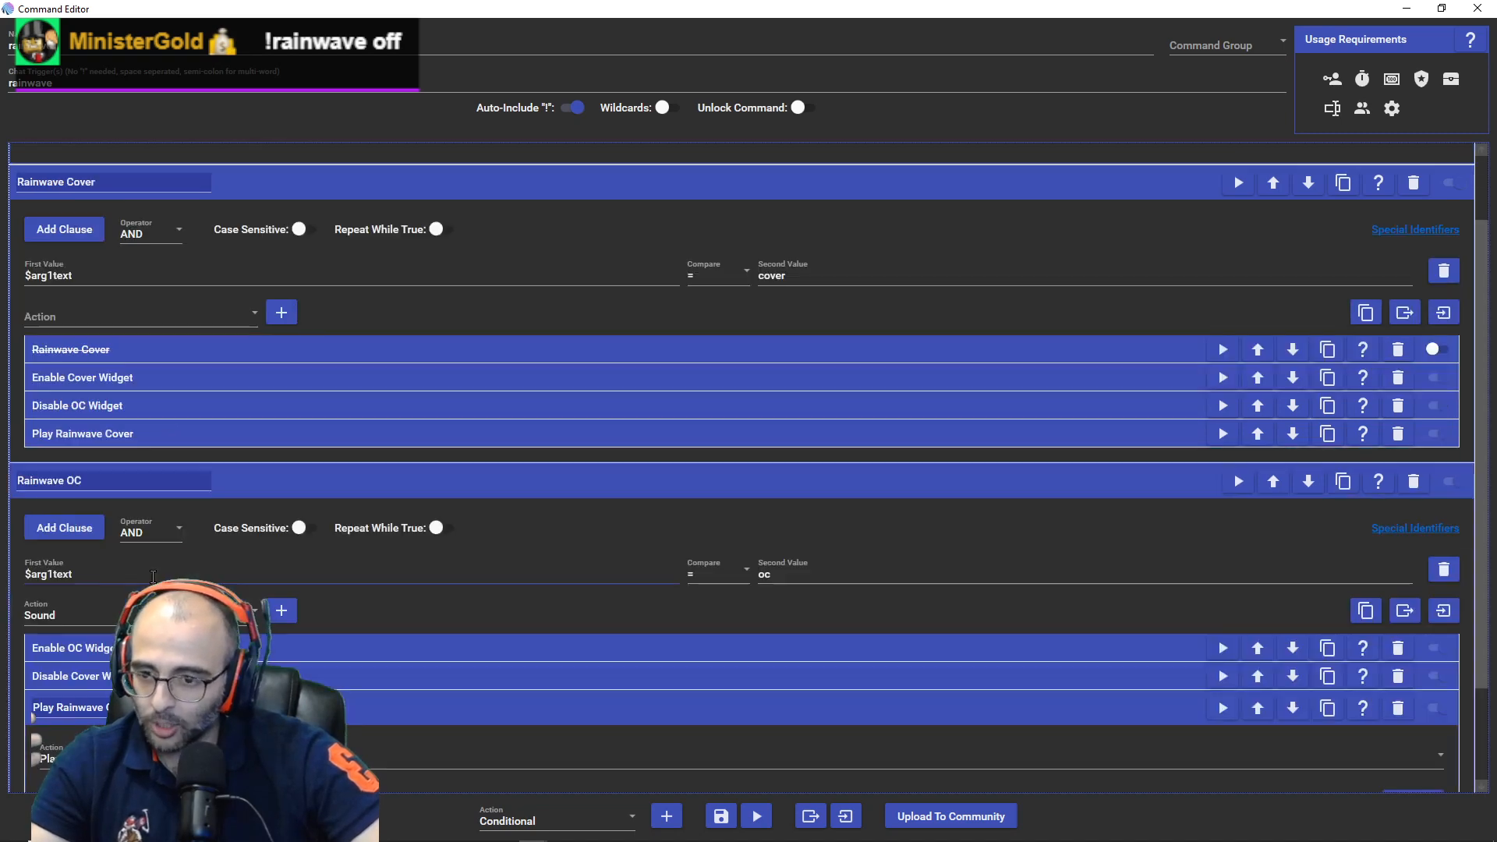
Step: Review the Rainwave OC and Disable Both Widgets conditionals, expanding the Disable Cover action
scroll(356, 624, "down", 4)
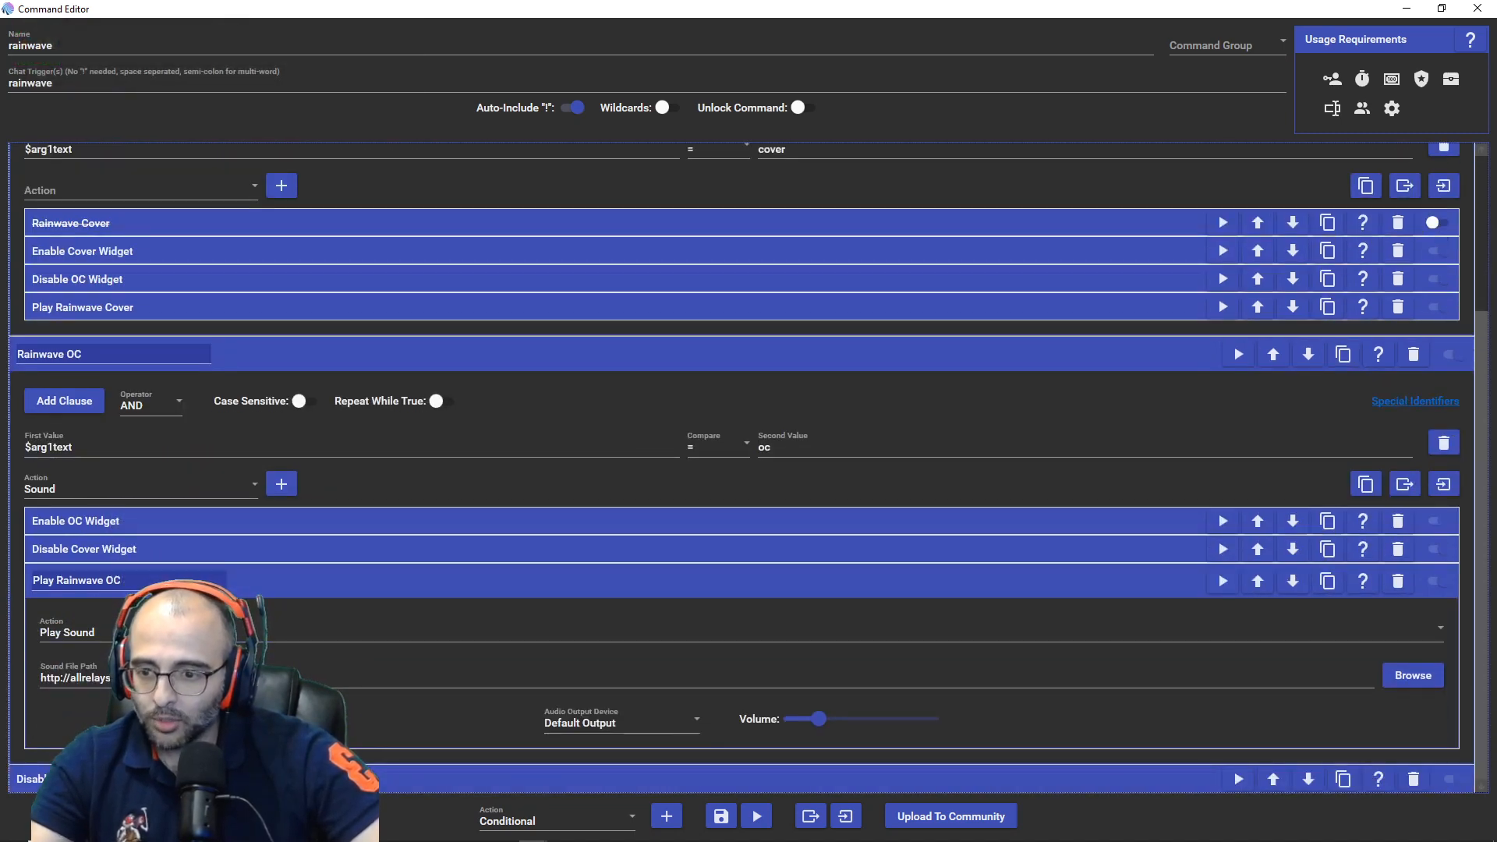
scroll(749, 468, "down", 4)
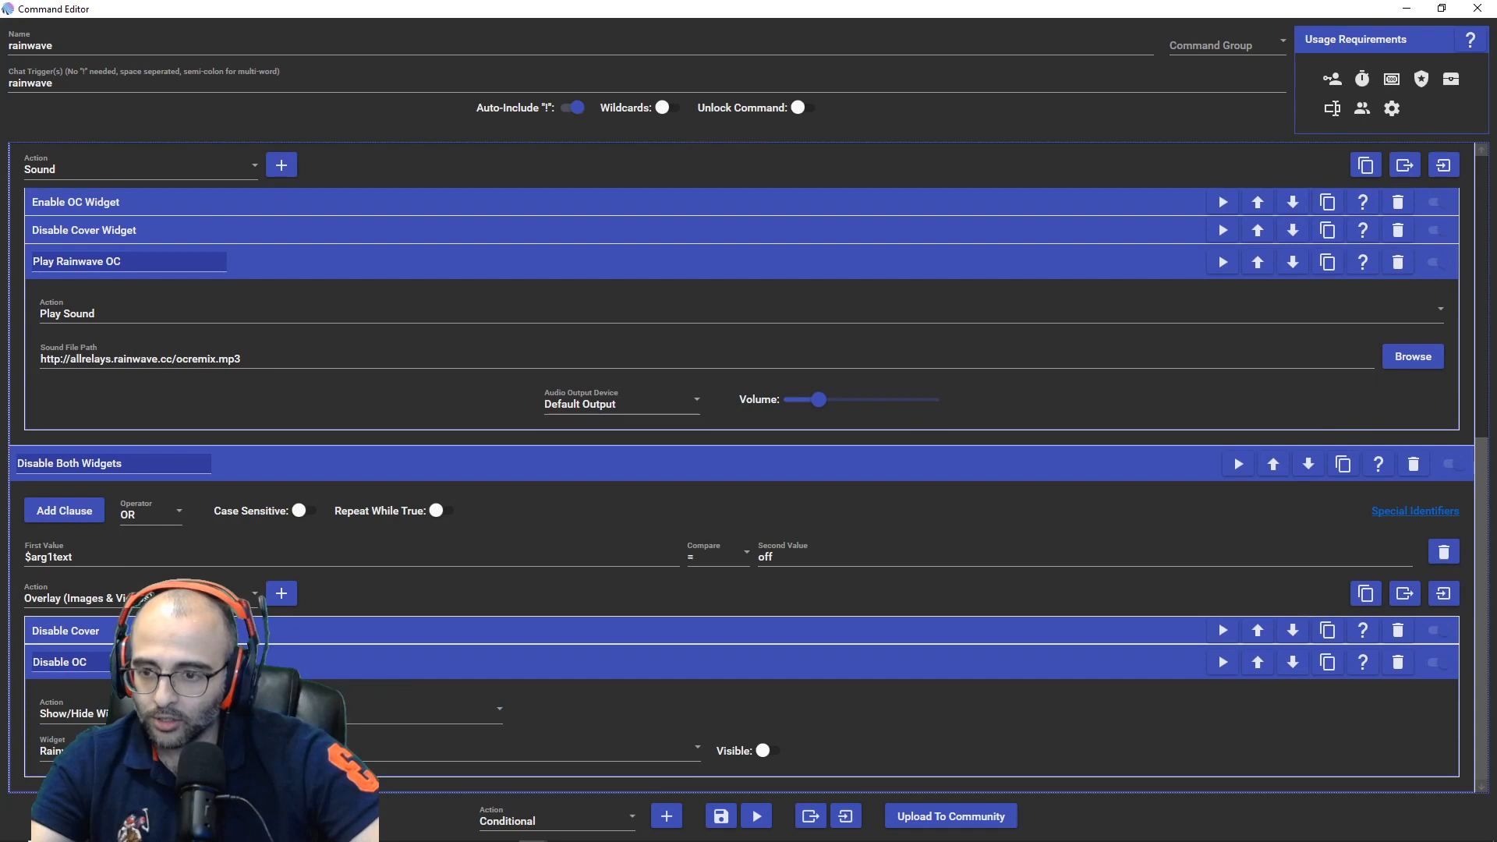
left_click(252, 629)
scroll(254, 609, "down", 3)
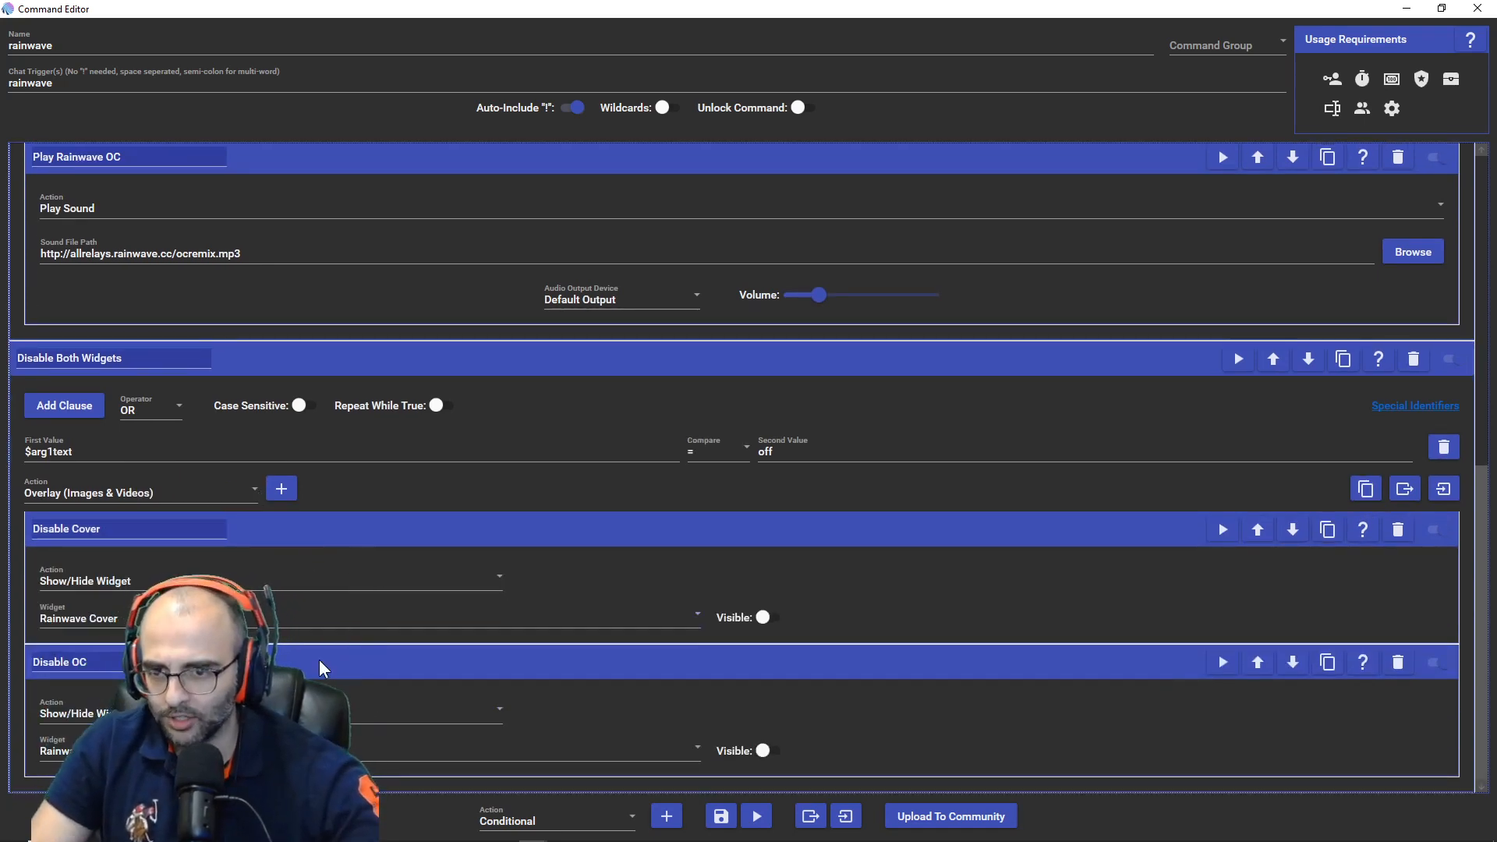
scroll(244, 359, "up", 10)
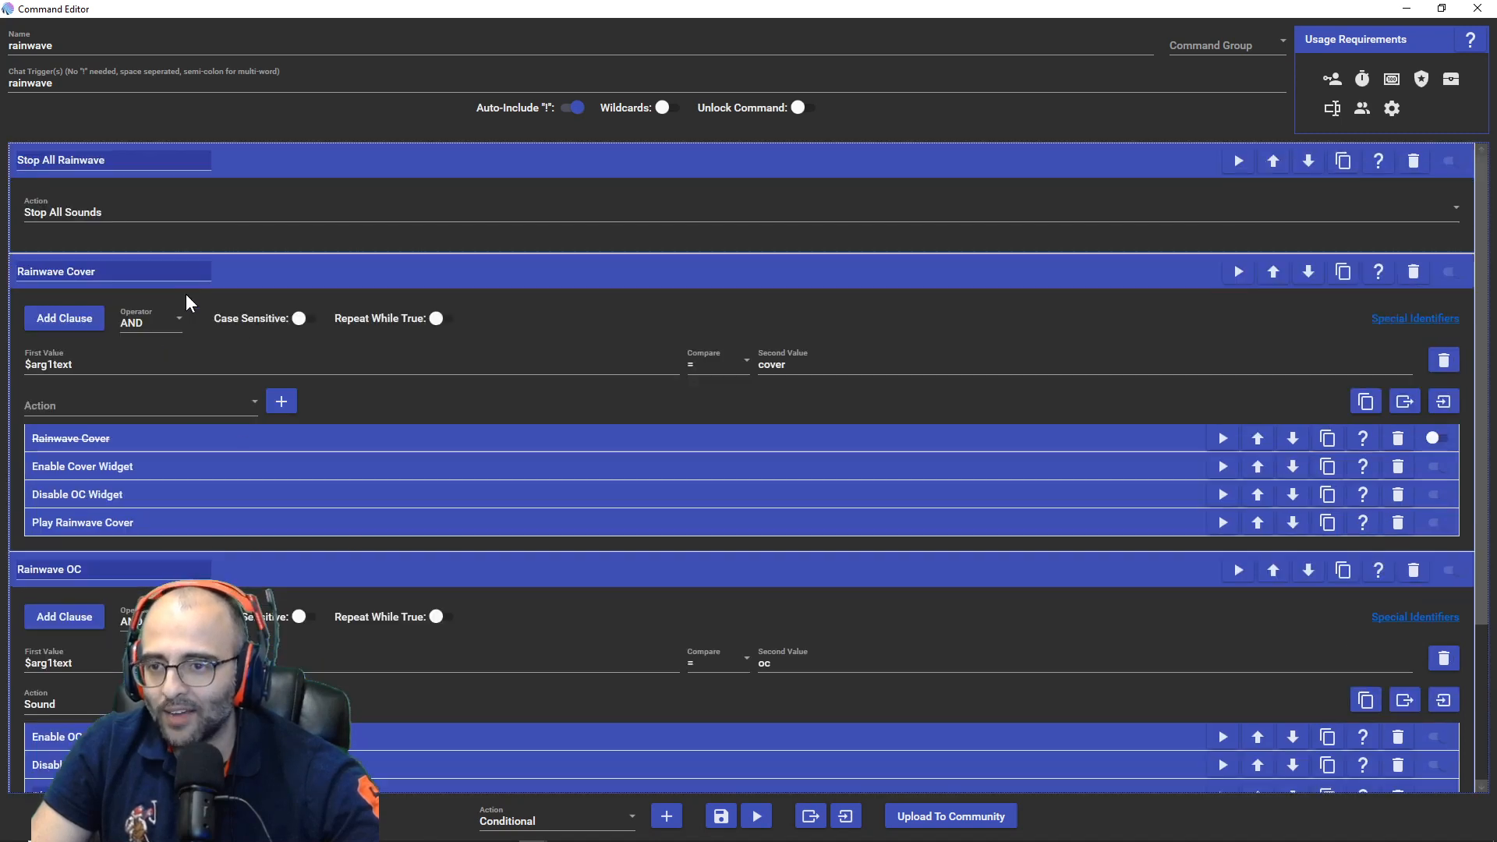
Step: Collapse the Stop All Rainwave, Rainwave Cover and Rainwave OC actions
left_click(241, 167)
left_click(241, 188)
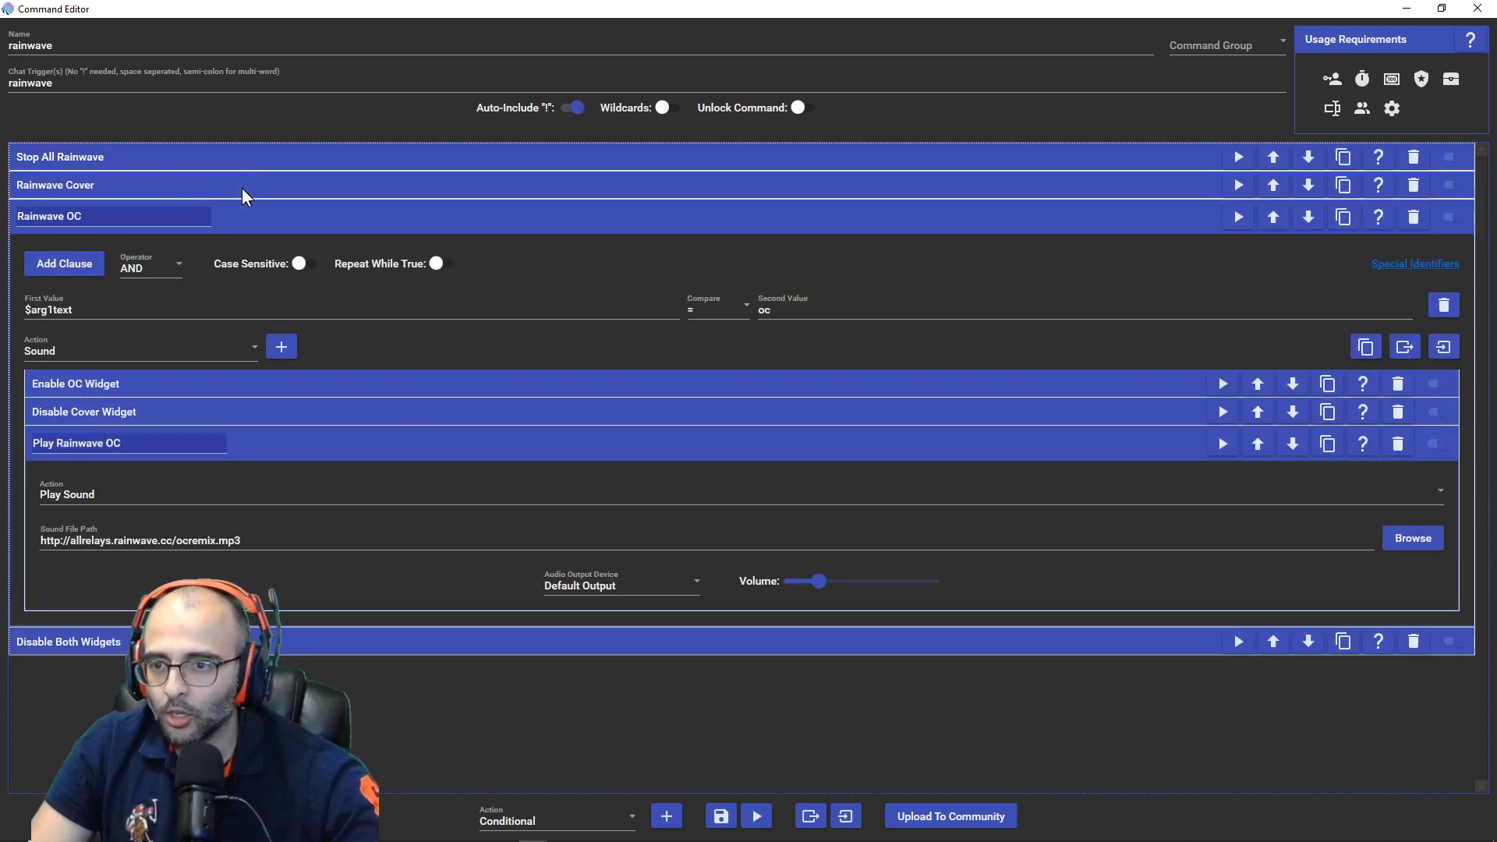
left_click(239, 226)
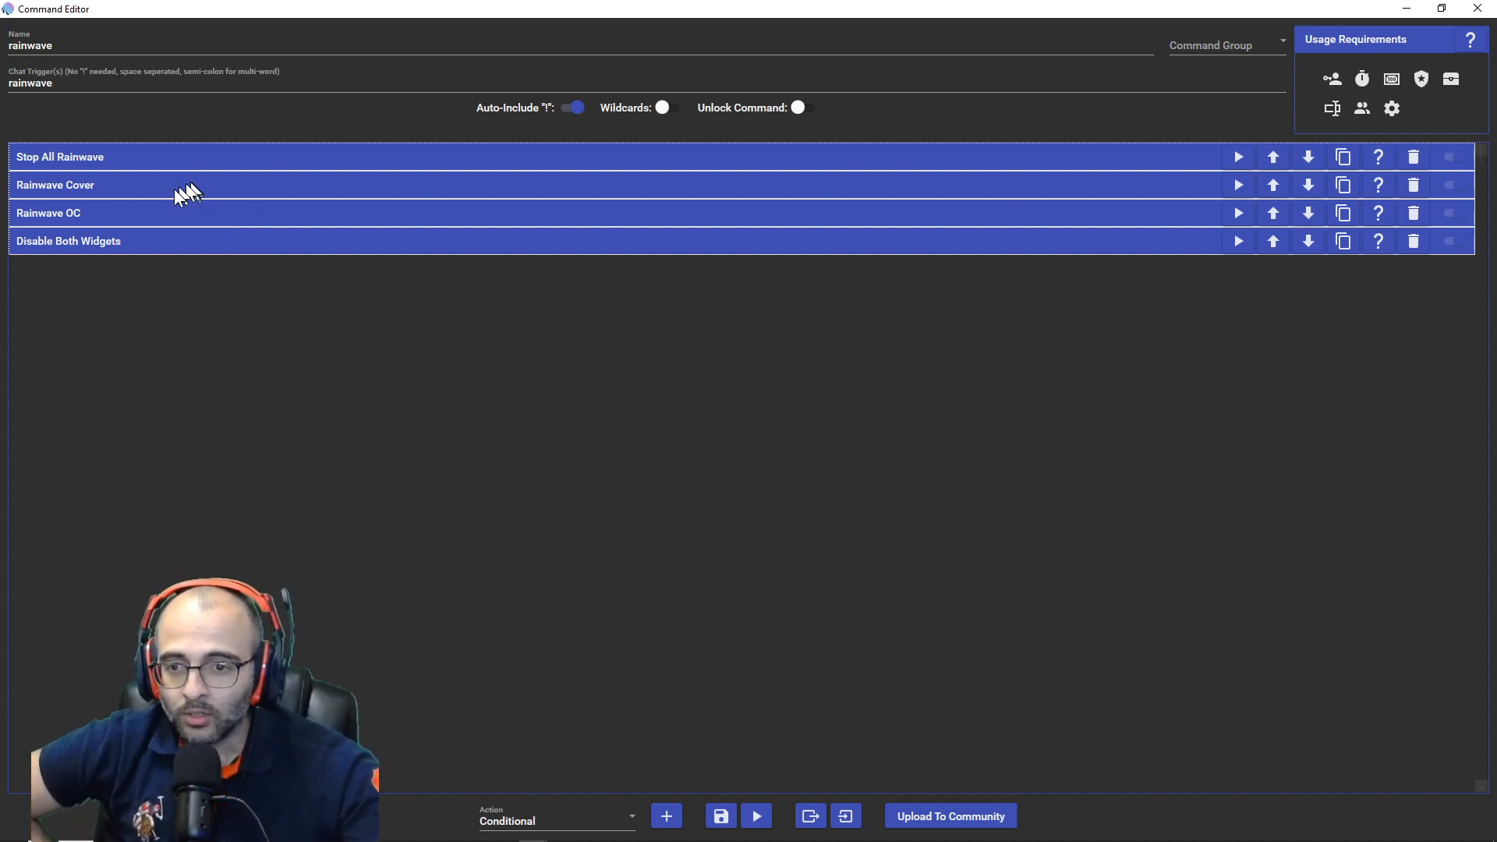
Step: Look into the Rainwave OC conditional again, collapse it and expand the Rainwave Cover conditional
left_click(148, 212)
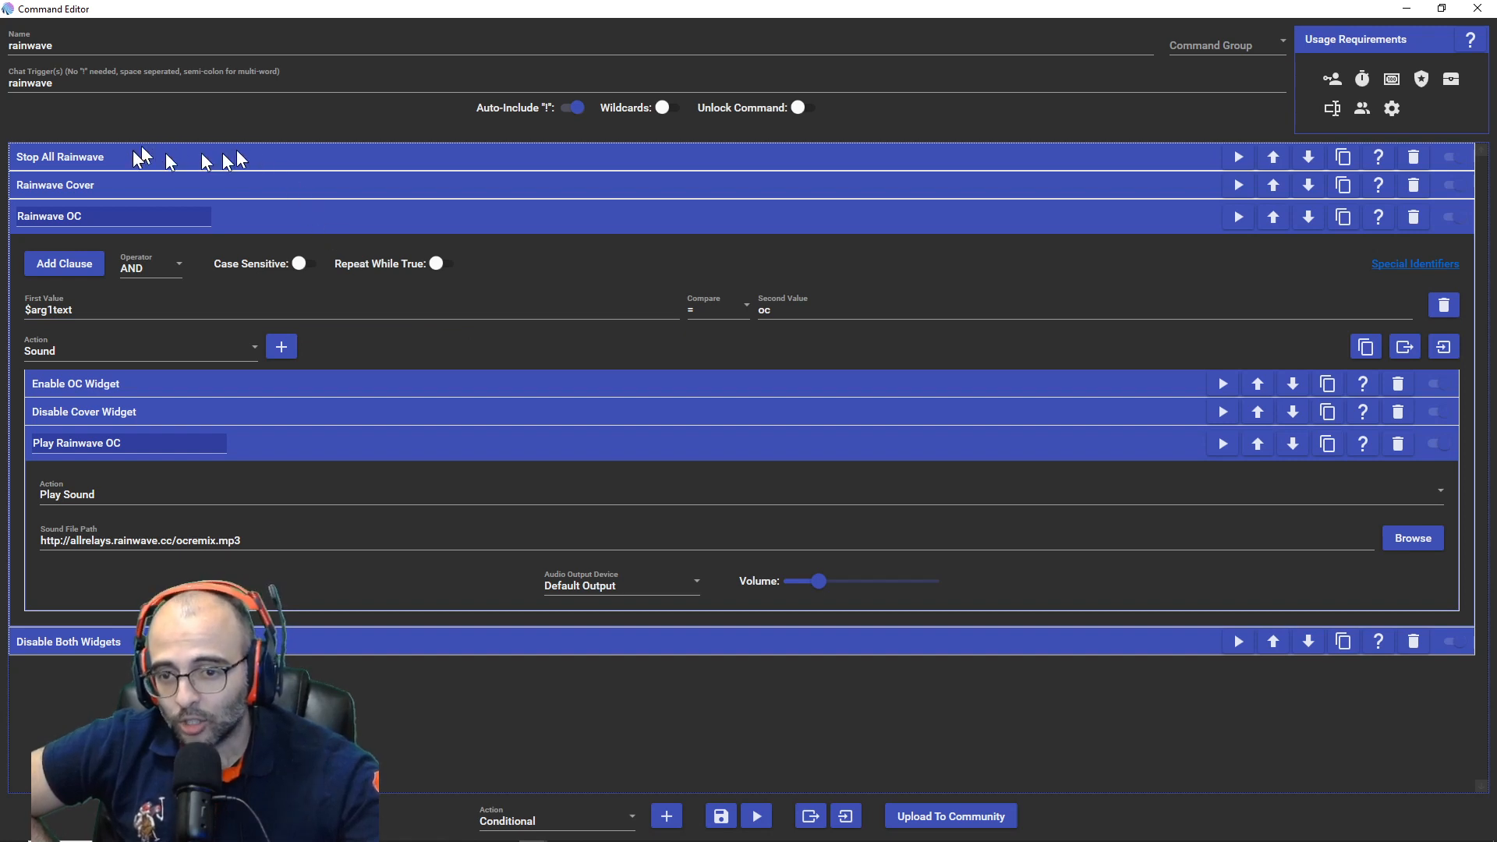
left_click(260, 220)
left_click(145, 184)
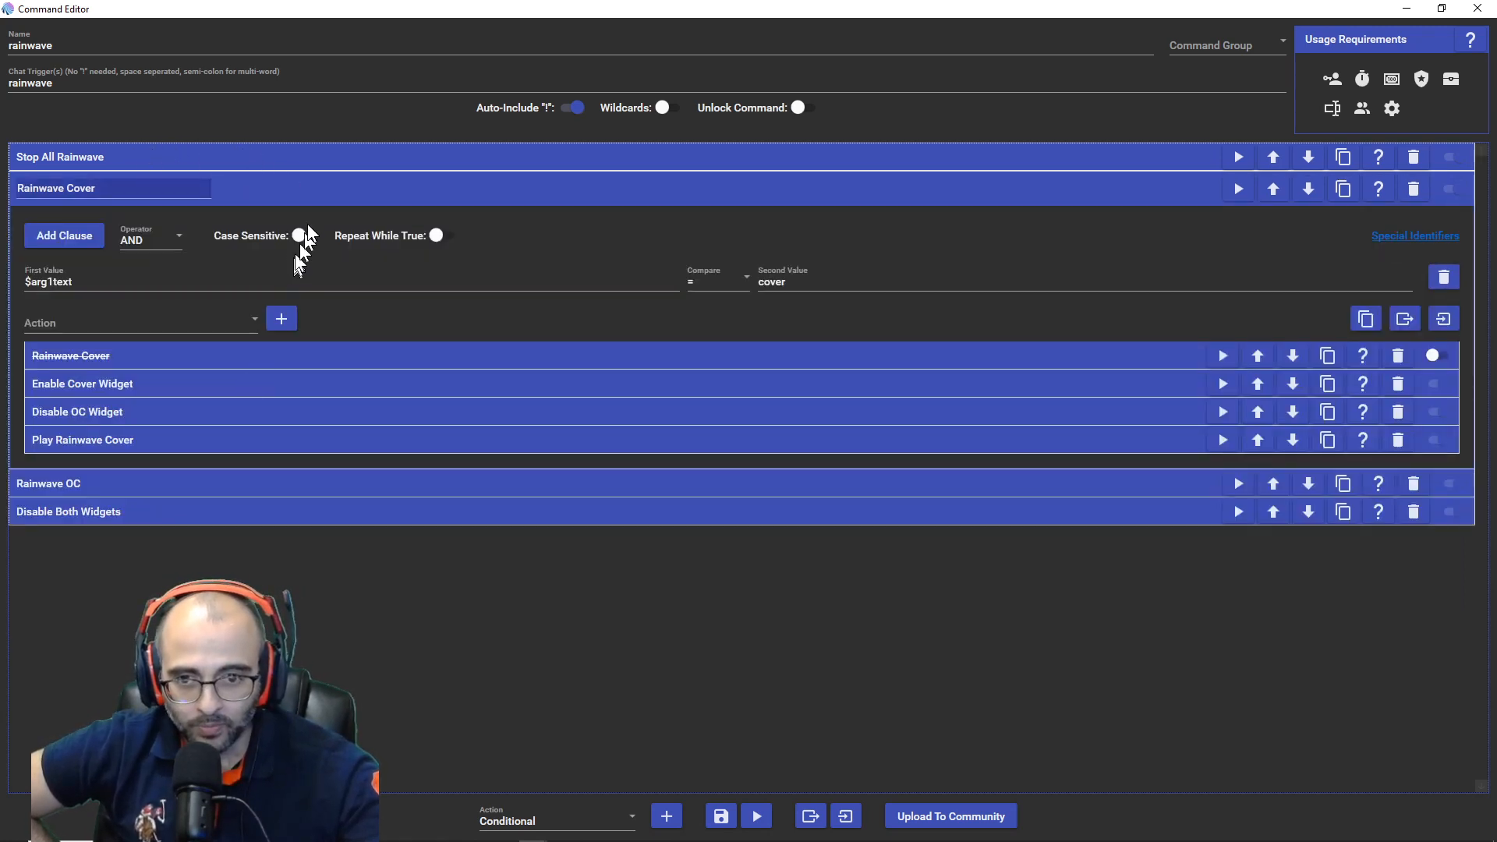
Step: Collapse the Rainwave Cover conditional, then close the Command Editor to get to the Touch Portal window
left_click(310, 194)
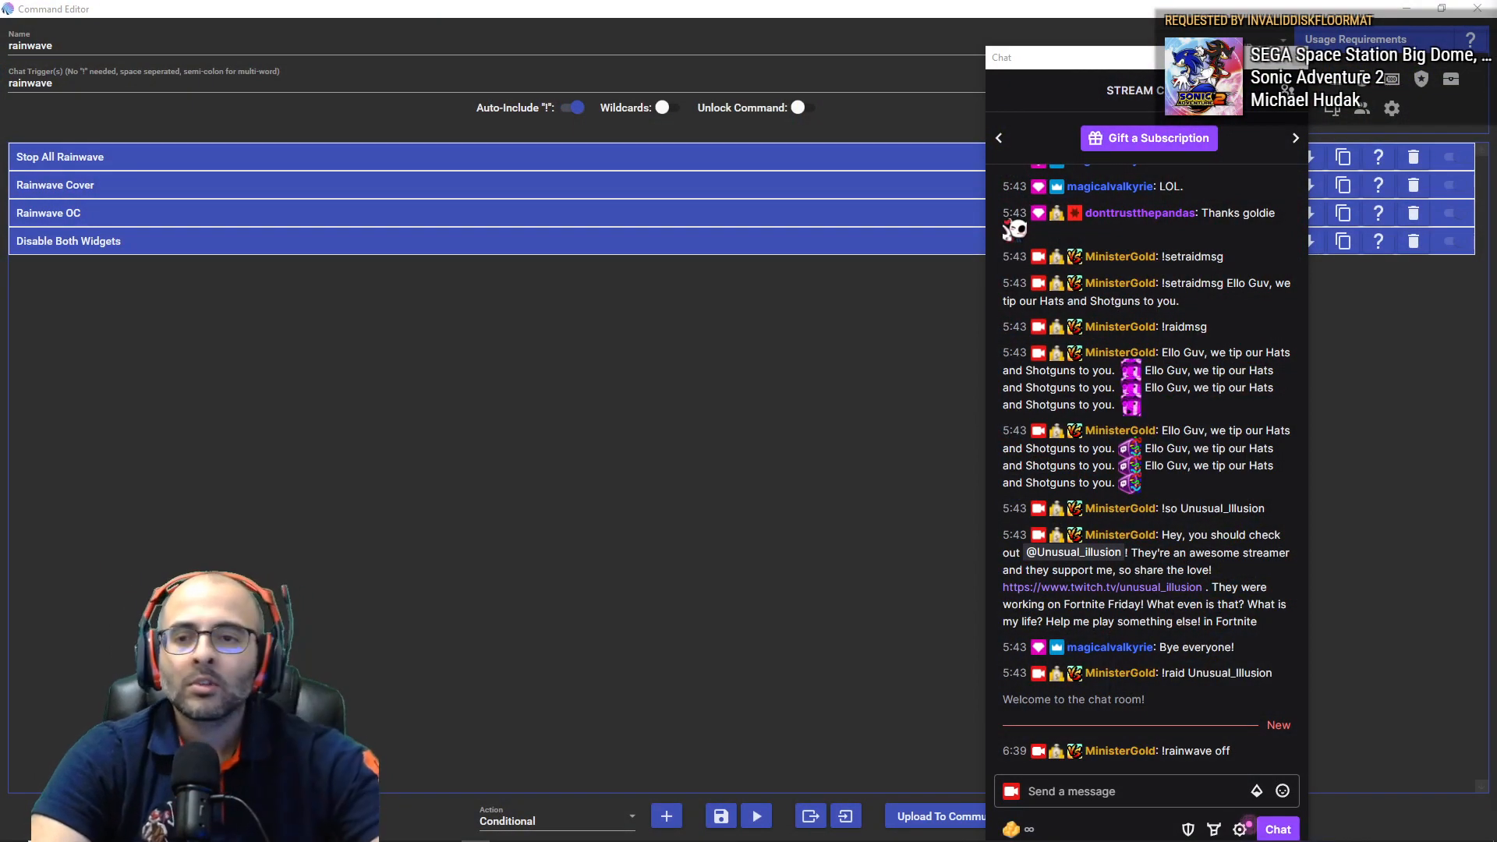
left_click(1486, 5)
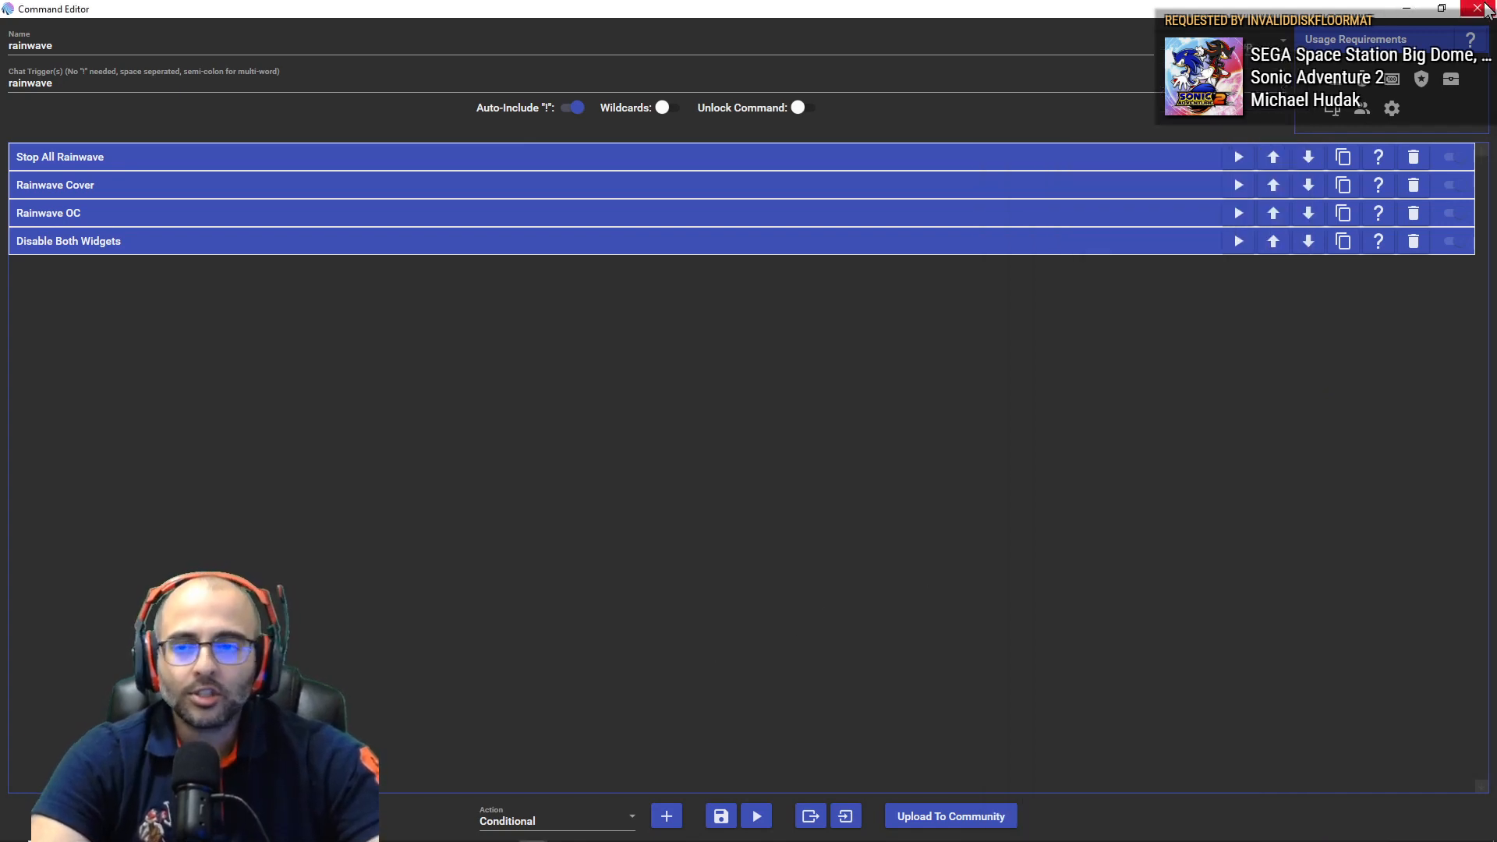
left_click(1478, 7)
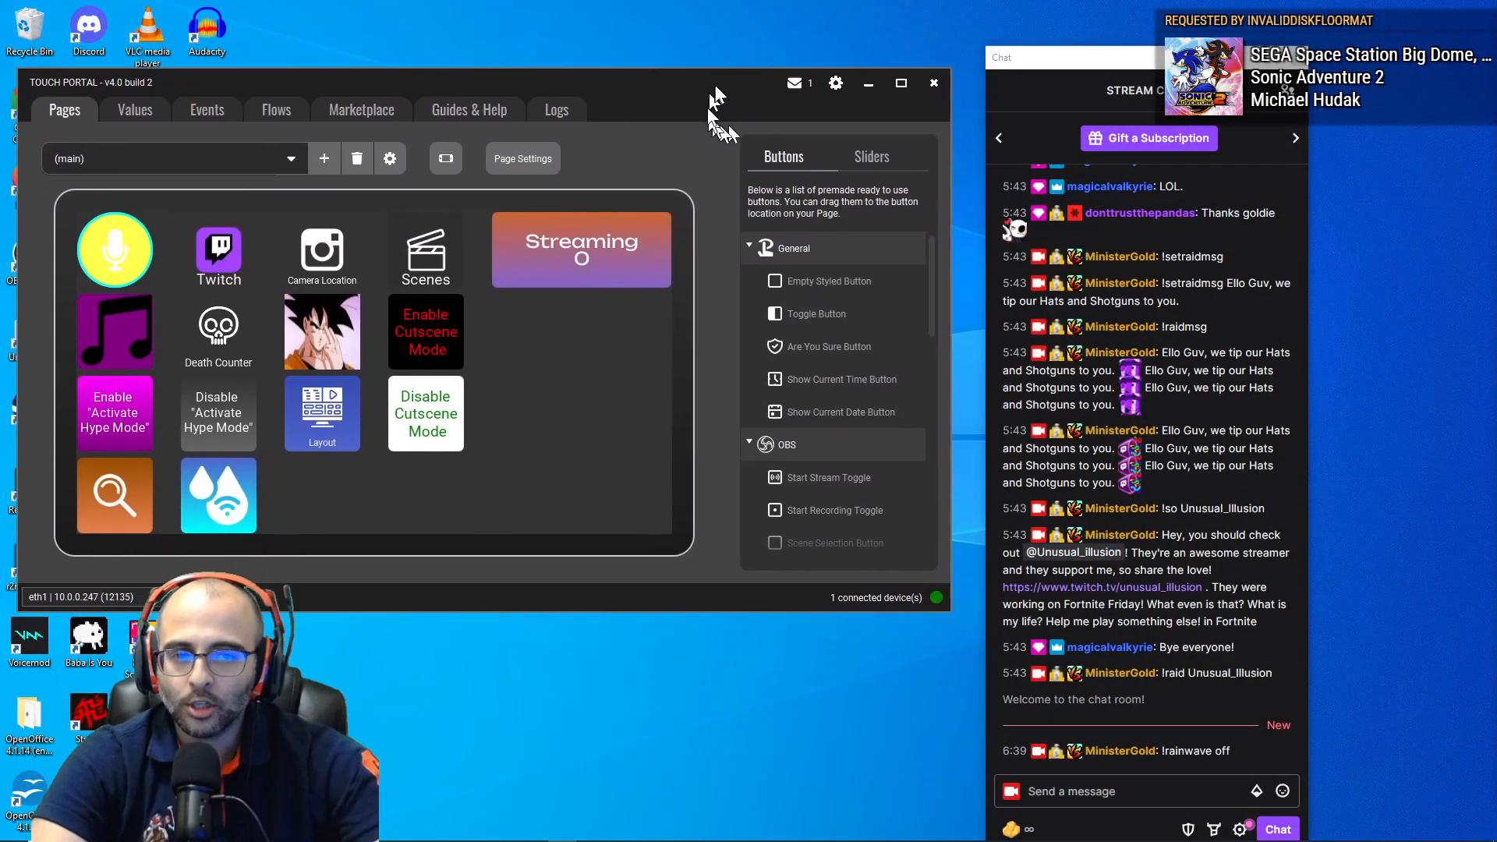
left_click_drag(712, 87, 698, 73)
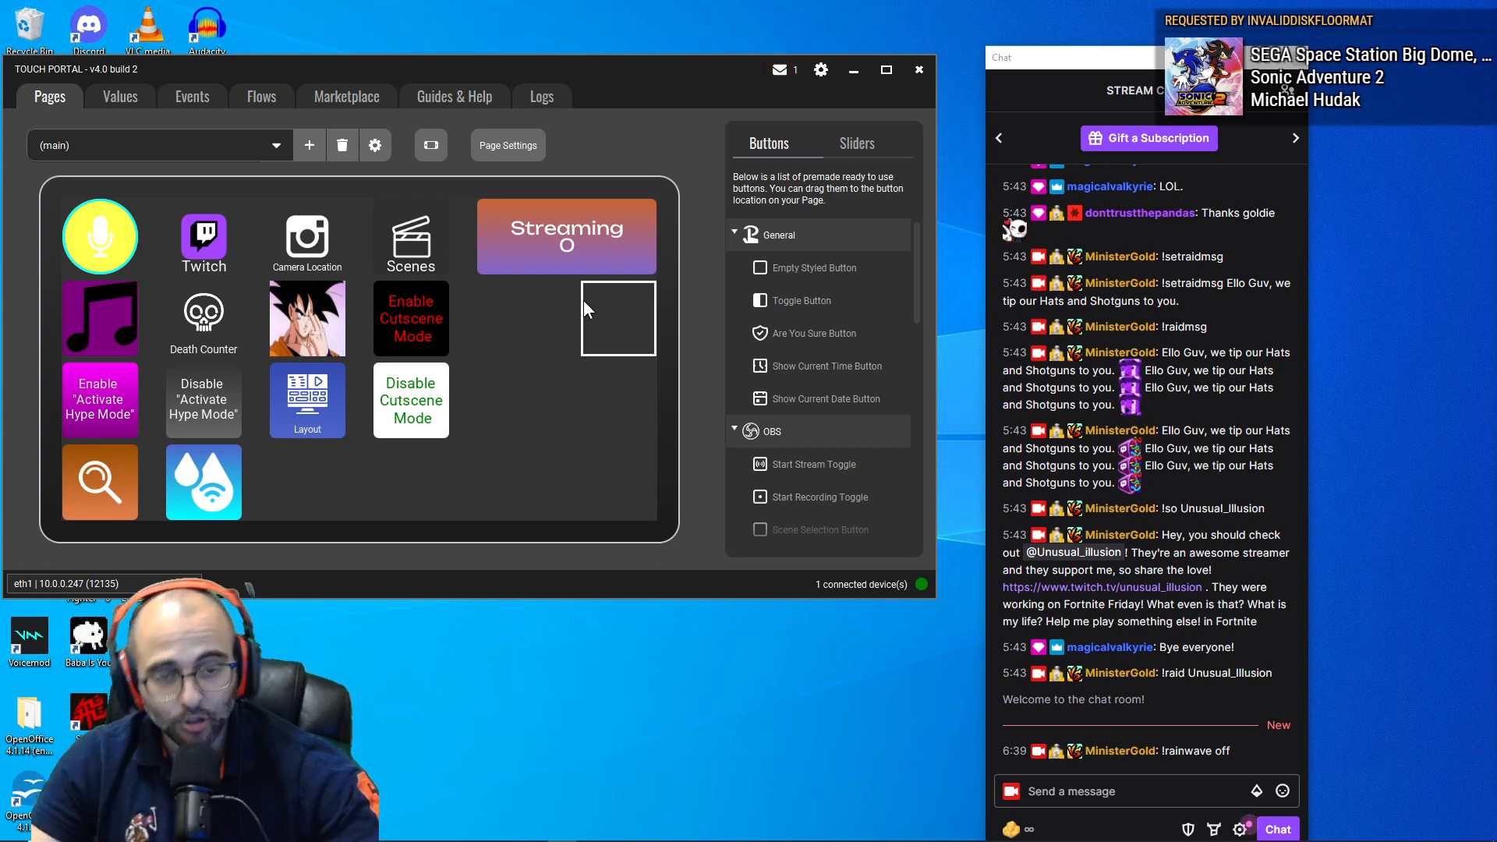
Step: Try to create a new page named "rainwave" in the Root folder of Touch Portal
left_click(255, 149)
left_click(255, 148)
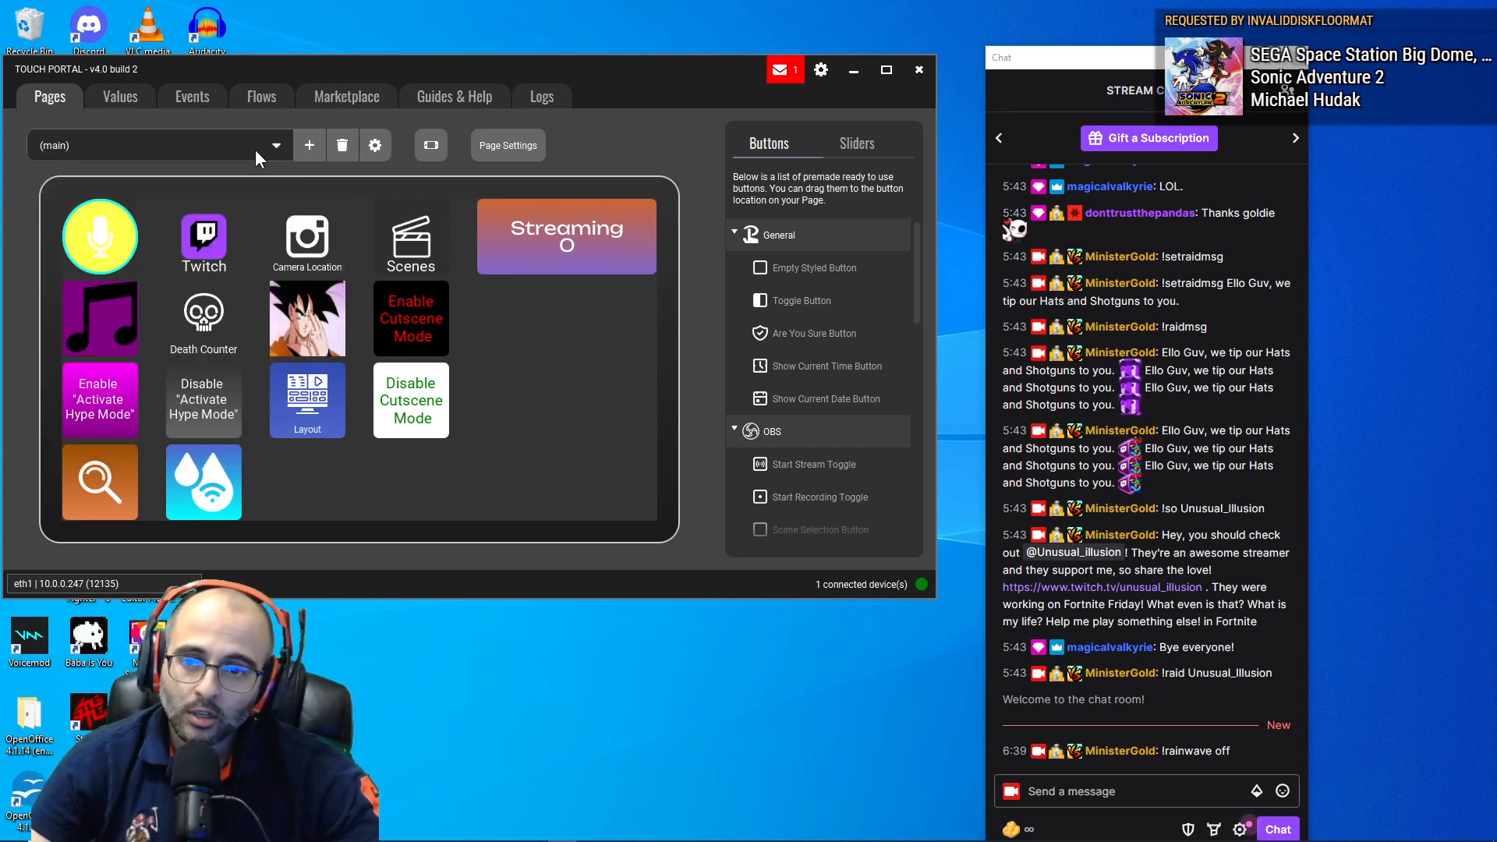
left_click(309, 148)
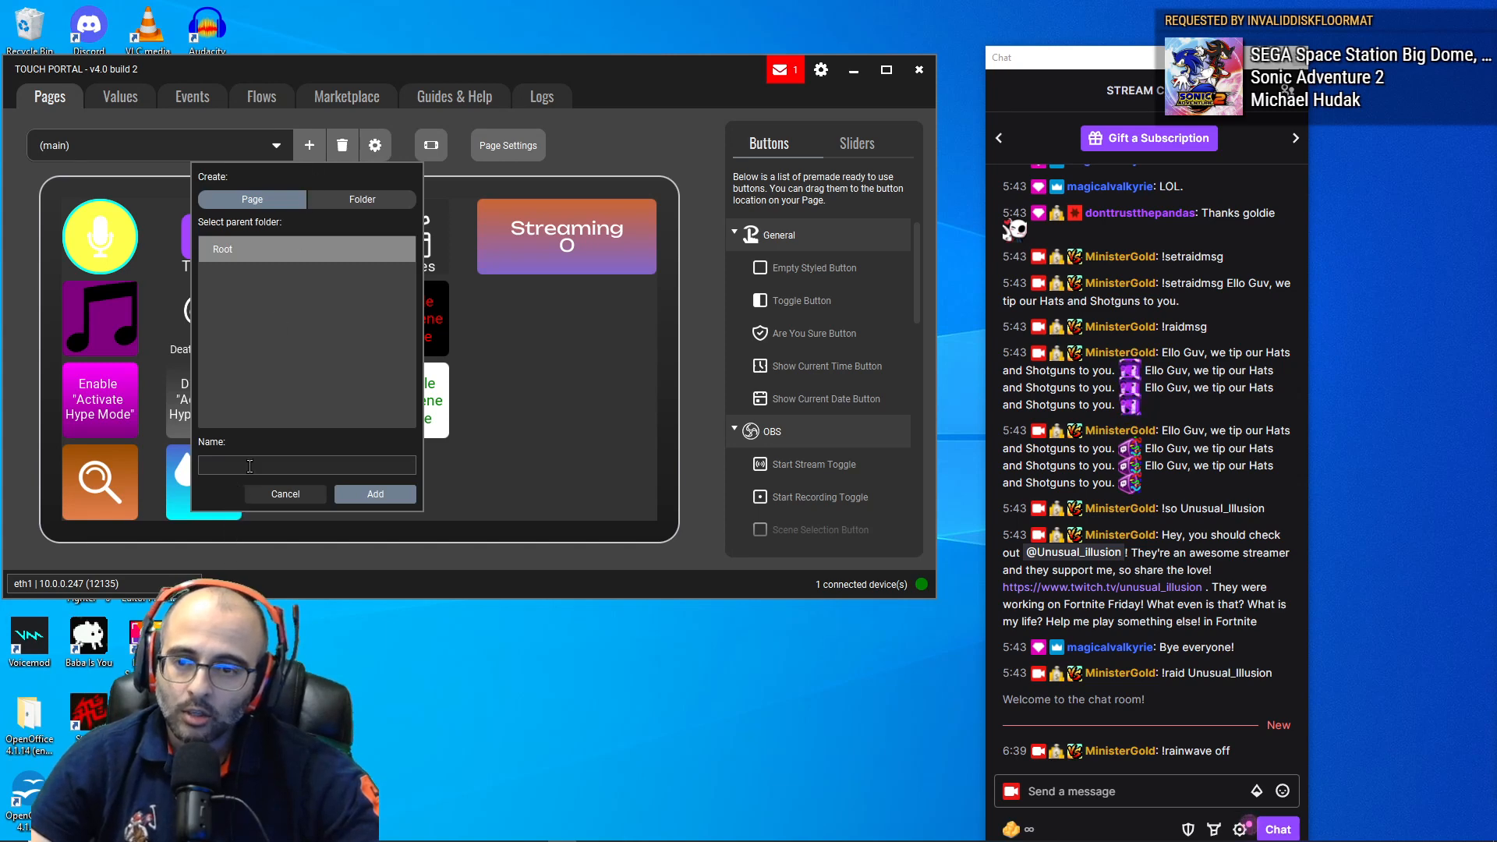
type("rainwave")
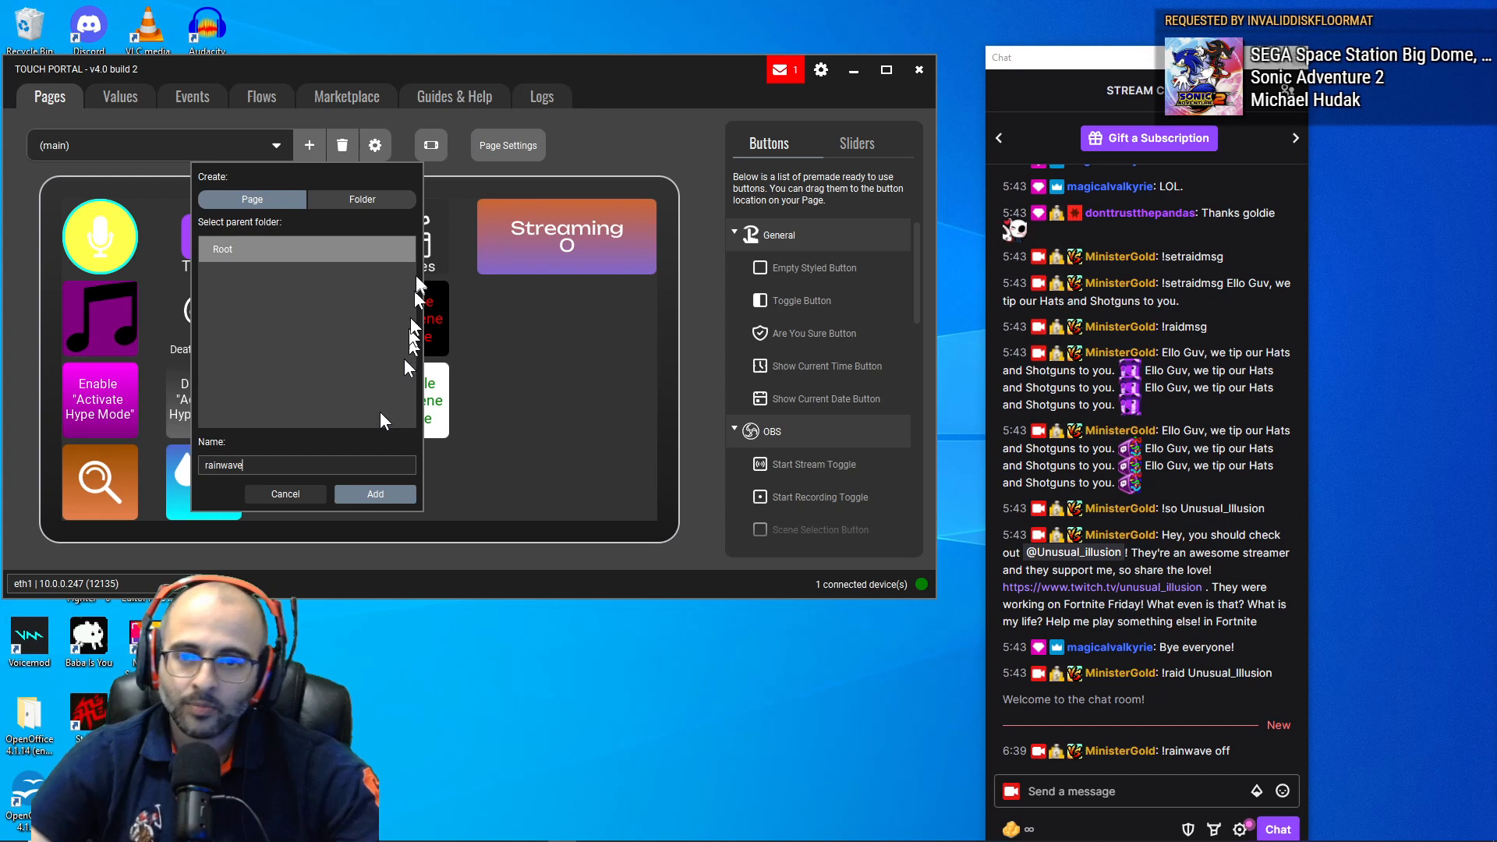
left_click(375, 495)
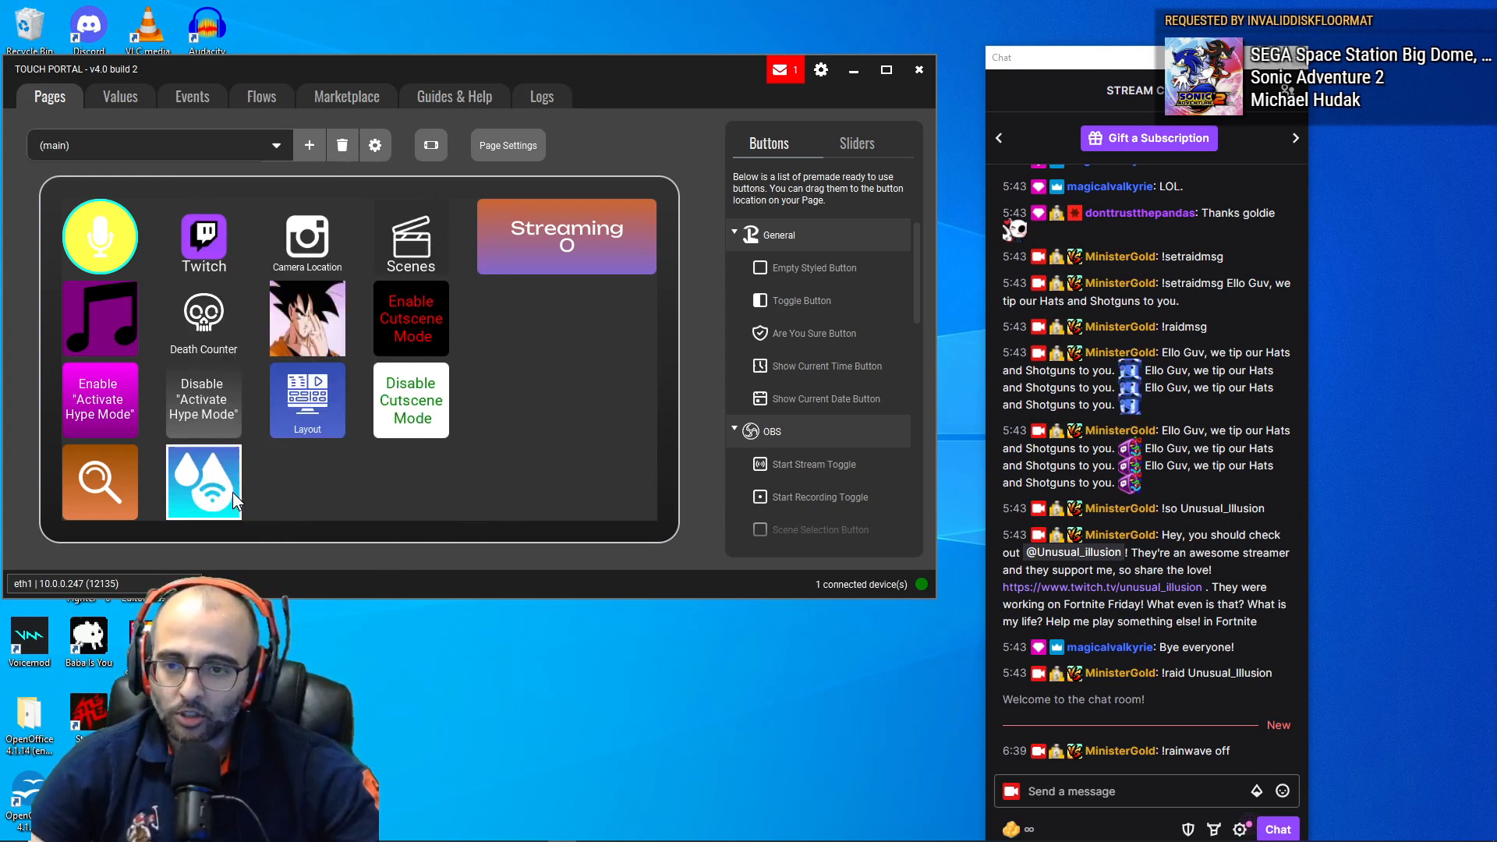
Step: Edit the raindrop button on the main page, find the page actions and add a second Go To Page action
left_click(211, 497)
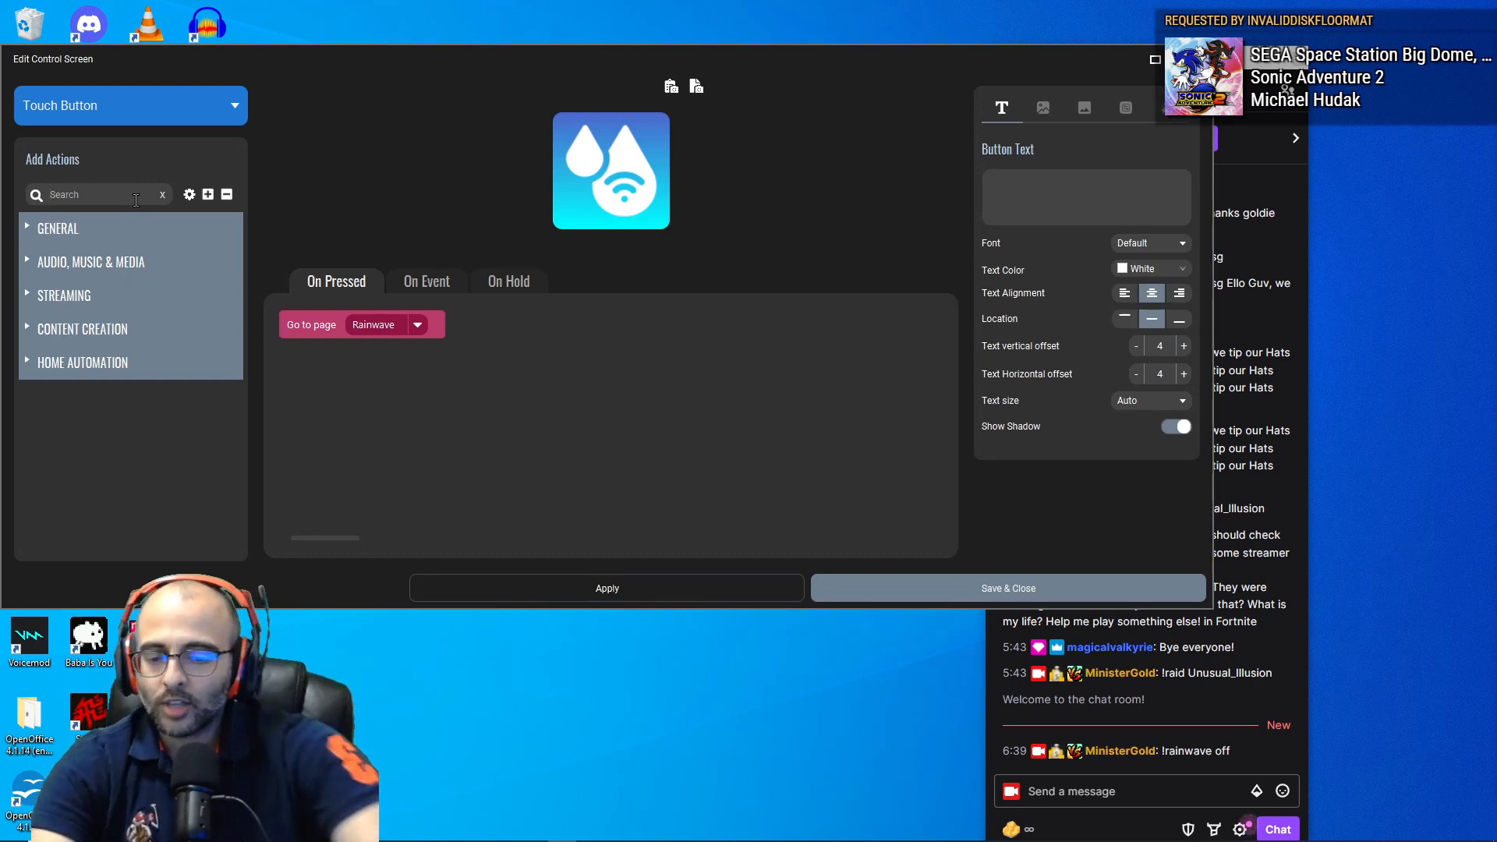
type("page")
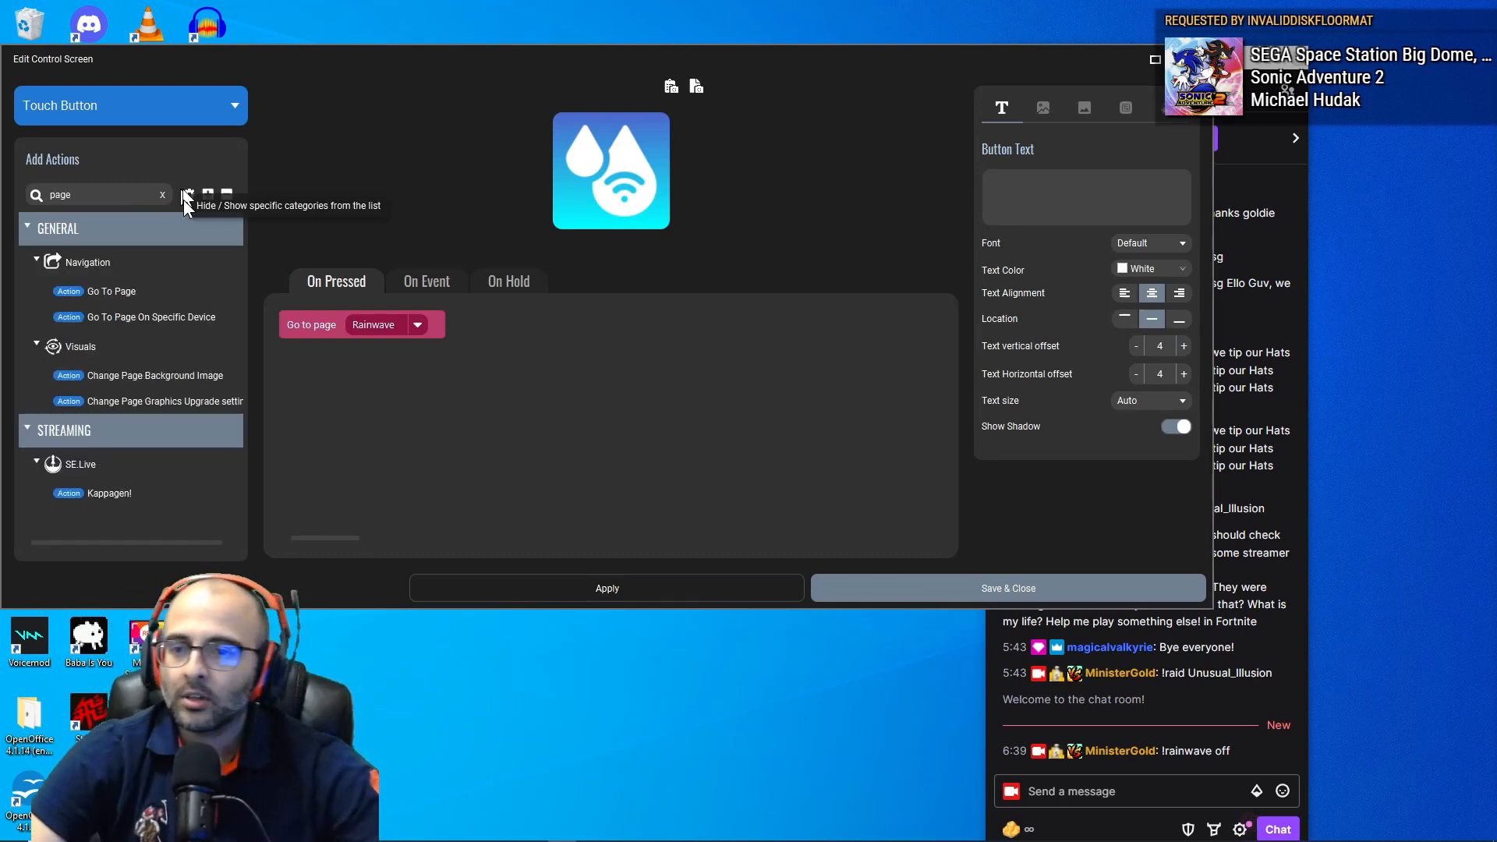
double_click(108, 290)
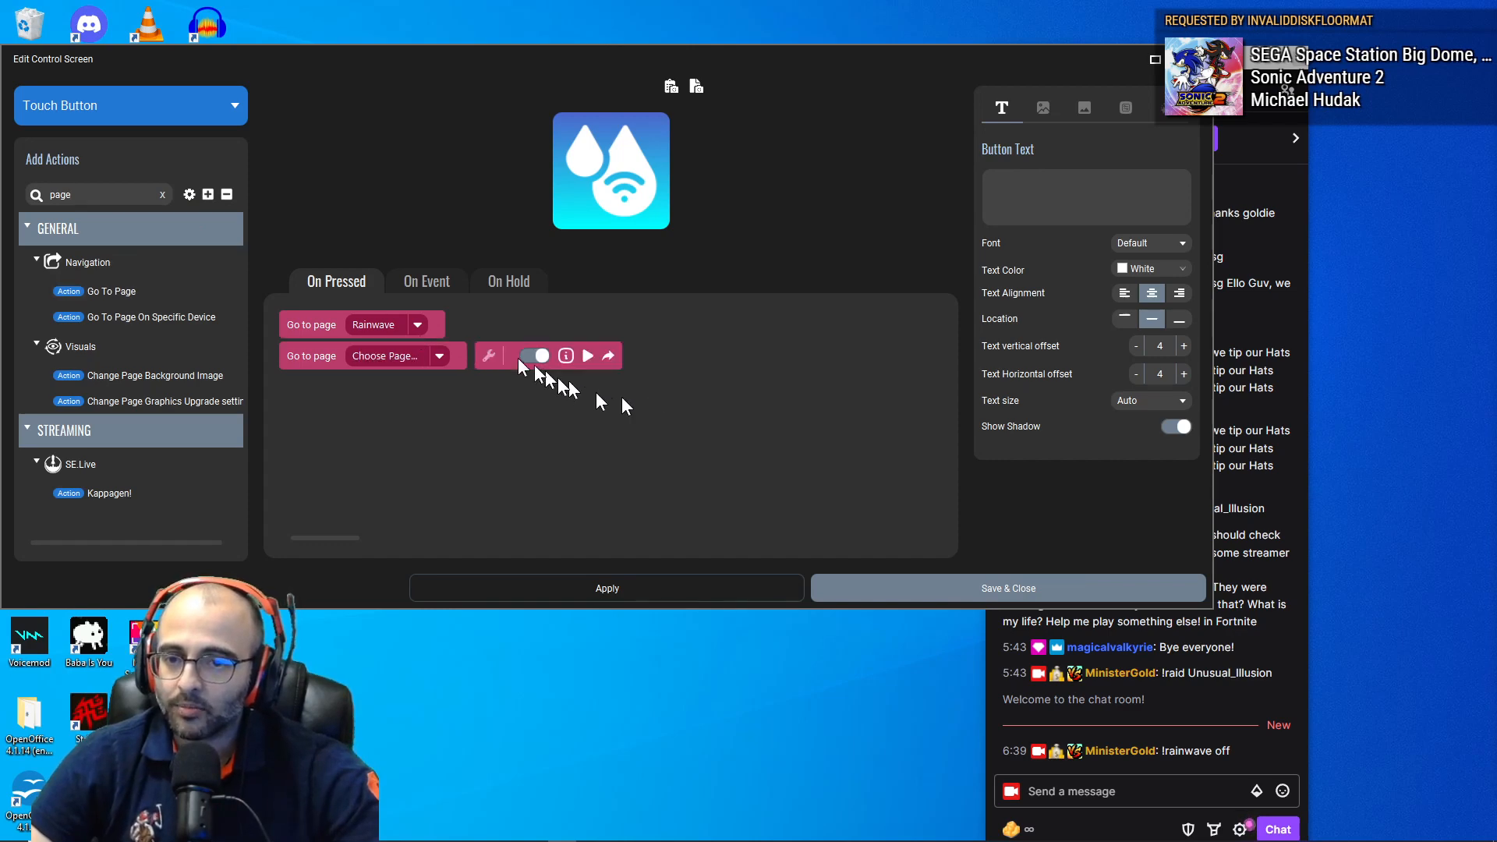
left_click(440, 356)
left_click(440, 356)
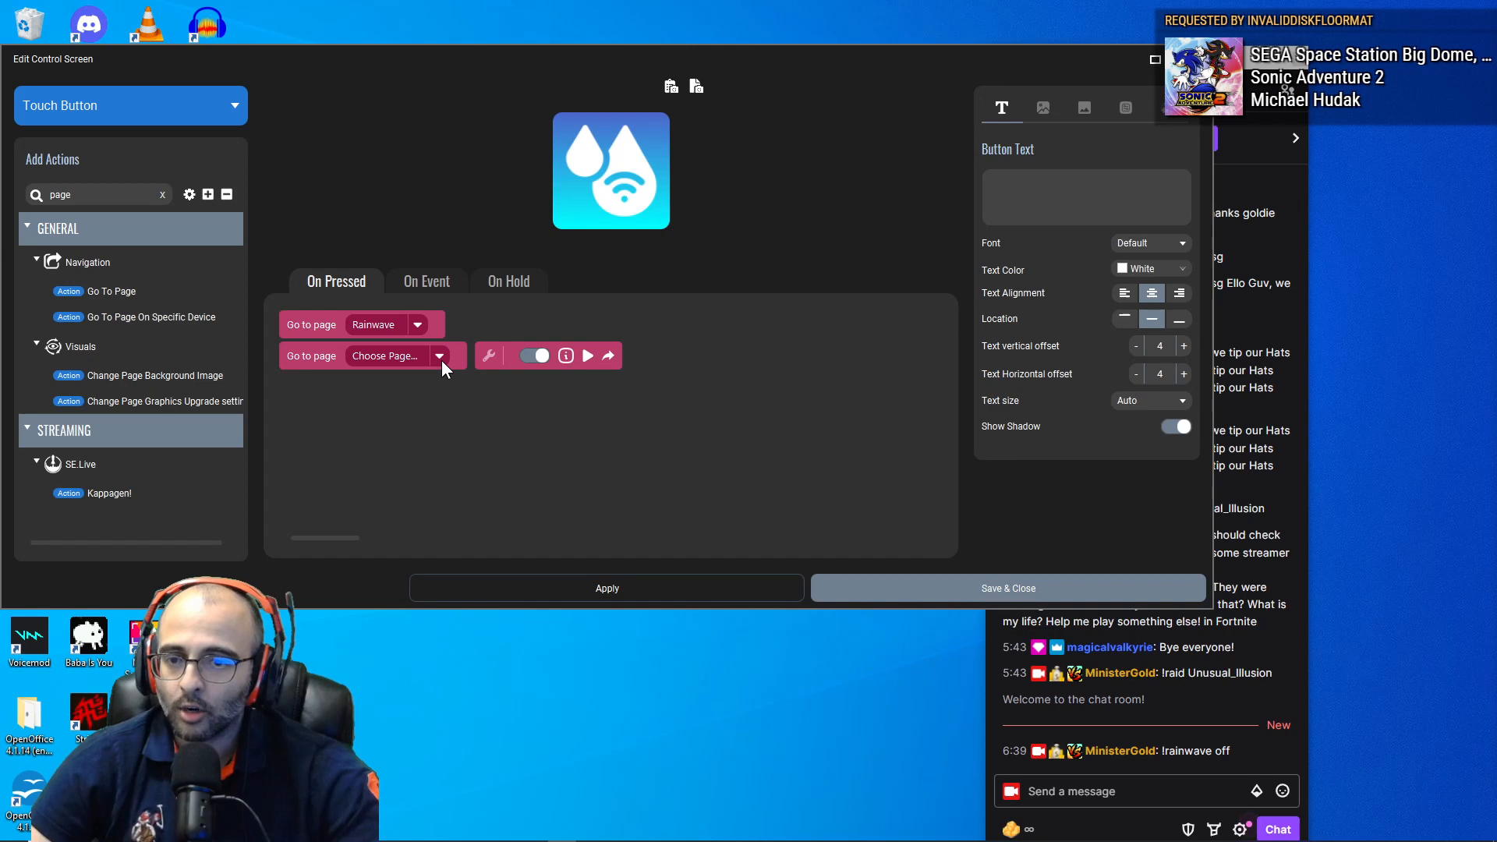
Step: Delete the extra Go To Page action that has no page chosen
key("Delete")
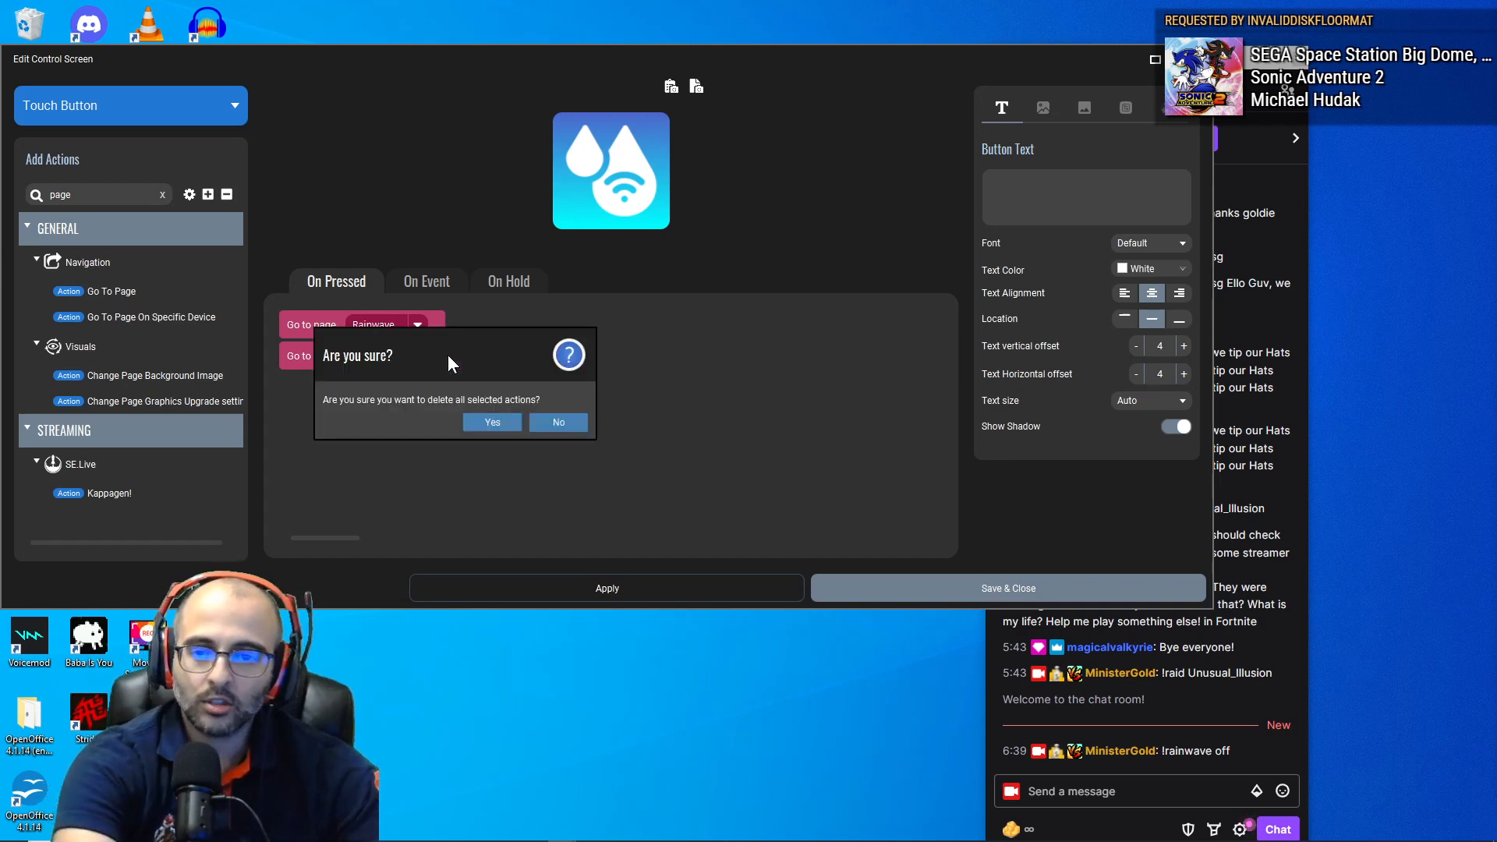
left_click(496, 424)
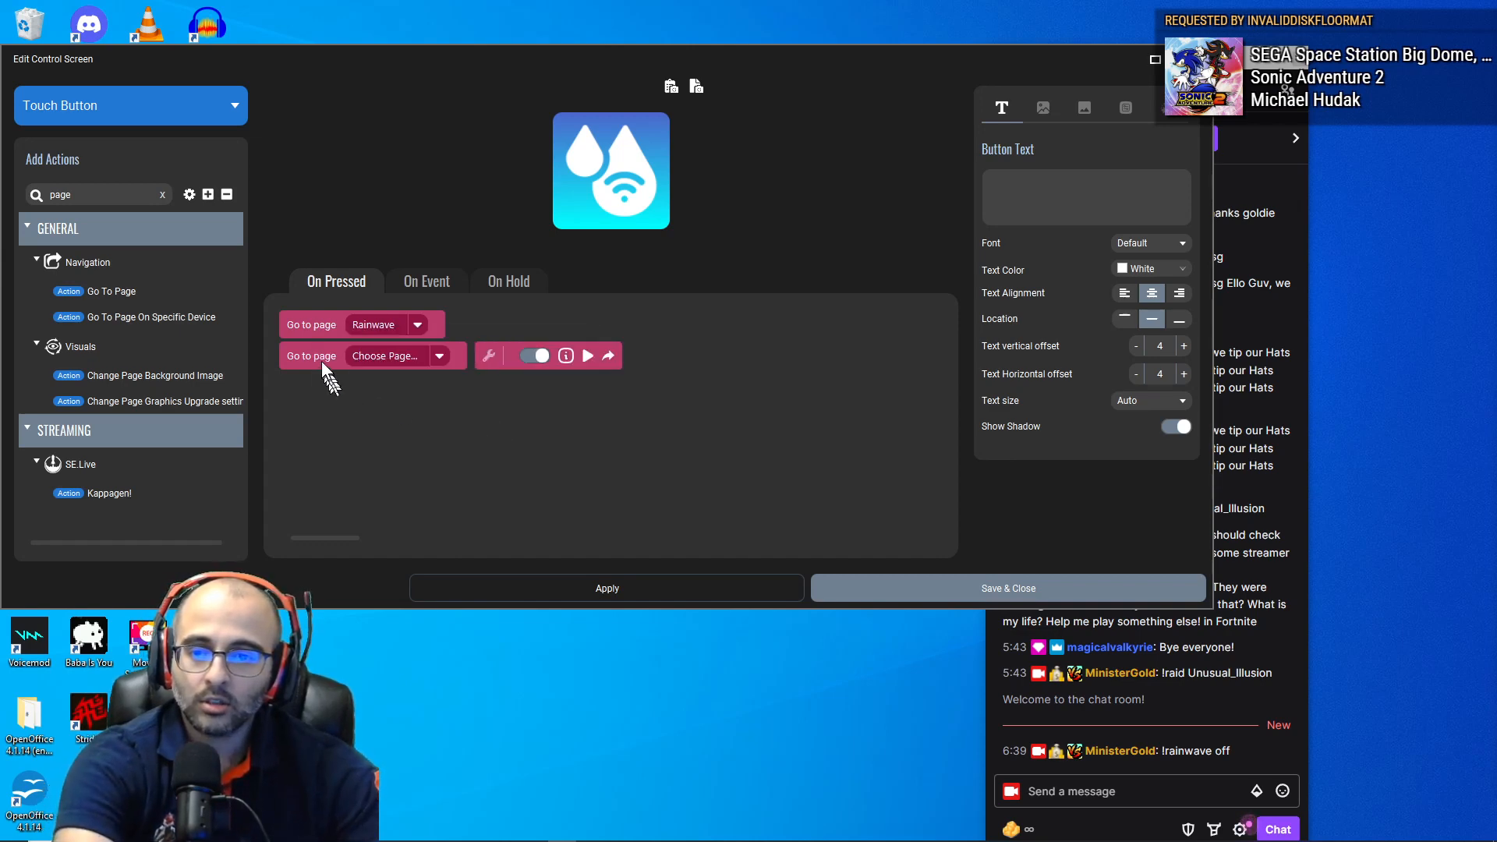
key("Delete")
left_click(496, 425)
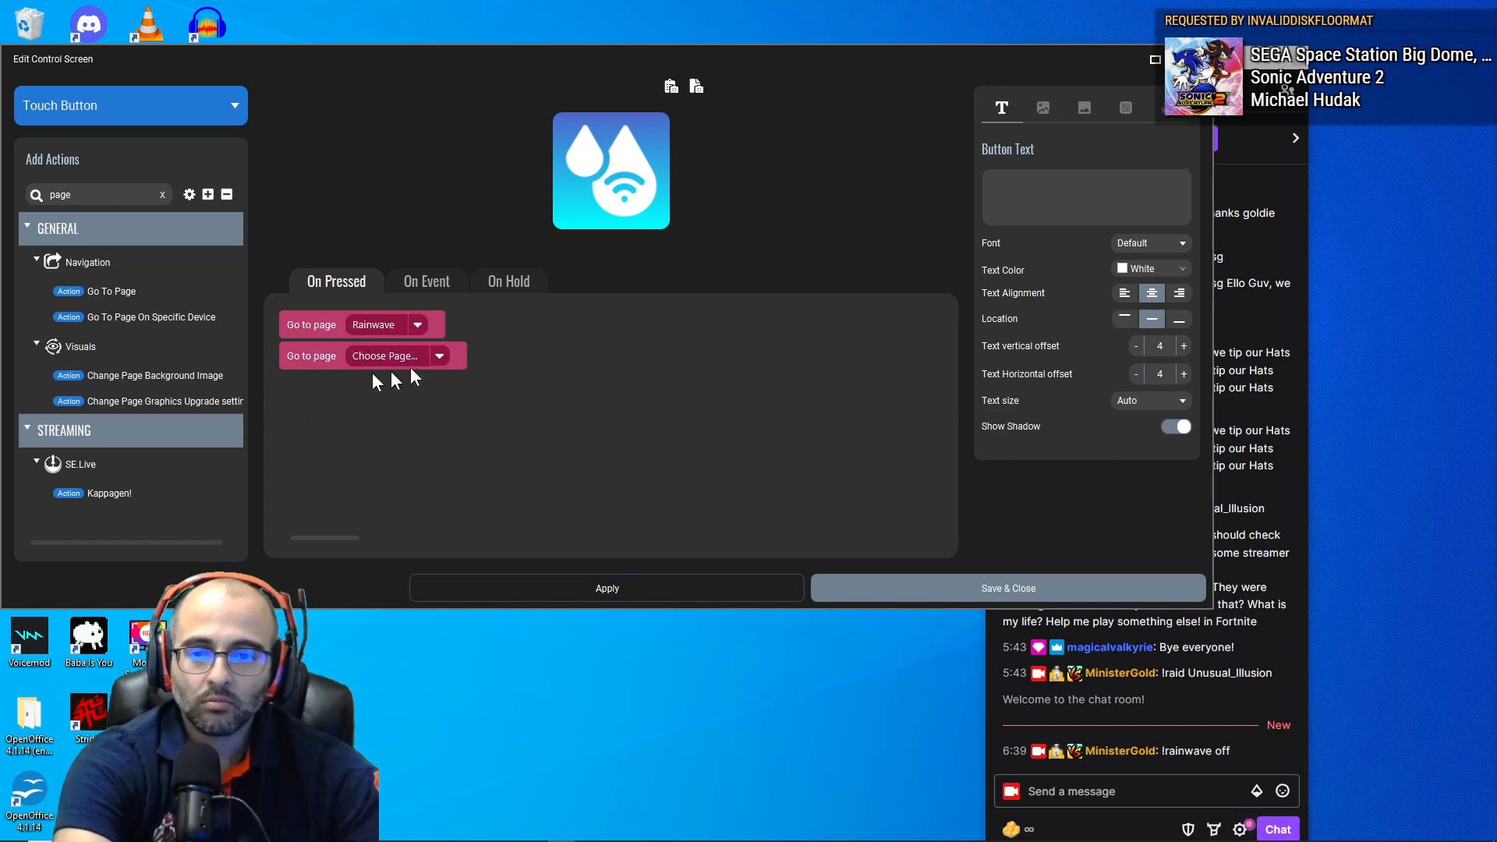
right_click(335, 360)
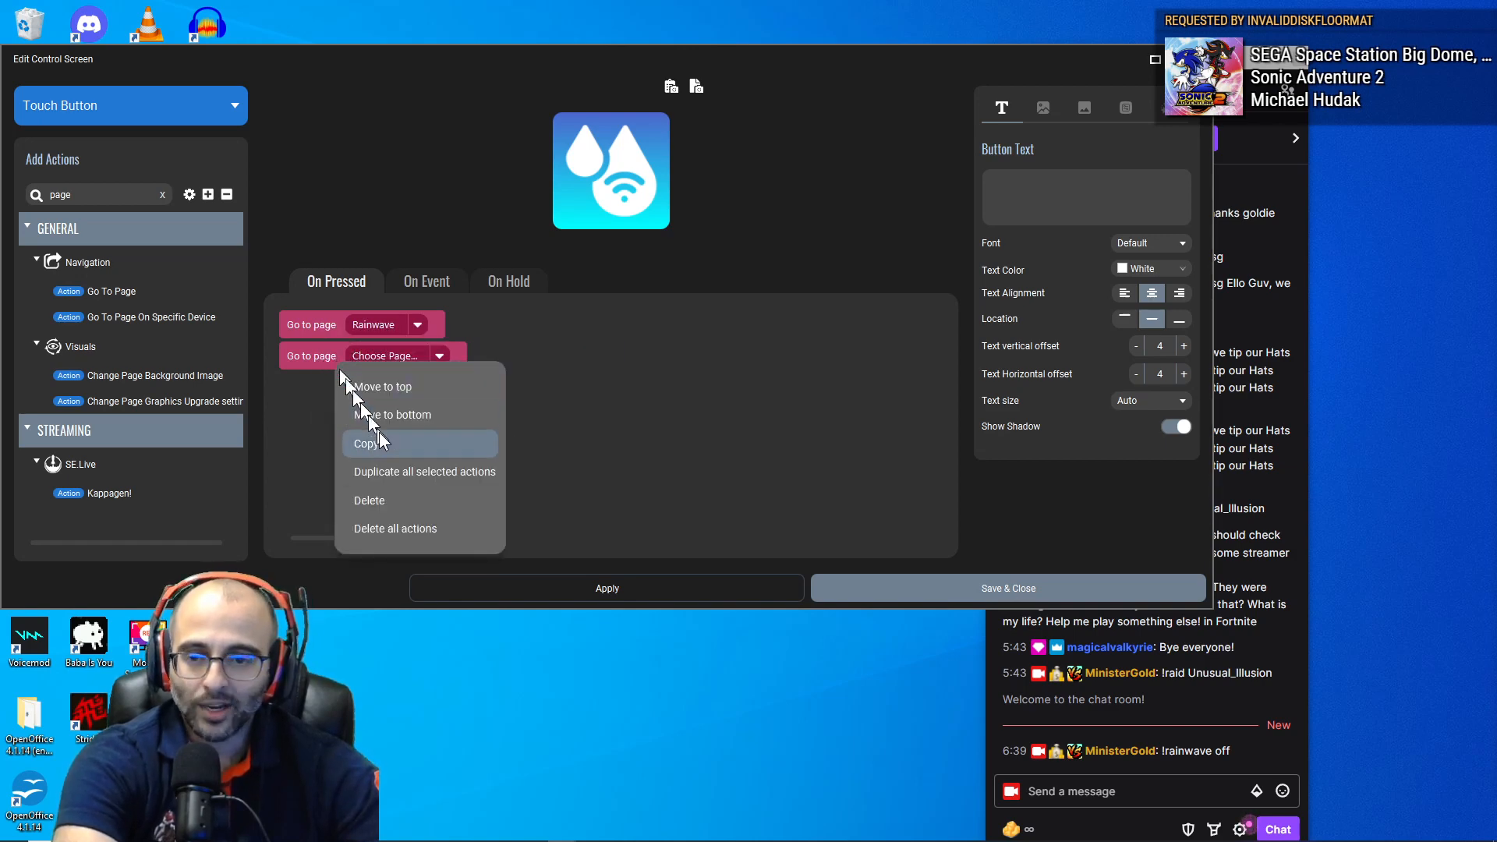
left_click(384, 500)
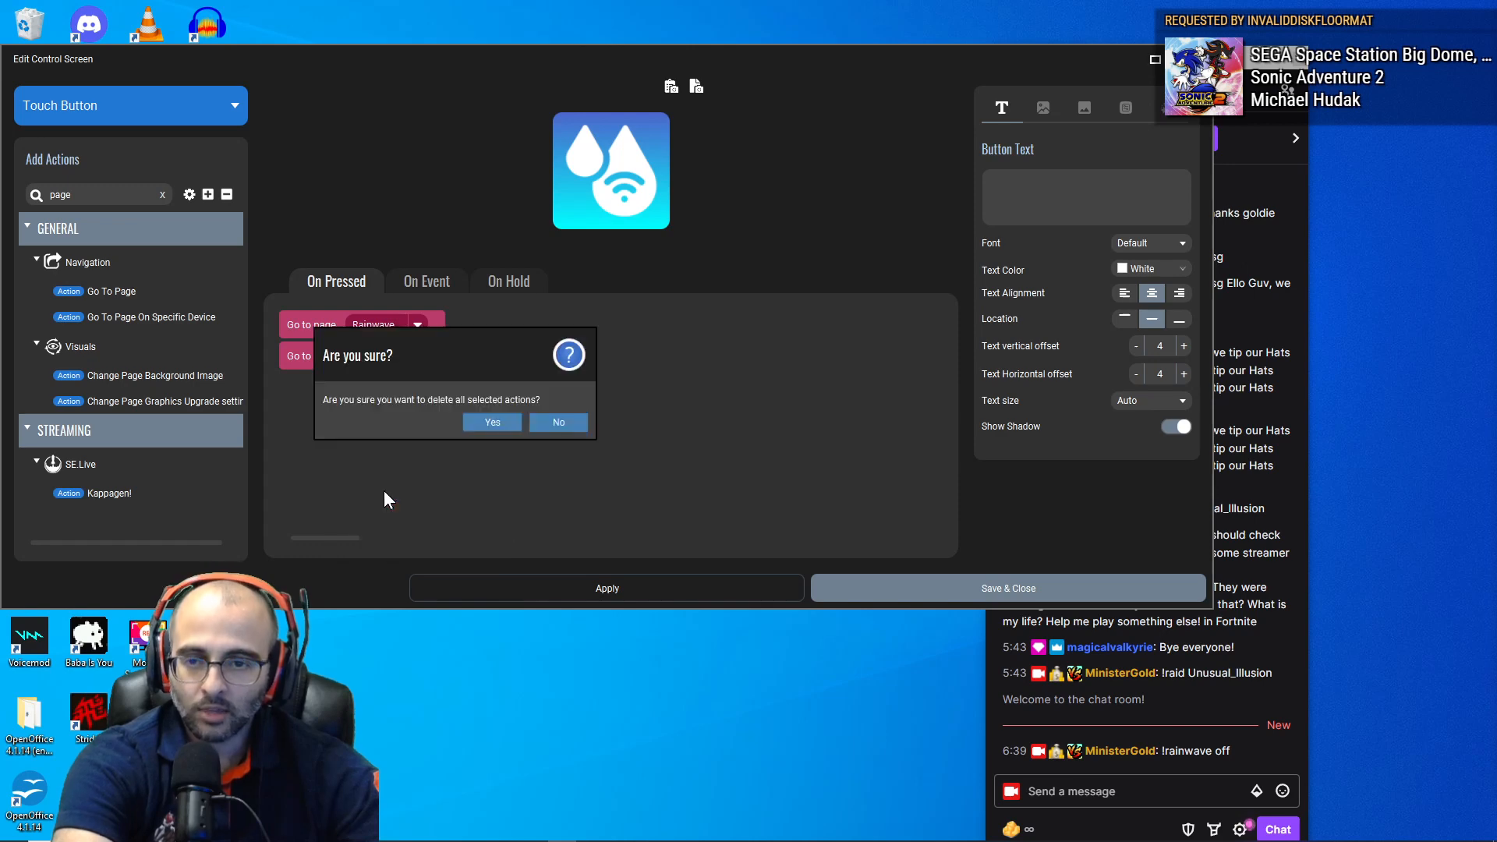
left_click(486, 423)
Step: Look through the destination pages offered by the raindrop button's Go to page action and leave the editor without saving
left_click(418, 326)
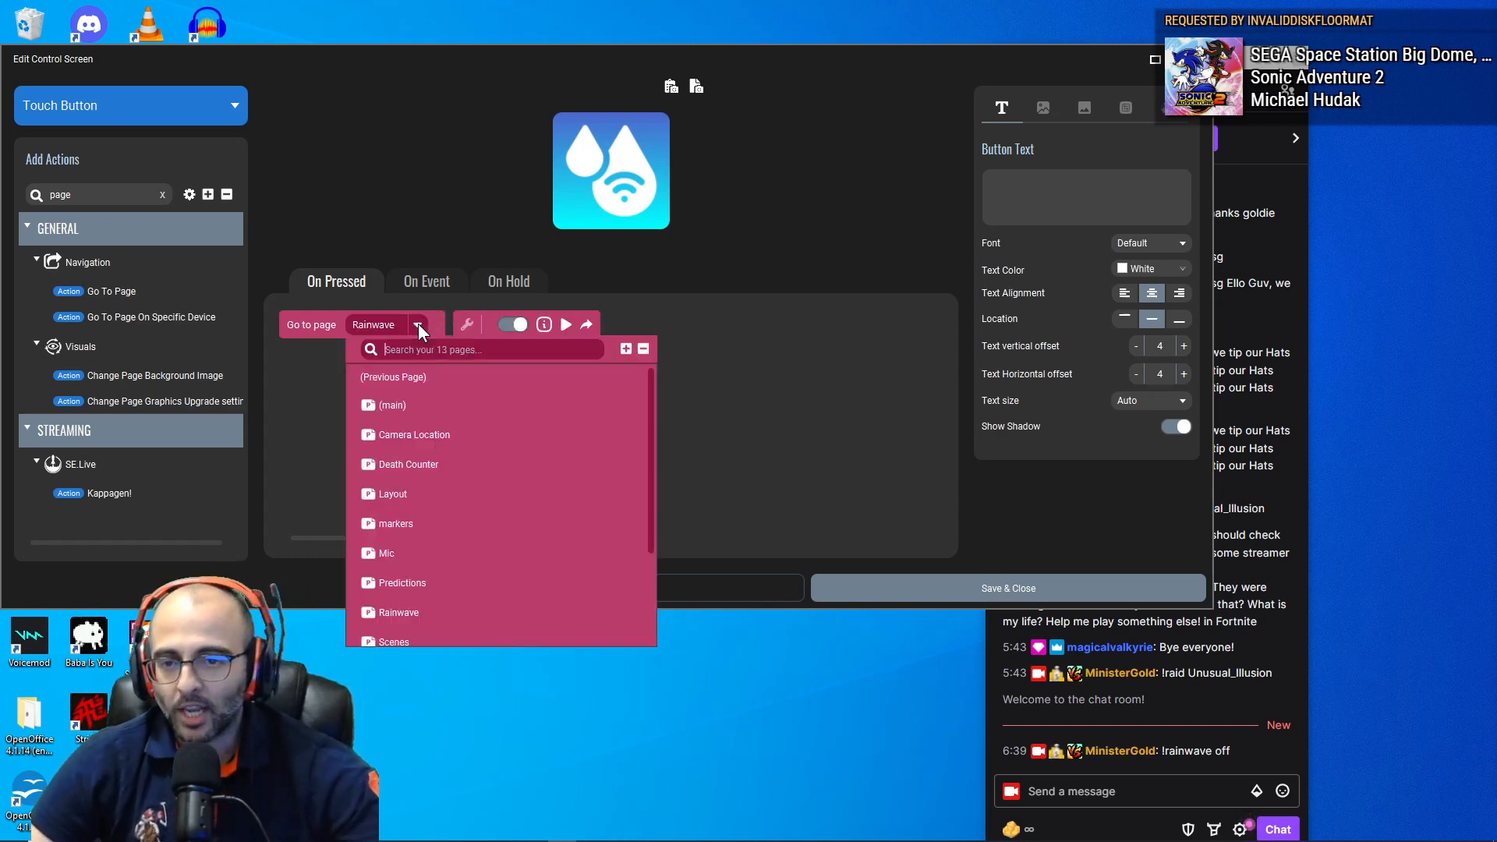
scroll(424, 436, "down", 3)
left_click(428, 483)
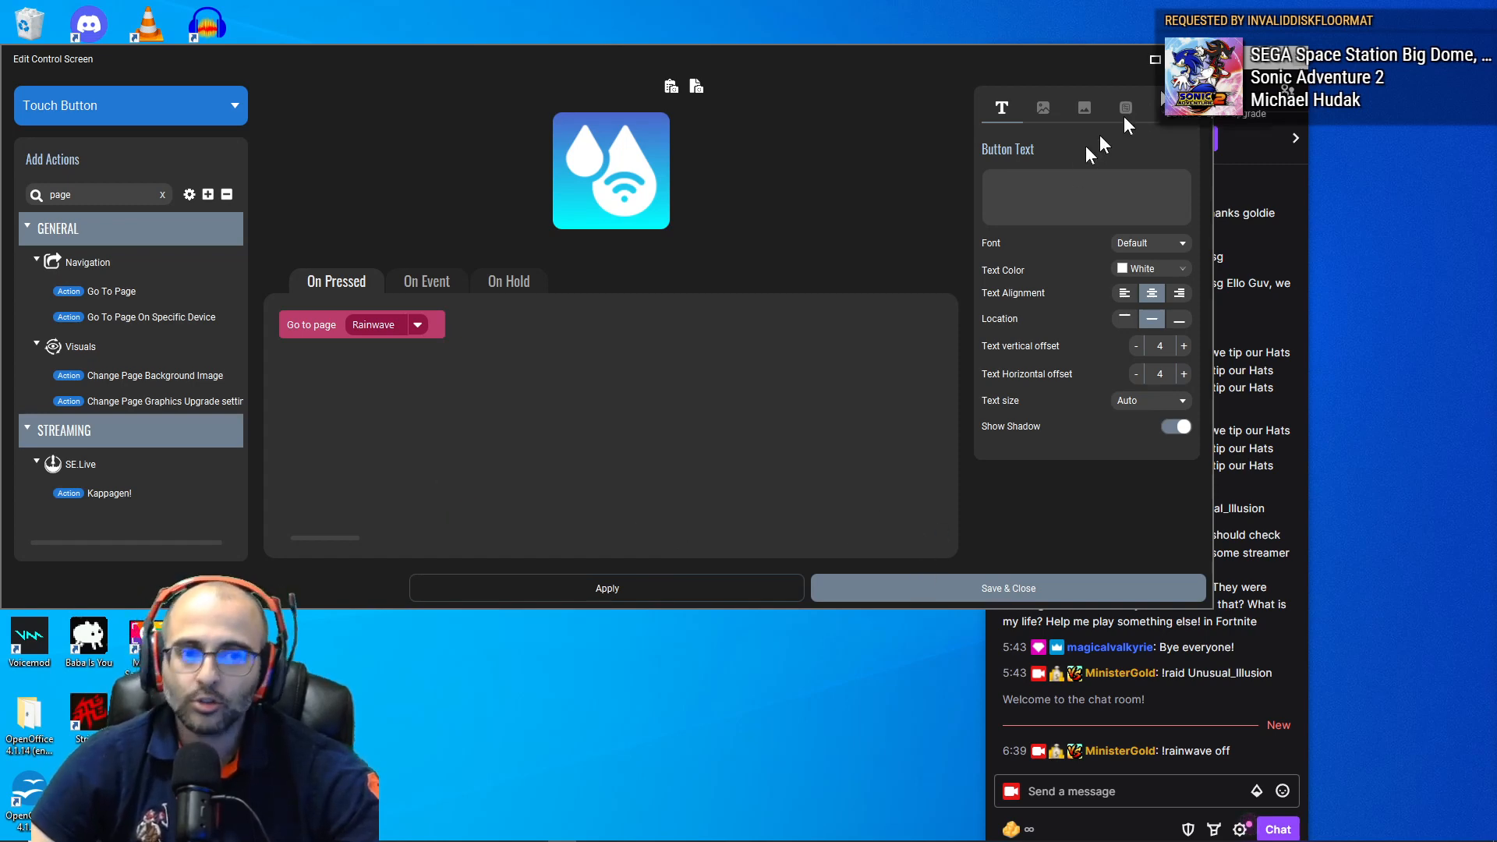
left_click(170, 587)
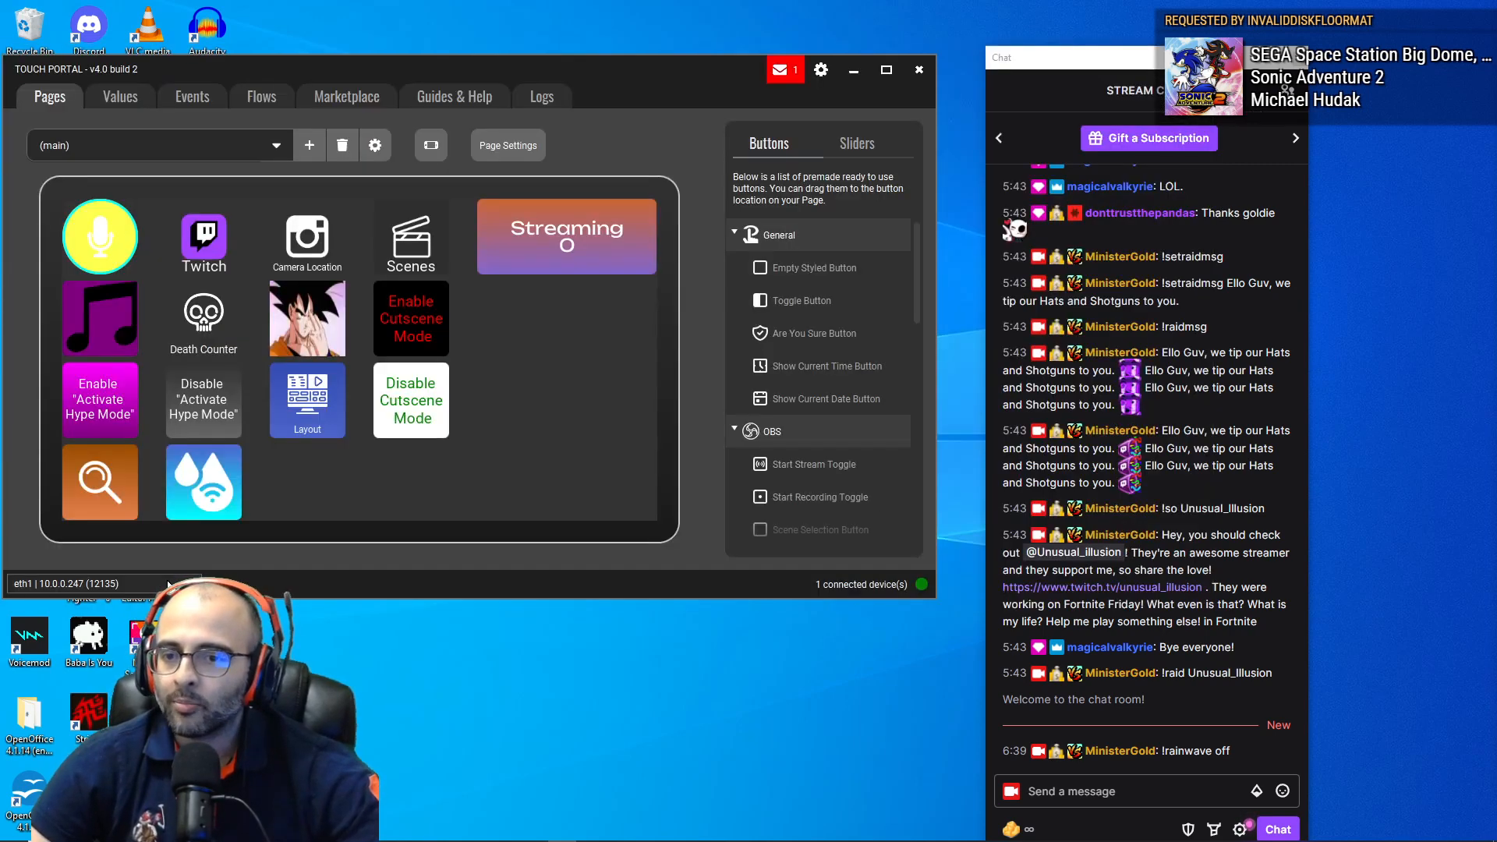
Step: Reopen the raindrop button and browse the Home Automation, Video Editing and Gaming icon packs without choosing an icon
left_click(190, 494)
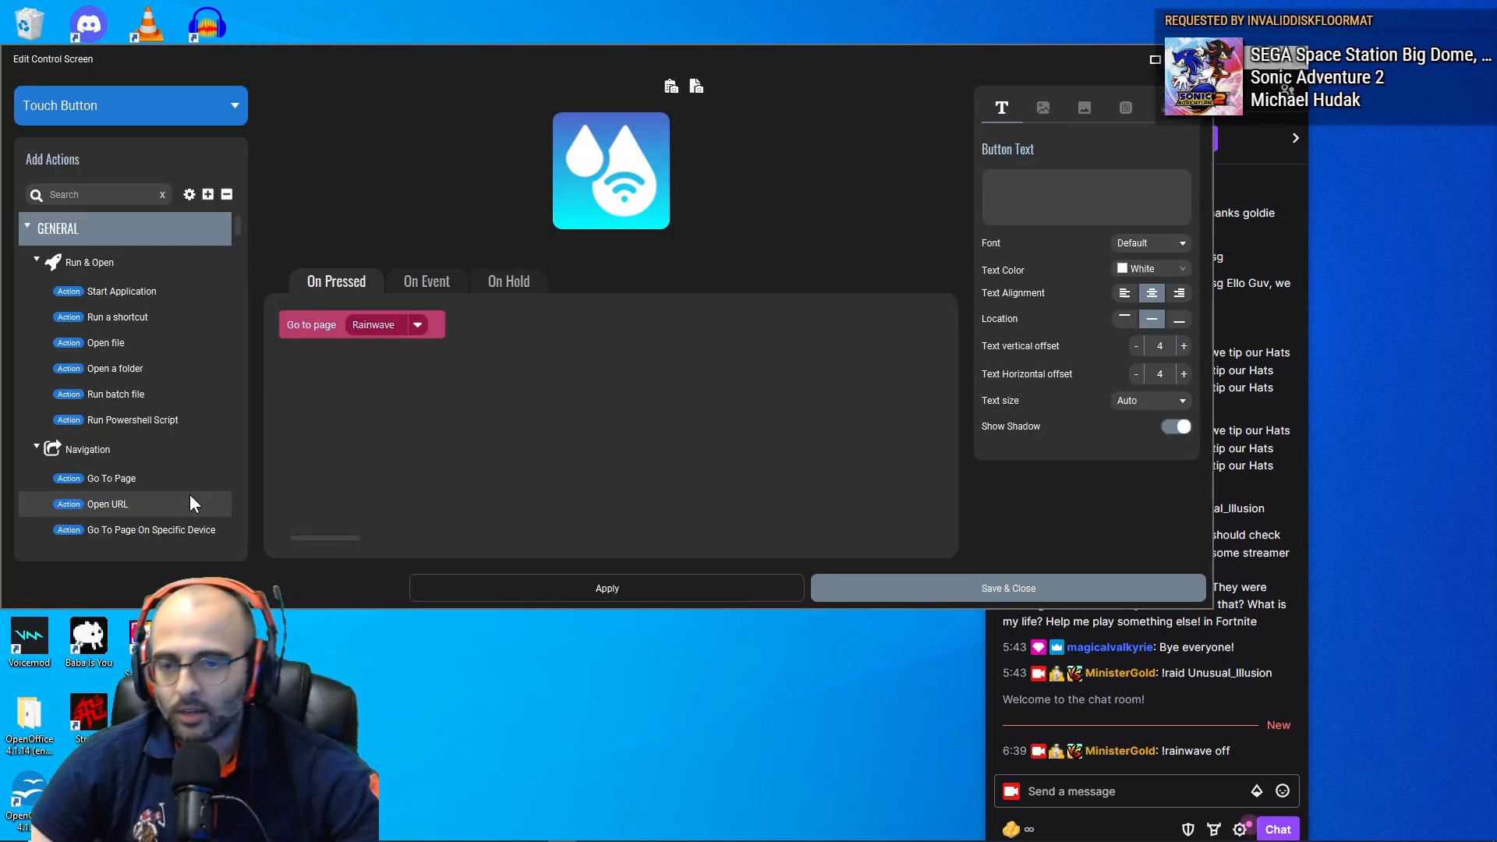
left_click(1044, 113)
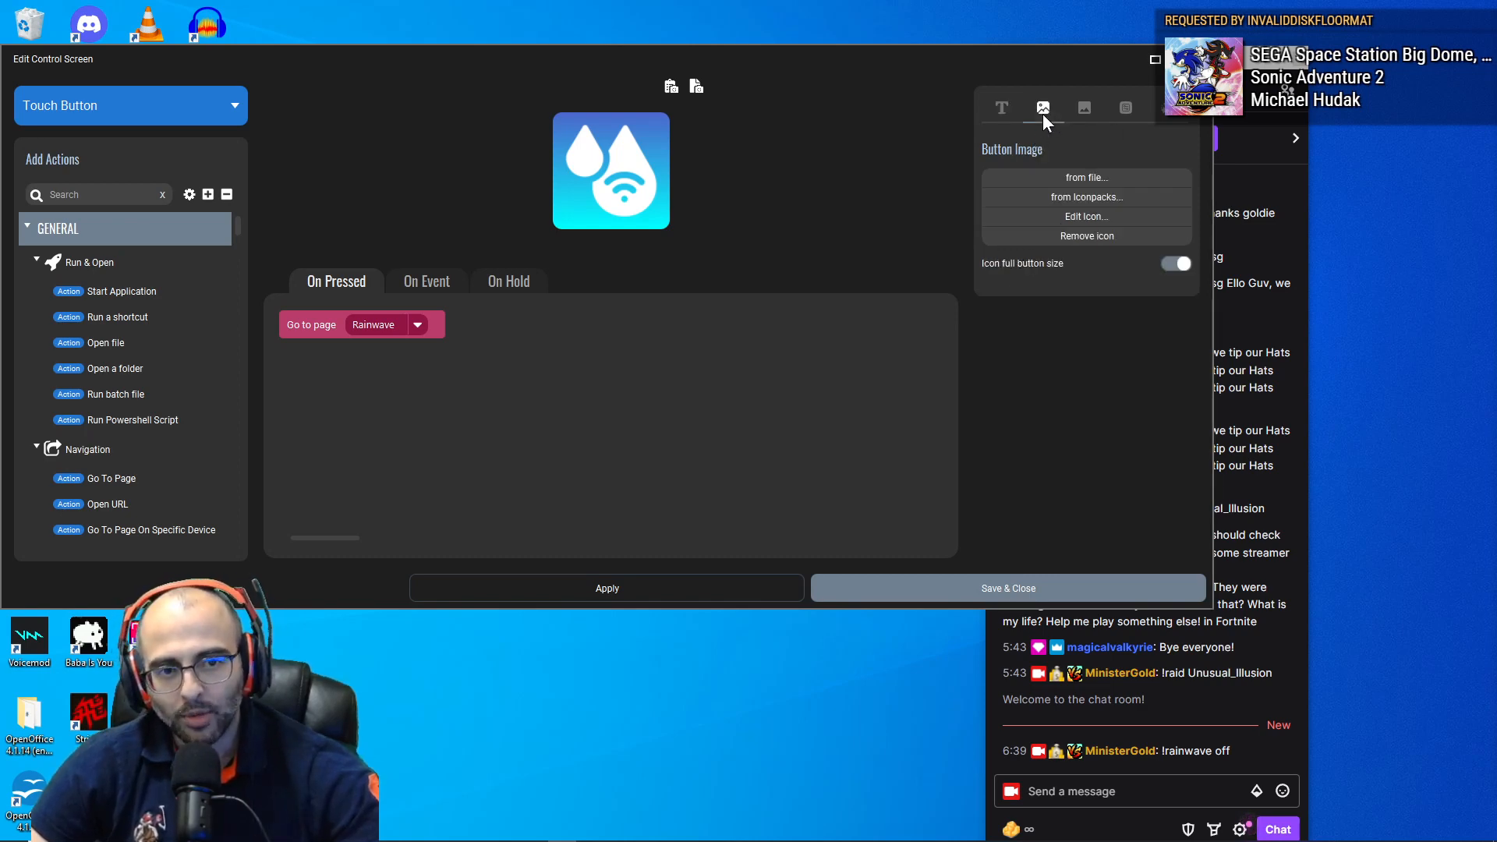
left_click(1090, 198)
scroll(630, 384, "down", 5)
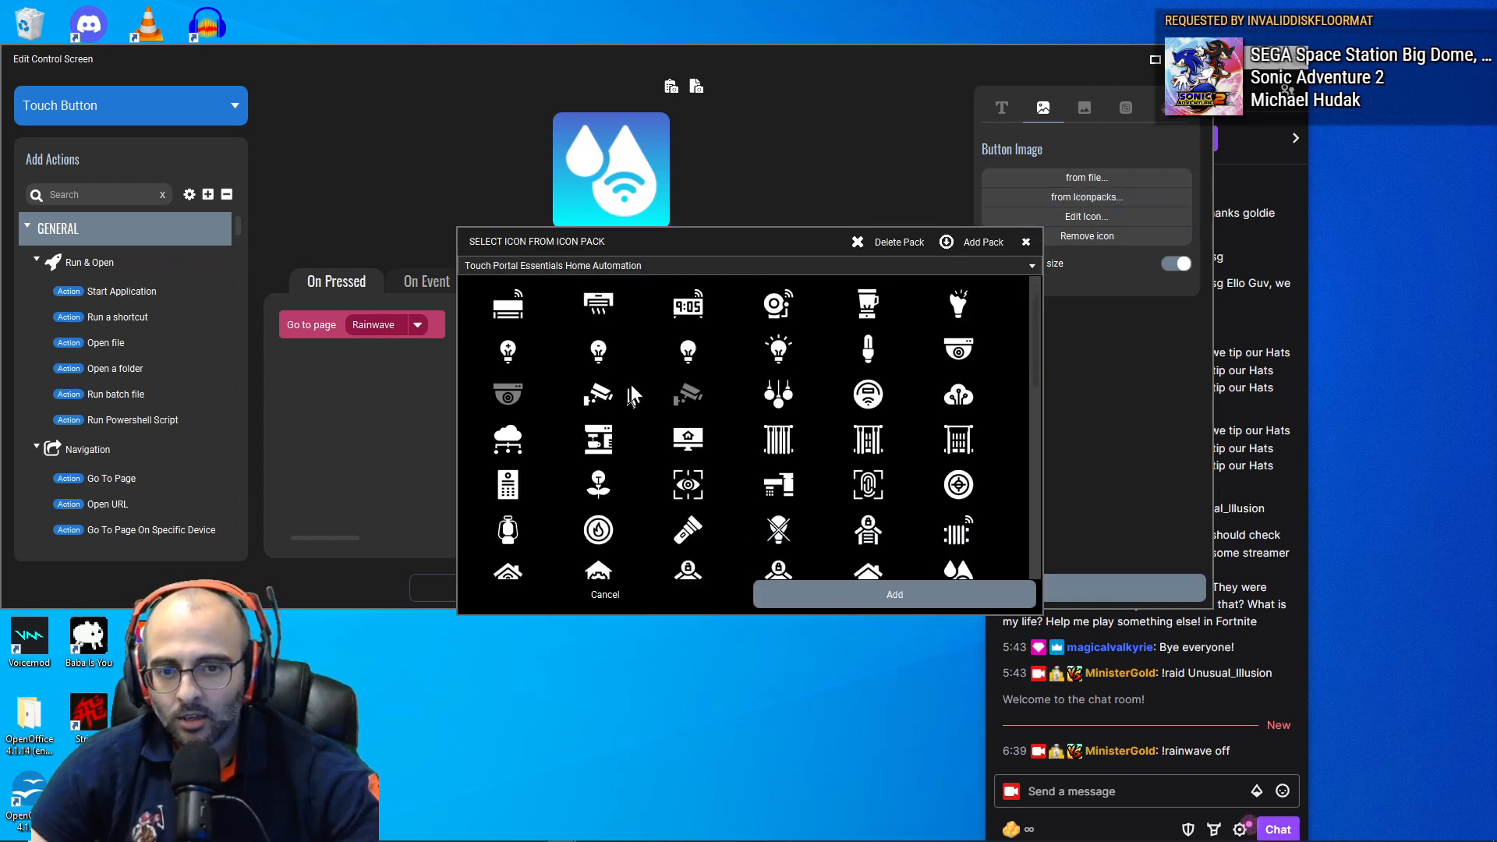
scroll(630, 386, "down", 3)
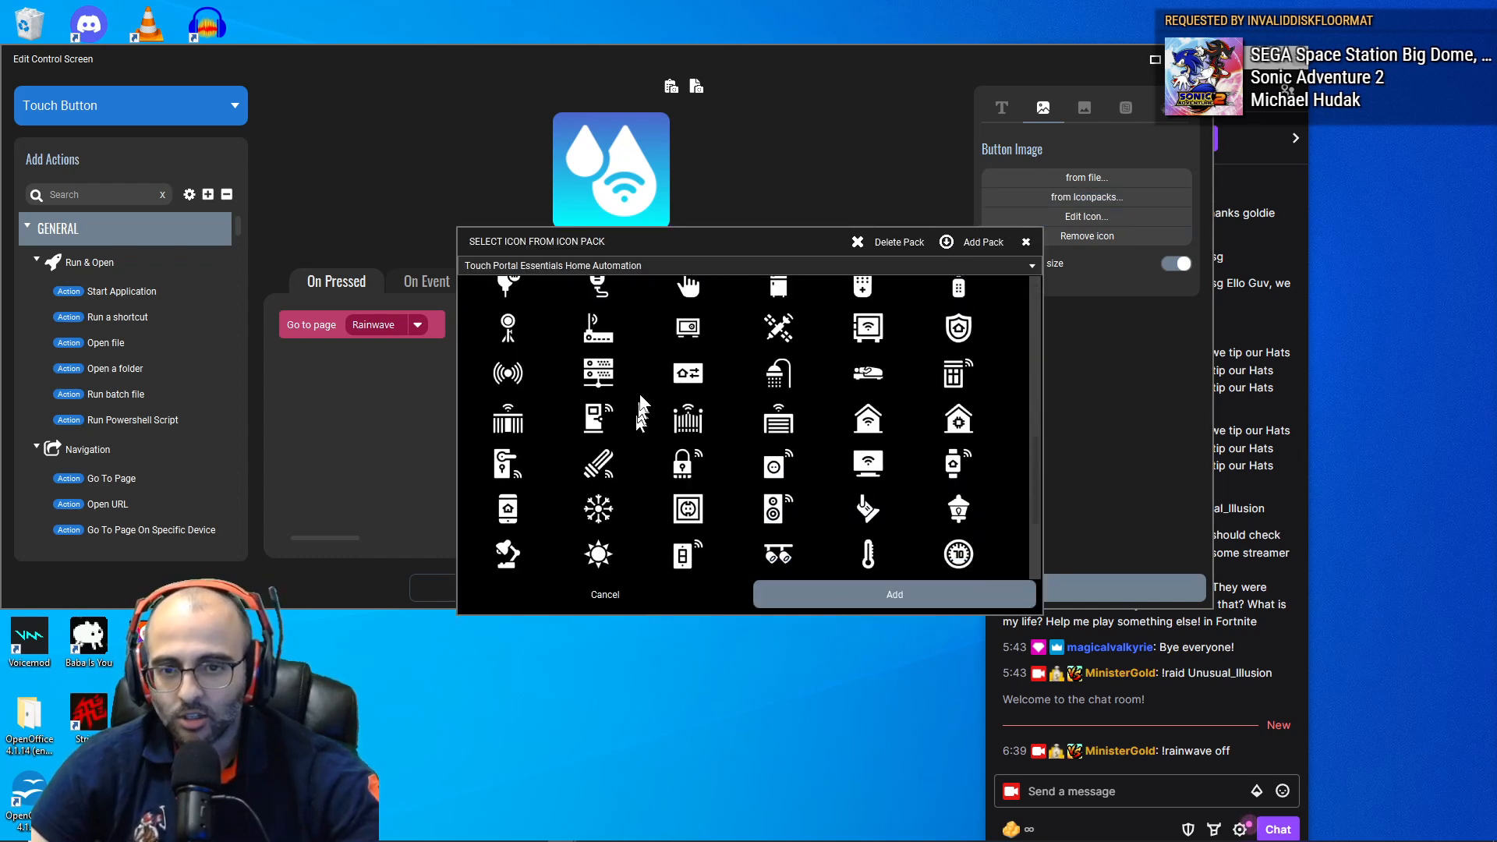
left_click(612, 269)
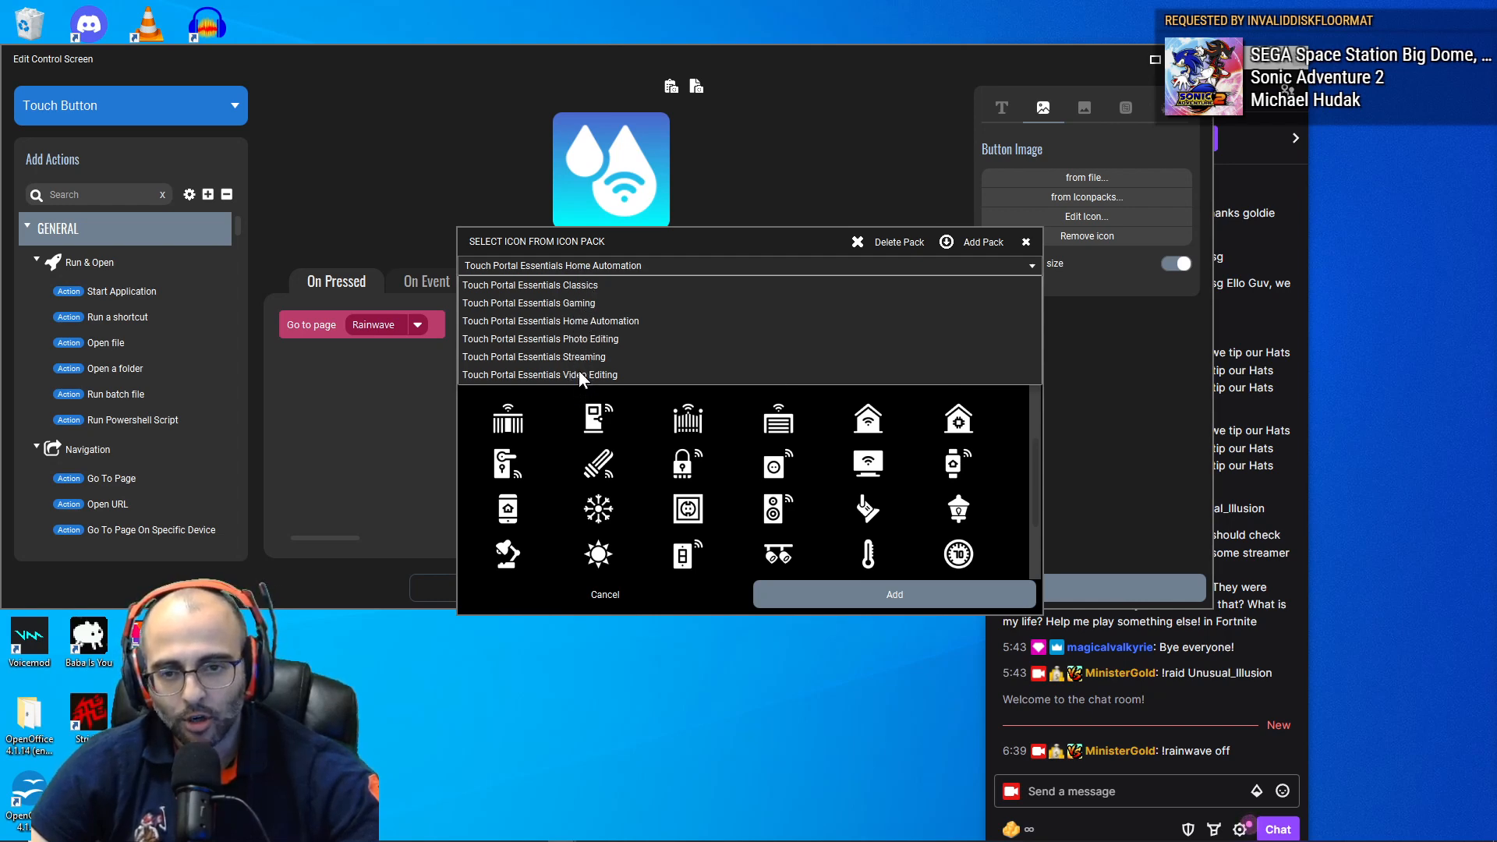
left_click(578, 374)
left_click(590, 266)
left_click(586, 304)
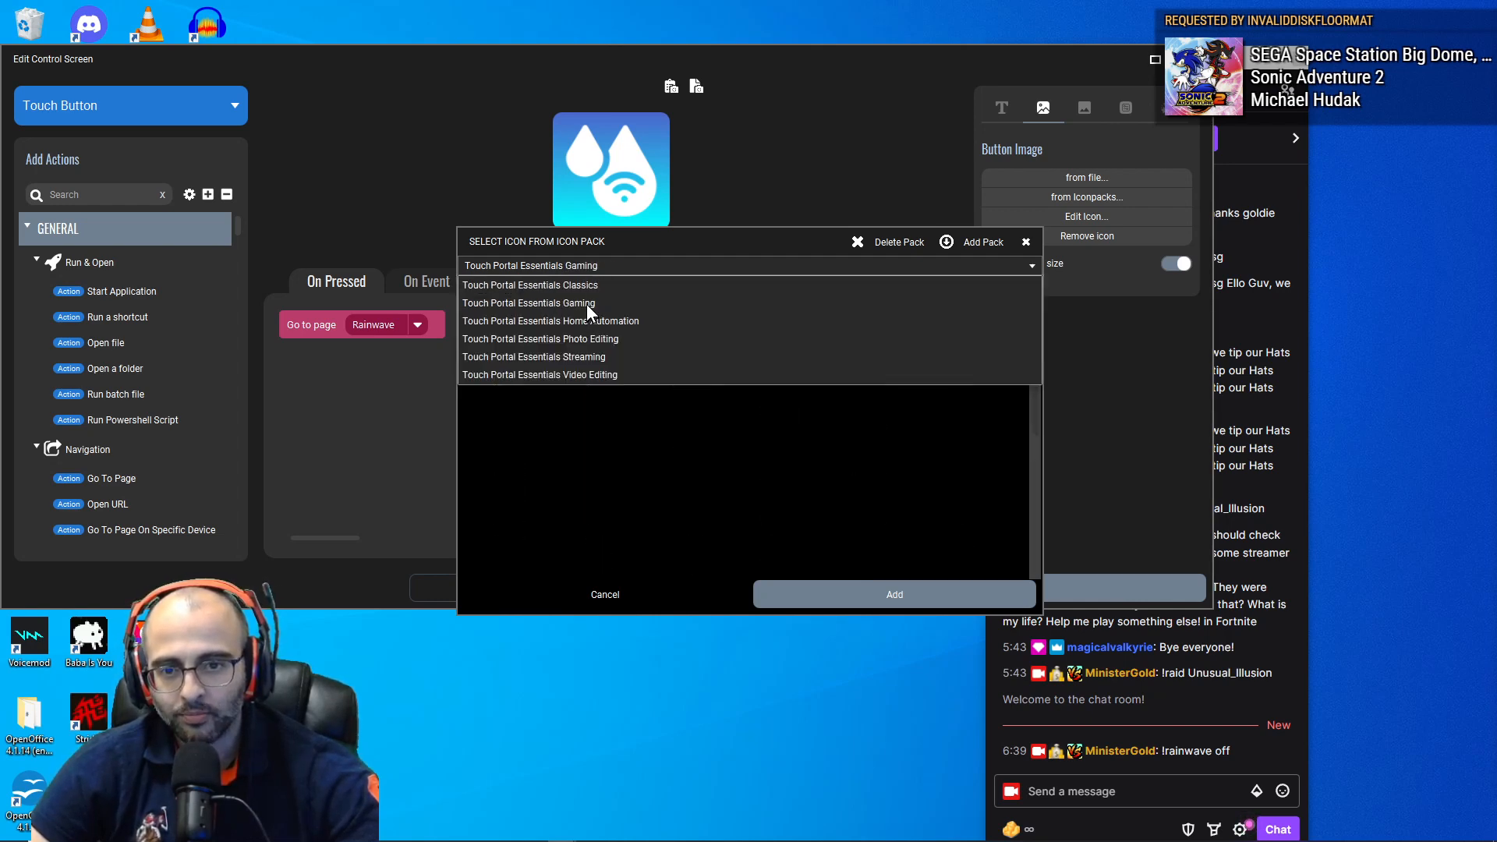
left_click(1026, 243)
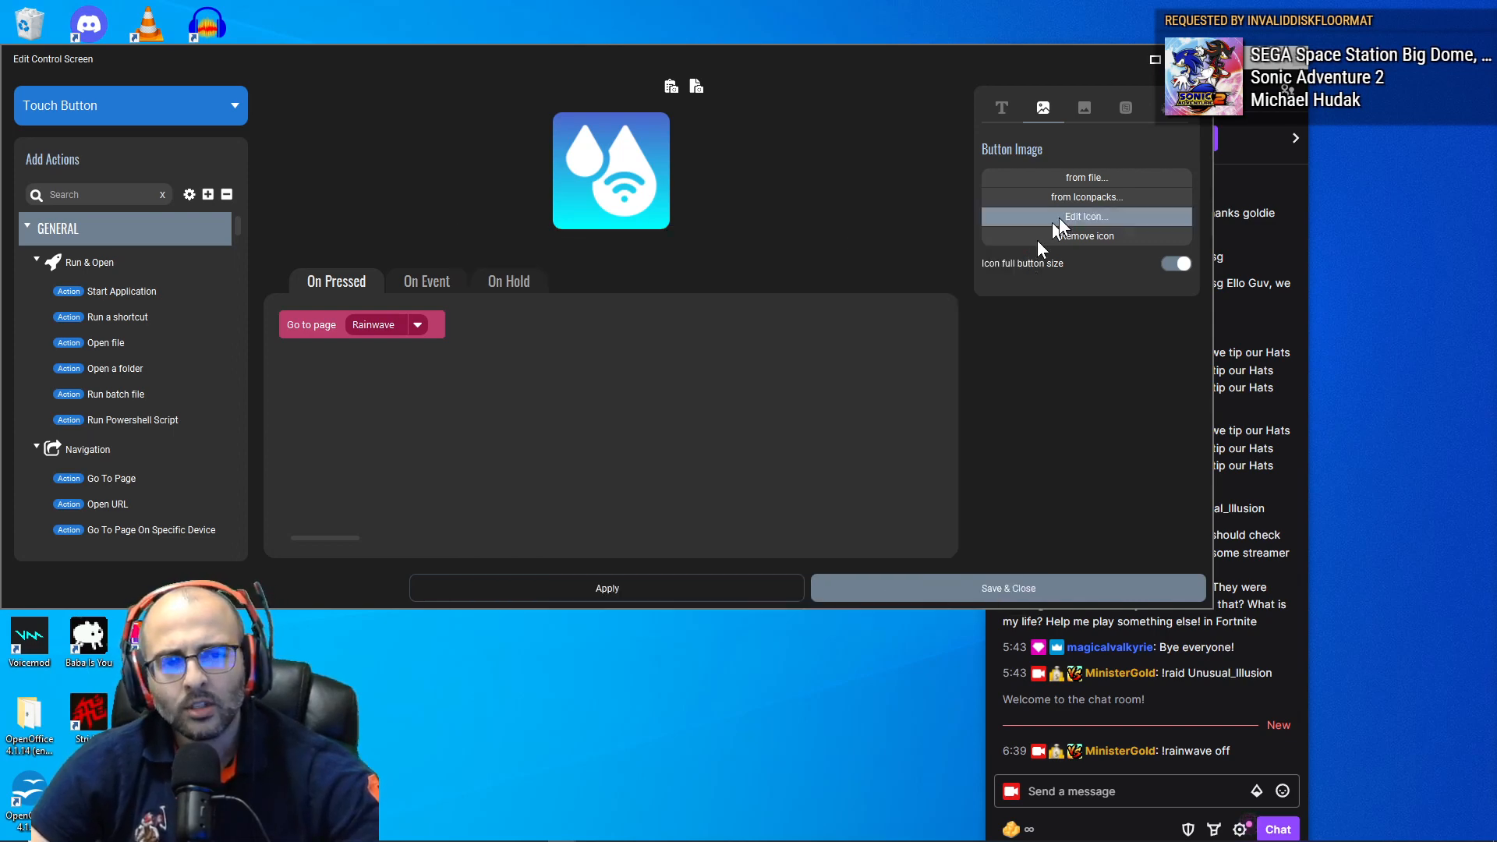
Step: Review the raindrop button's background settings, including its begin and end colours, and leave the editor without saving
left_click(1083, 110)
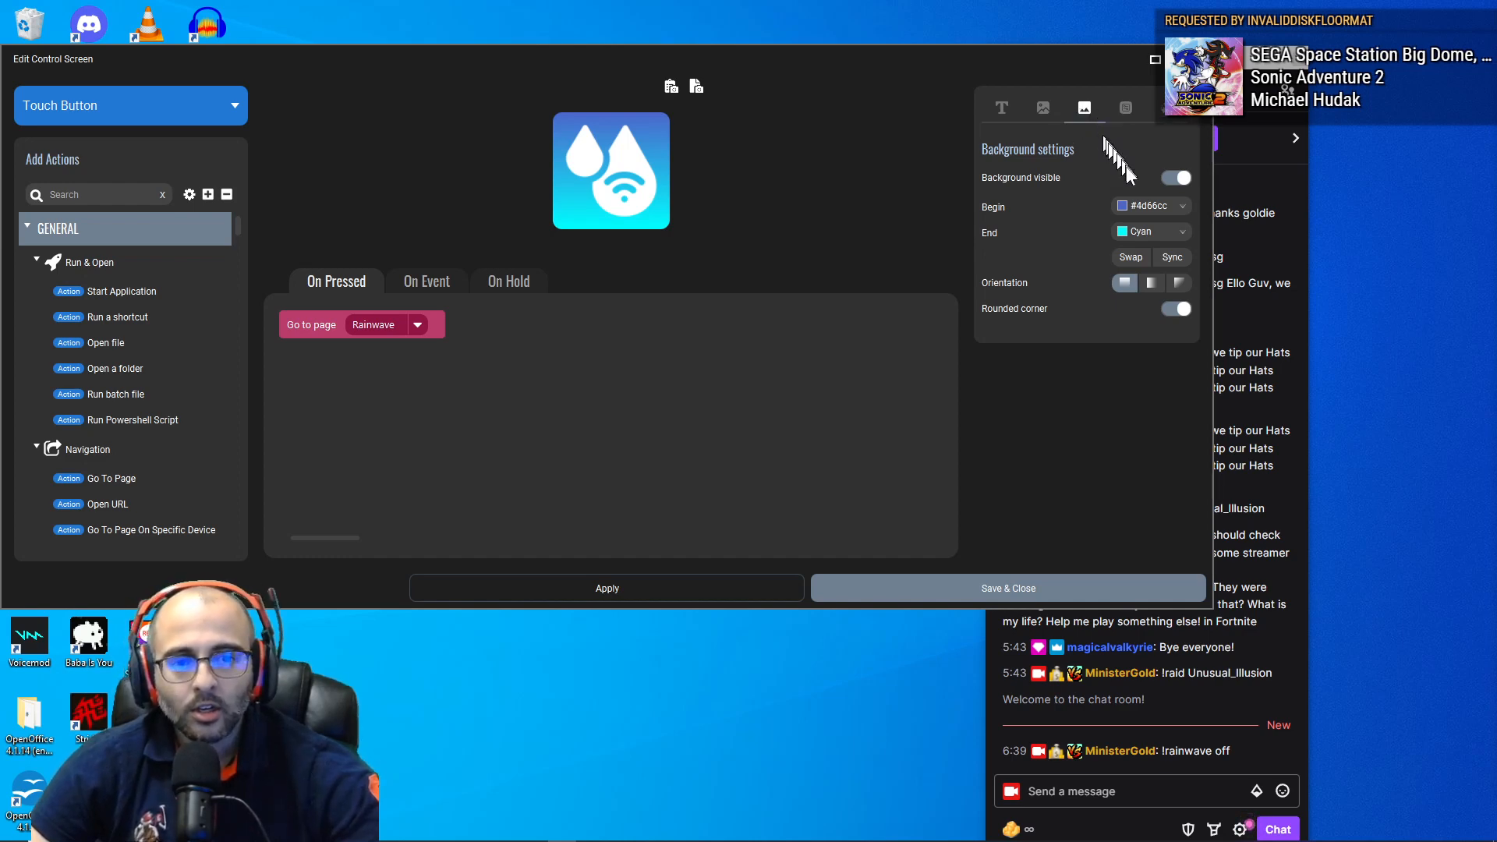
left_click(1158, 204)
left_click(1158, 204)
left_click(1139, 229)
left_click(1139, 229)
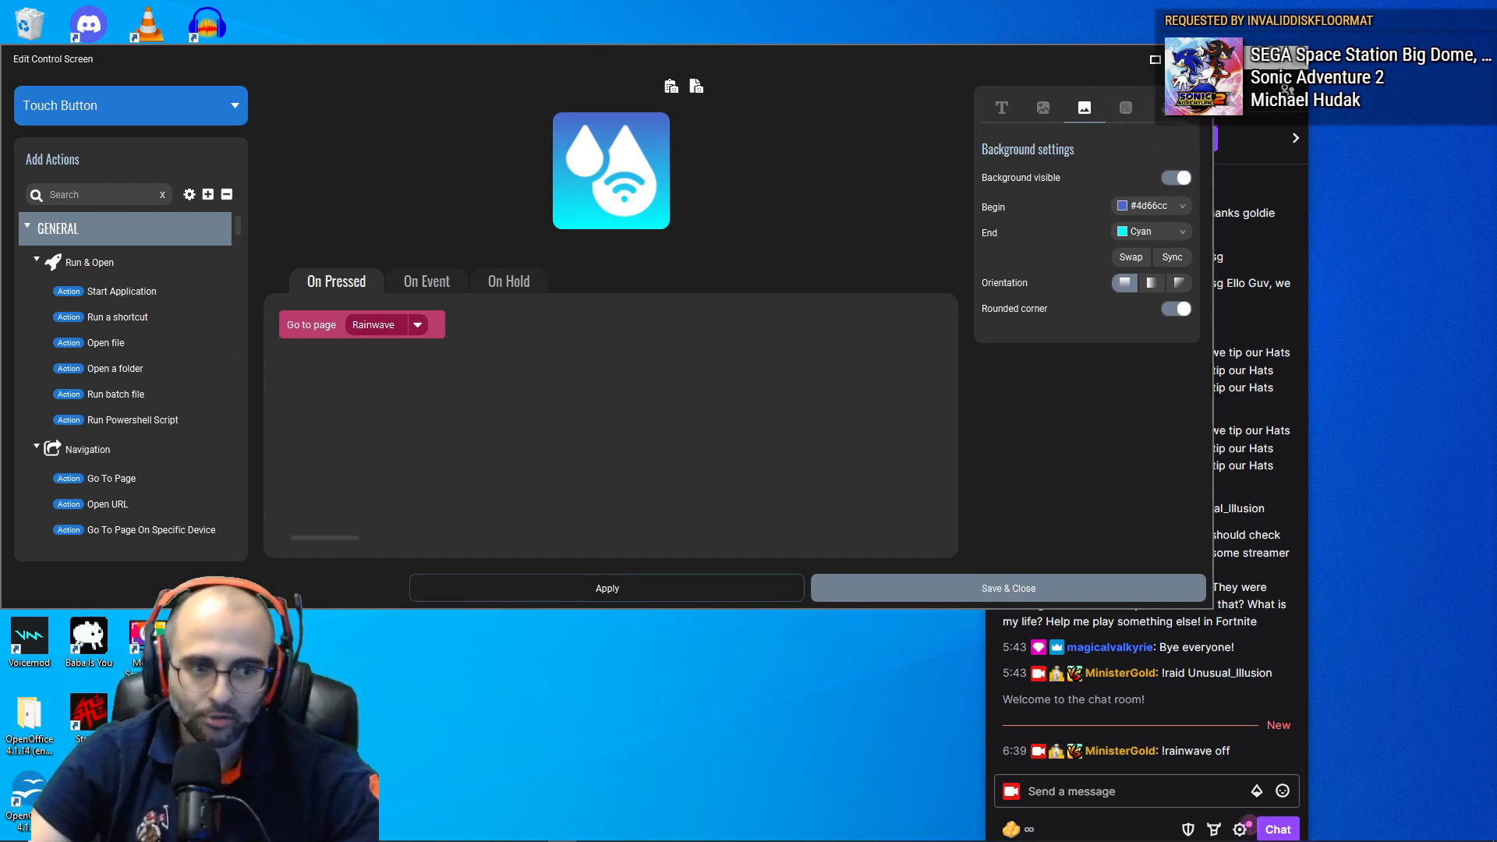
left_click(217, 588)
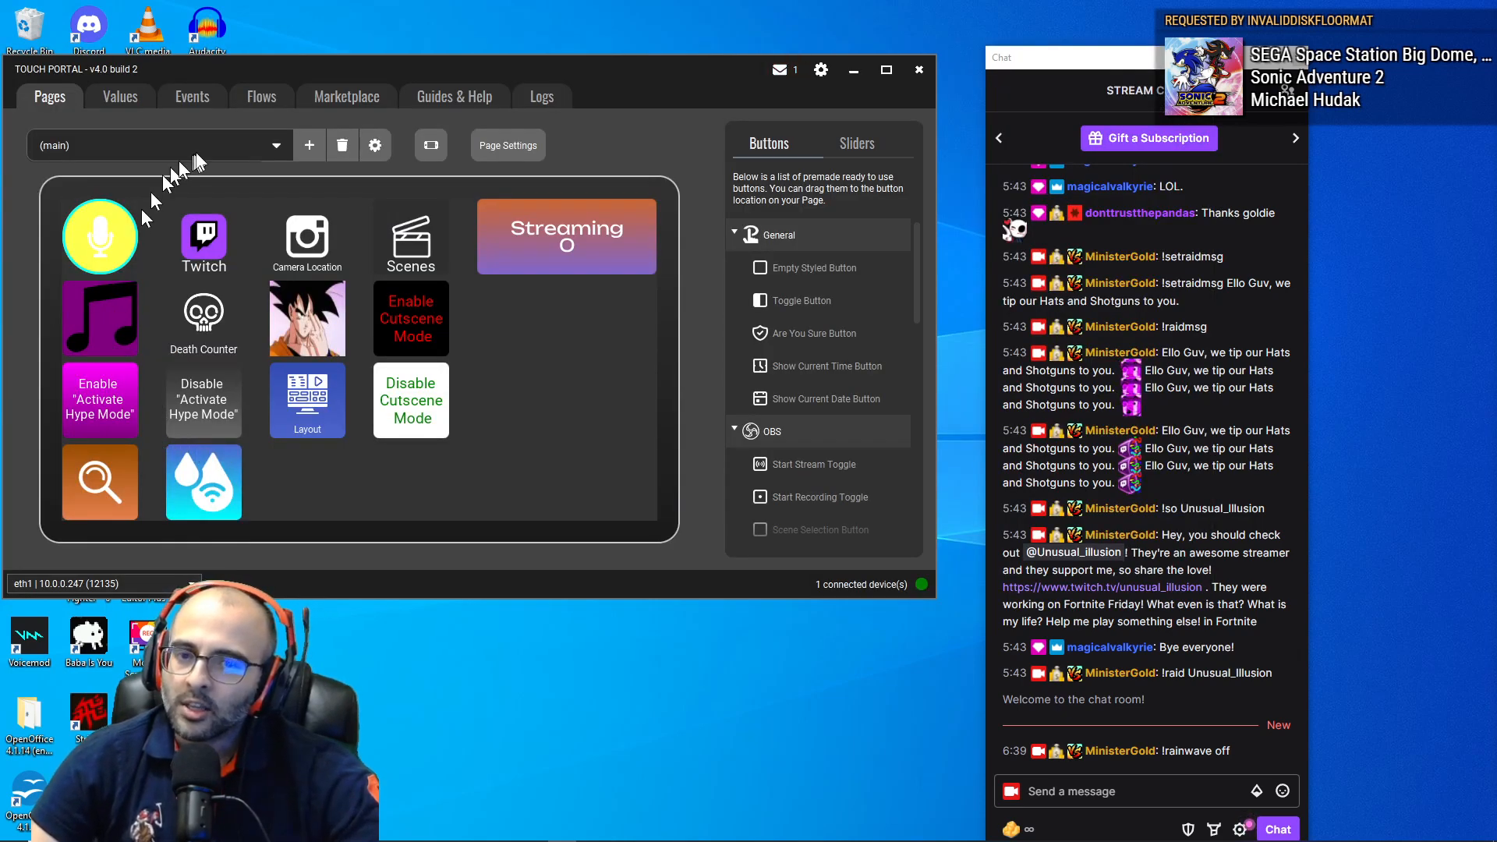
Step: Edit the OC button on the Rainwave page, search the actions for "http" and inspect its HTTP Post action settings
left_click(218, 145)
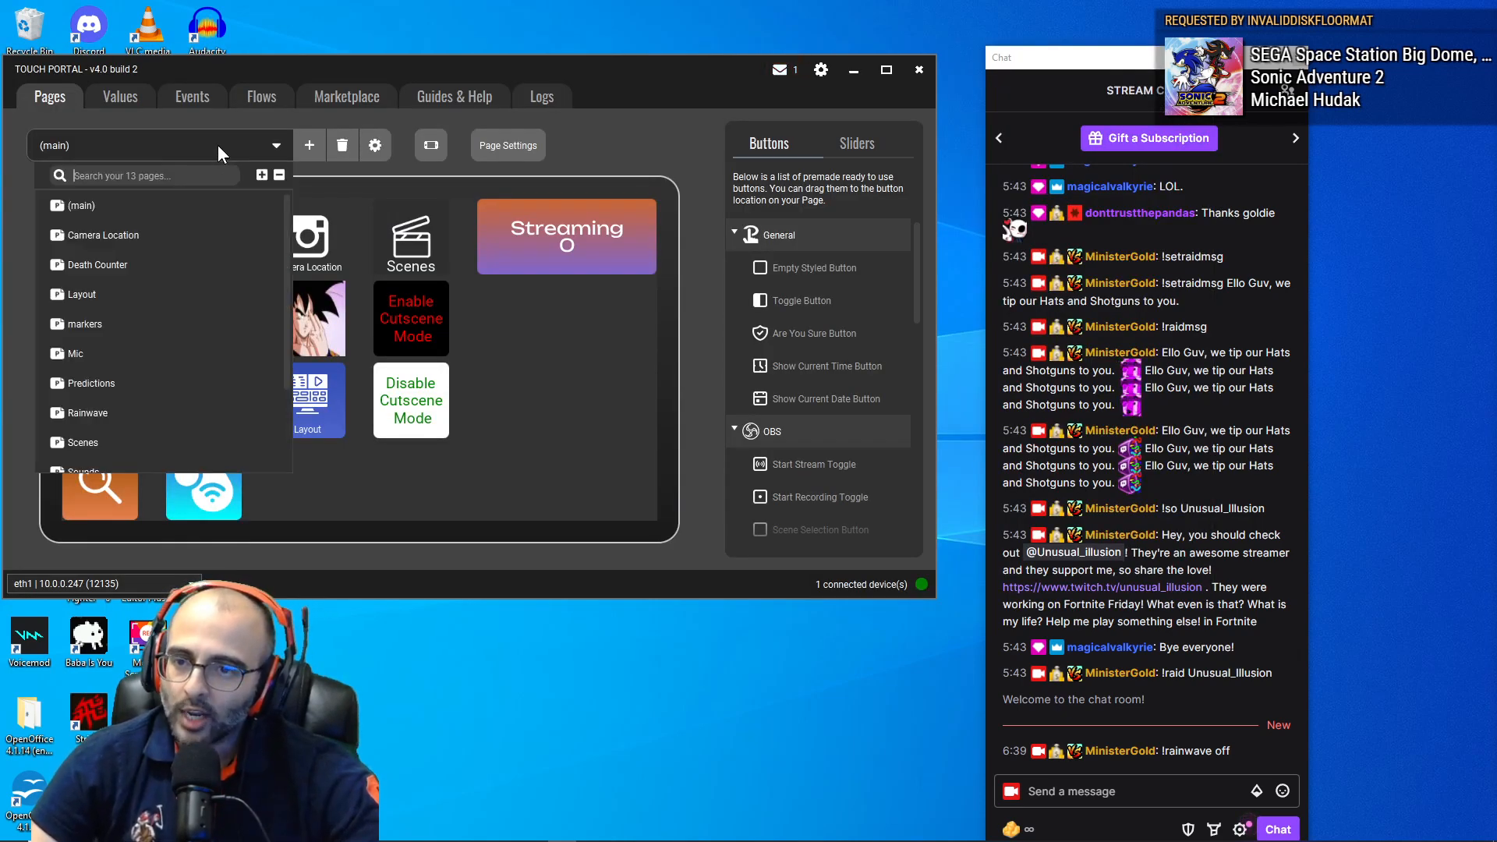
left_click(142, 407)
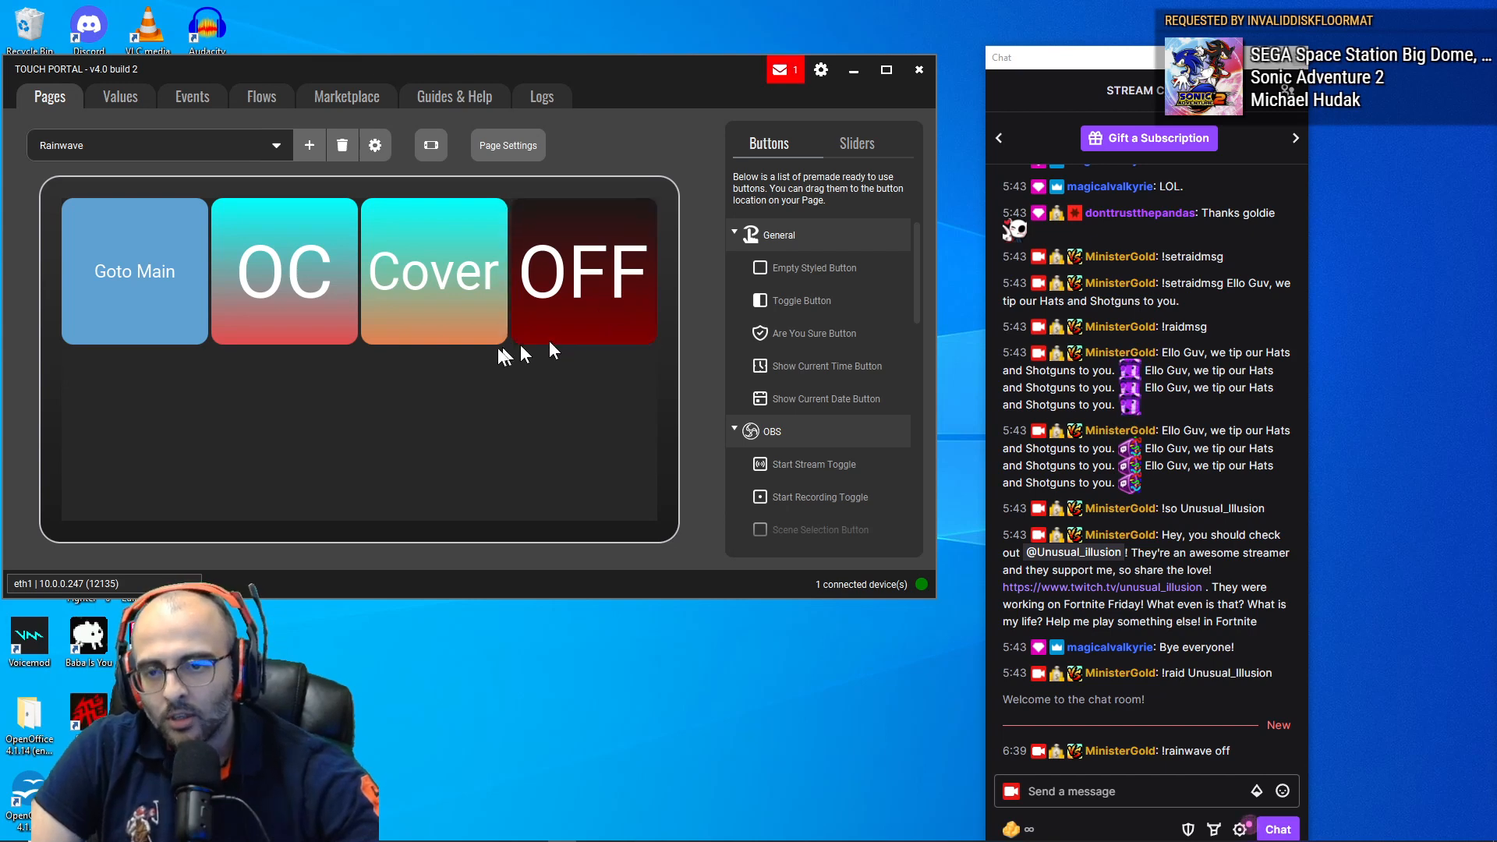
left_click(302, 283)
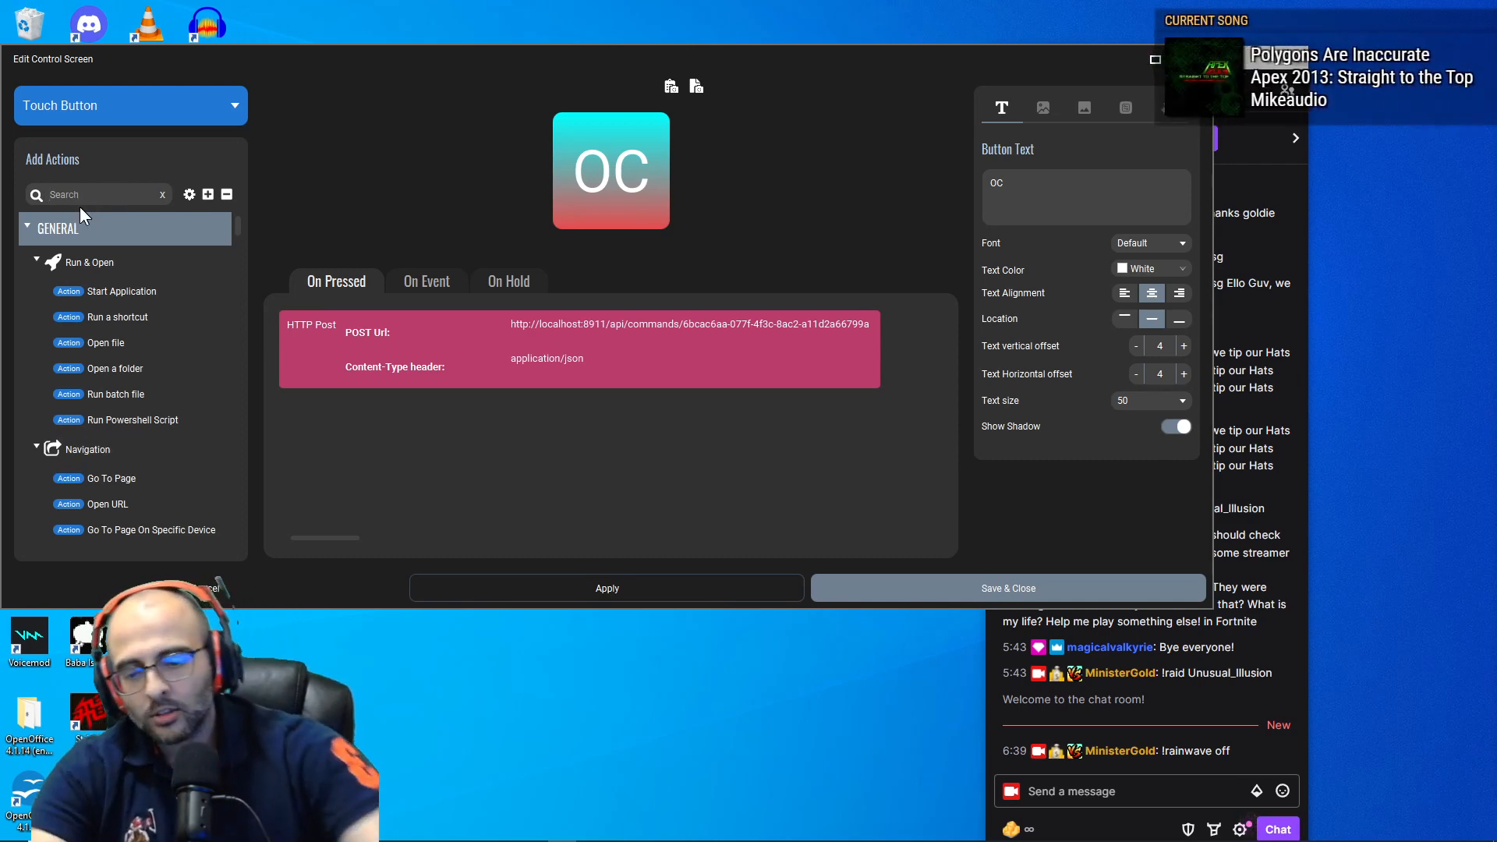
type("http")
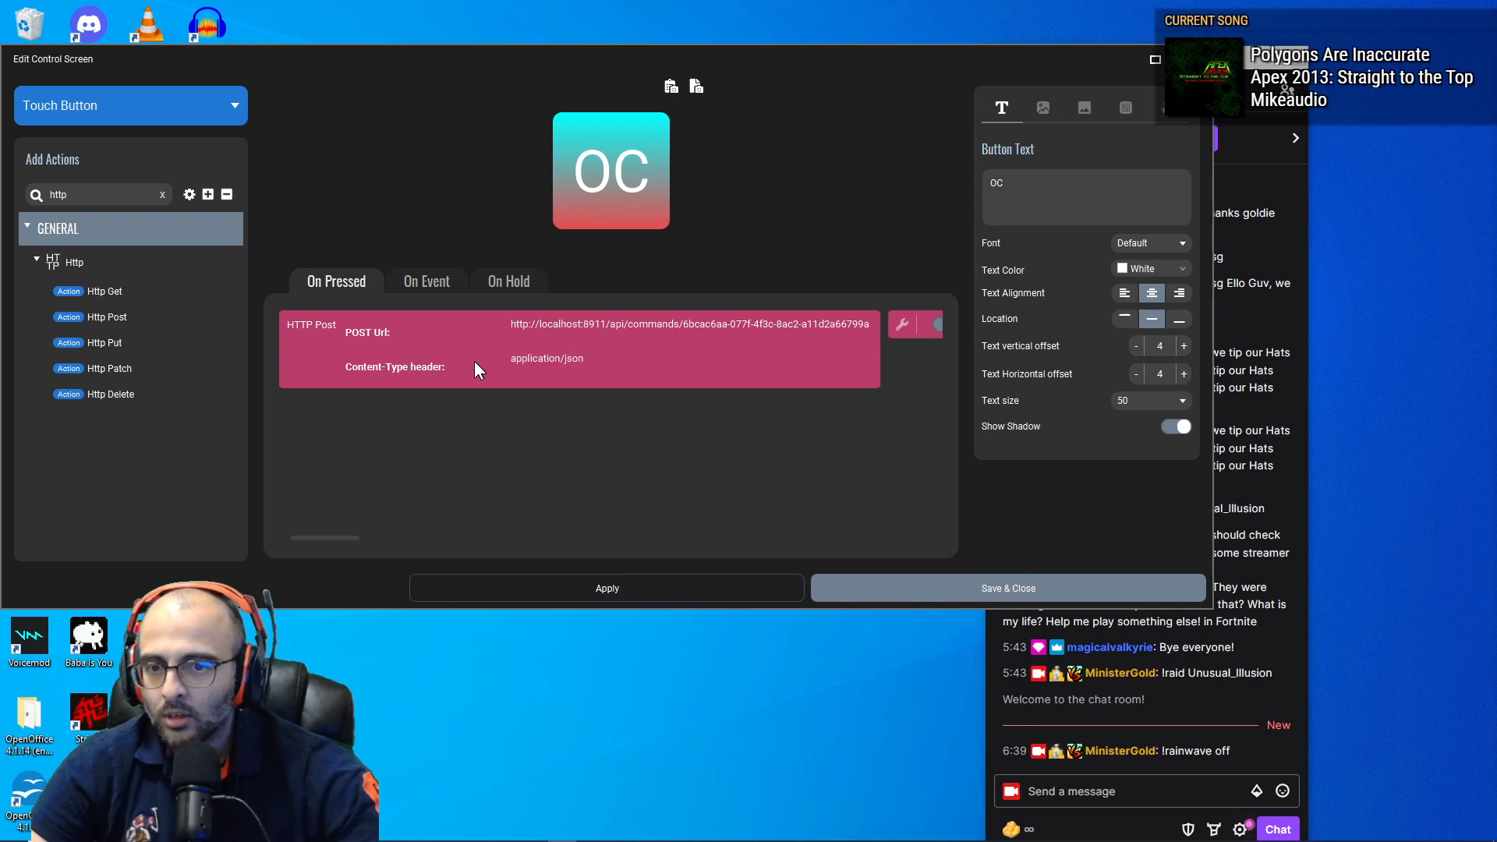
left_click(903, 325)
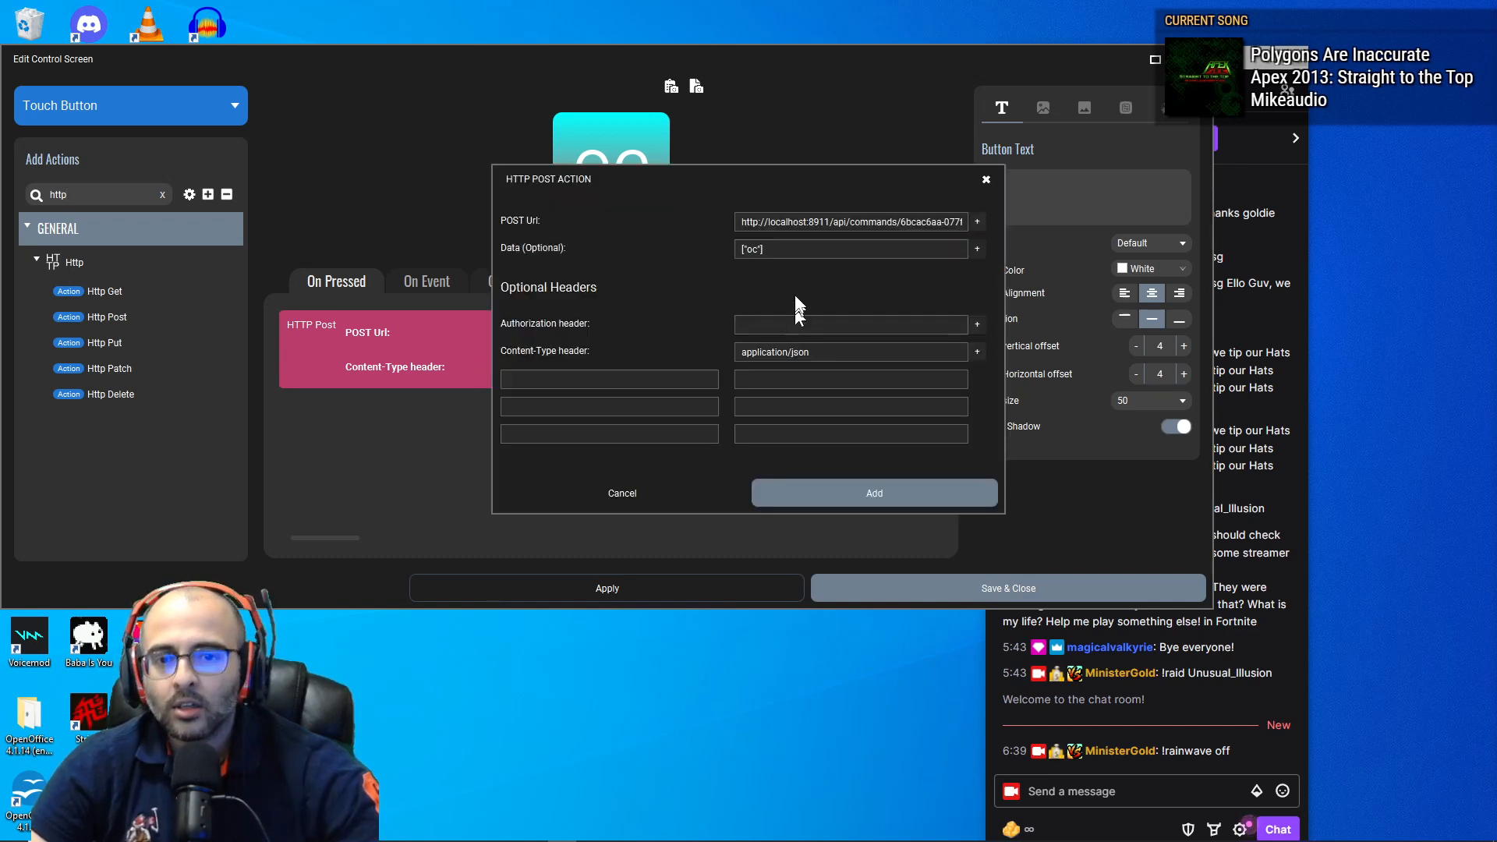
Step: Examine the POST Url and the optional data of the OC button's HTTP Post action and dismiss the dialog without changes
left_click_drag(812, 165, 640, 163)
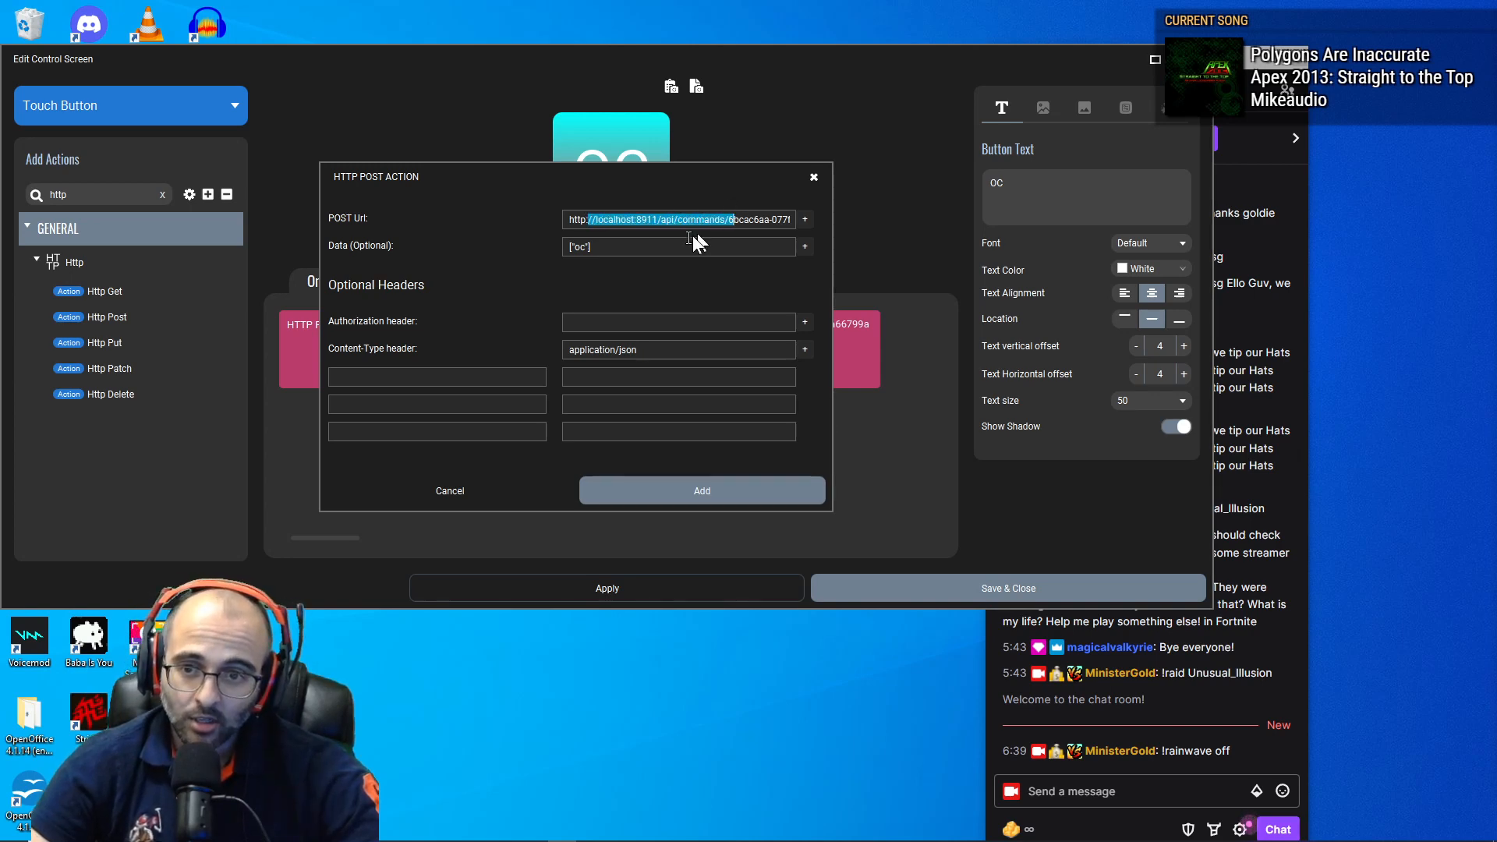
left_click(653, 247)
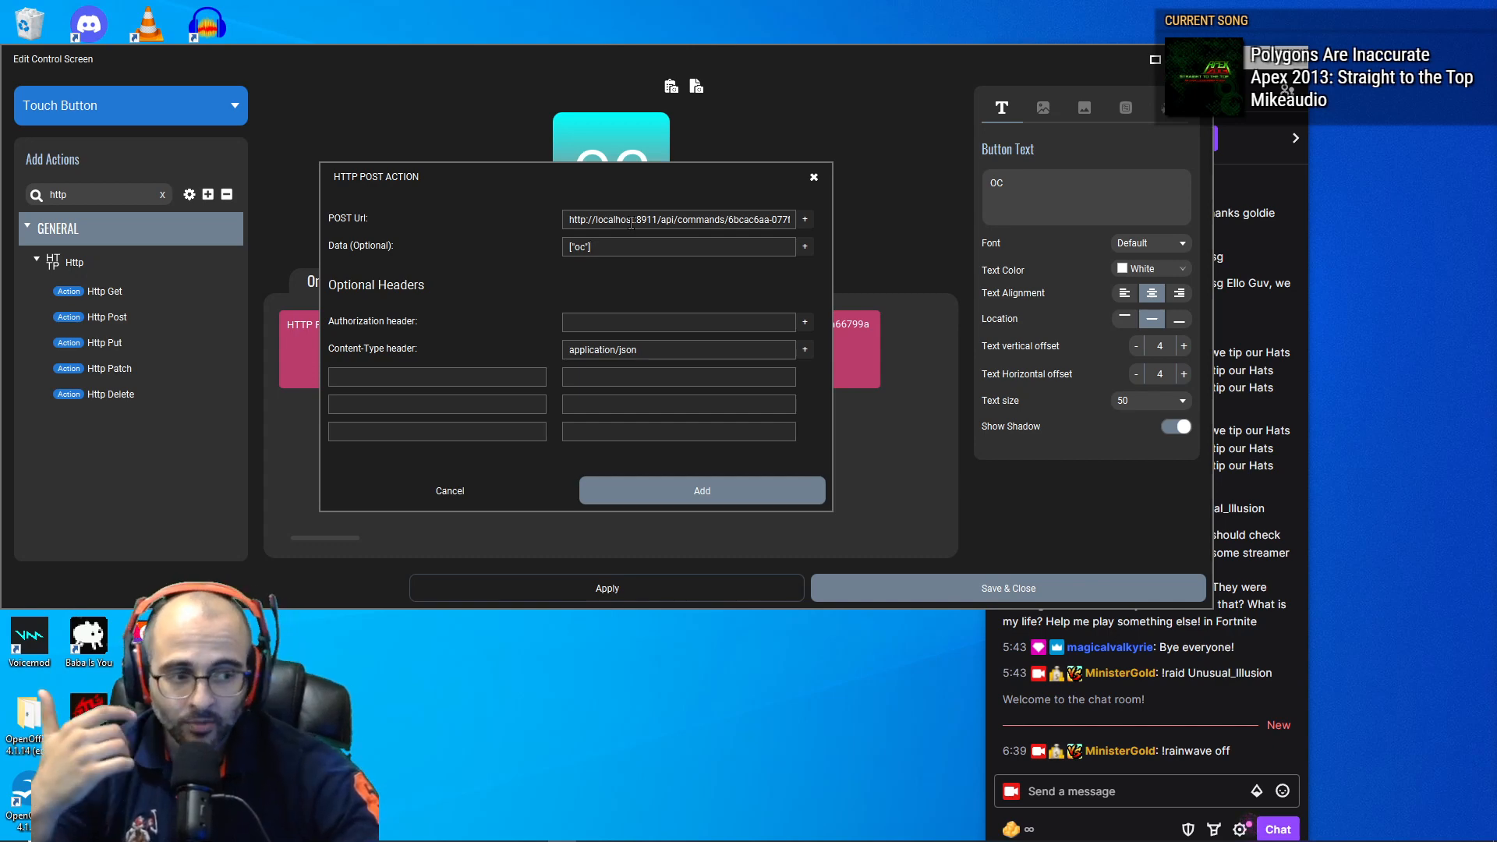
left_click(485, 489)
Step: Switch to Mix It Up, expand the Developer API entry among the services and open its wiki page
key("alt+Tab")
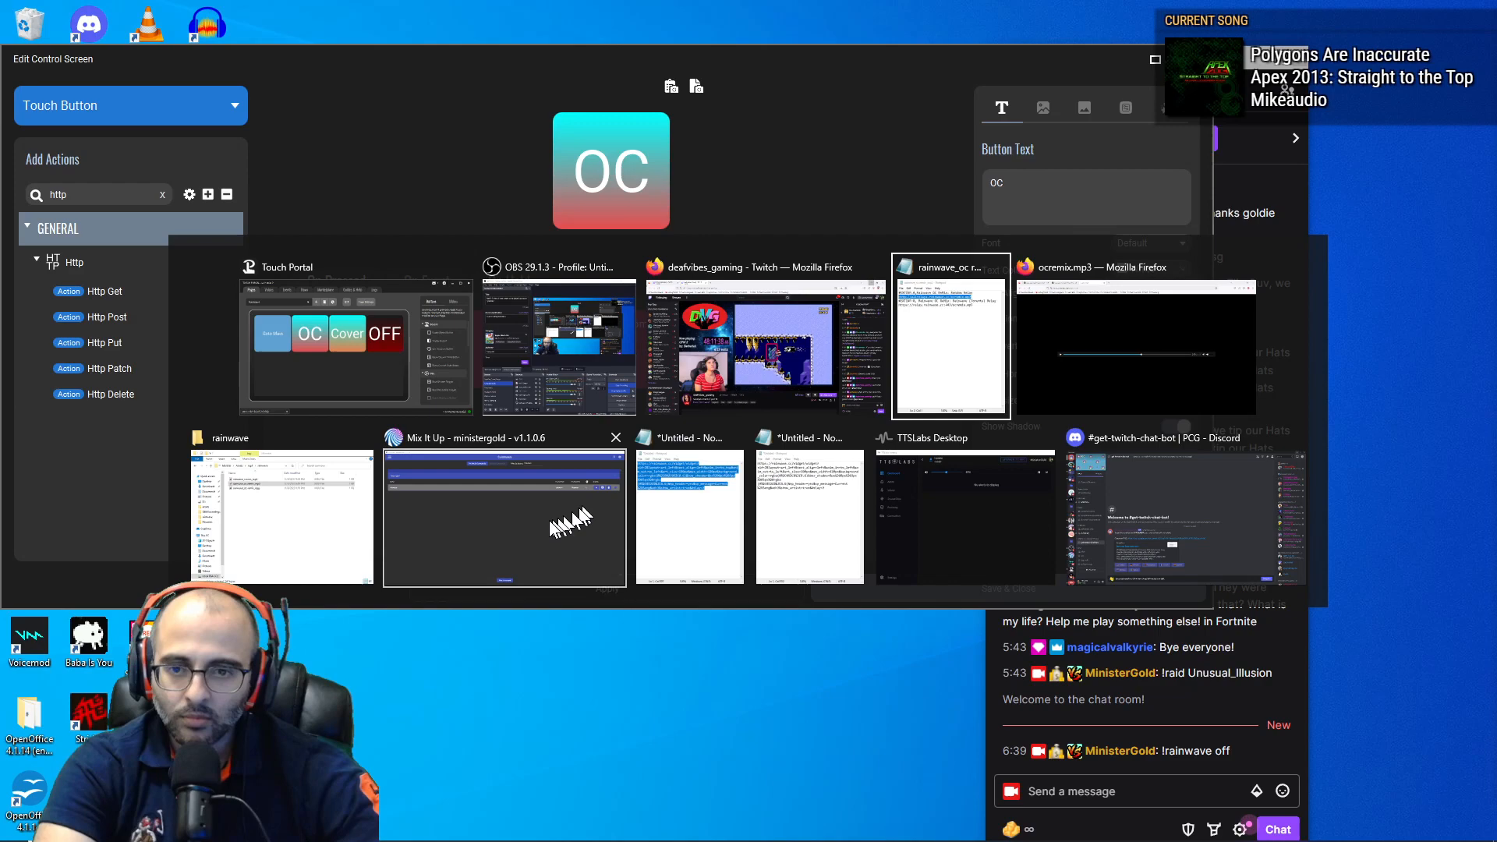
left_click(549, 521)
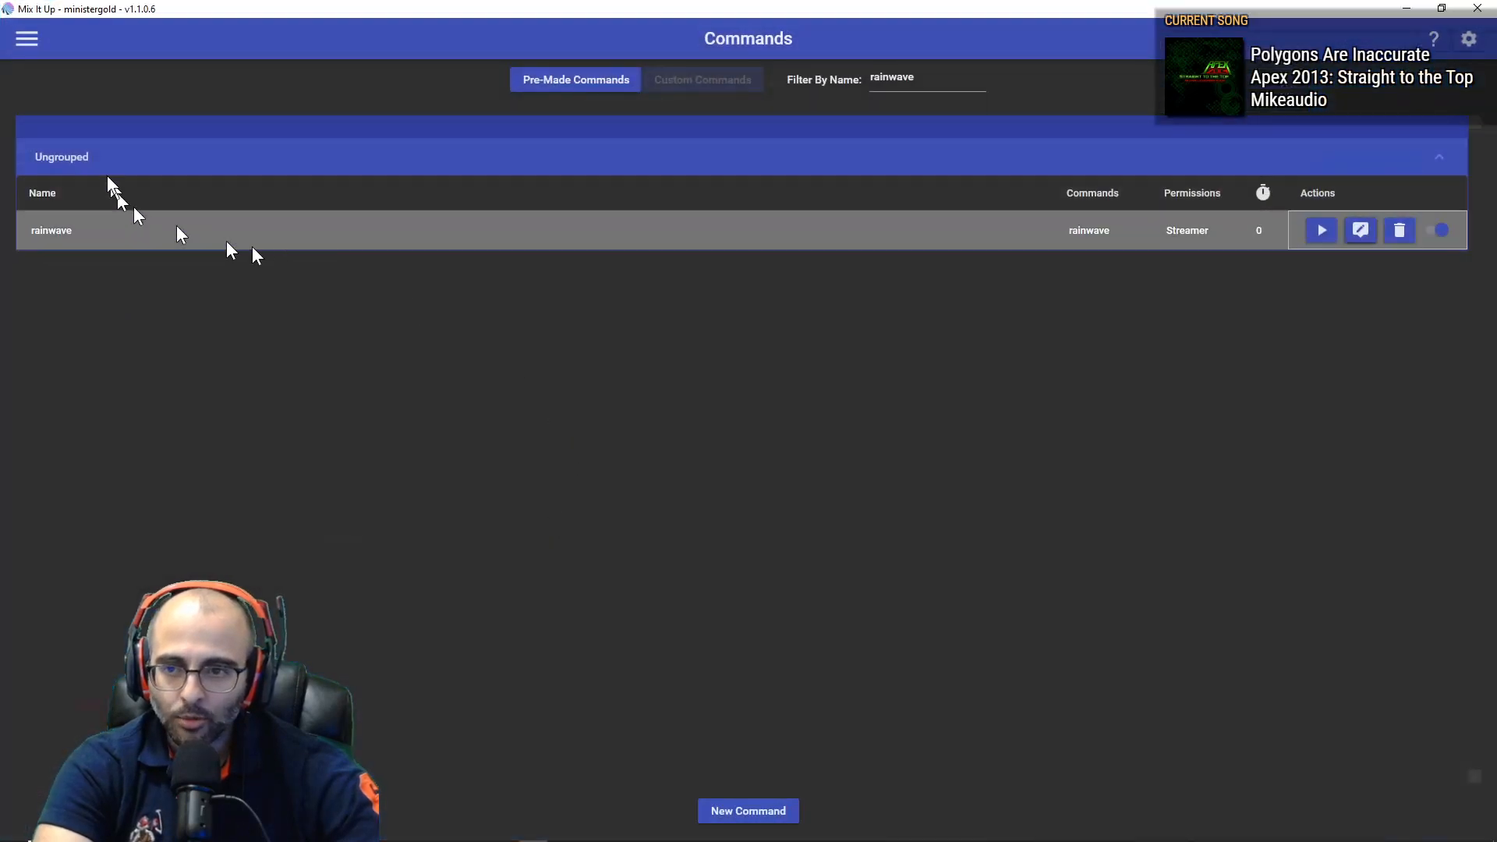
left_click(26, 38)
scroll(137, 618, "down", 1)
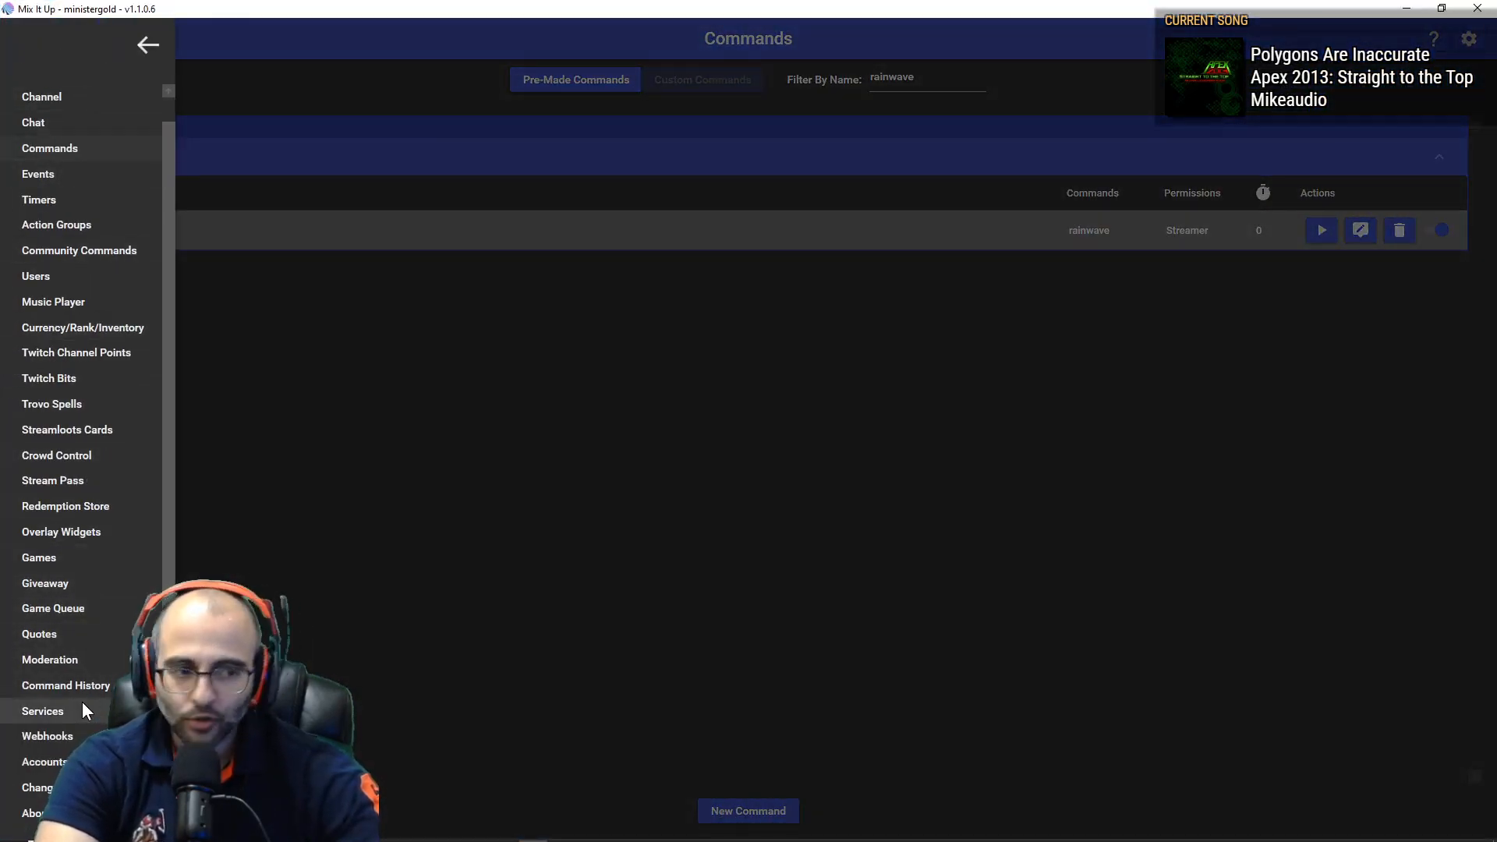
left_click(82, 708)
scroll(82, 708, "down", 3)
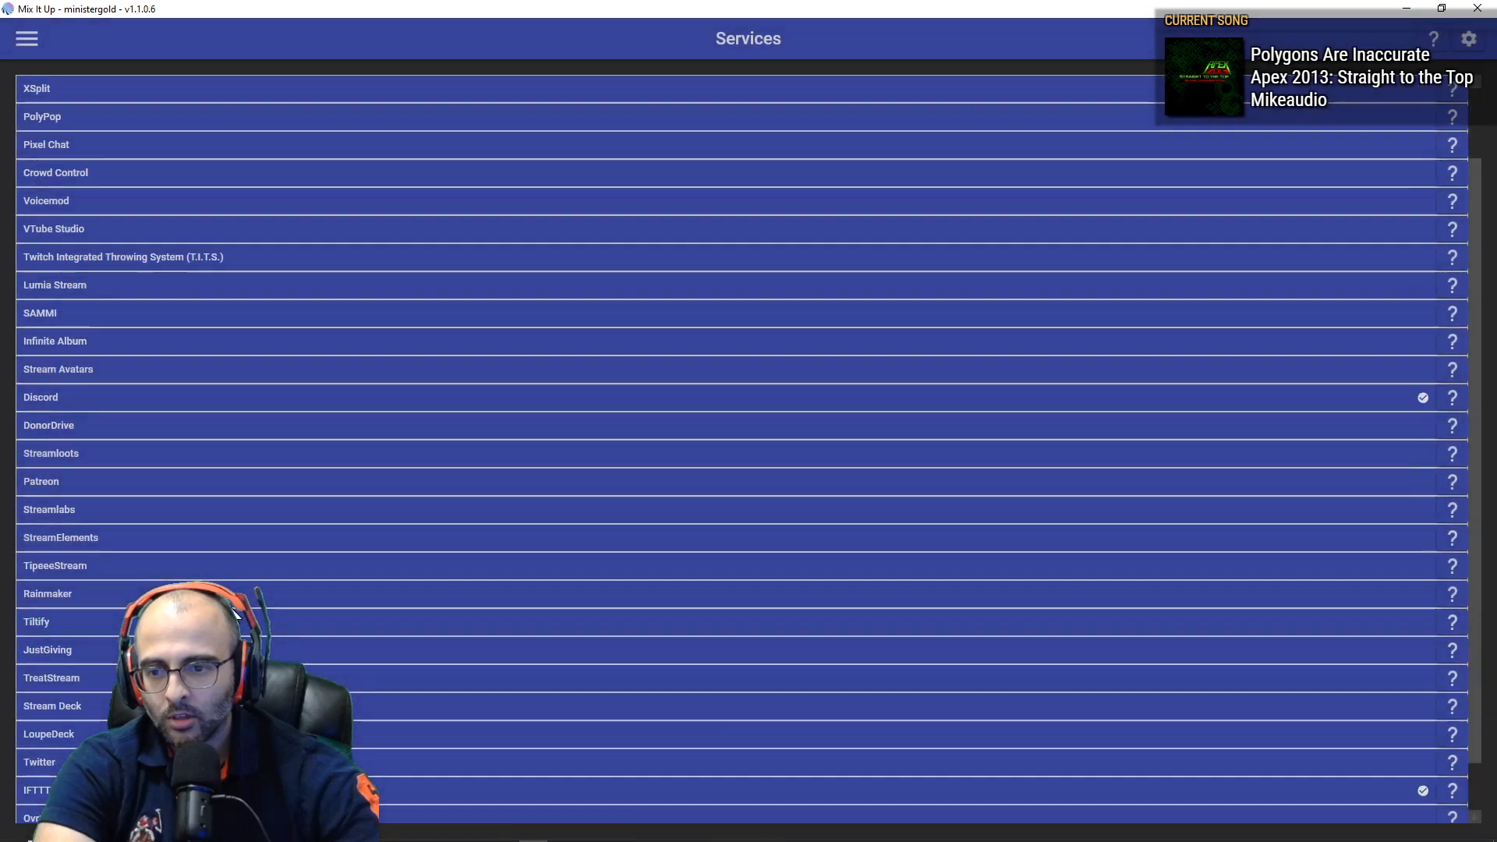
left_click(233, 790)
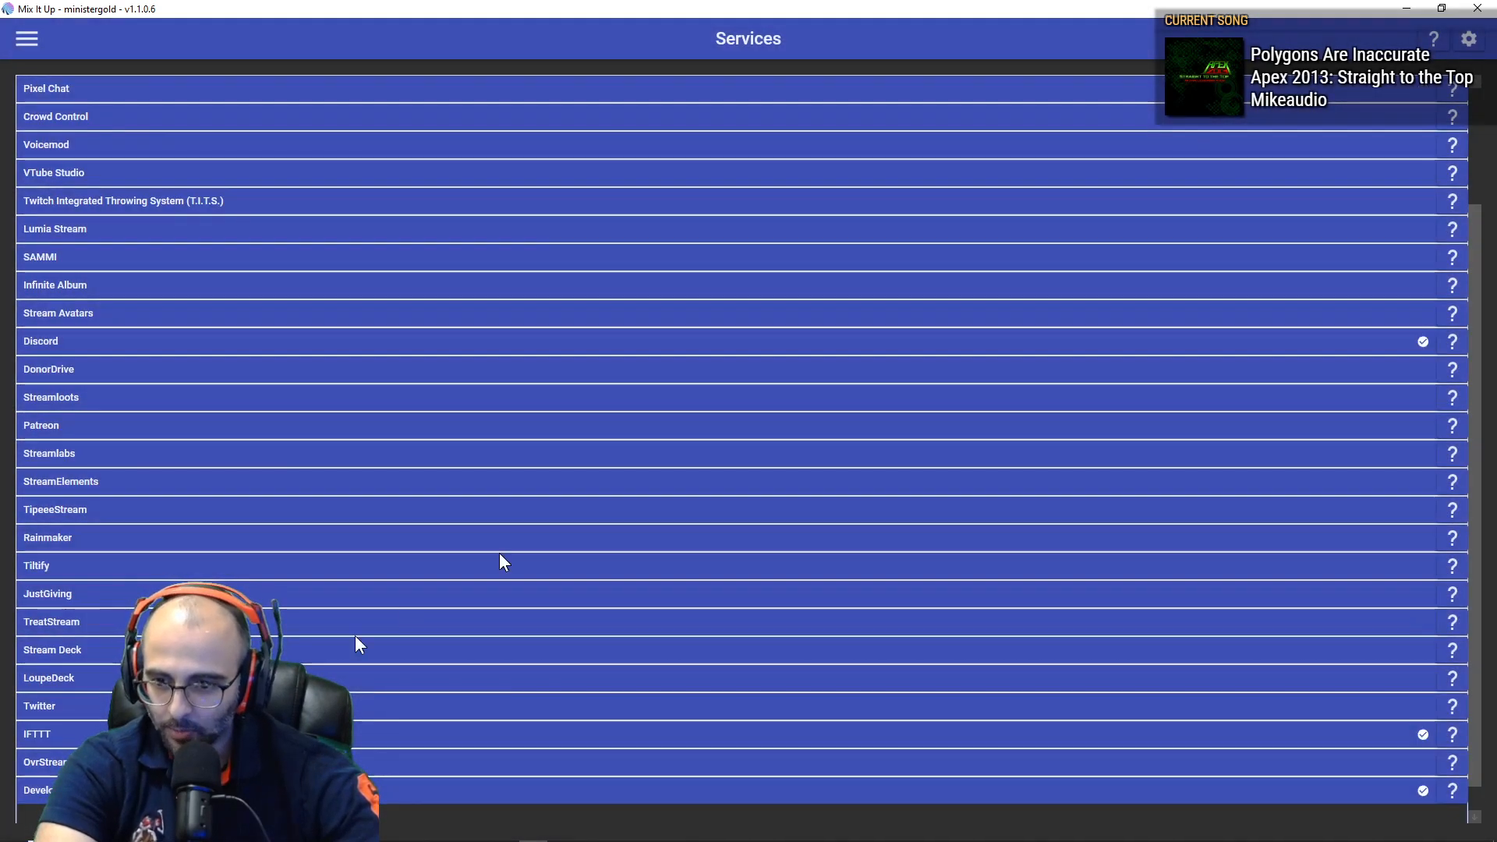
left_click(508, 708)
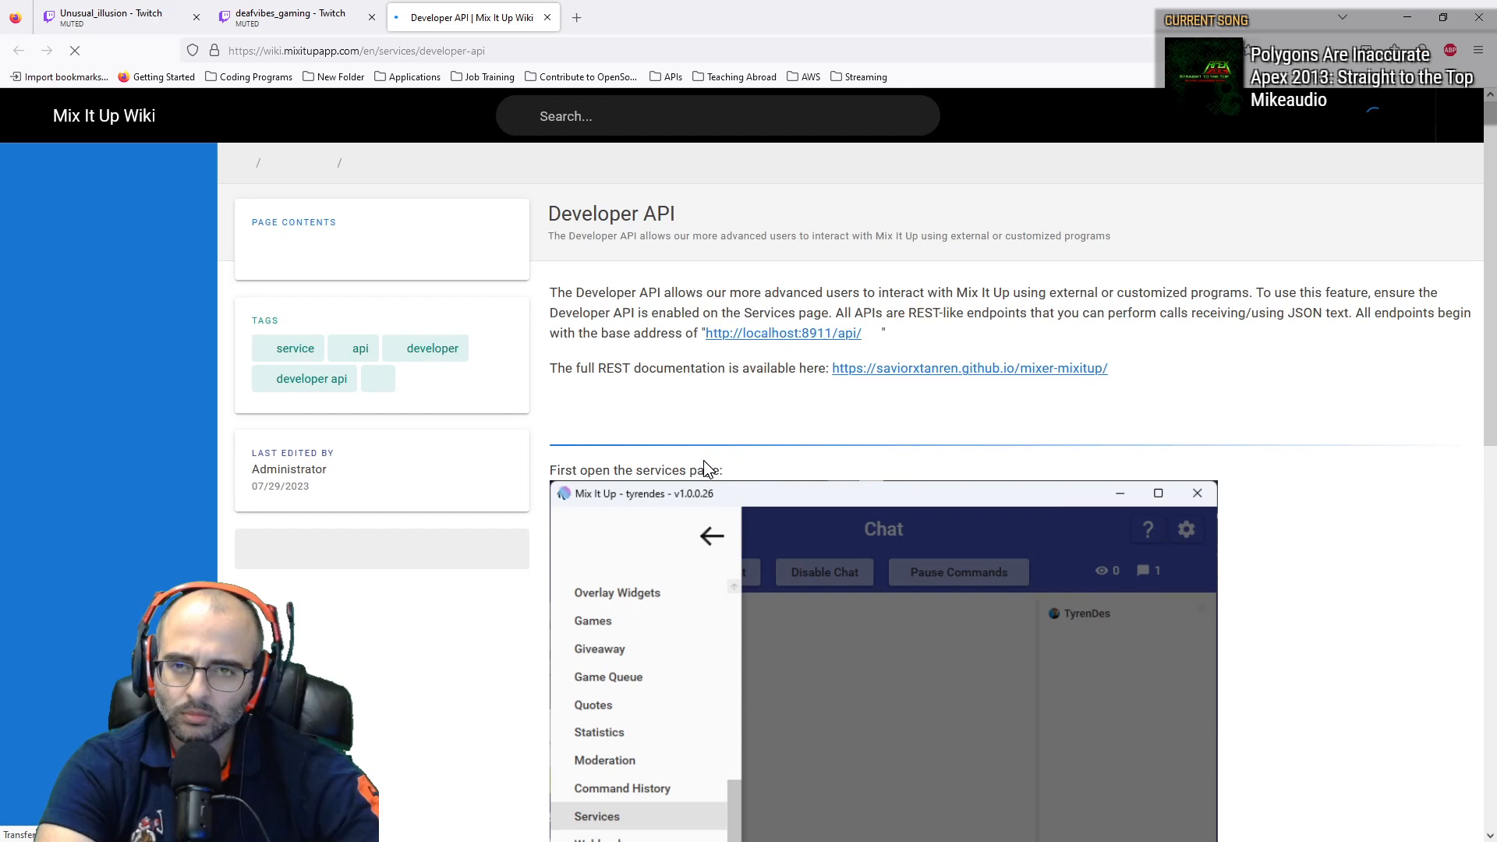
Step: Follow the wiki's API base address link and extend it to load the command list at localhost:8911/api/commands
left_click(781, 342)
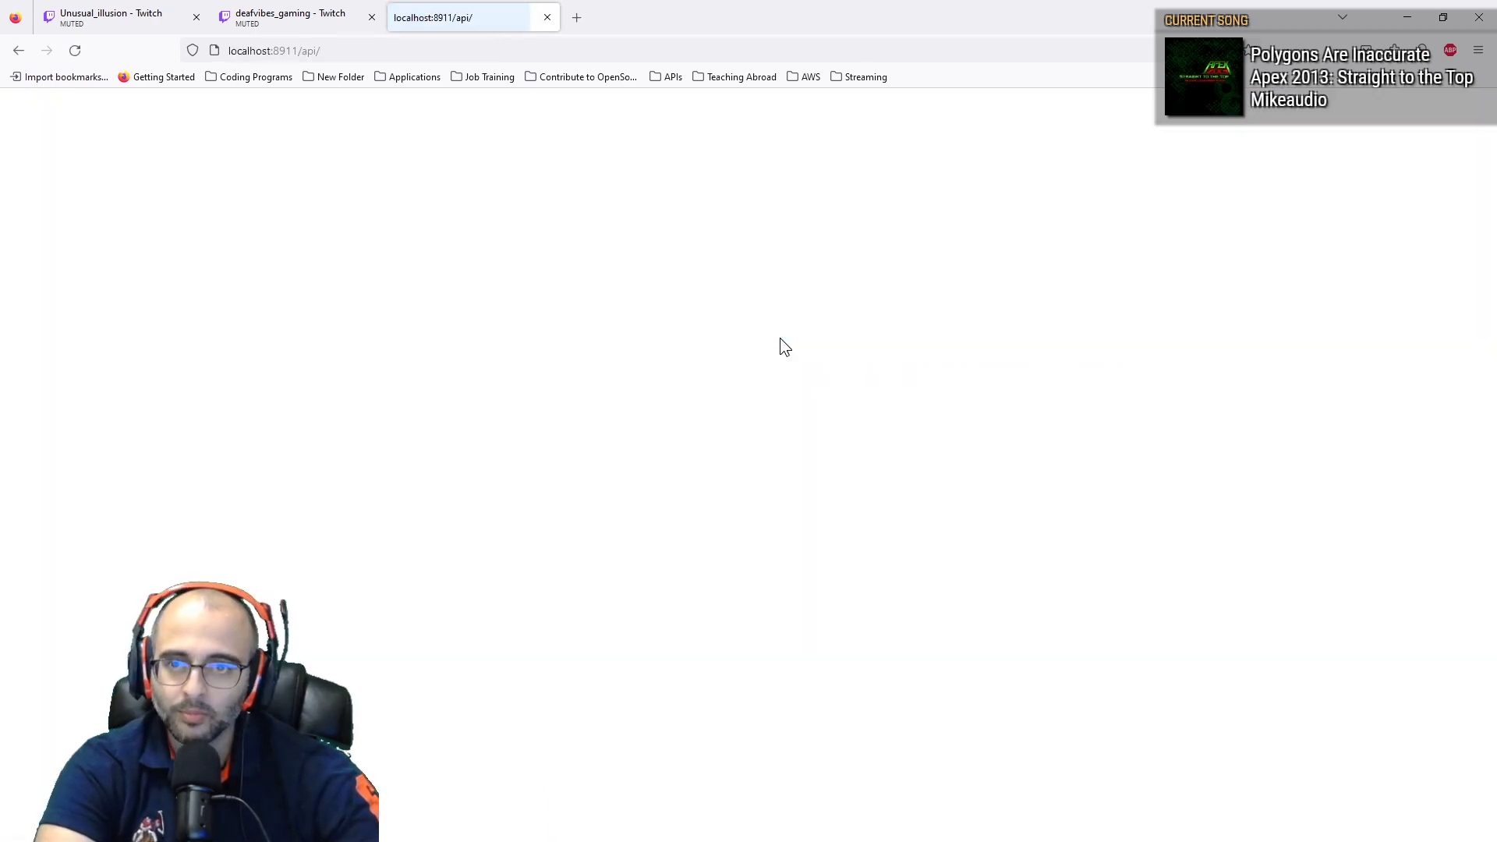
left_click(350, 48)
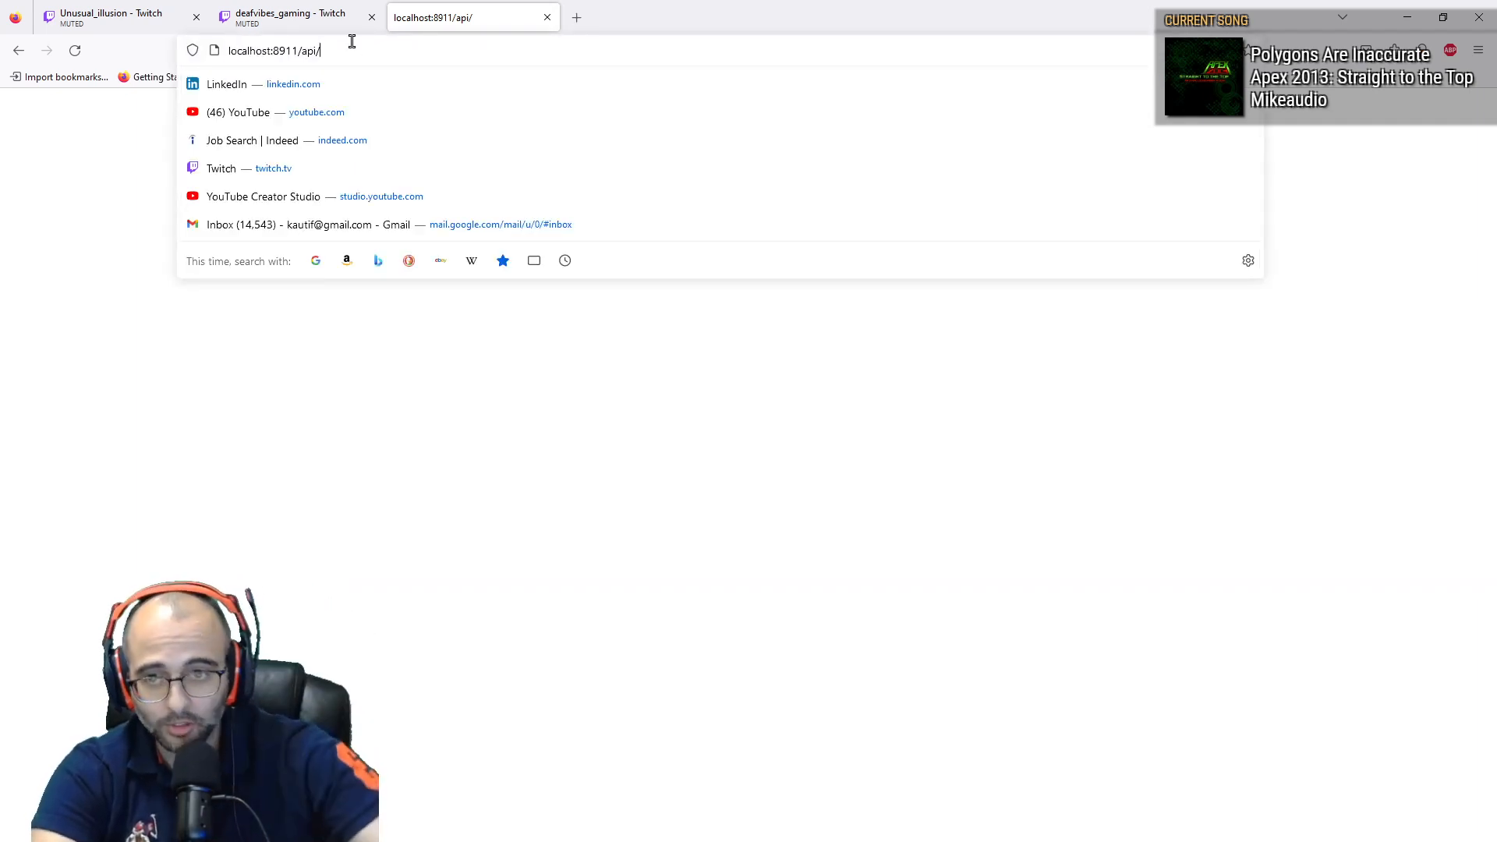
type("command")
key("Return")
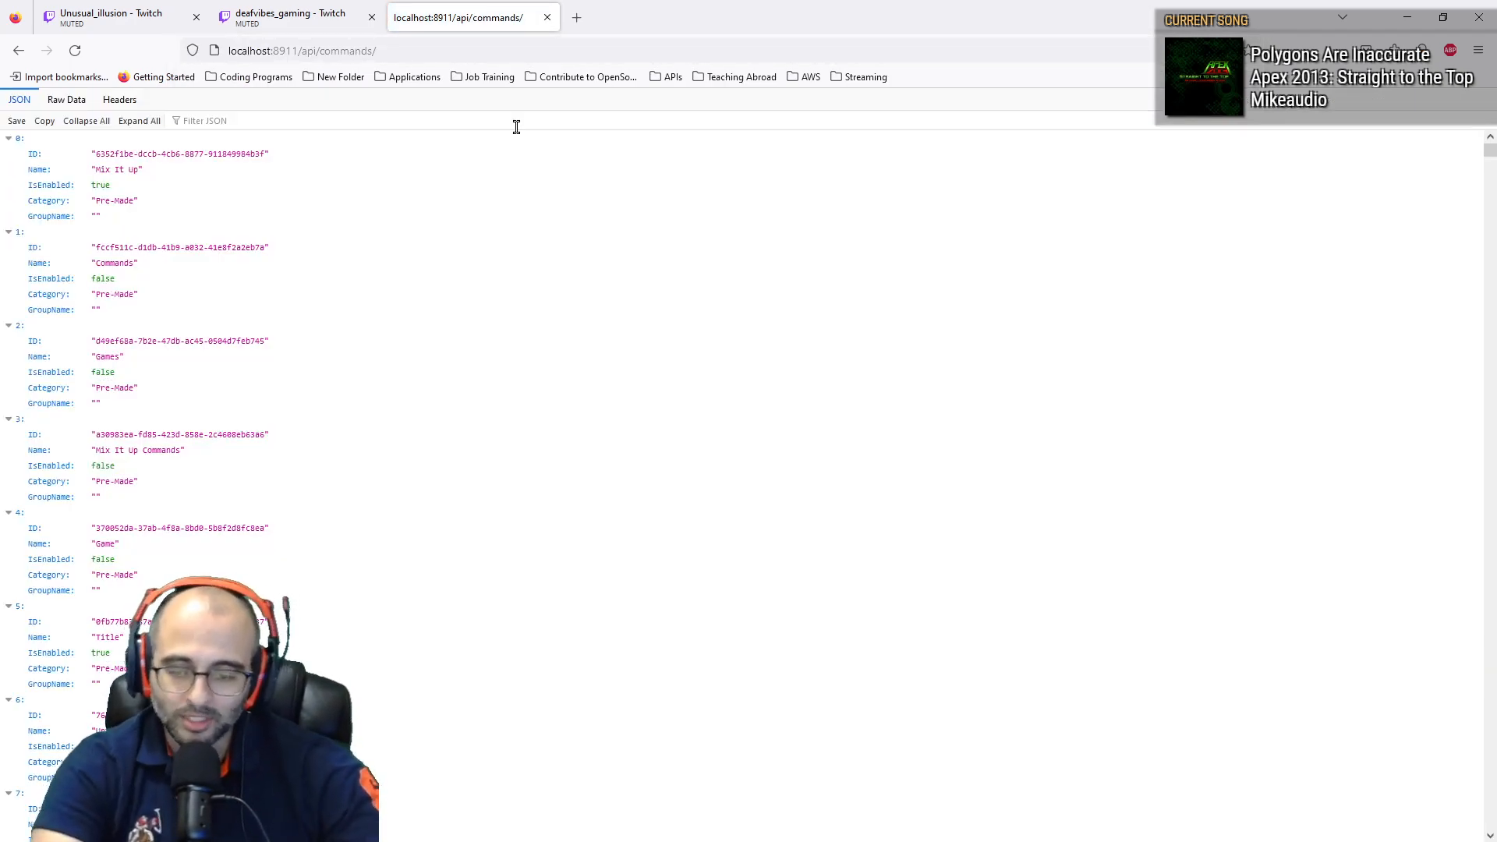
Step: Find the rainwave entry in the JSON command list and copy its ID
key("ctrl+f")
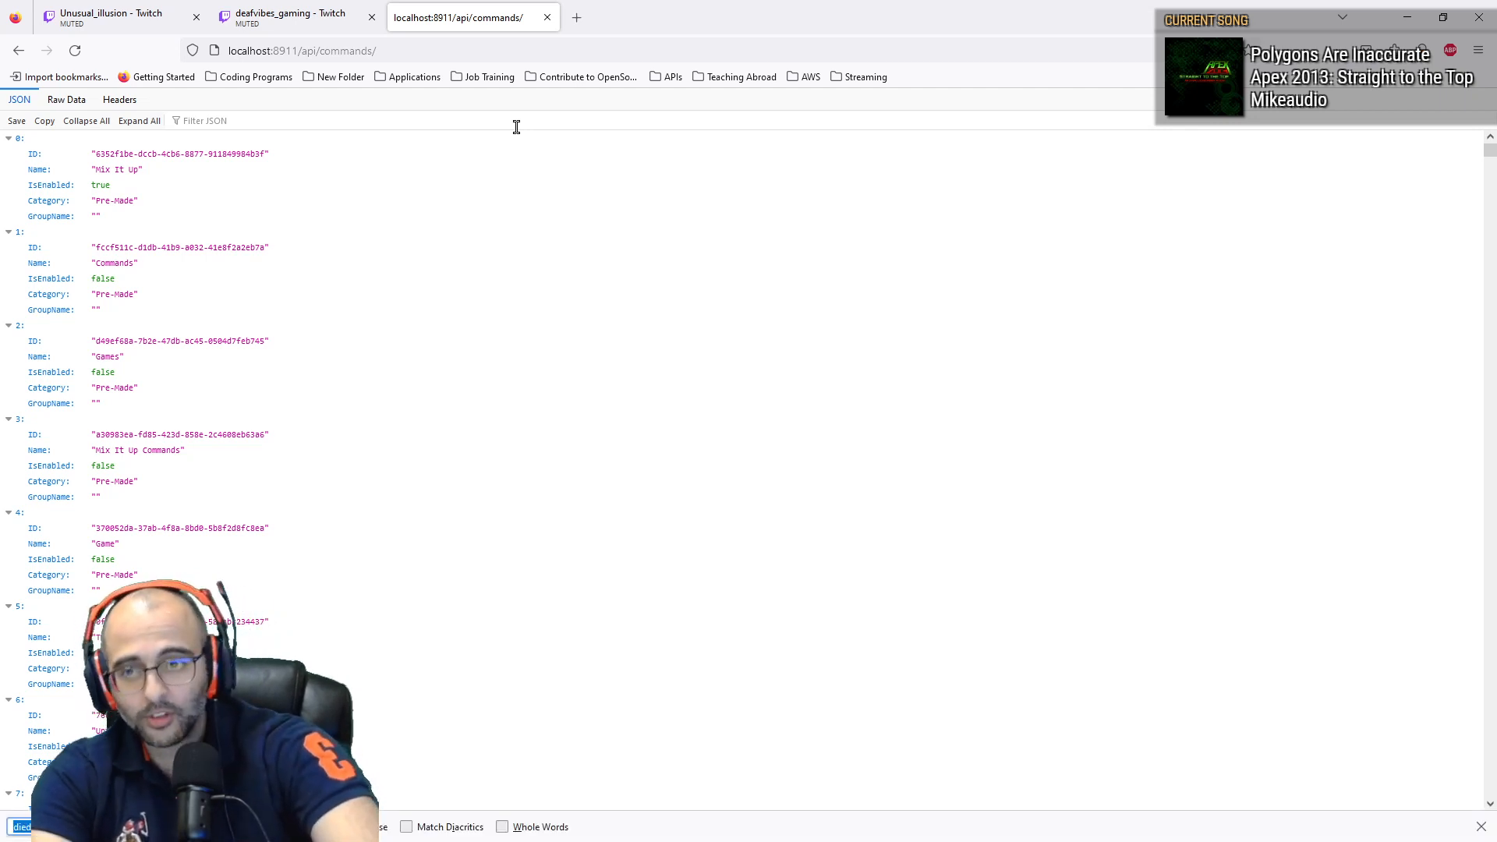
type("rainwav")
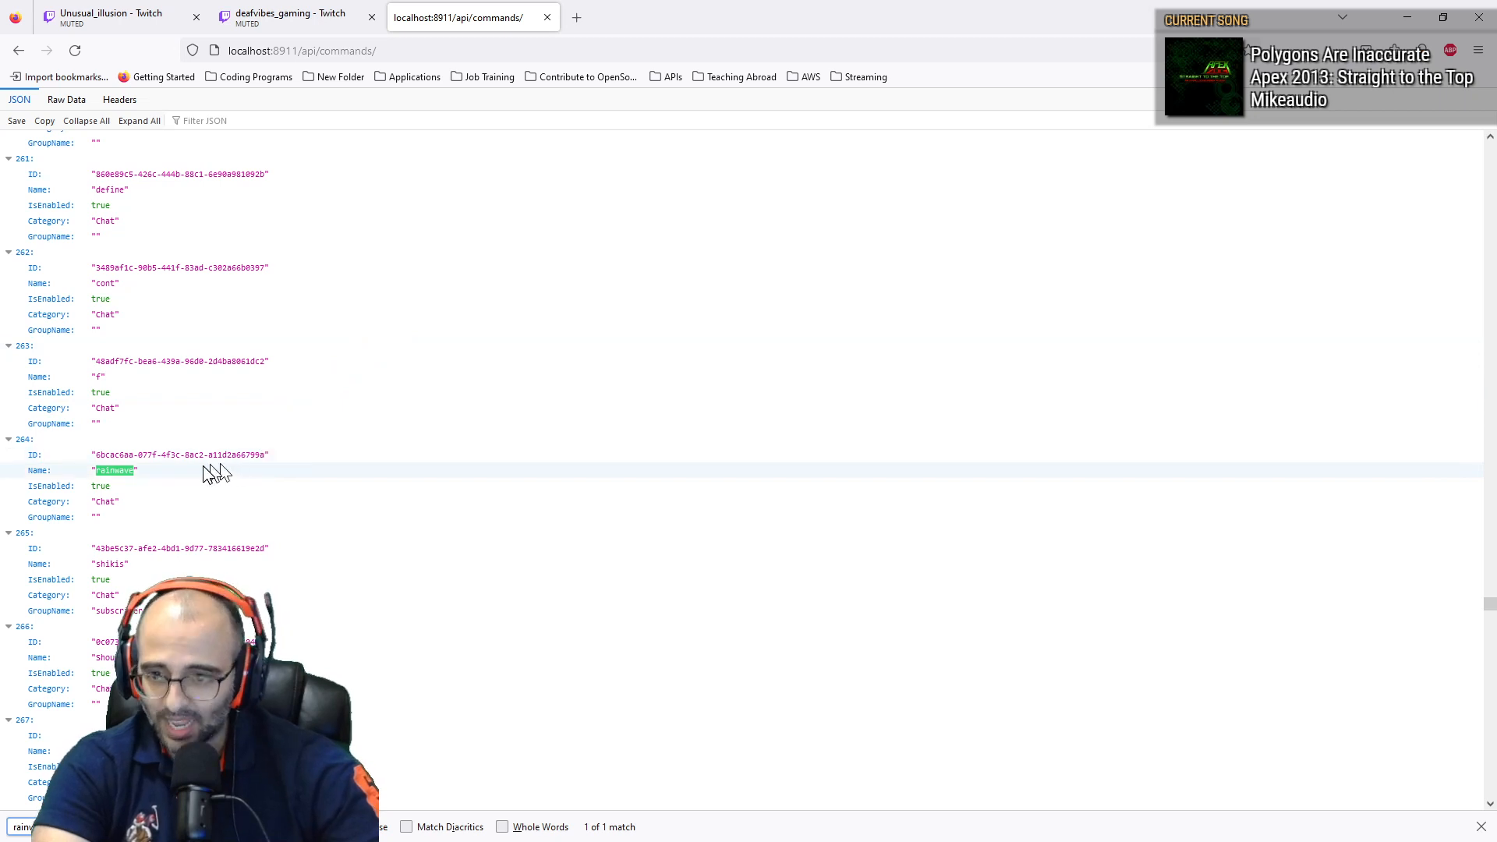
left_click_drag(226, 457, 149, 475)
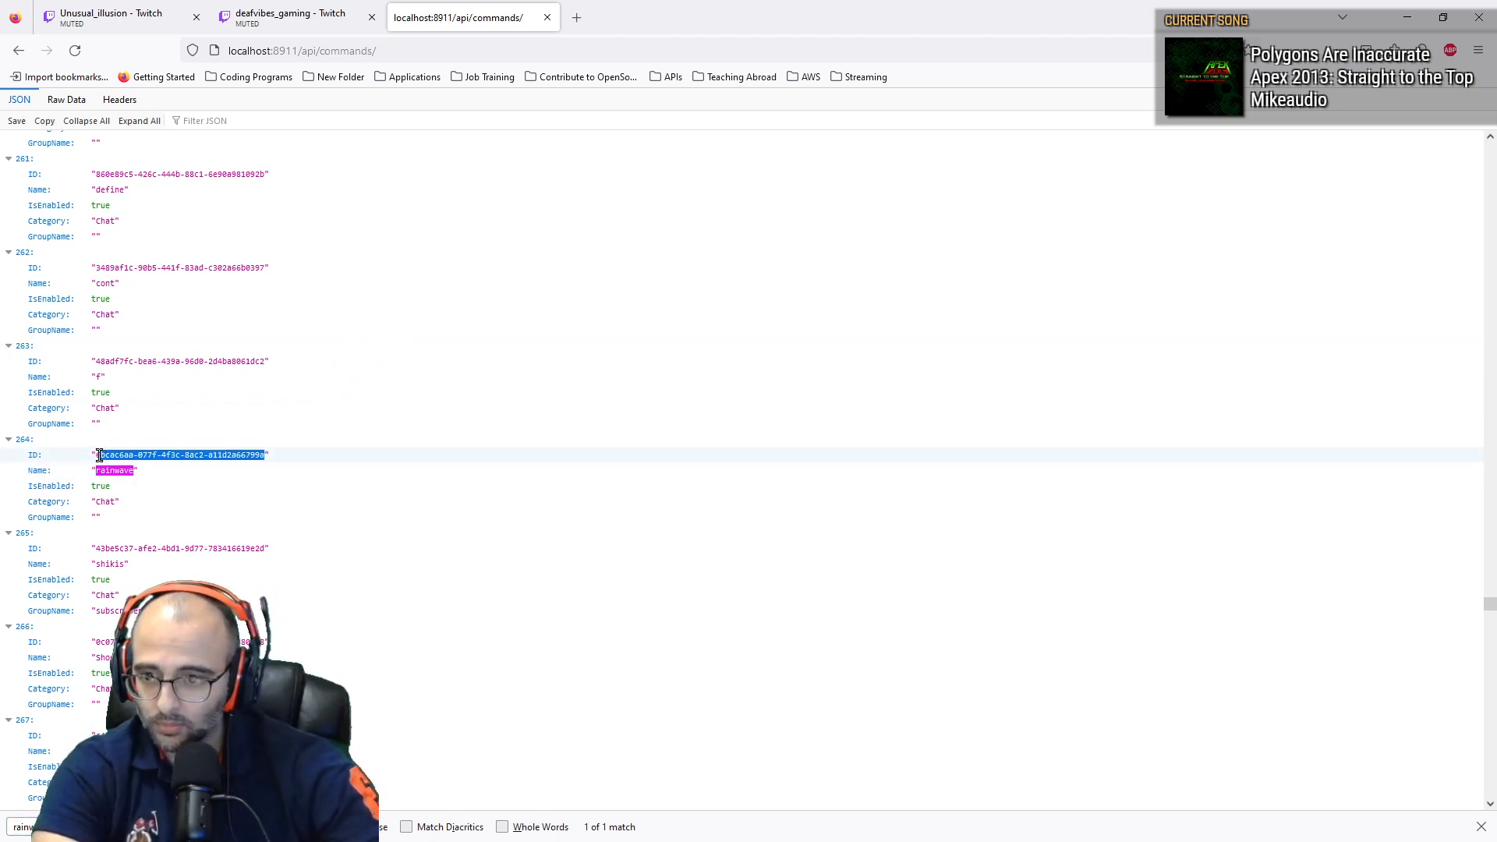
left_click_drag(98, 456, 96, 455)
key("ctrl+c")
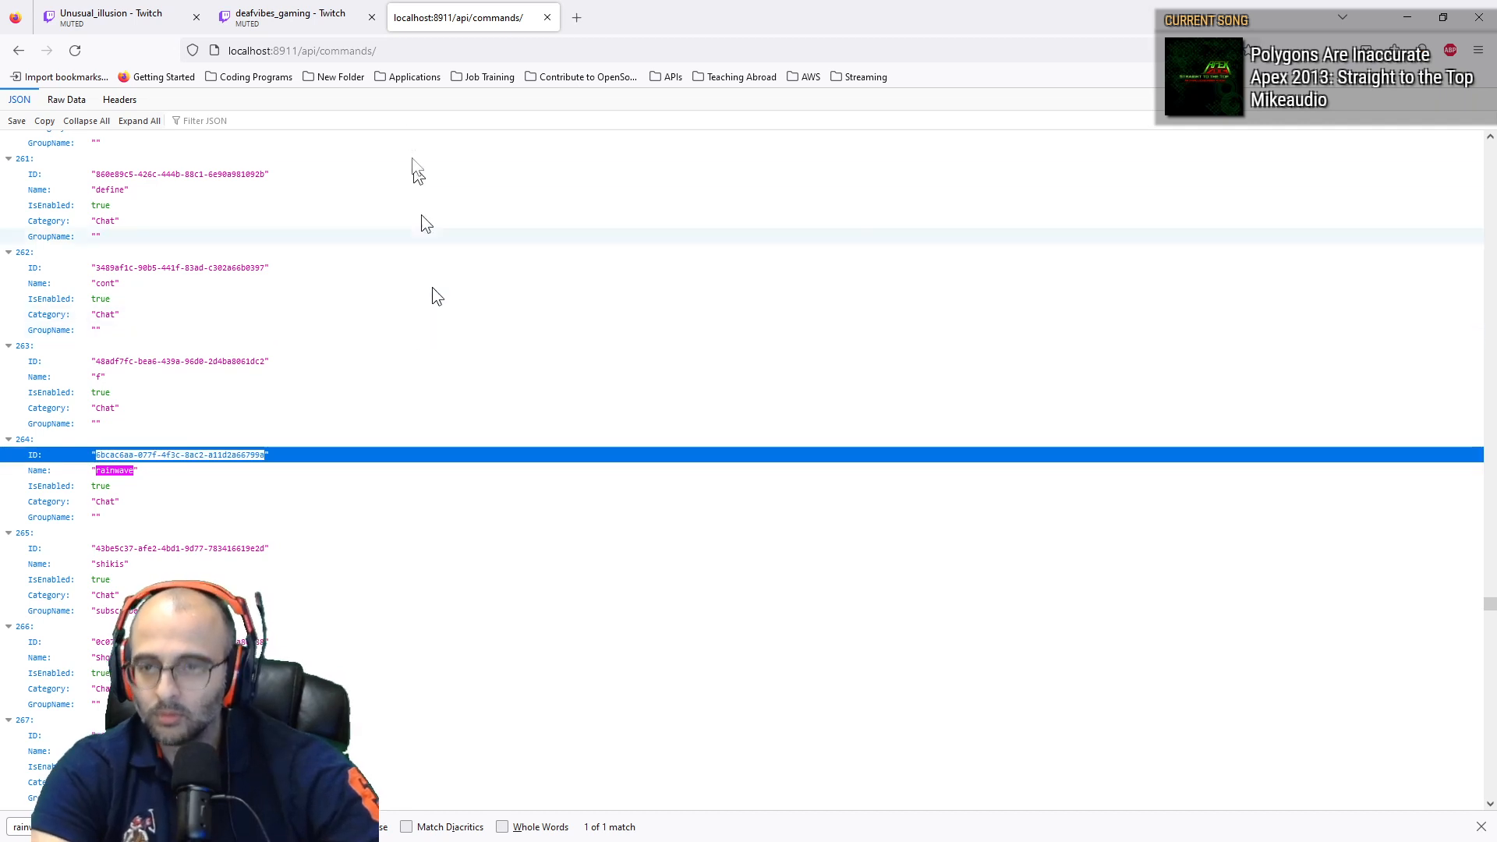
Step: Append the copied ID to the commands address, load that rainwave command page and select its complete URL for copying
left_click(392, 51)
left_click(399, 50)
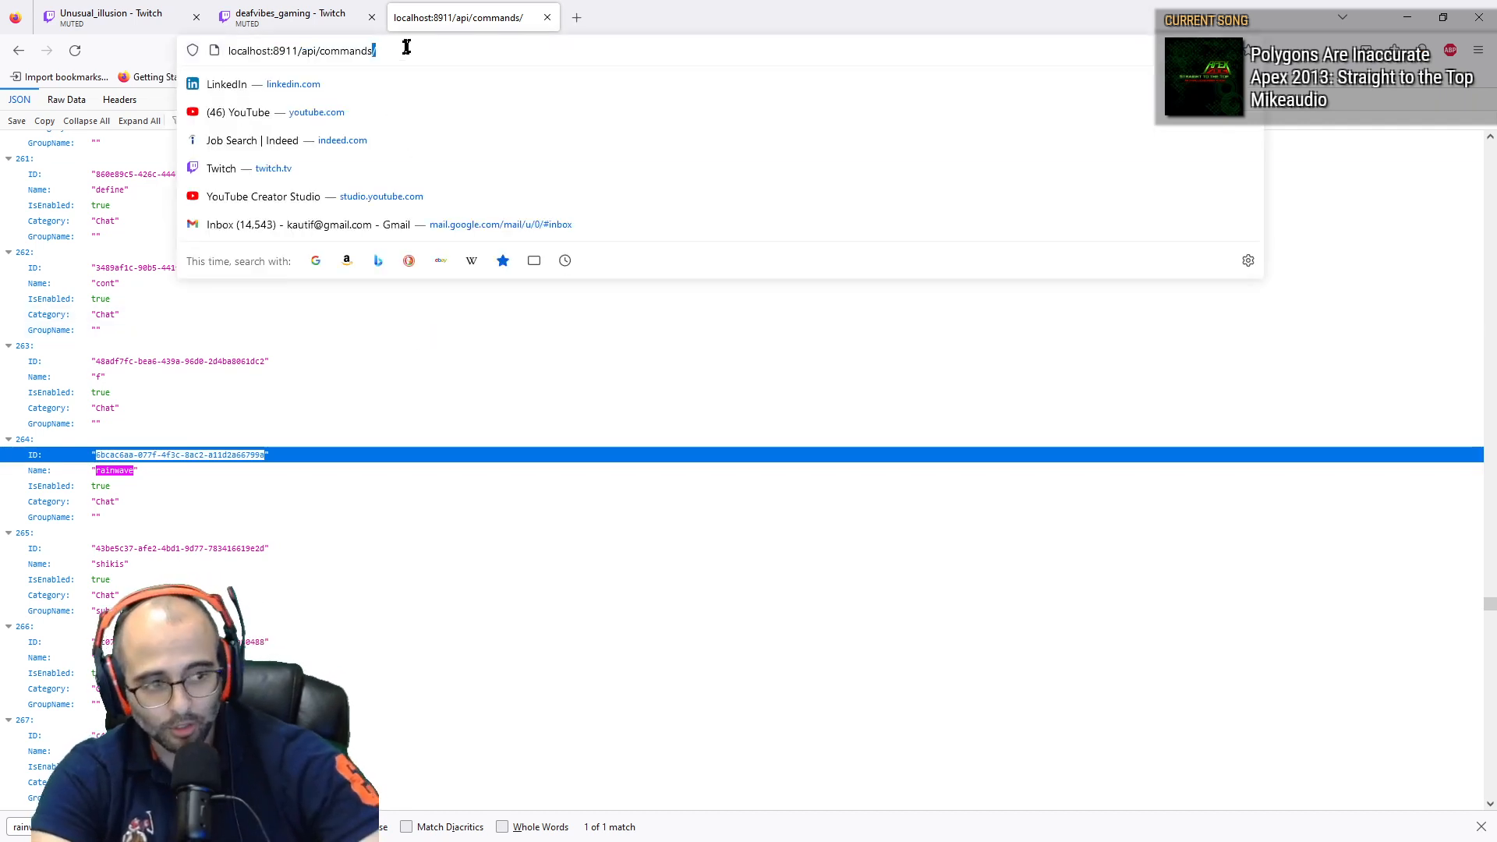
key("ctrl+v")
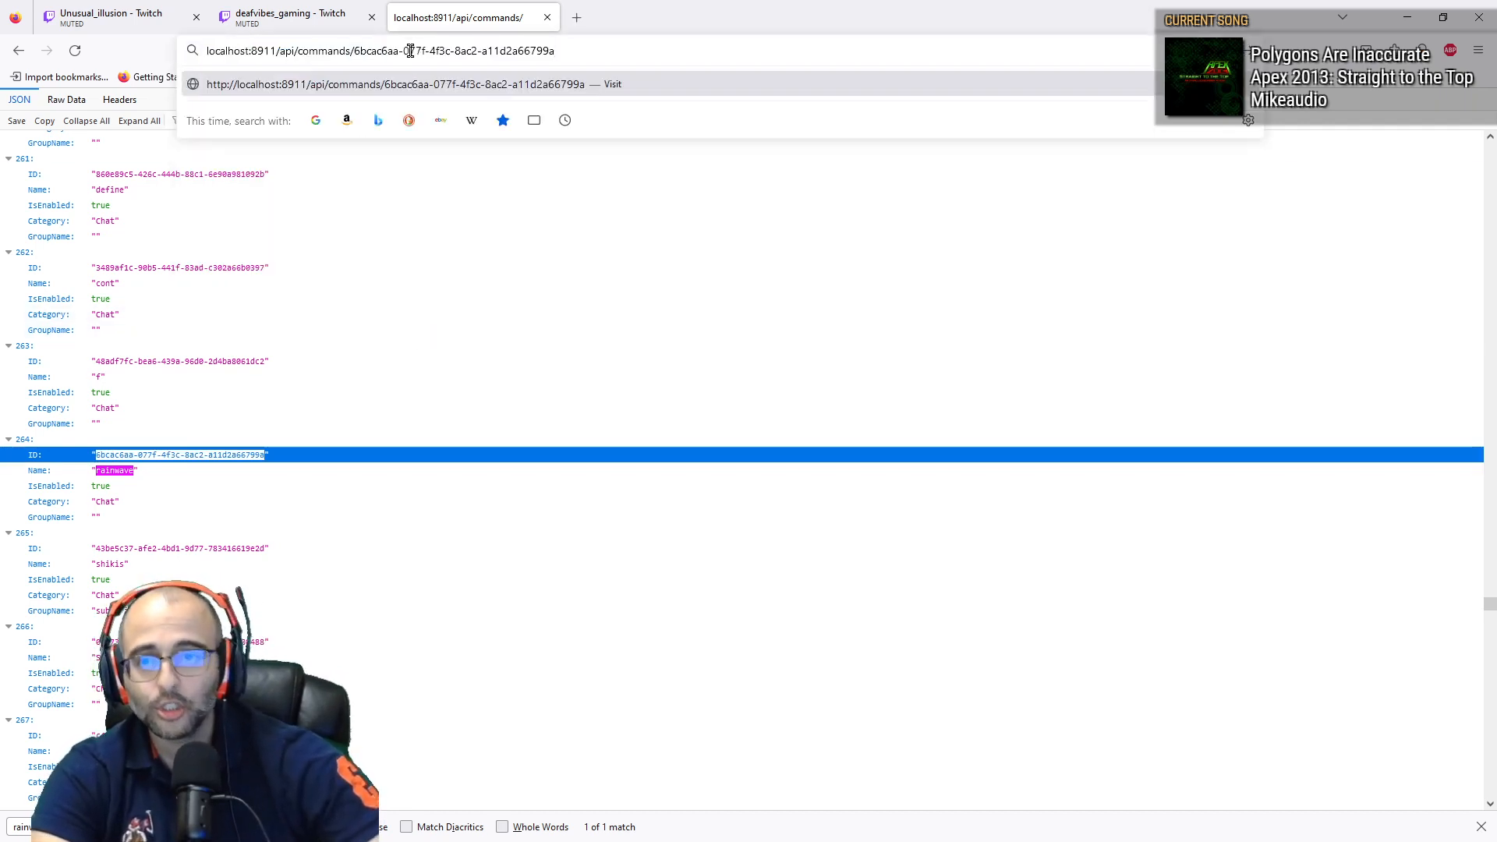
key("Return")
left_click(410, 51)
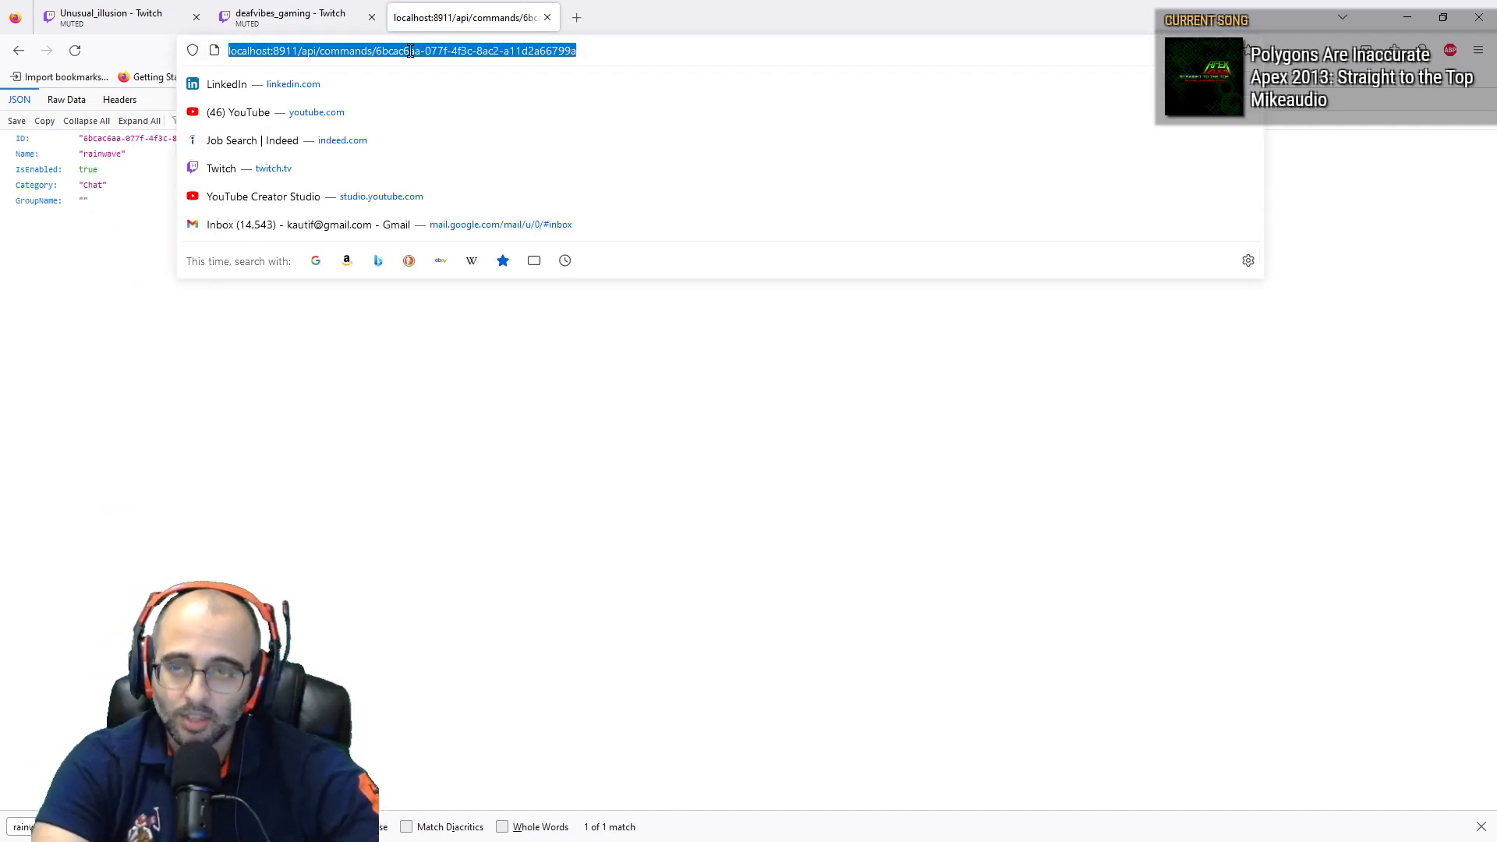
left_click(410, 51)
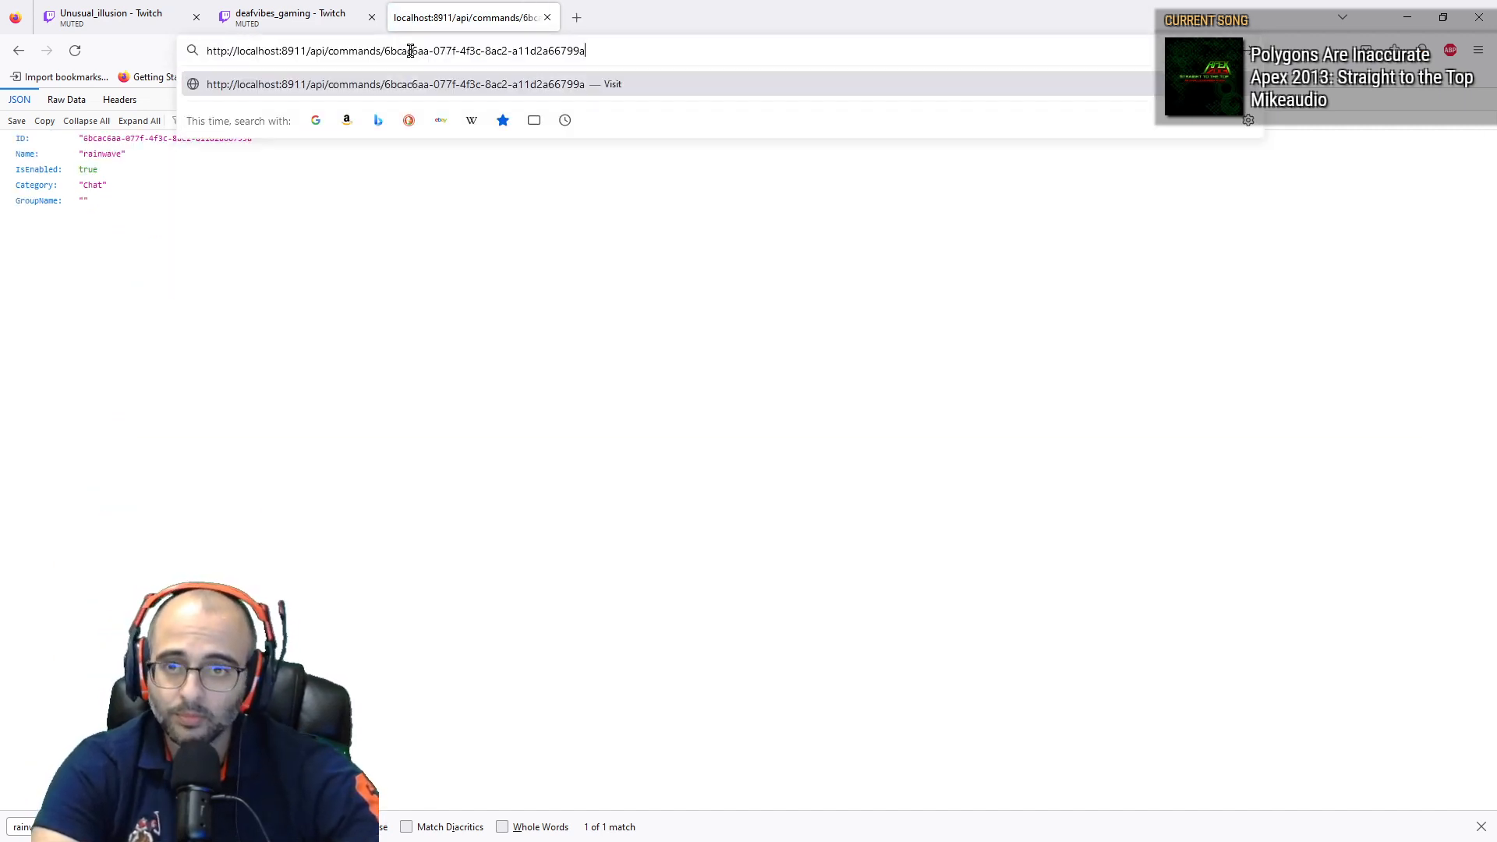
key("ctrl+a")
Step: Return to Touch Portal, paste the command URL as the OC button's HTTP Post URL, dismiss the action dialog and save the button
key("alt+Tab")
key("alt+Tab")
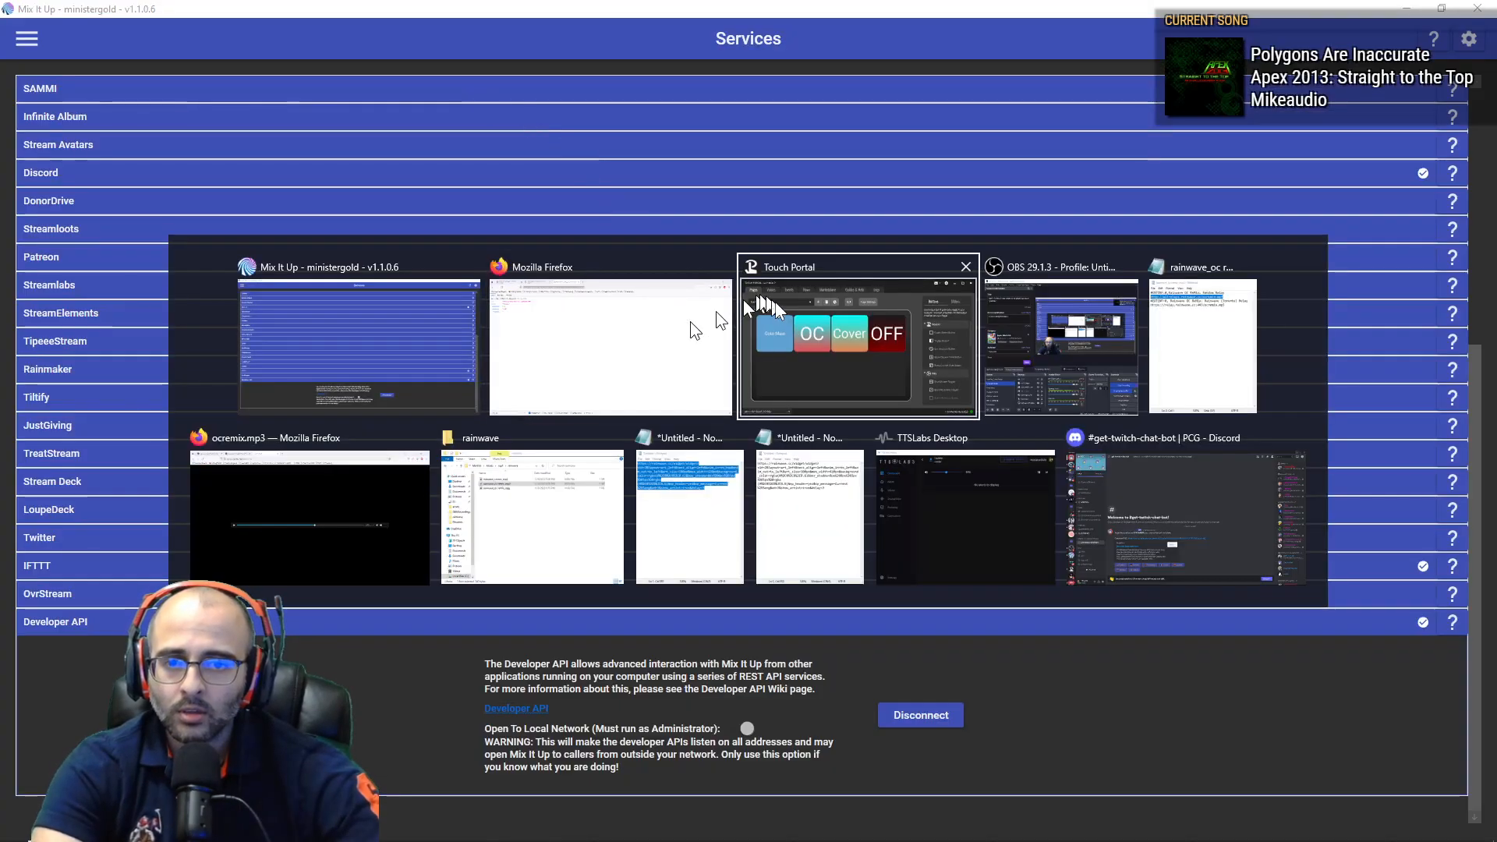
left_click(836, 349)
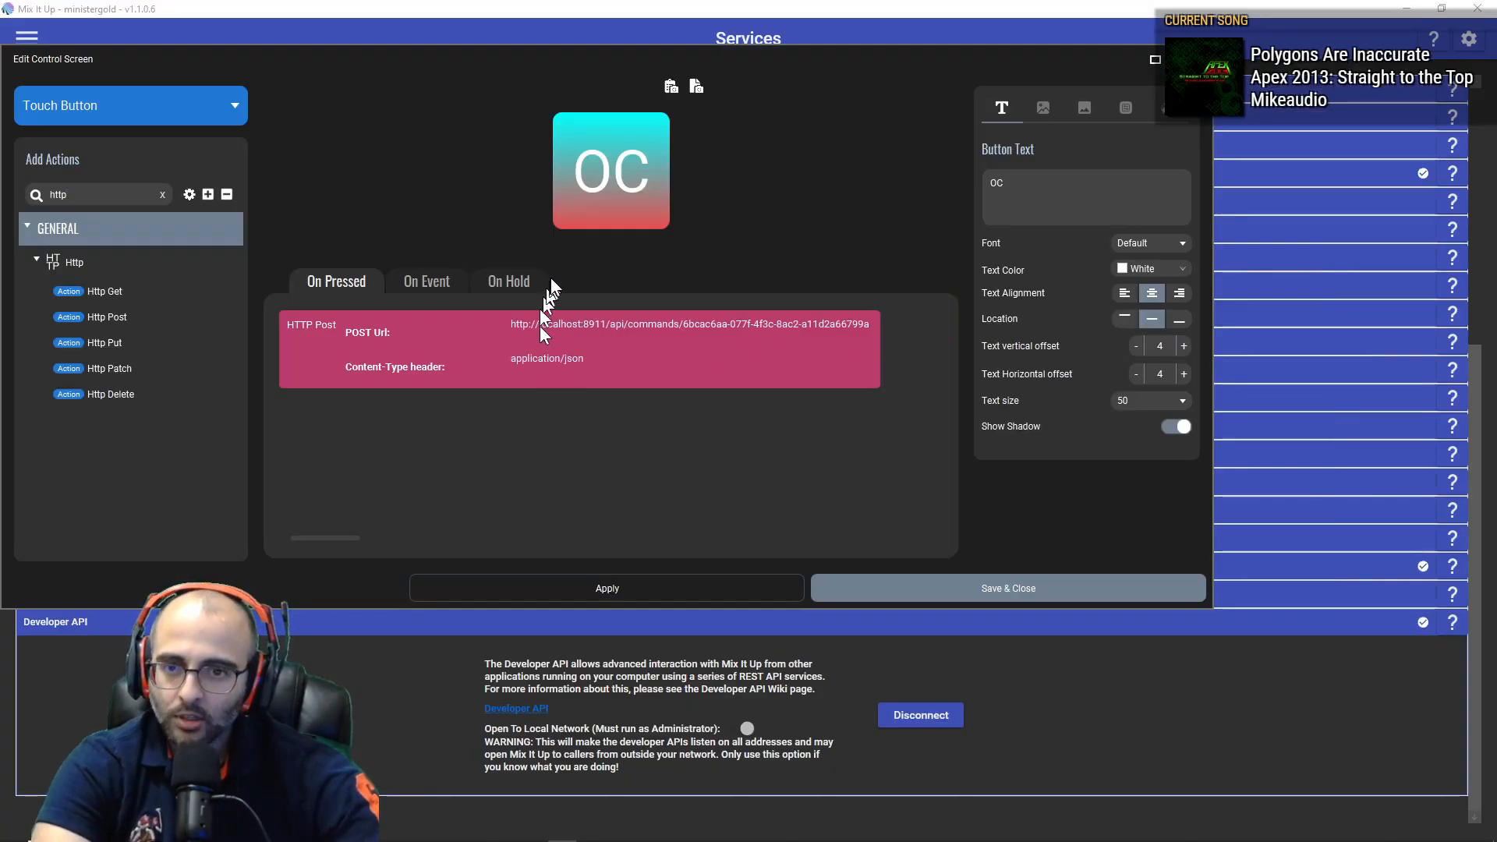
left_click(902, 324)
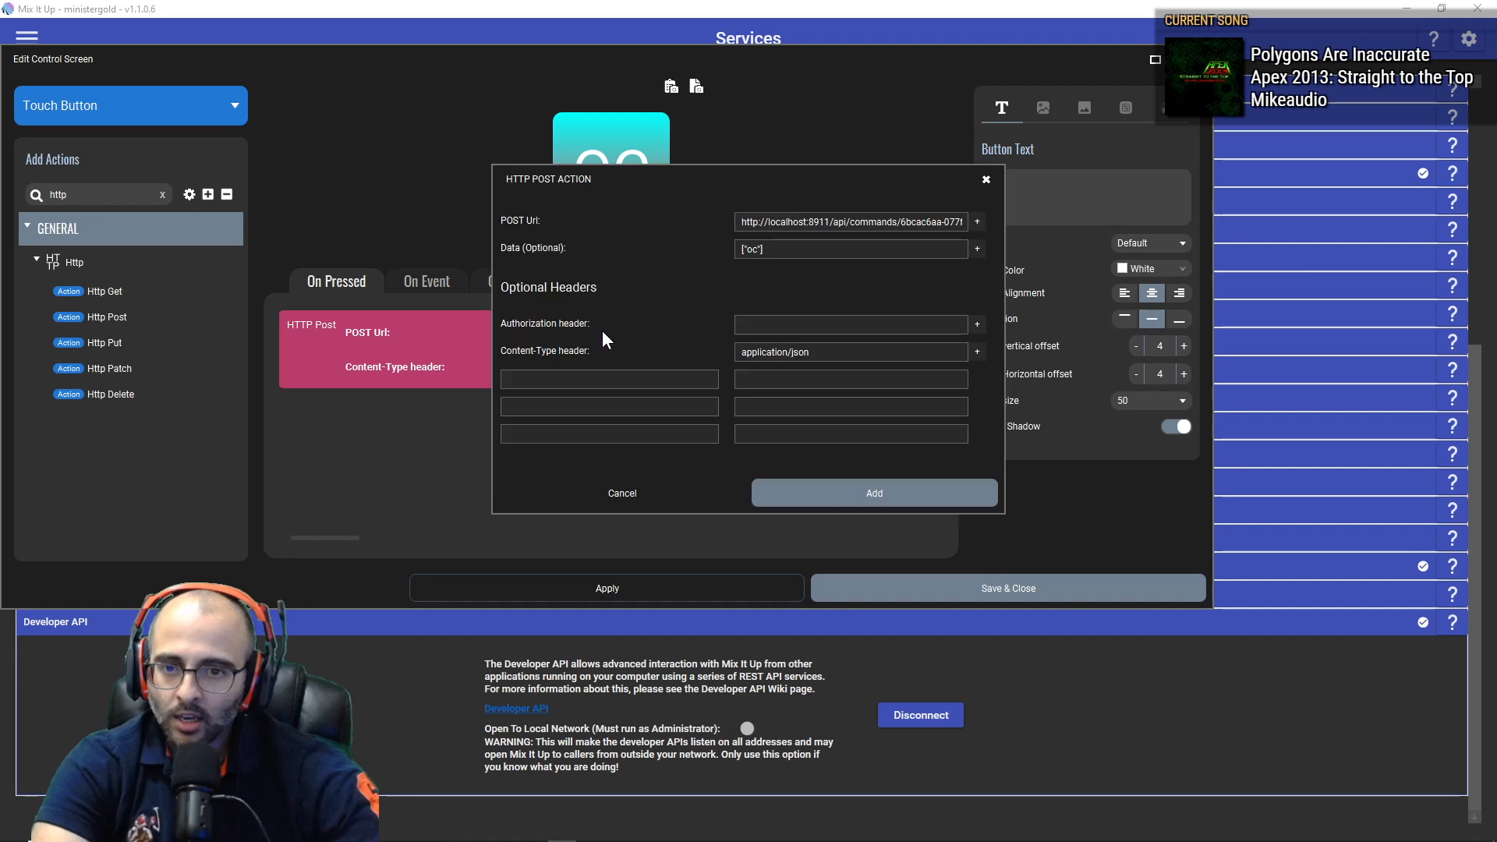
triple_click(797, 224)
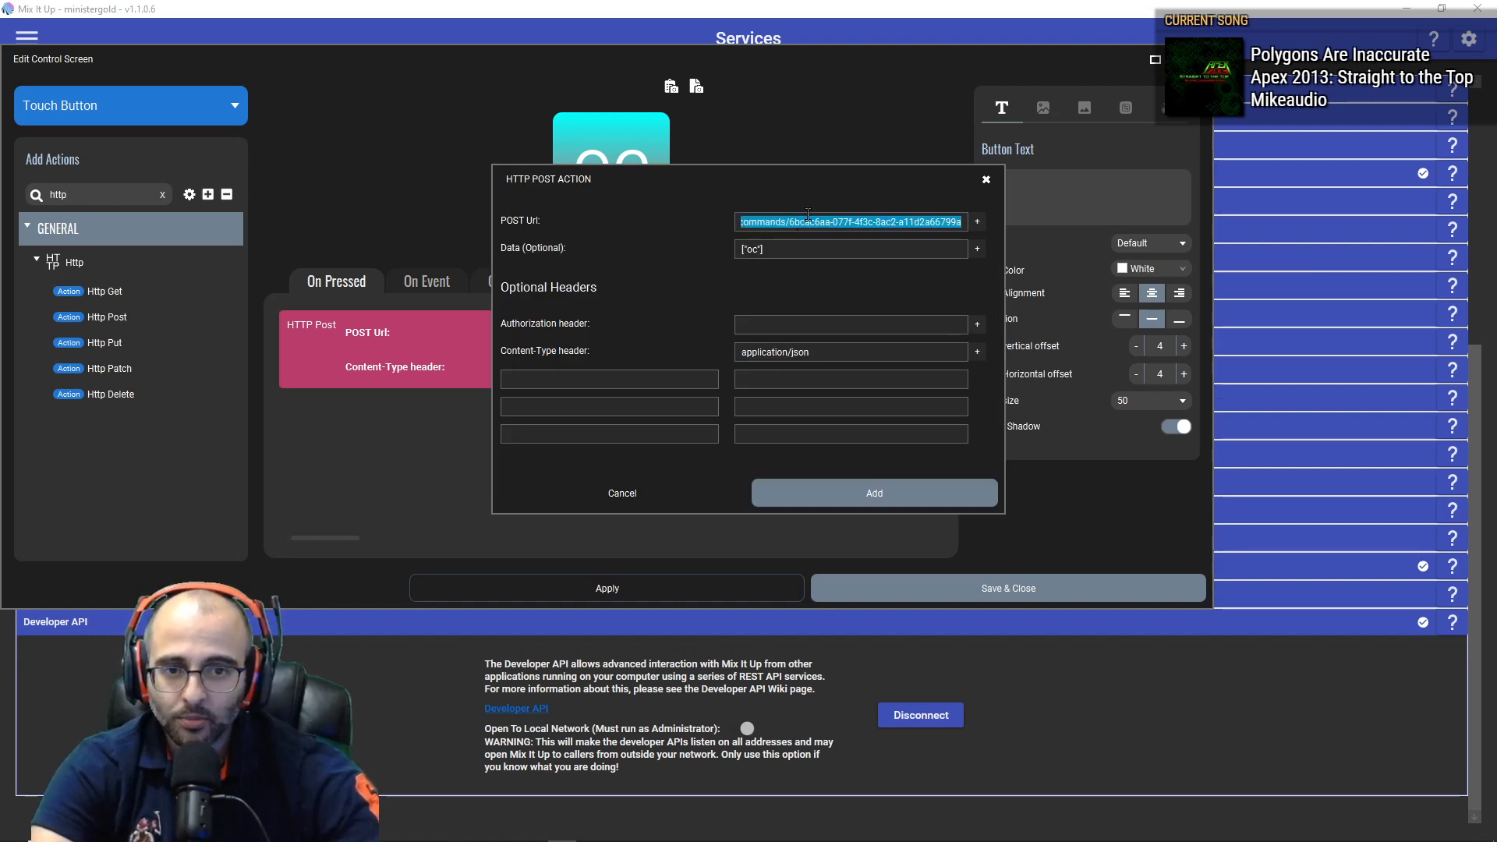
key("ctrl+v")
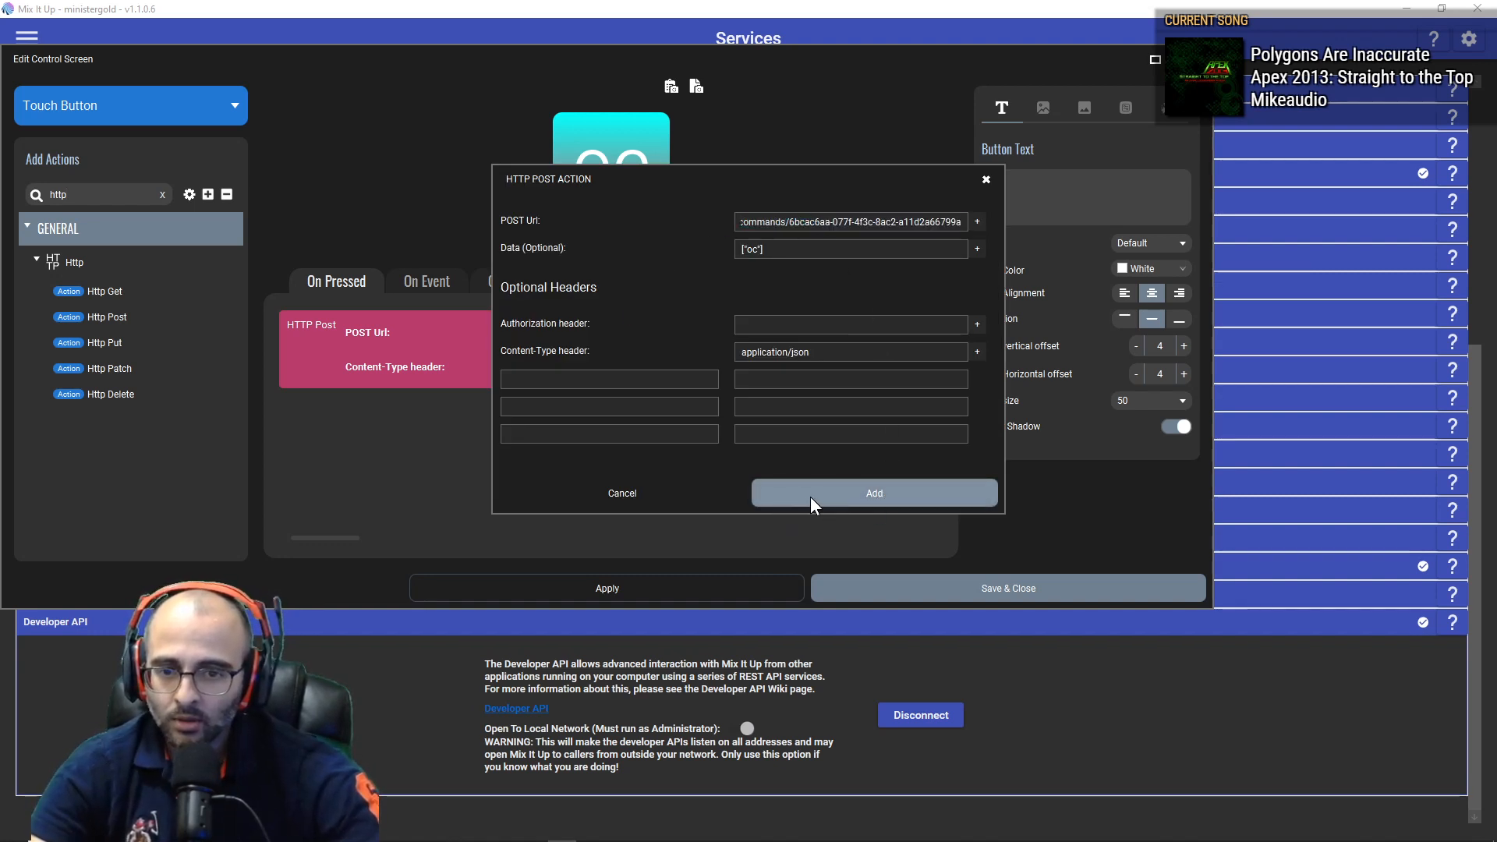
left_click(987, 181)
left_click(1005, 591)
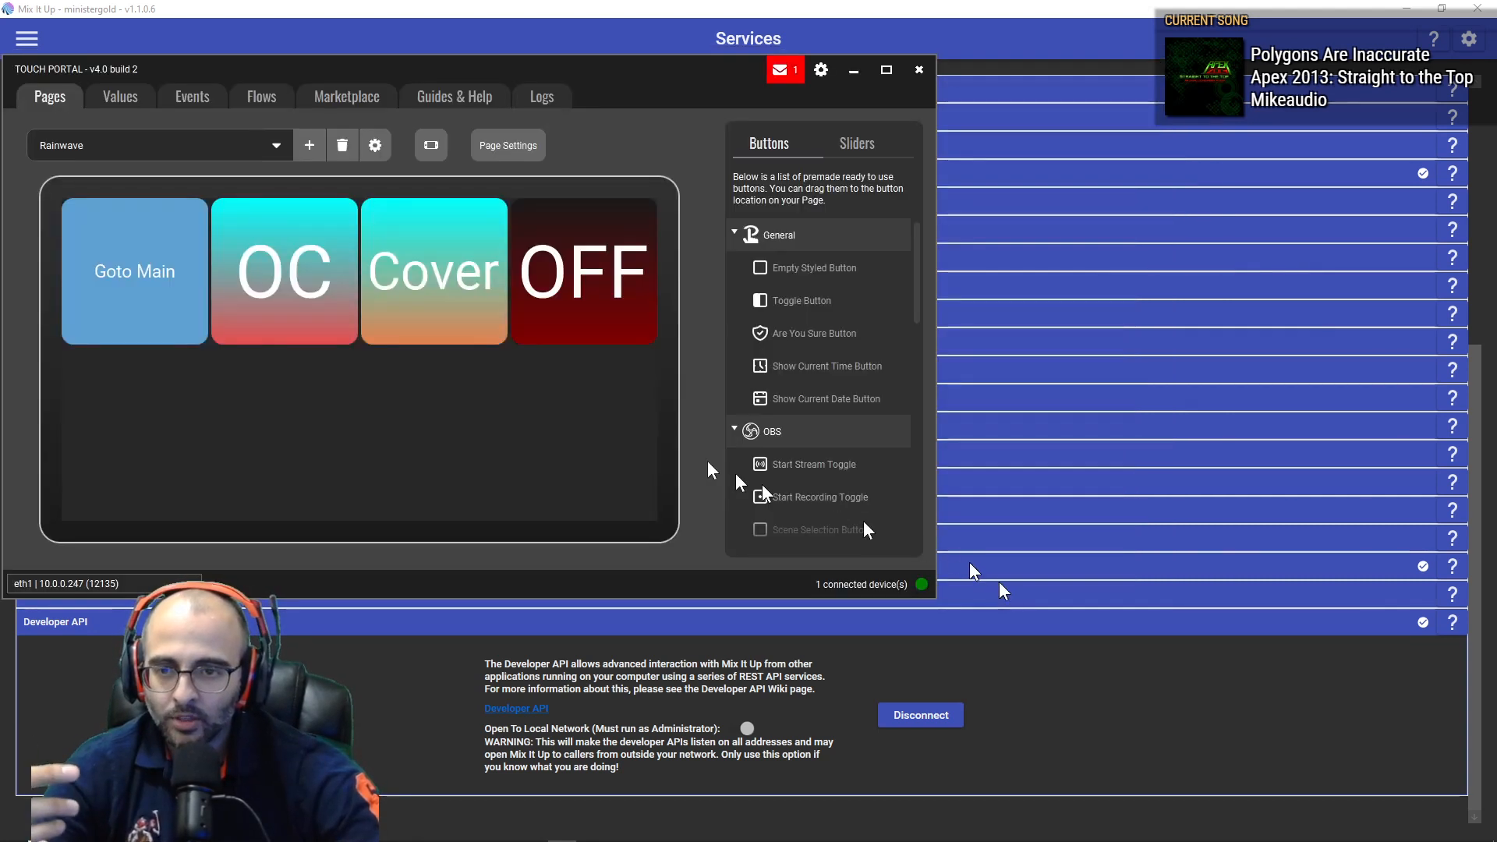
Step: Inspect the data and content type in the Cover button's HTTP Post action, then save and close the button
left_click(476, 312)
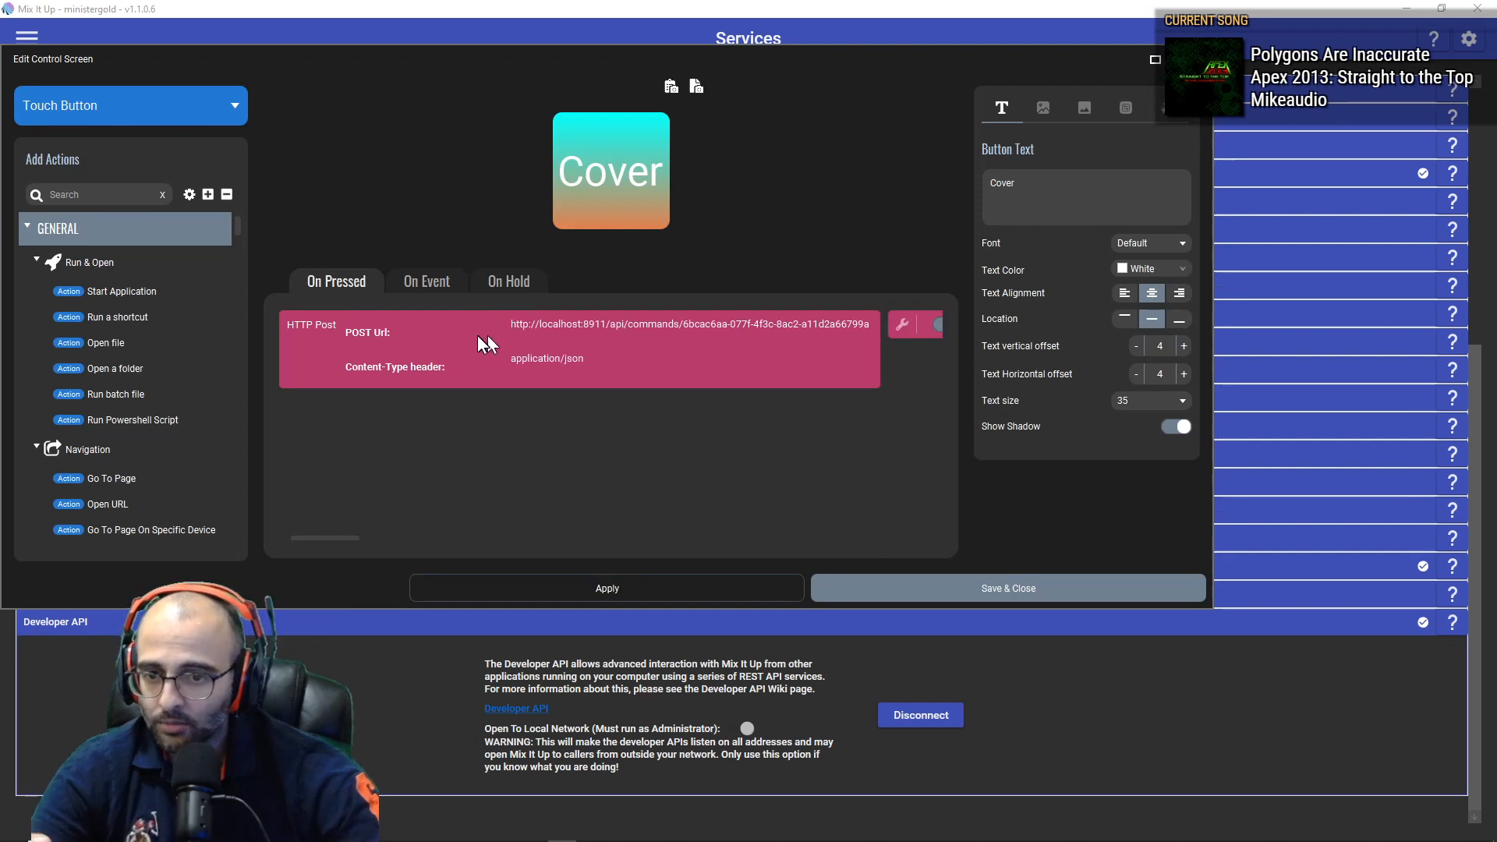
left_click(477, 335)
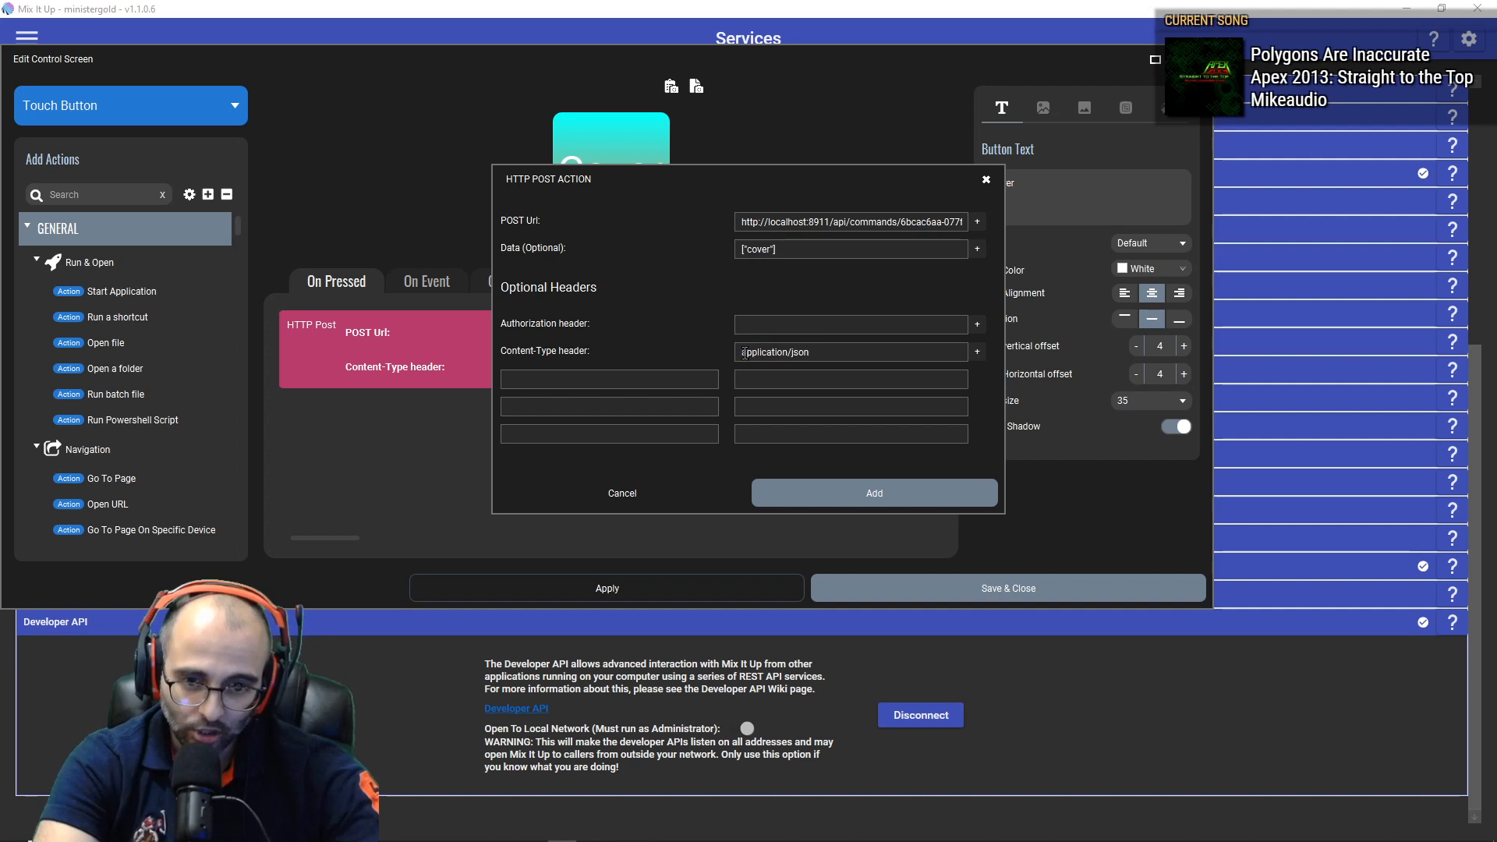
left_click(985, 180)
left_click(1003, 583)
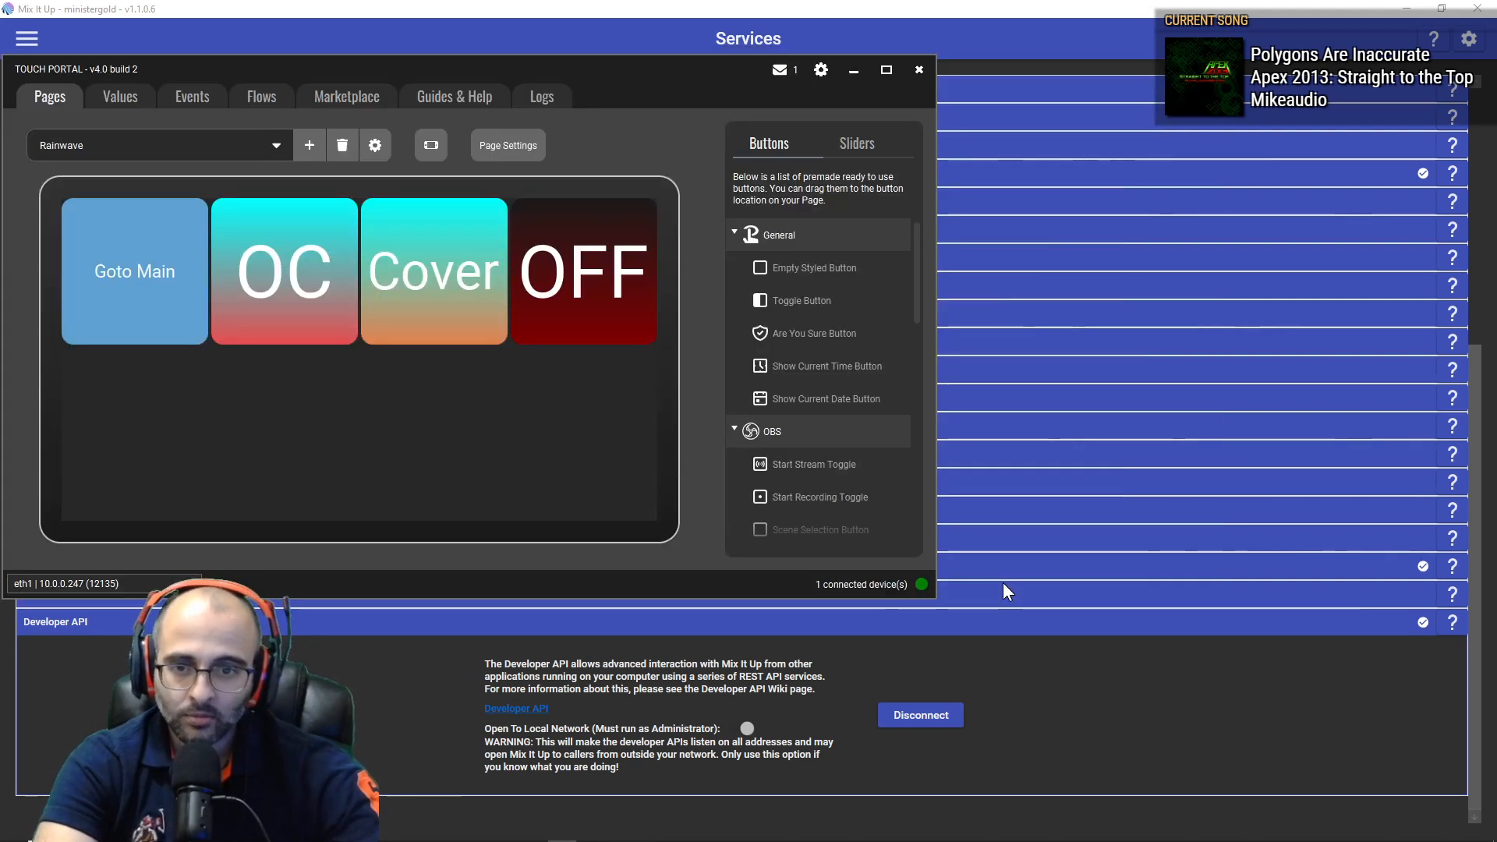
Step: Inspect the POST Url, data and content type in the OFF button's HTTP Post action, then save and close the button
left_click(607, 298)
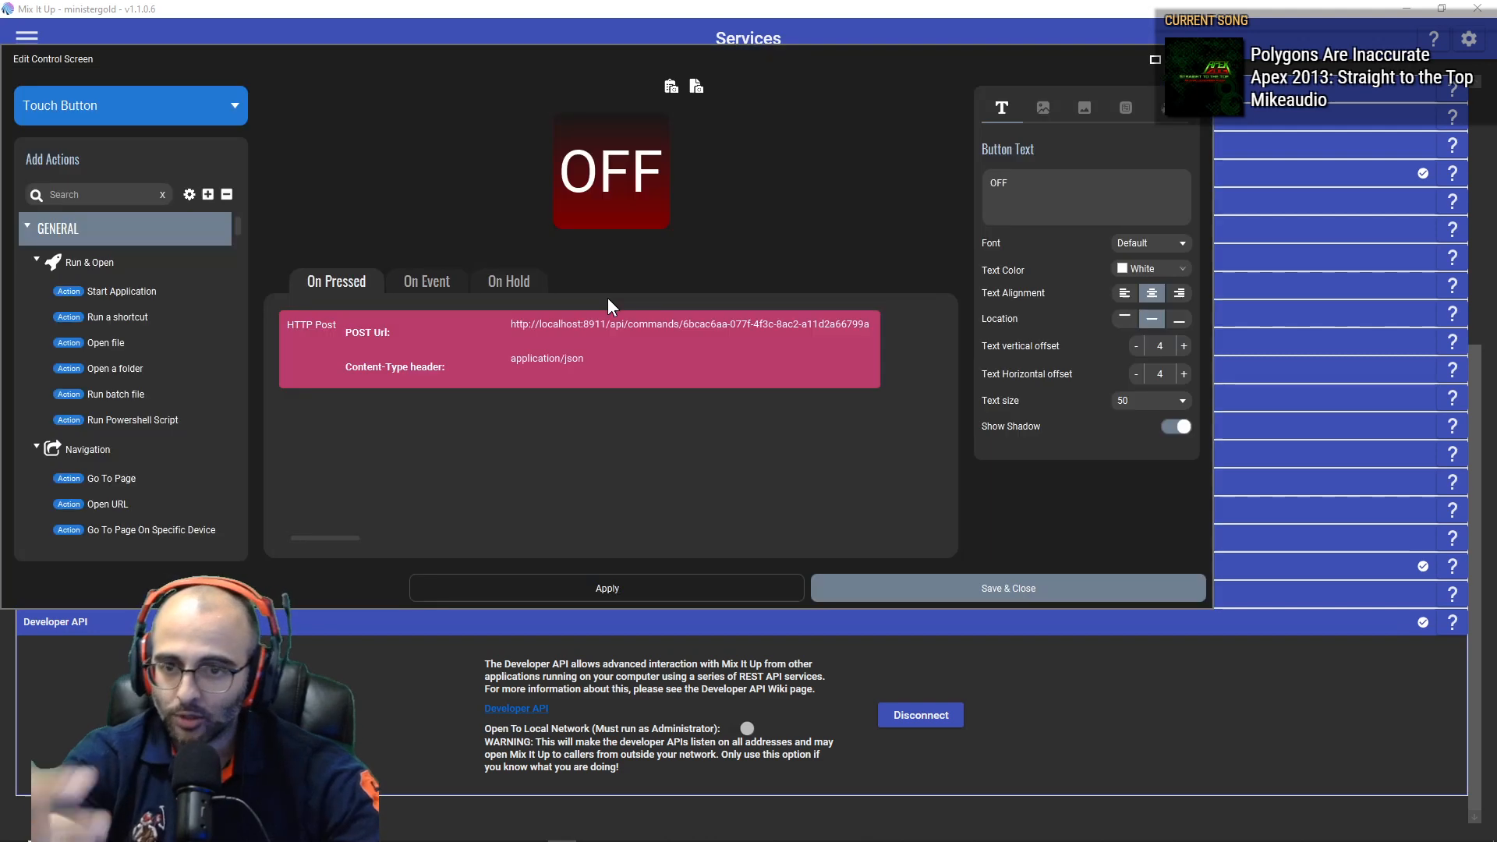
left_click(536, 344)
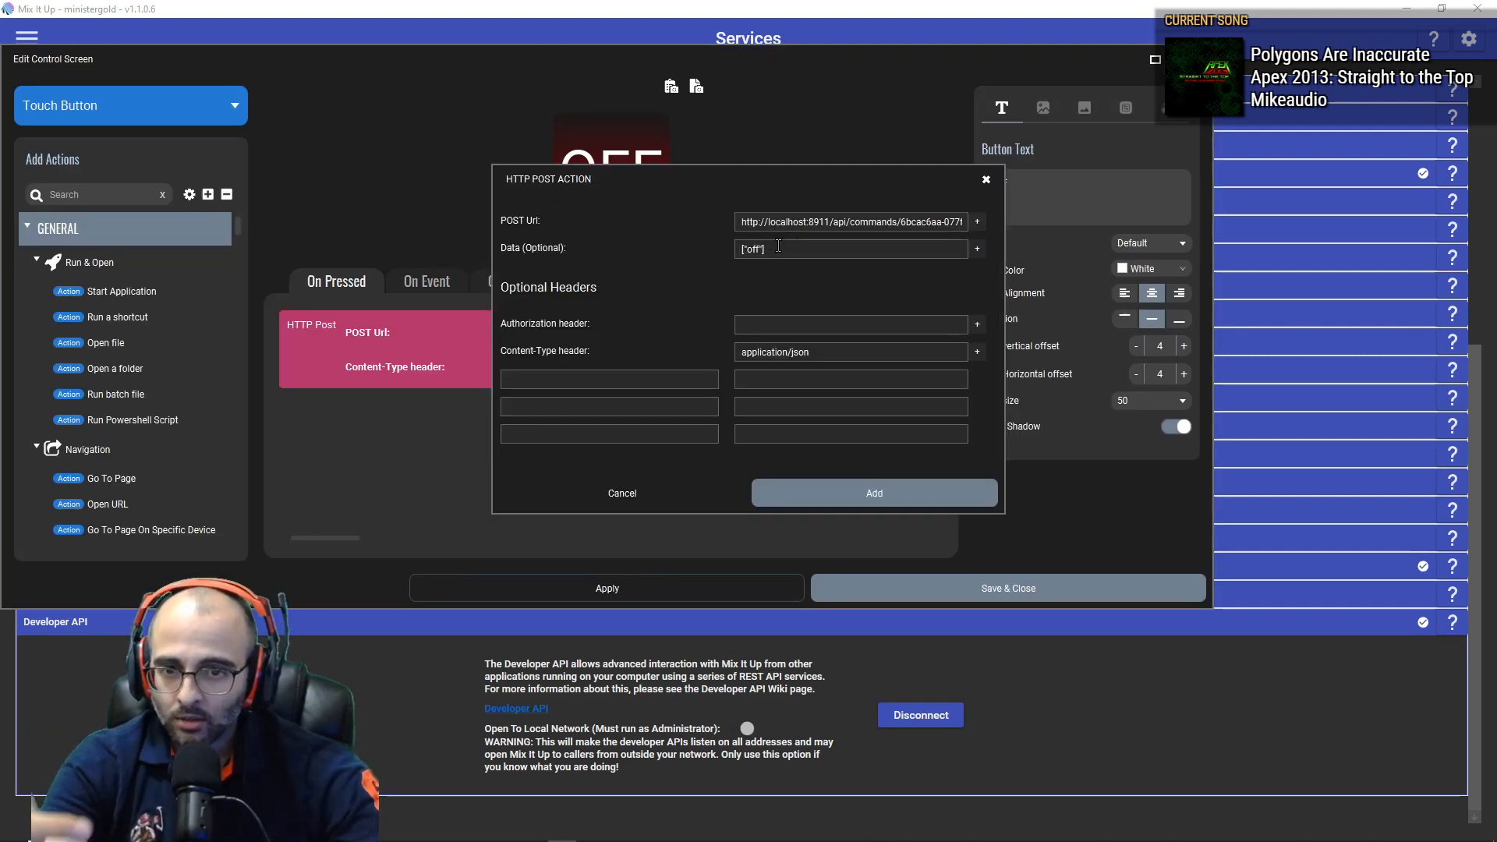
left_click_drag(778, 225, 841, 224)
left_click(820, 248)
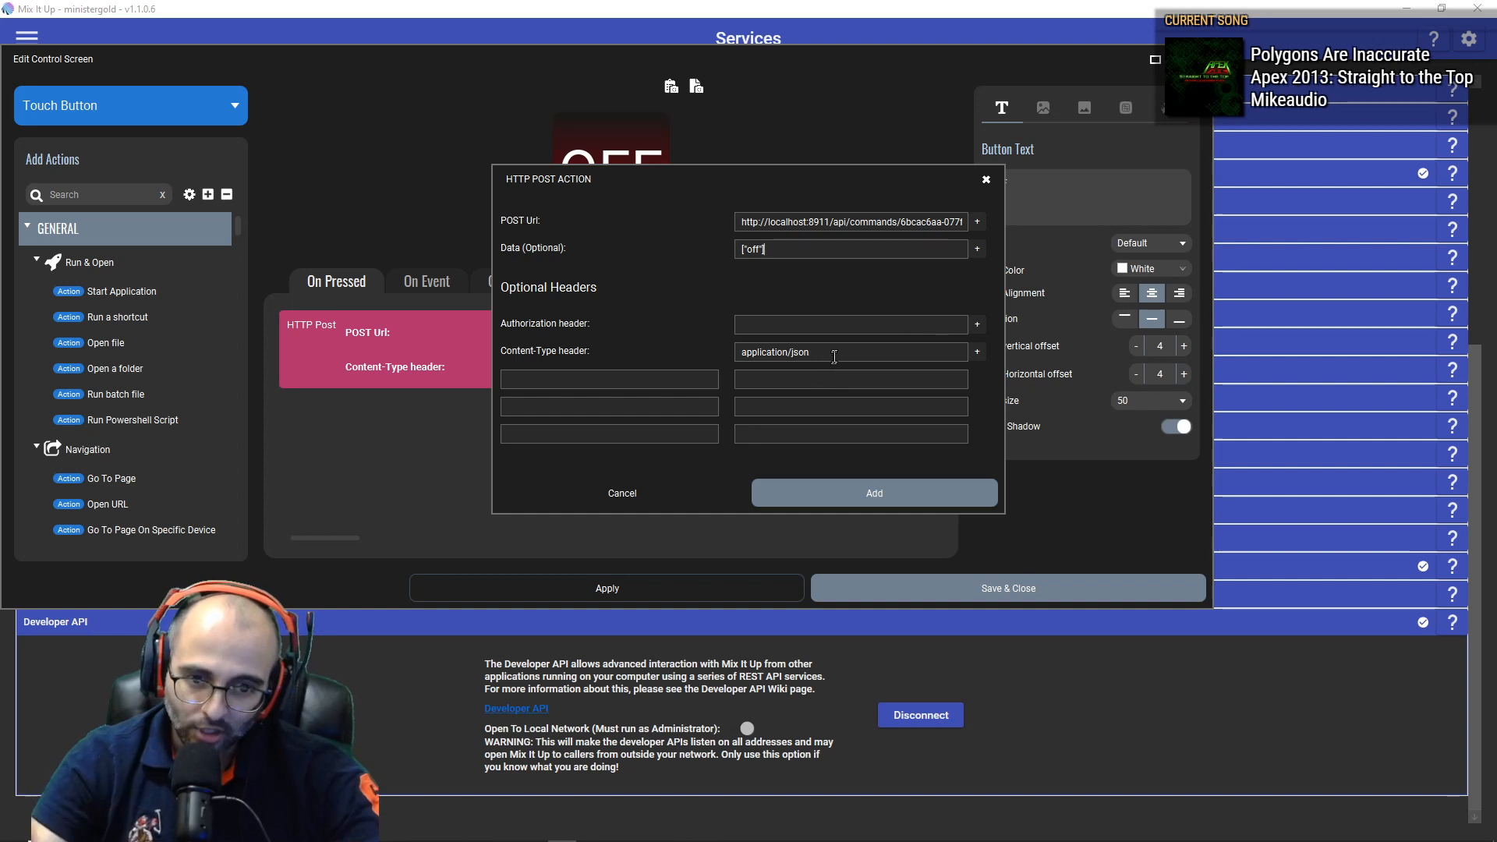
left_click(987, 181)
left_click(1016, 586)
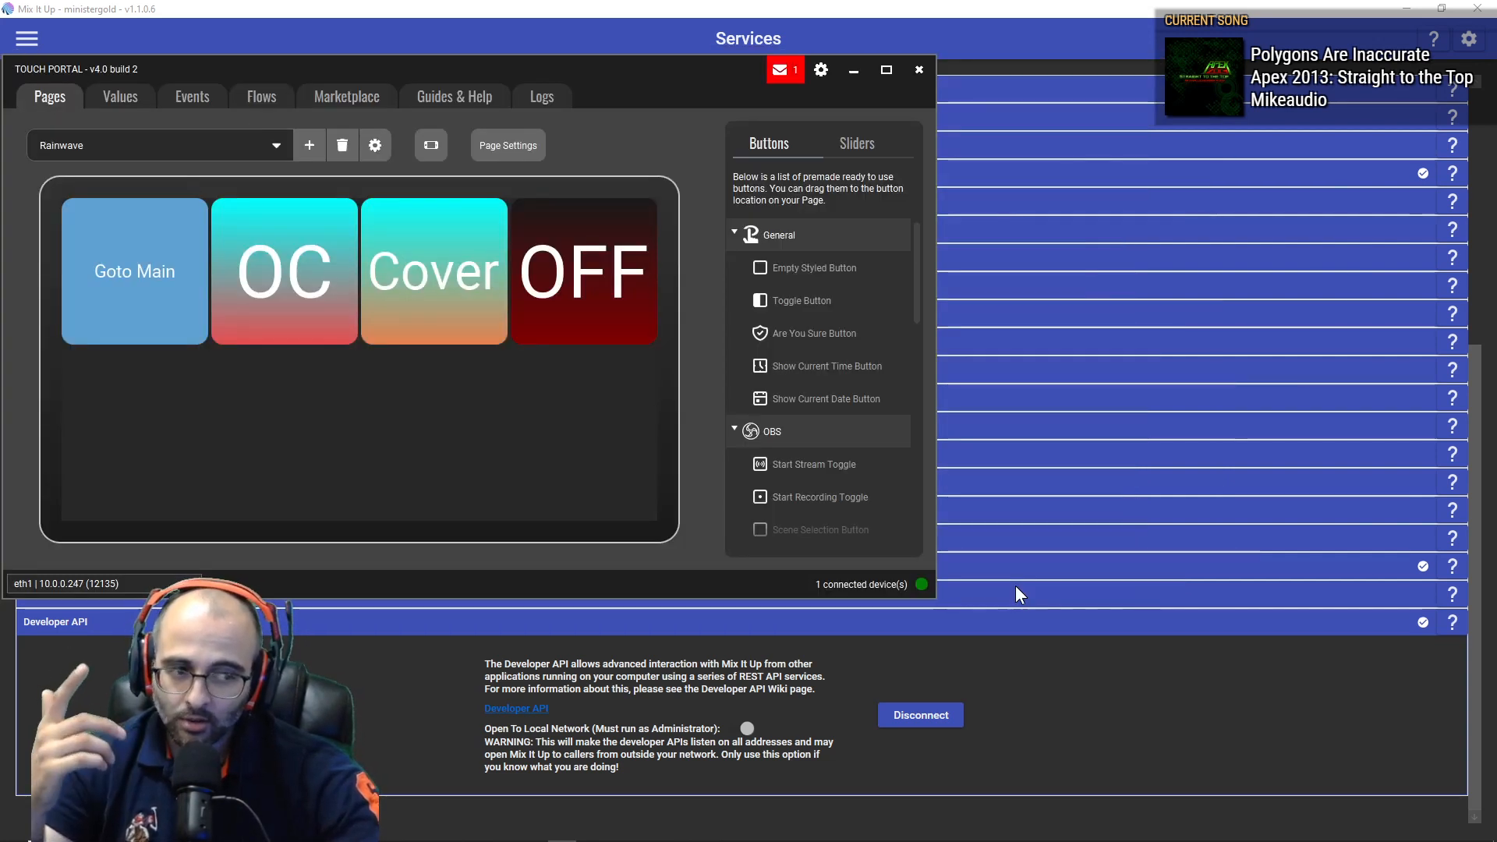